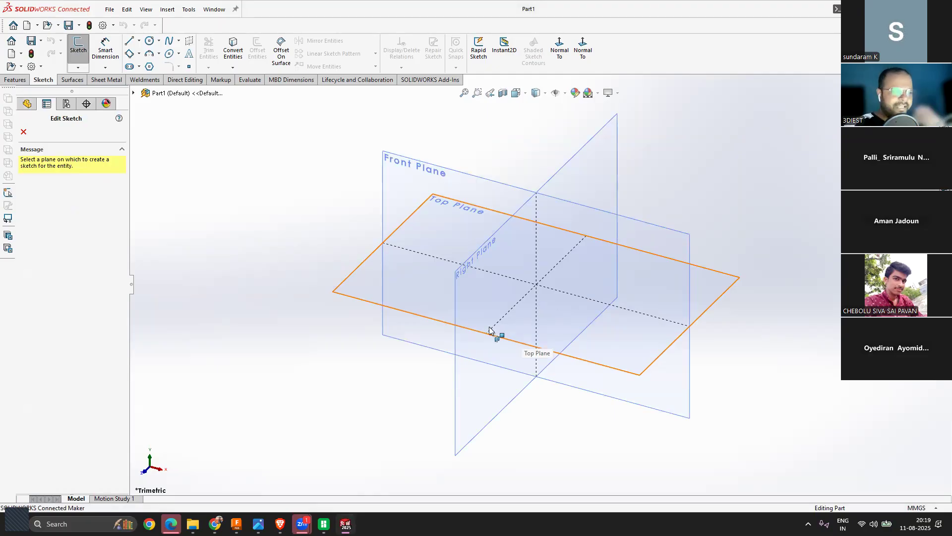
Step: Start a new sketch on the Front Plane
left_click(467, 178)
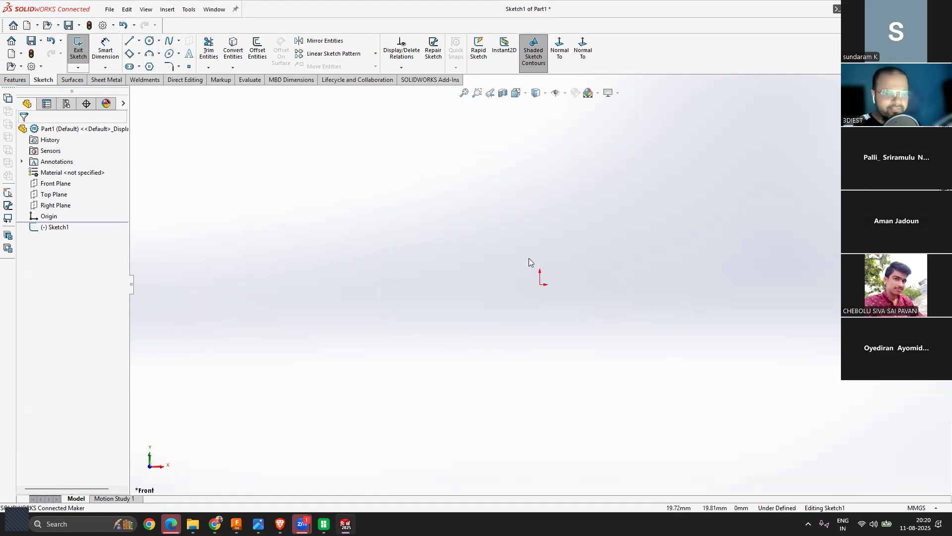
scroll(555, 287, "down", 5)
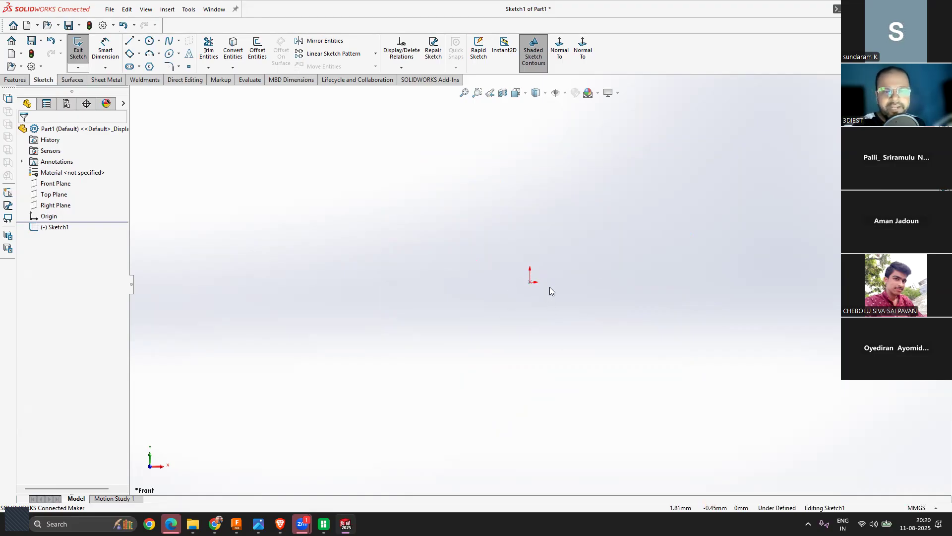
scroll(545, 287, "down", 5)
scroll(538, 290, "up", 5)
scroll(535, 261, "down", 2)
scroll(534, 261, "down", 1)
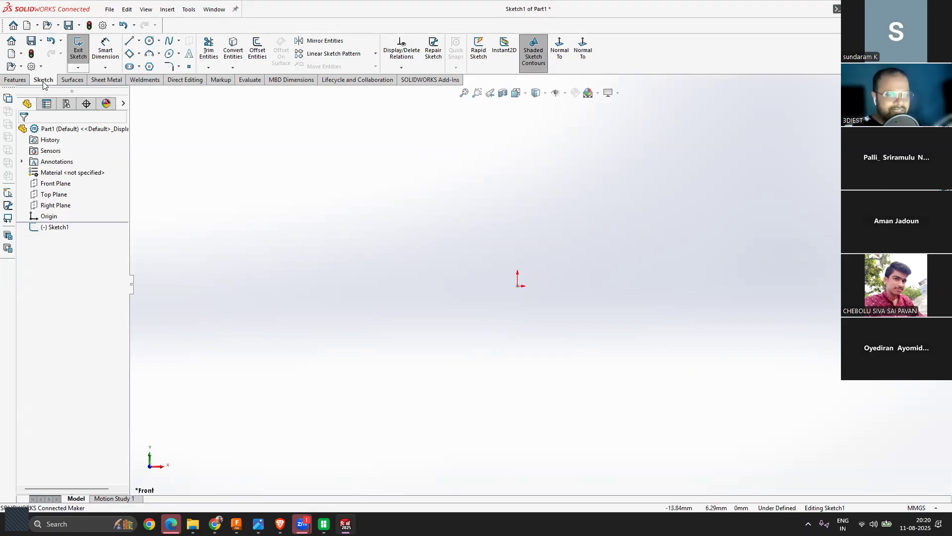
Step: Sketch a centre-point circle about 10.85 mm in diameter, centred on the origin
left_click(159, 41)
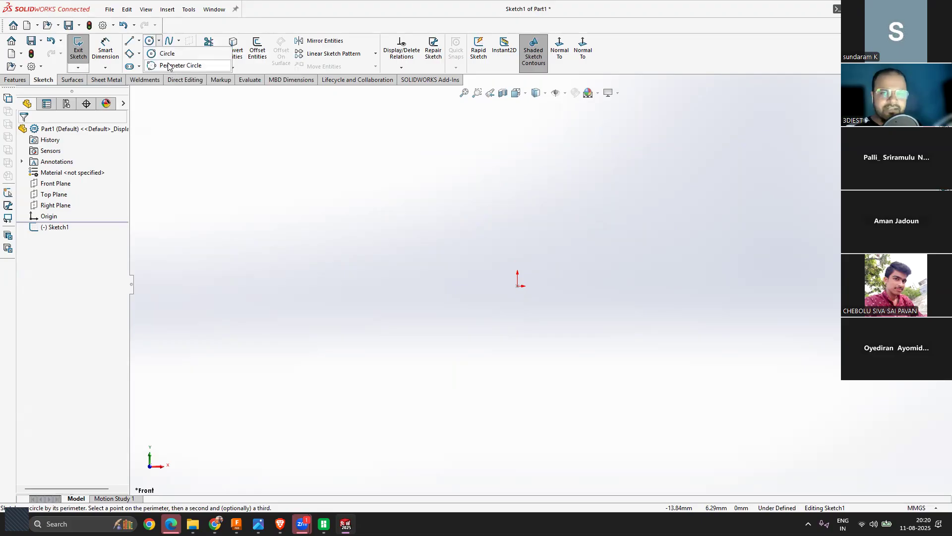
left_click(173, 55)
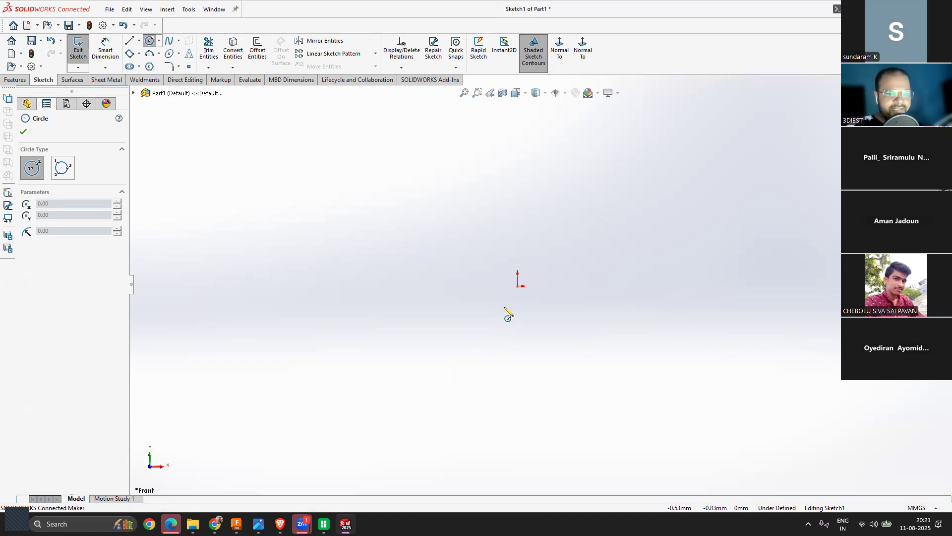
left_click(517, 286)
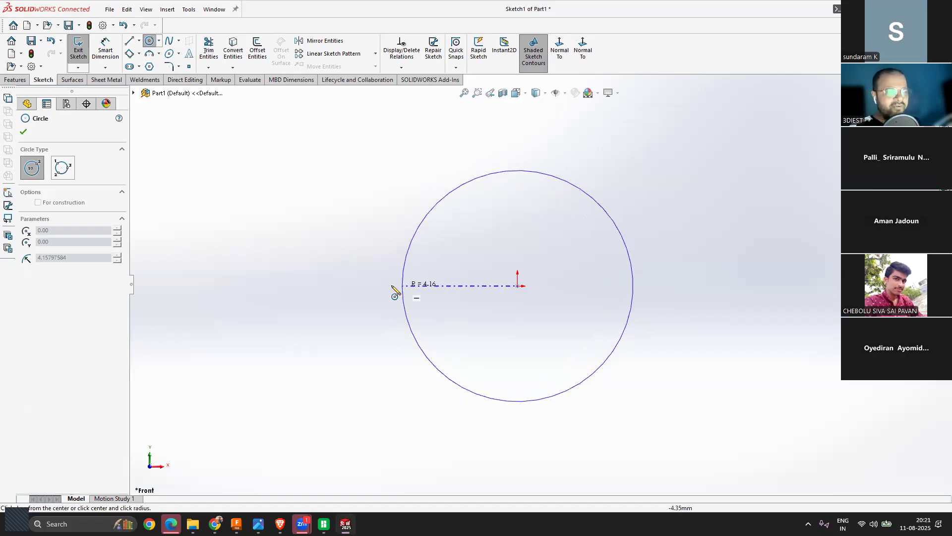
left_click(367, 287)
scroll(534, 272, "up", 4)
scroll(537, 273, "down", 2)
key("Escape")
key("Escape")
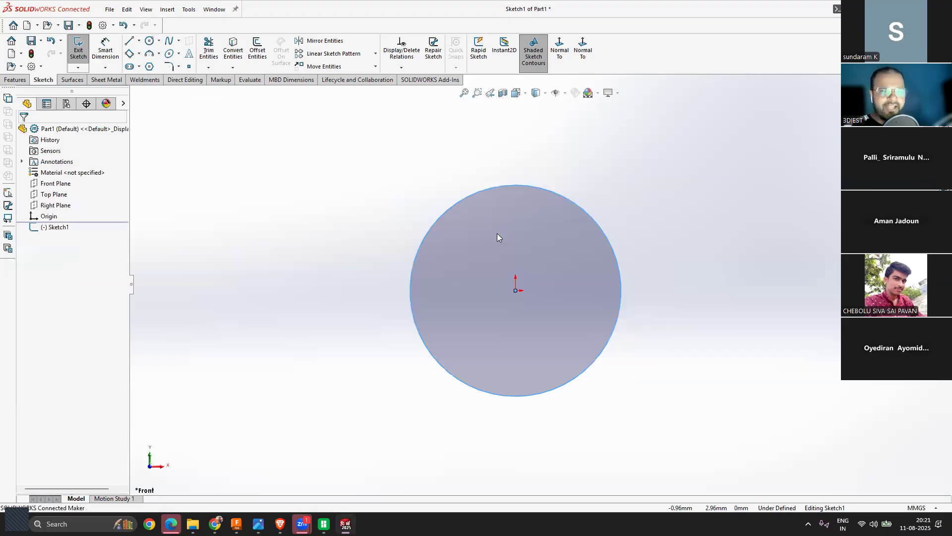
Step: Check the size and properties of the sketched circle
left_click(598, 225)
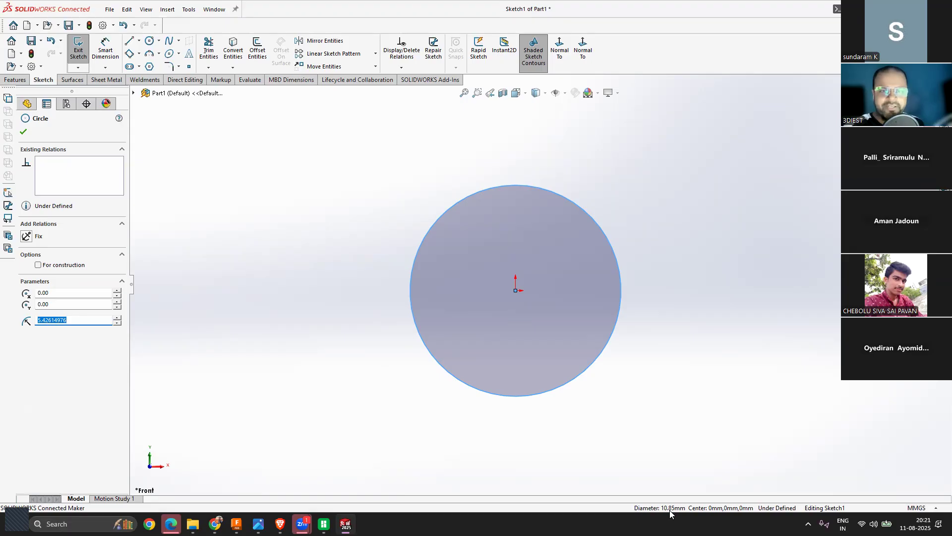
left_click(396, 317)
scroll(549, 293, "up", 1)
scroll(548, 292, "down", 2)
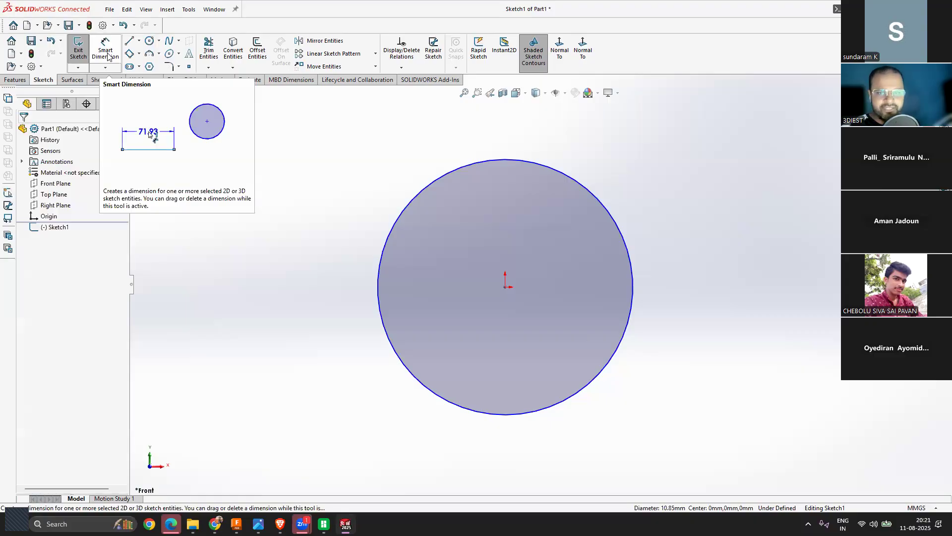
Step: Dimension the circle's diameter with Smart Dimension and set it to 28 mm
left_click(107, 69)
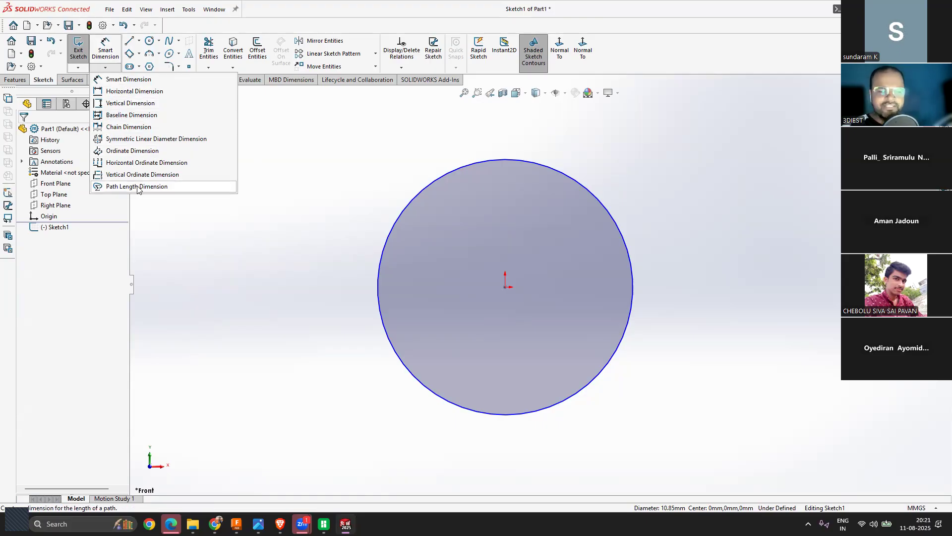
left_click(128, 81)
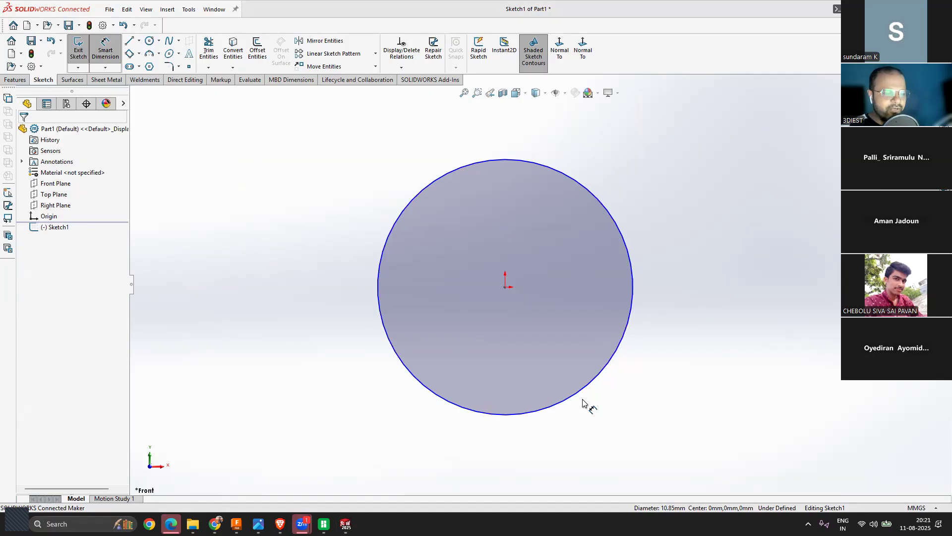
left_click(584, 185)
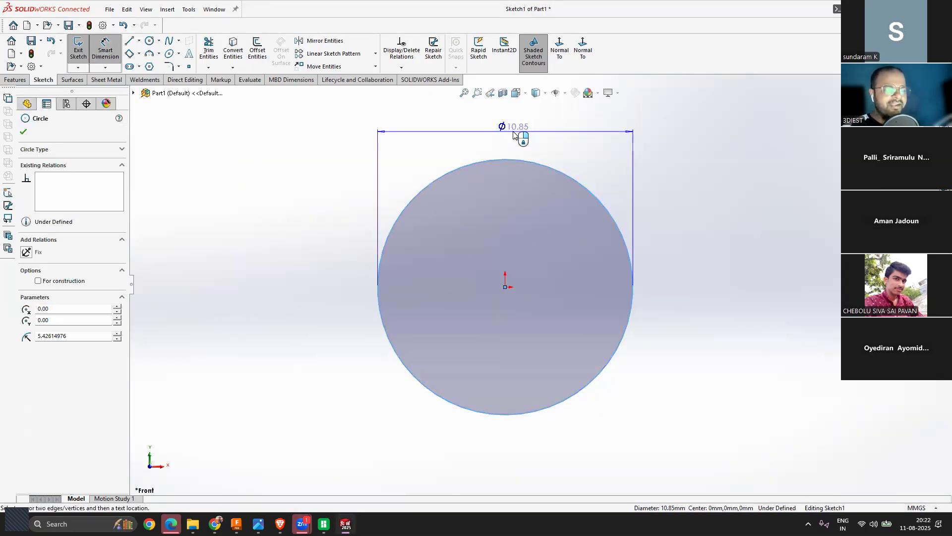
left_click(512, 150)
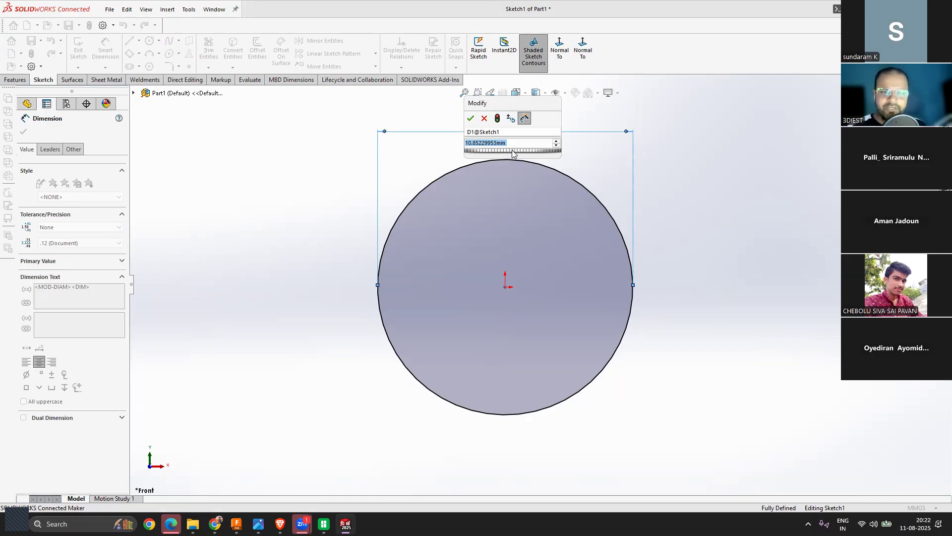
type("278")
key("BackSpace")
key("BackSpace")
type("8")
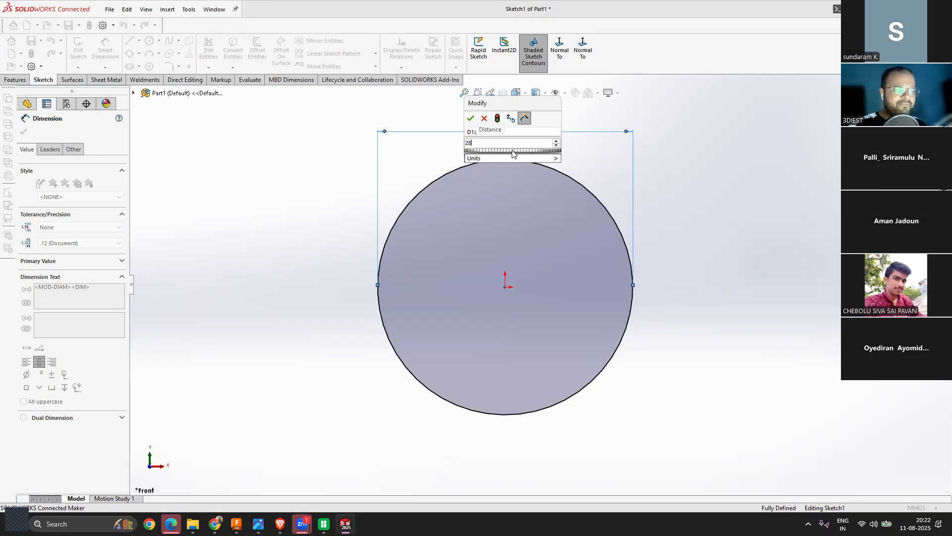
left_click(470, 120)
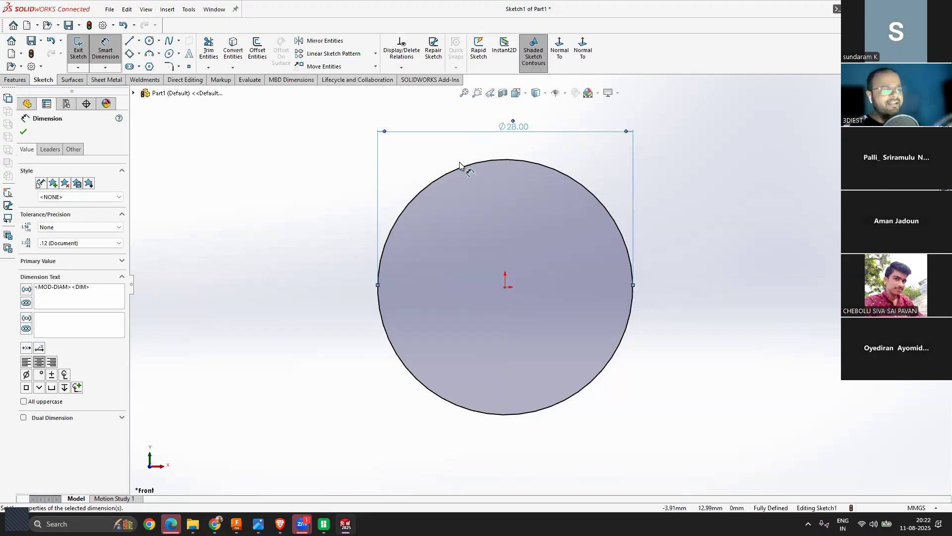
left_click(24, 132)
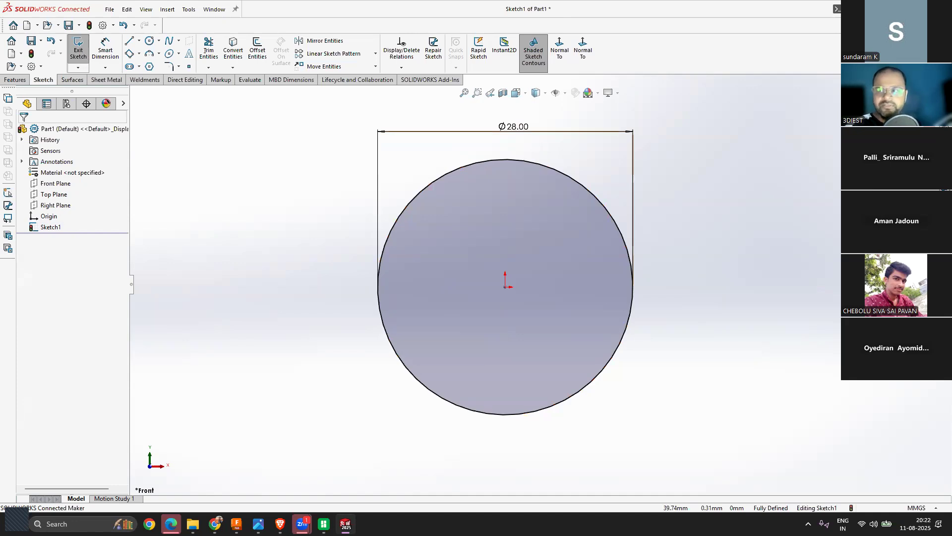
Step: Move the diameter dimension closer to the upper edge of the circle
scroll(761, 305, "up", 4)
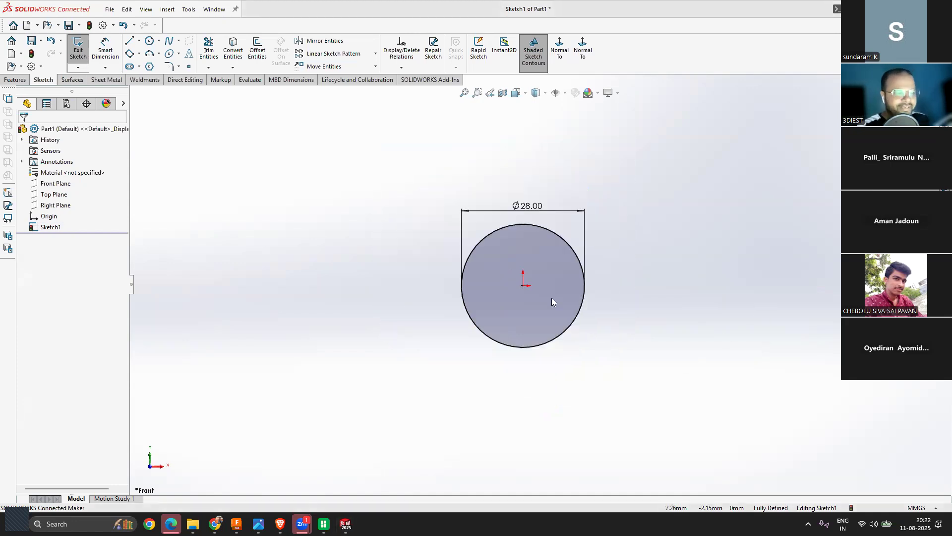
scroll(551, 298, "down", 3)
scroll(516, 238, "up", 3)
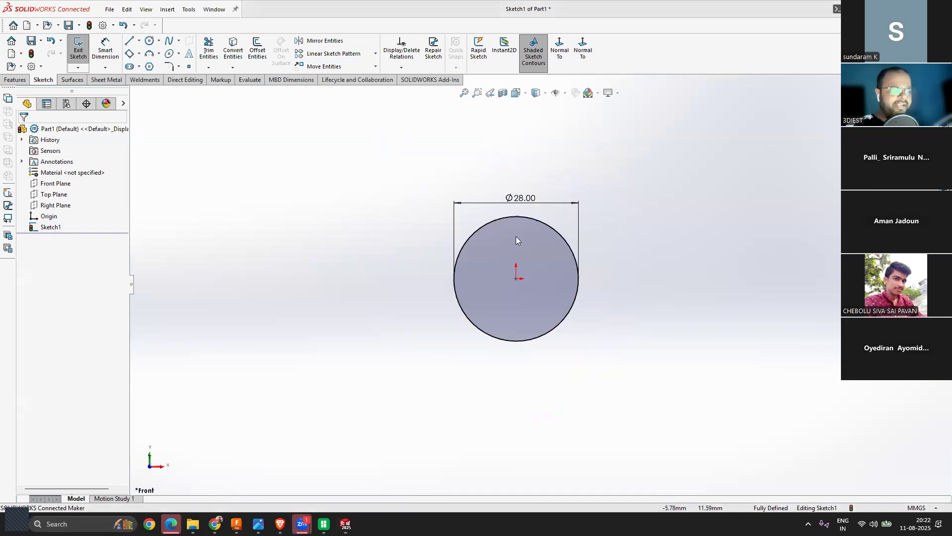
scroll(546, 268, "down", 3)
scroll(619, 316, "down", 2)
scroll(570, 297, "up", 2)
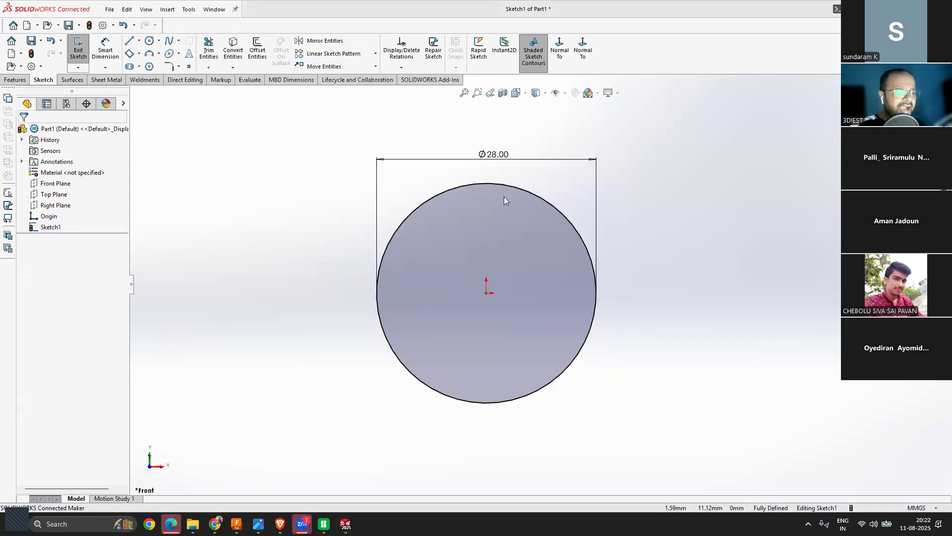
left_click(490, 157)
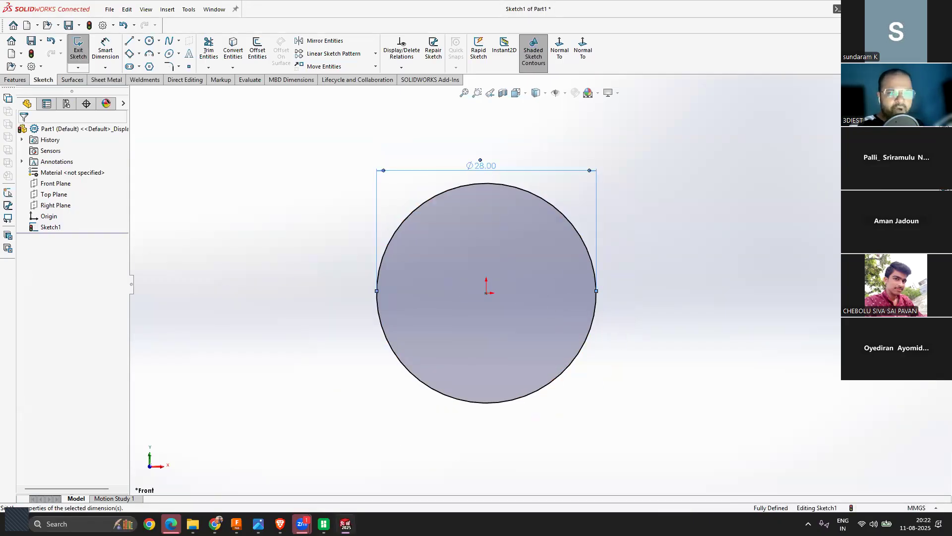
scroll(539, 275, "up", 2)
middle_click_drag(538, 270, 502, 338)
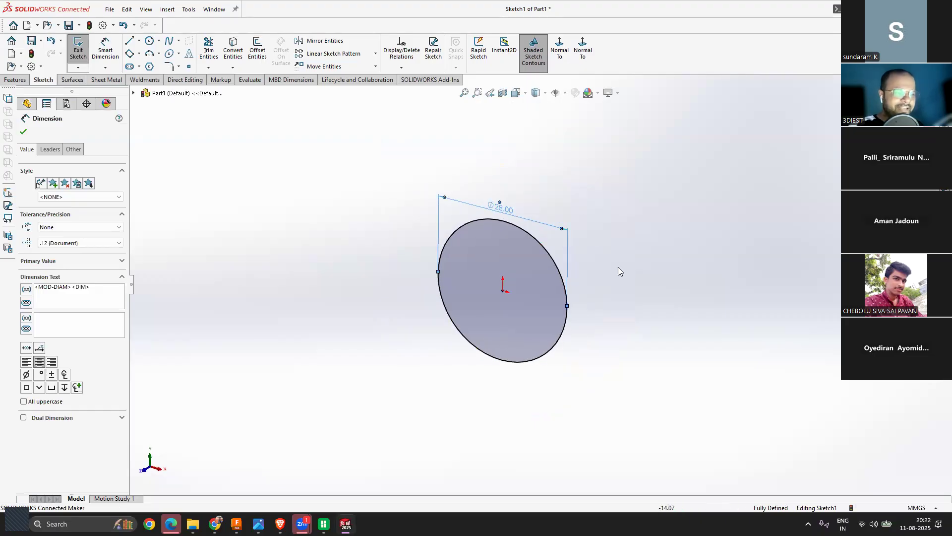
left_click(596, 275)
Step: Extrude the circle sketch as a blind boss 35 mm deep from the sketch plane
mouse_move(596, 275)
middle_mouse_down()
mouse_move(553, 287)
mouse_move(587, 271)
mouse_move(625, 278)
mouse_move(553, 272)
mouse_move(657, 302)
mouse_move(488, 293)
mouse_move(478, 262)
mouse_move(587, 223)
mouse_move(516, 246)
mouse_move(596, 232)
mouse_move(604, 273)
mouse_move(563, 261)
mouse_move(595, 289)
mouse_move(583, 268)
mouse_move(577, 296)
middle_mouse_up()
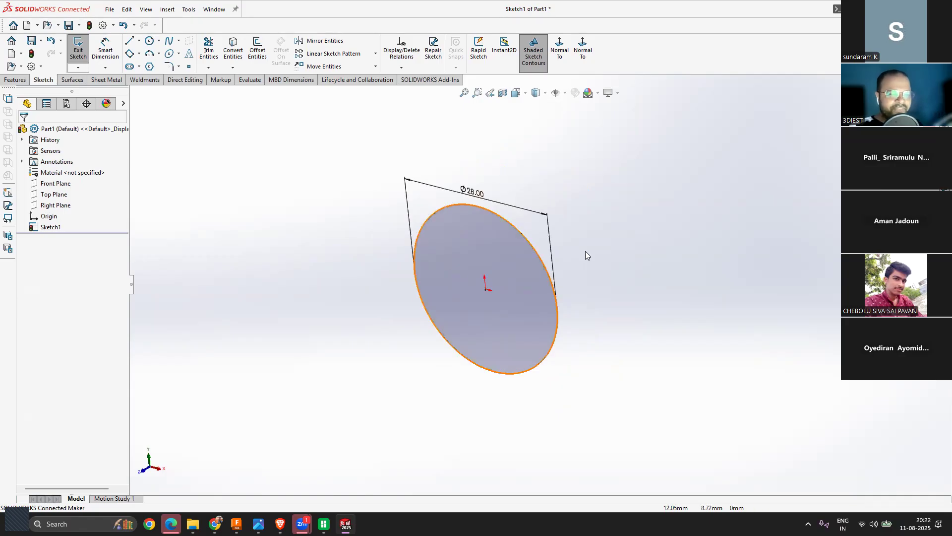
left_click(20, 80)
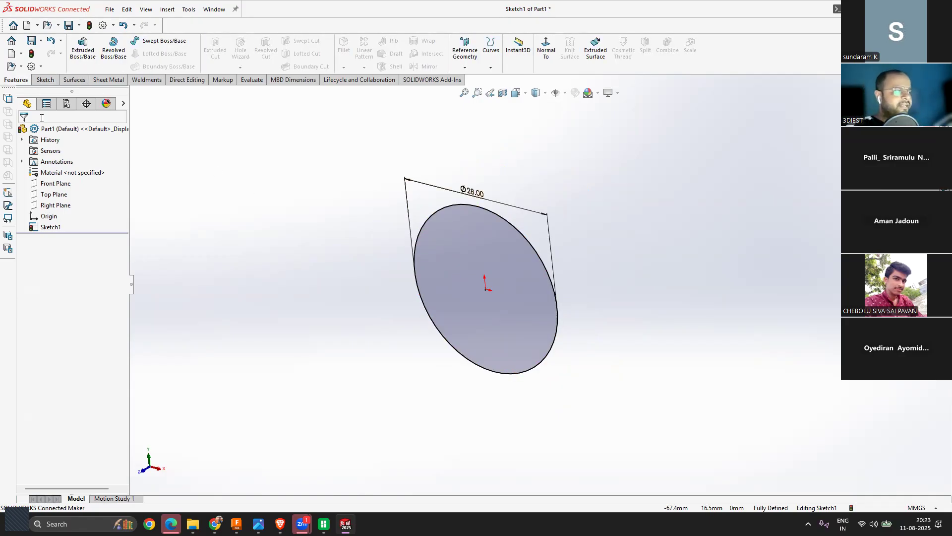
left_click(56, 230)
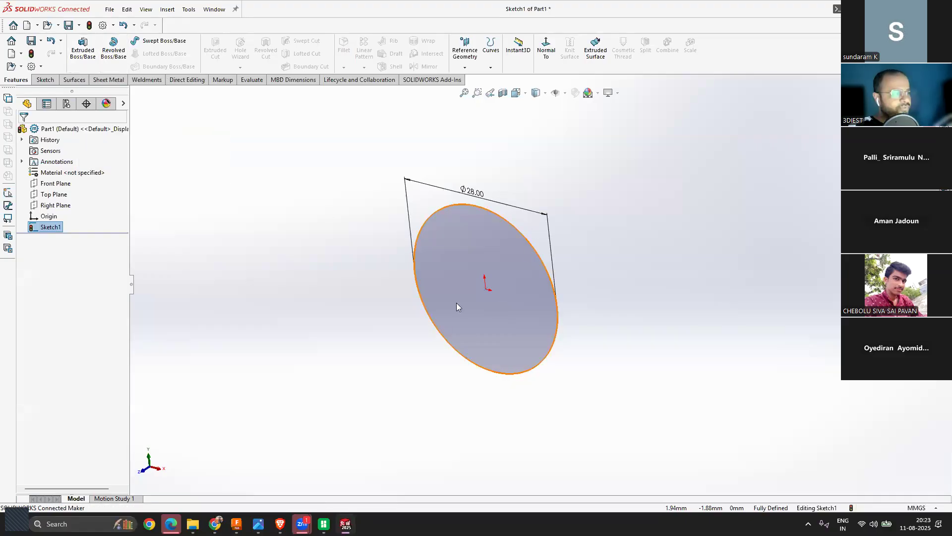
left_click(84, 55)
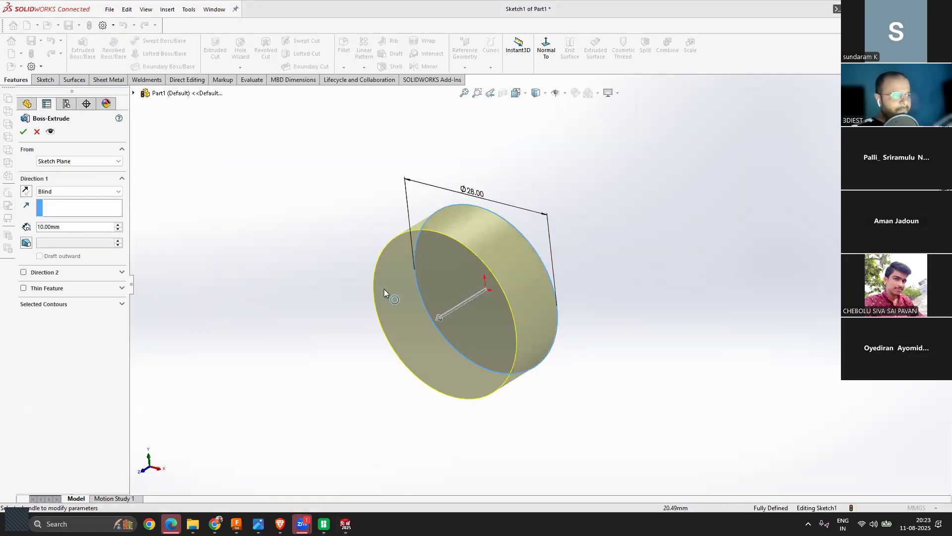
double_click(67, 227)
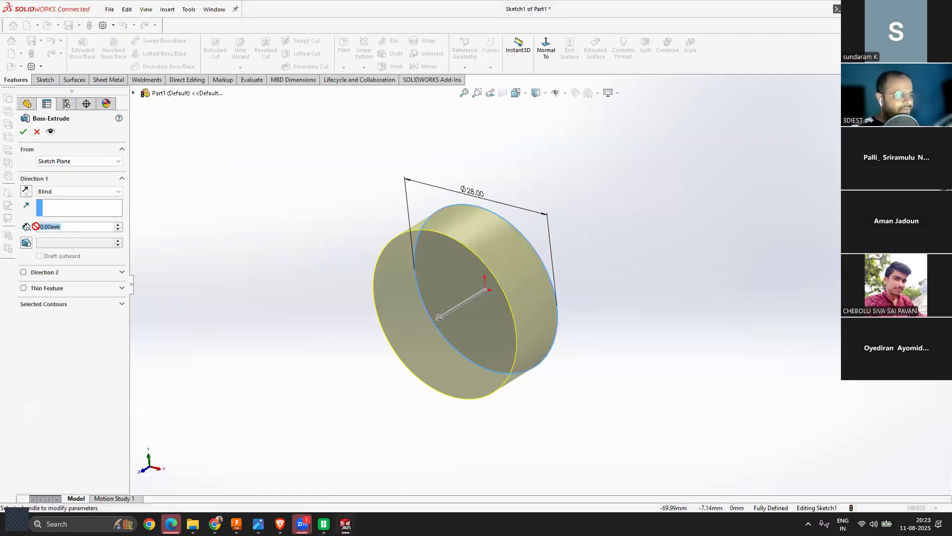
type("35")
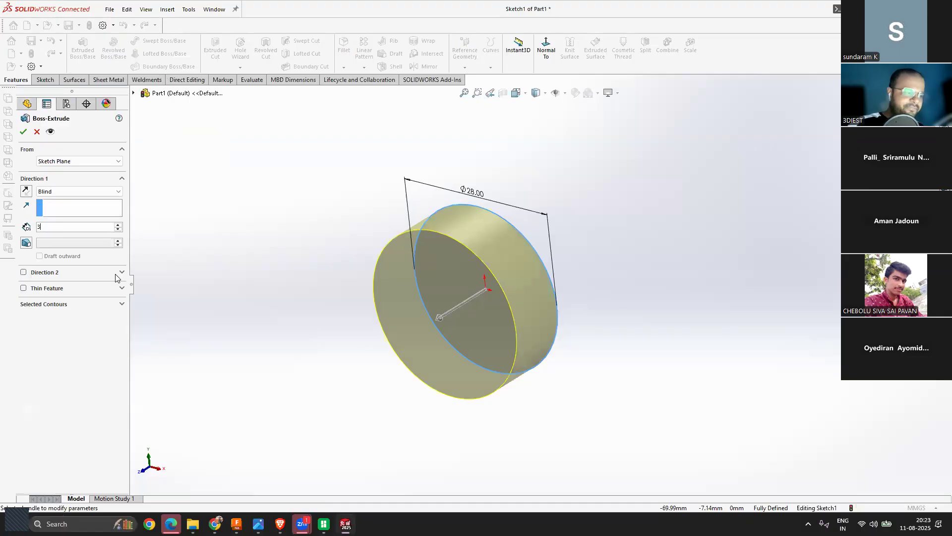
key("Return")
scroll(316, 407, "down", 3)
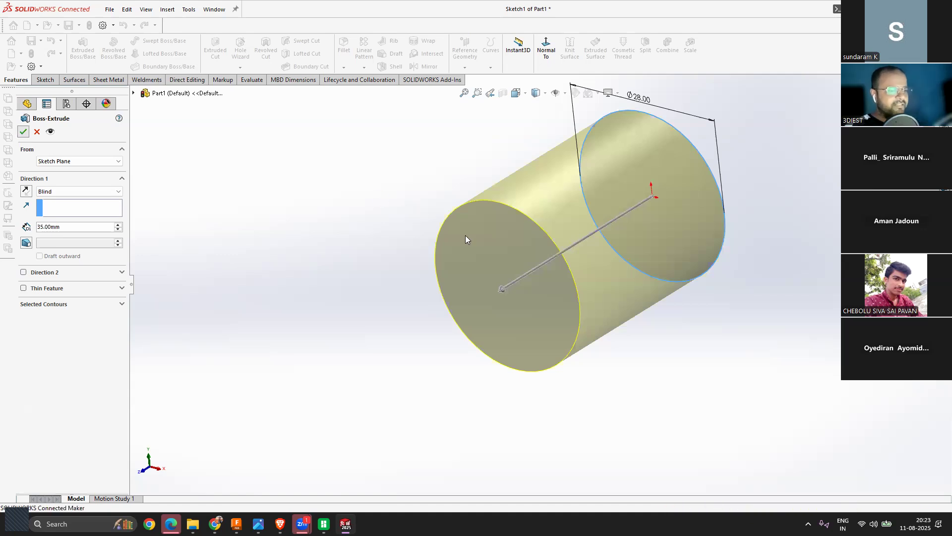
key("Return")
Step: Examine the extruded cylinder up close and from slightly different angles
scroll(466, 239, "up", 3)
scroll(585, 297, "down", 4)
mouse_move(584, 297)
middle_mouse_down()
mouse_move(495, 293)
mouse_move(600, 287)
middle_mouse_up()
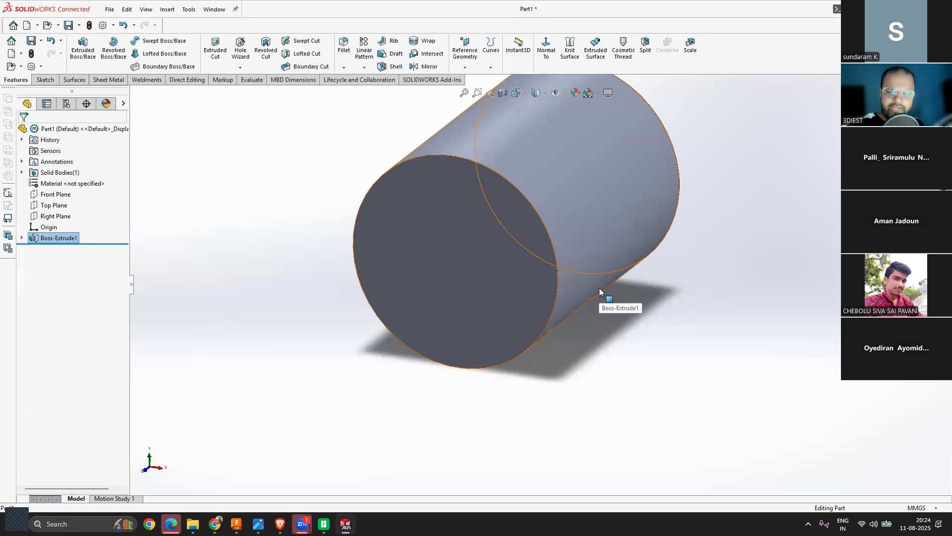
scroll(539, 287, "up", 5)
scroll(544, 283, "down", 4)
middle_click_drag(586, 245, 577, 265)
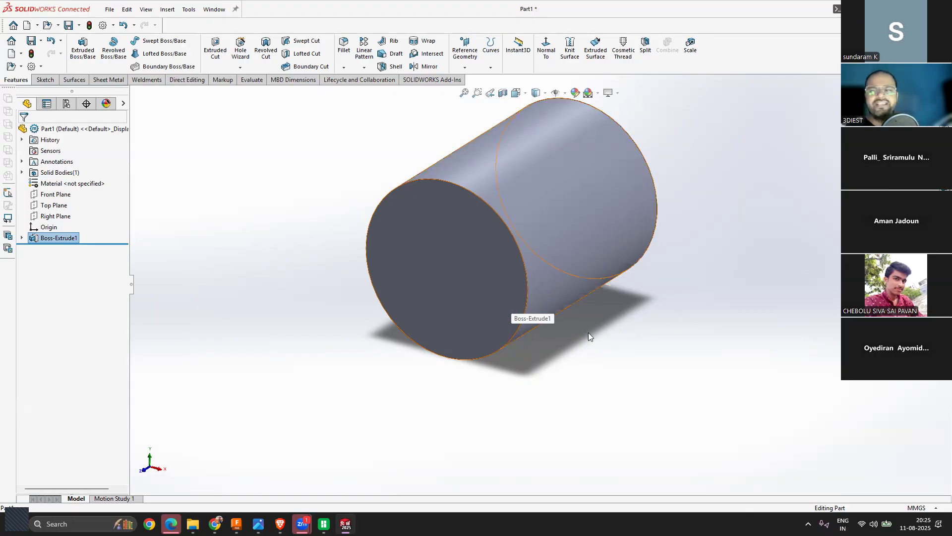
scroll(566, 255, "up", 3)
scroll(555, 287, "down", 2)
mouse_move(552, 295)
middle_mouse_down()
mouse_move(492, 306)
mouse_move(558, 304)
middle_mouse_up()
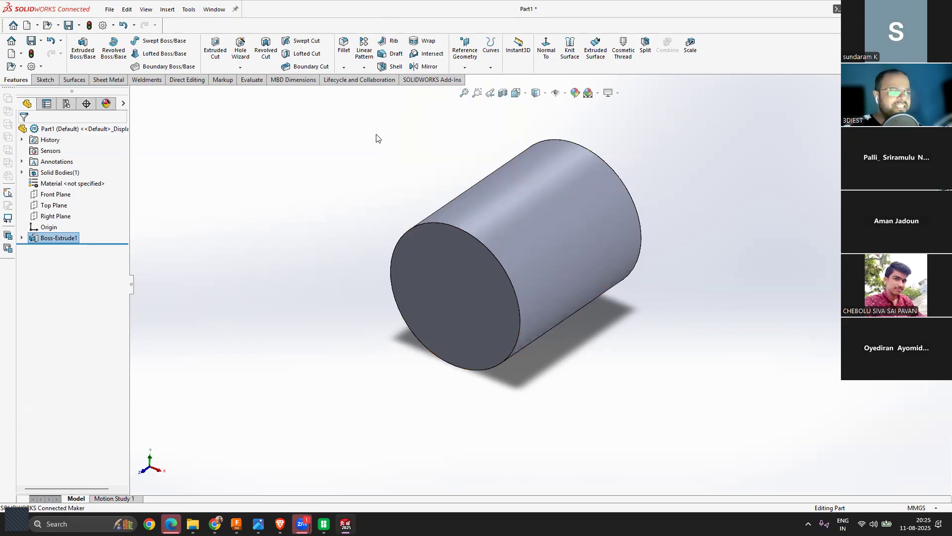
Step: Set up a shell on the cylinder with a 1.6 mm thickness, removing both circular end faces
left_click(394, 68)
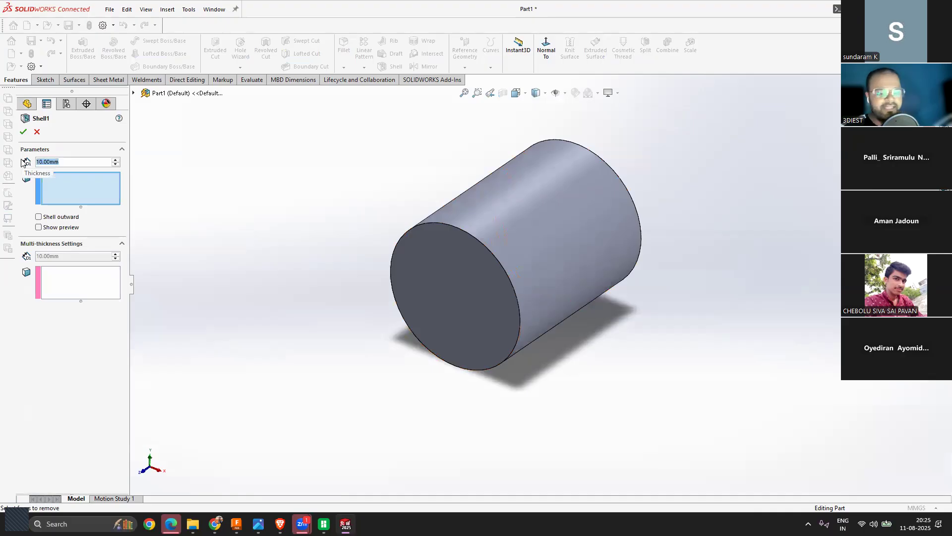
type("1")
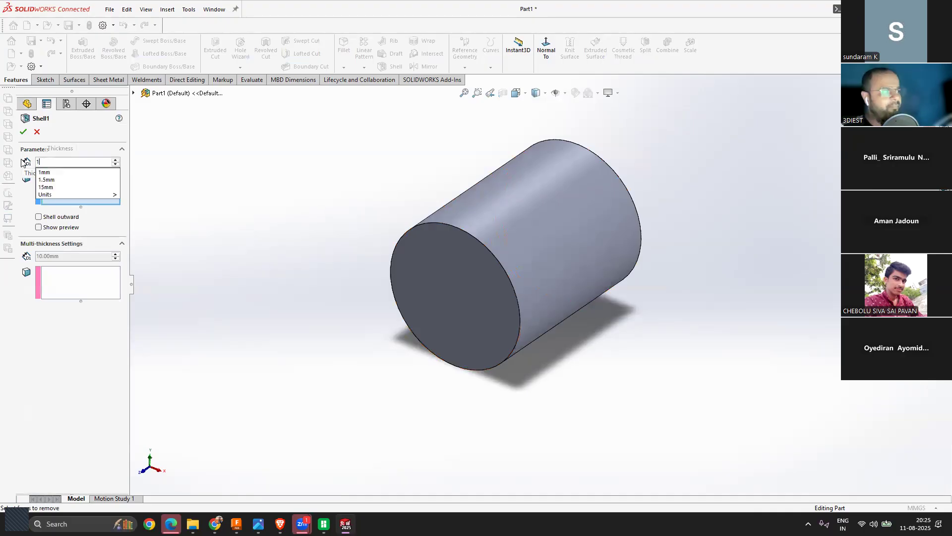
type(".6")
key("Return")
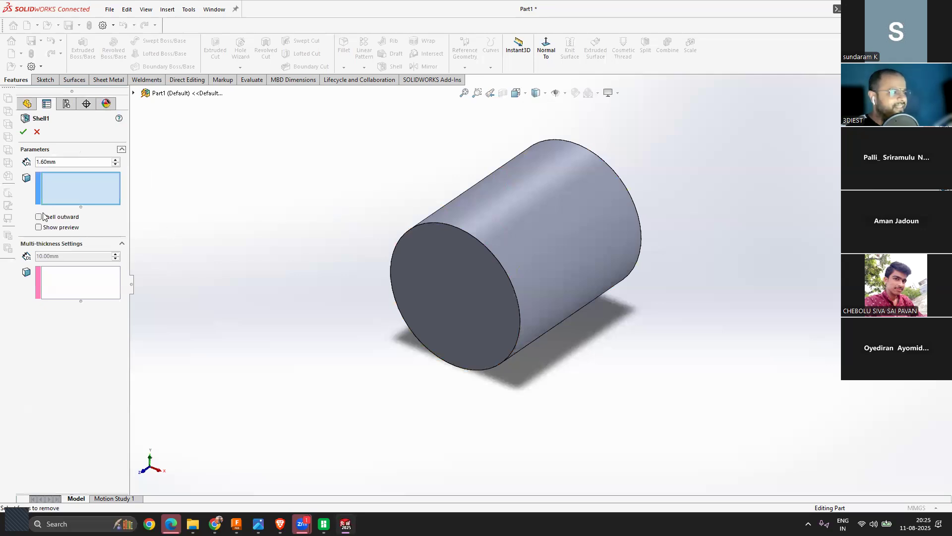
left_click(447, 290)
middle_click_drag(610, 357, 542, 372)
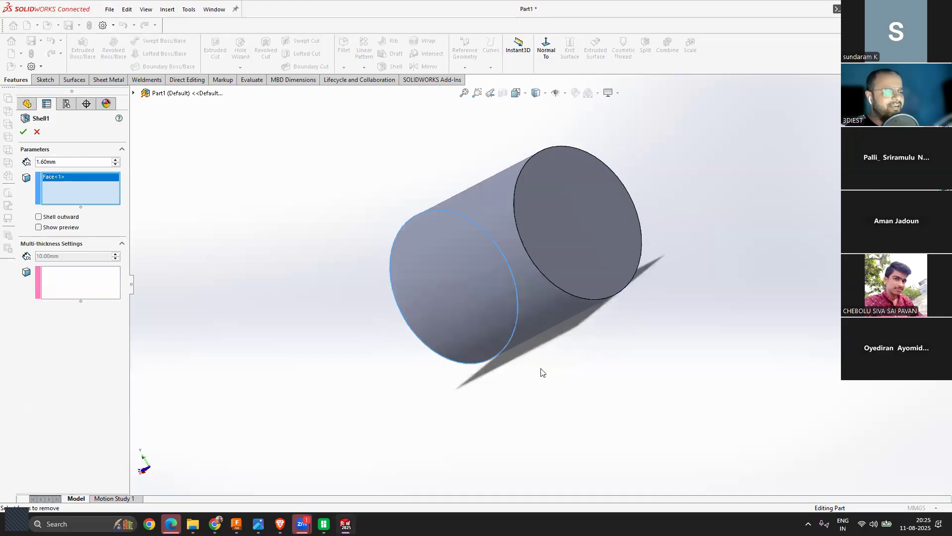
left_click(587, 260)
middle_click_drag(405, 395, 501, 389)
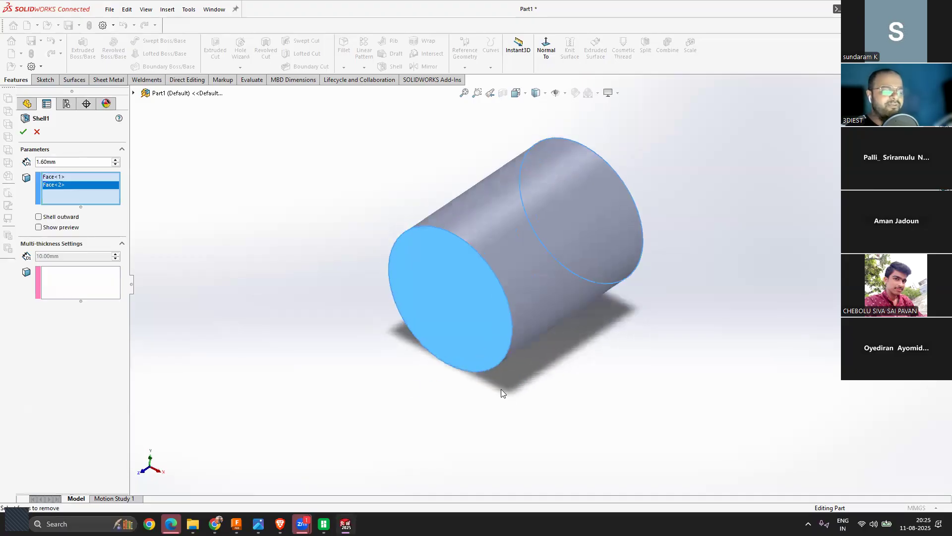
Step: Turn on the shell preview, check the wall at both ends of the cylinder and accept the shell
middle_click_drag(641, 248, 340, 332)
middle_click_drag(641, 260, 616, 258)
left_click(39, 227)
middle_click_drag(393, 382, 415, 357)
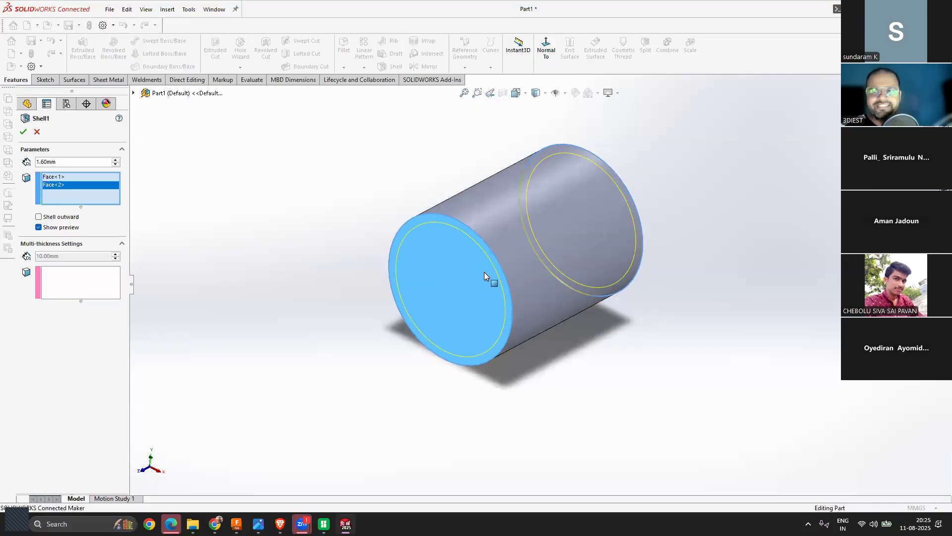
middle_click_drag(666, 257, 611, 237)
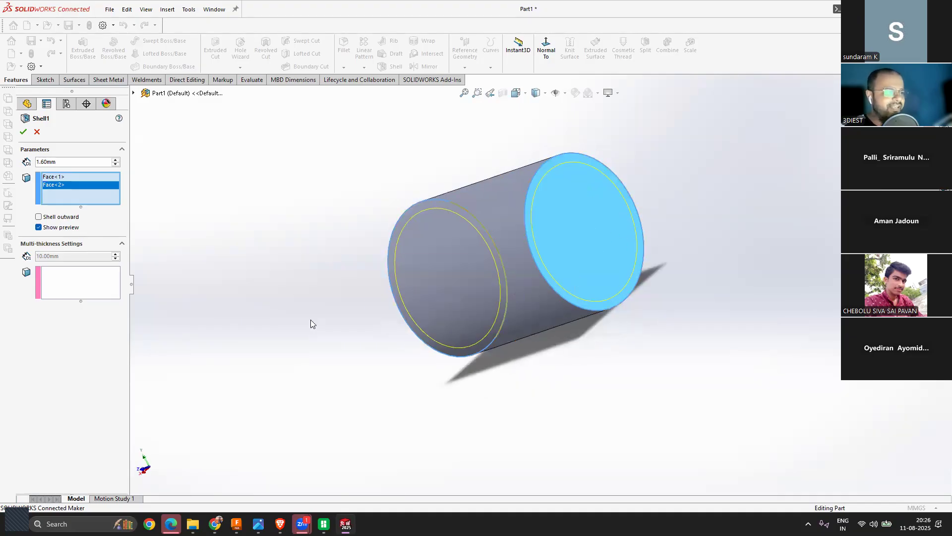
middle_click_drag(312, 323, 475, 286)
middle_click_drag(547, 275, 429, 276)
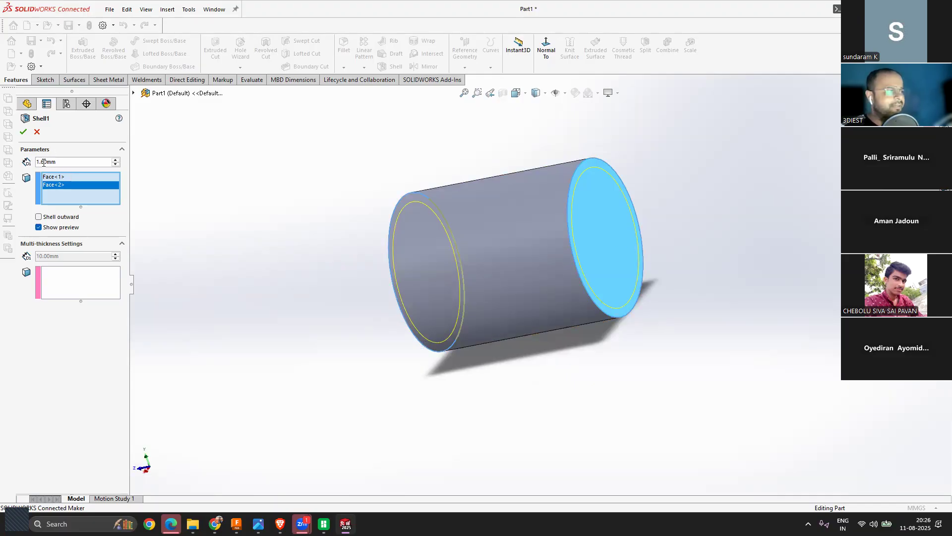
left_click(22, 133)
middle_click_drag(293, 320, 357, 331)
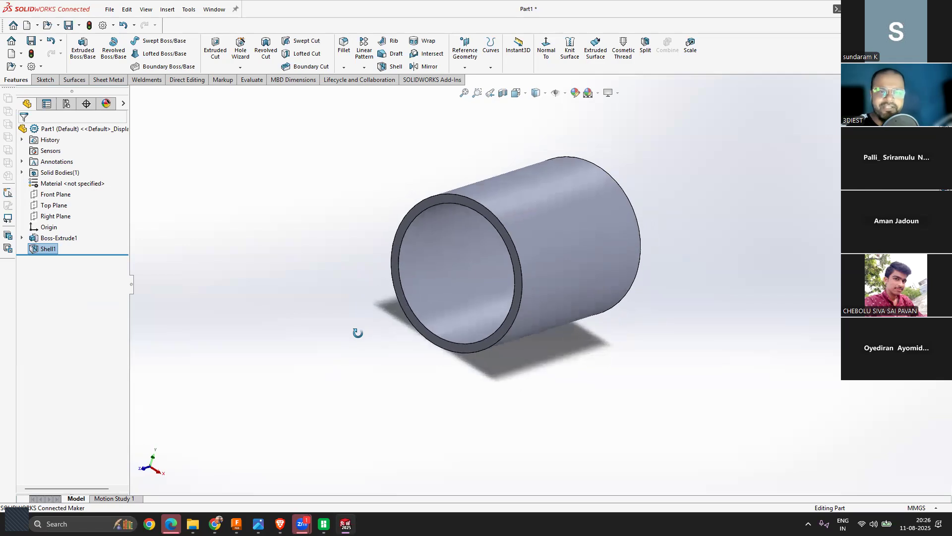
Step: Edit the existing shell feature and set its wall thickness to 2.5 mm
right_click(44, 251)
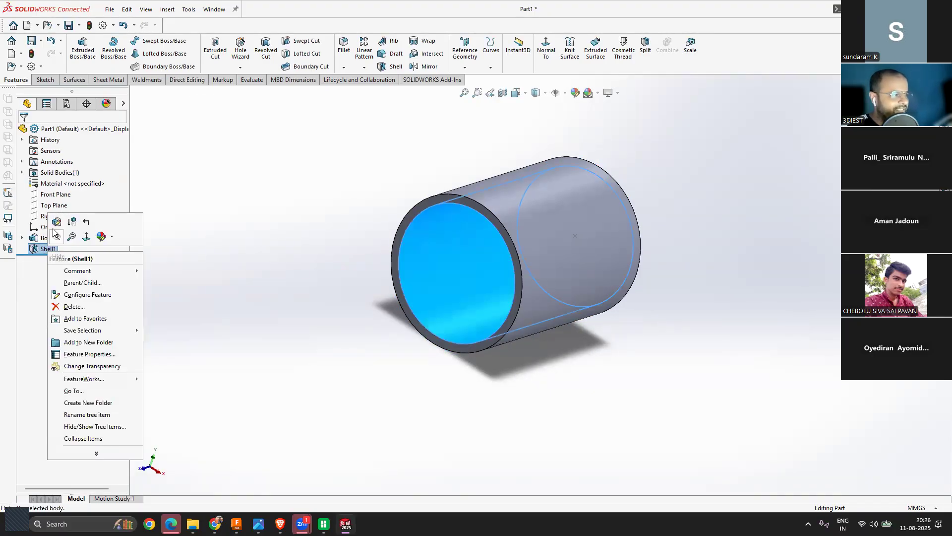
left_click(54, 232)
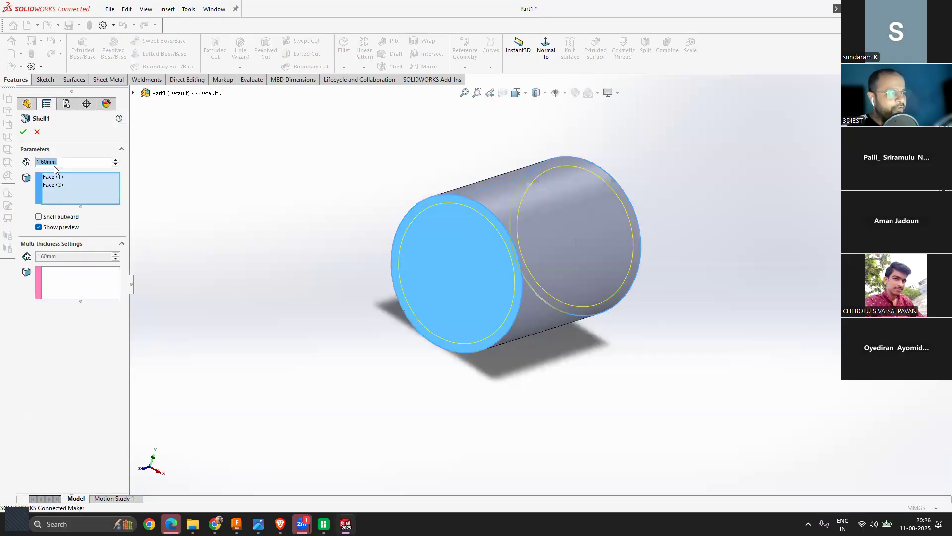
type("2")
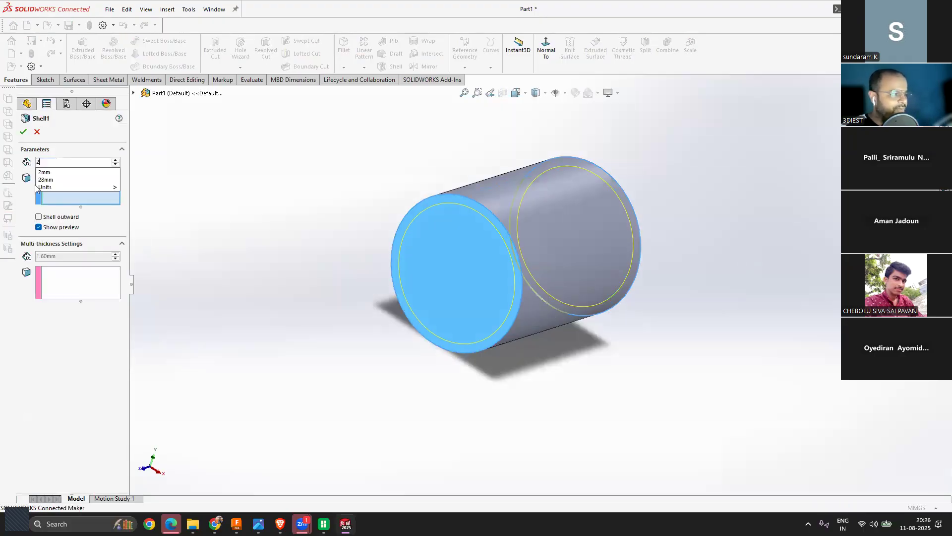
type(".5")
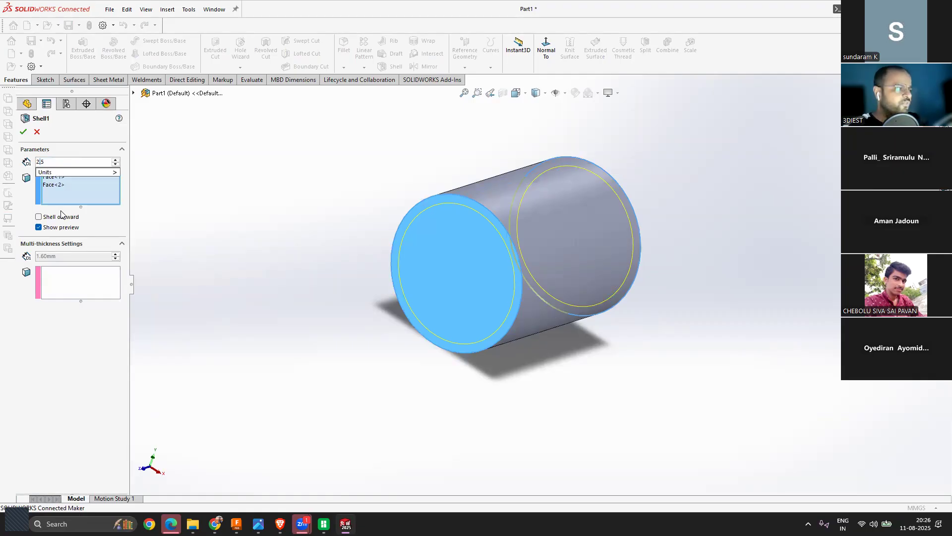
key("Return")
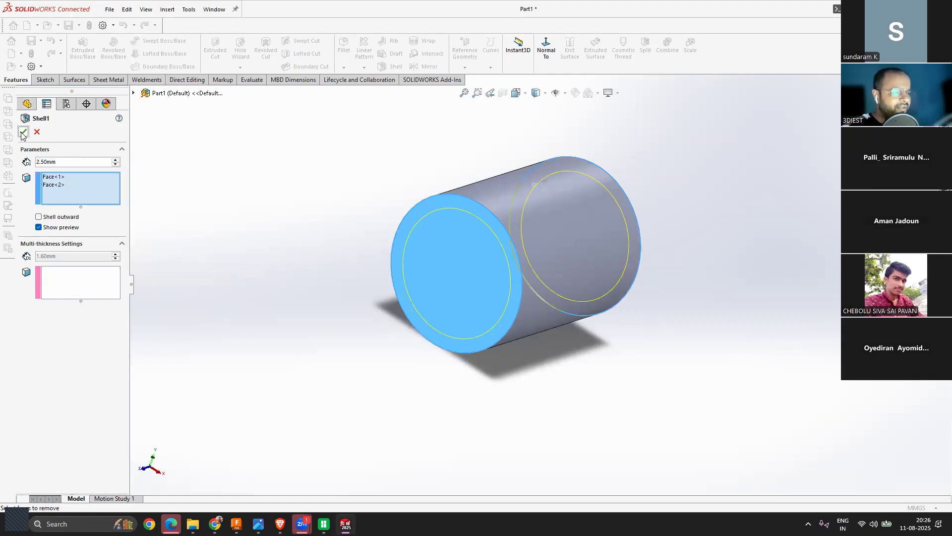
left_click(23, 132)
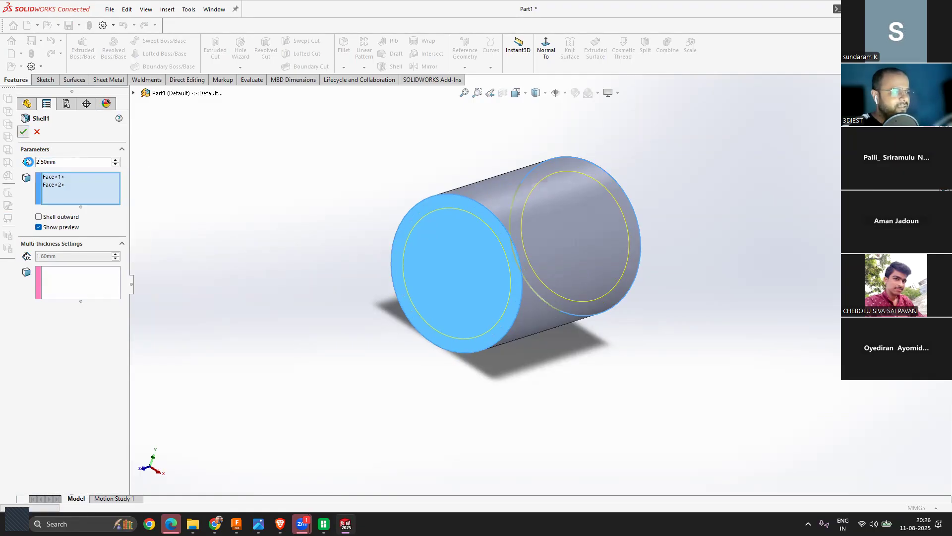
Step: Save the hollow cylinder as a SOLIDWORKS part named "Cylinderical Pipe" in the Solidworks project folder
mouse_move(369, 263)
middle_mouse_down()
mouse_move(419, 238)
mouse_move(436, 319)
mouse_move(367, 270)
mouse_move(365, 282)
middle_mouse_up()
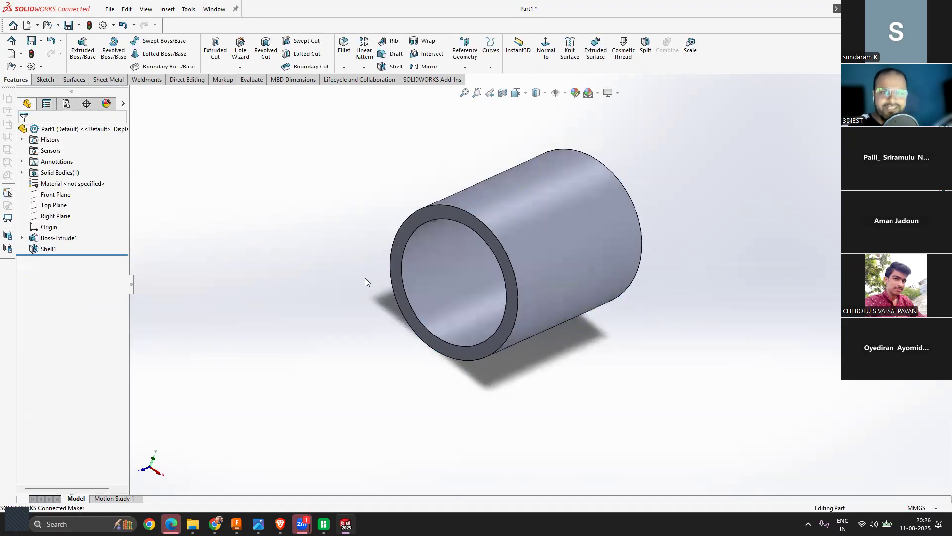
scroll(495, 289, "down", 3)
scroll(507, 284, "up", 3)
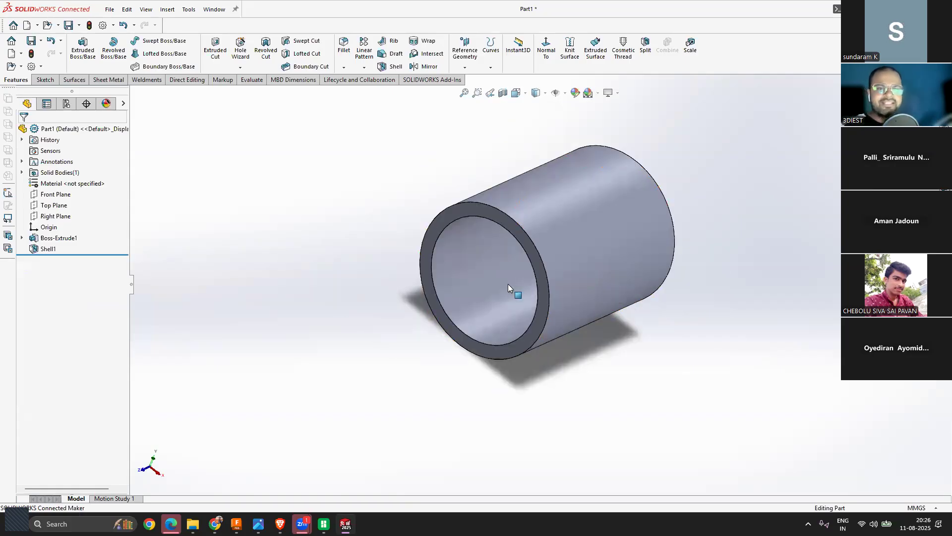
scroll(552, 271, "down", 2)
middle_click_drag(476, 268, 596, 328)
scroll(650, 286, "down", 2)
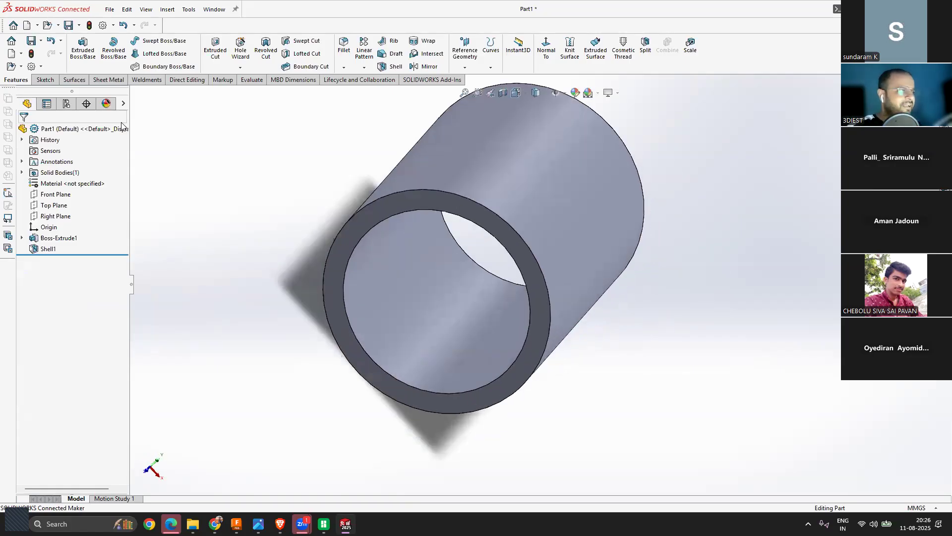
left_click(69, 25)
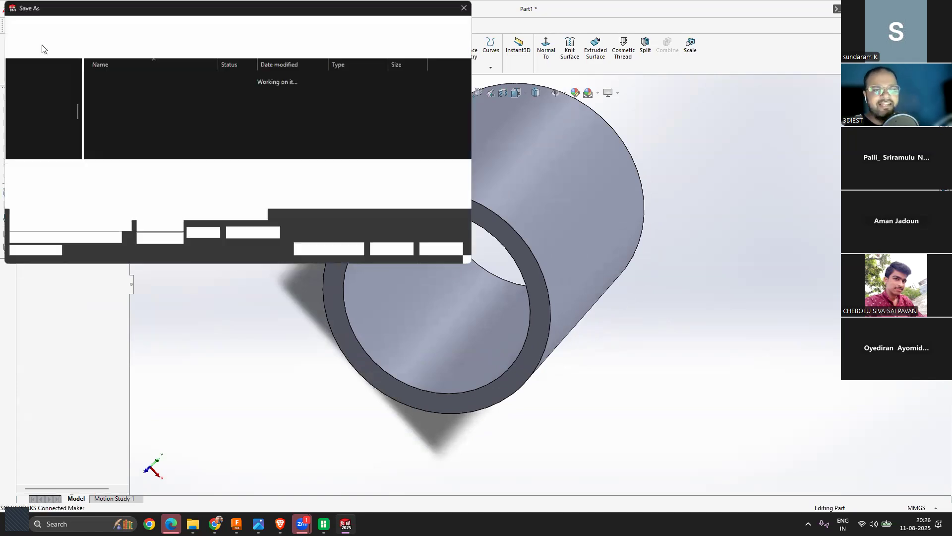
left_click(83, 171)
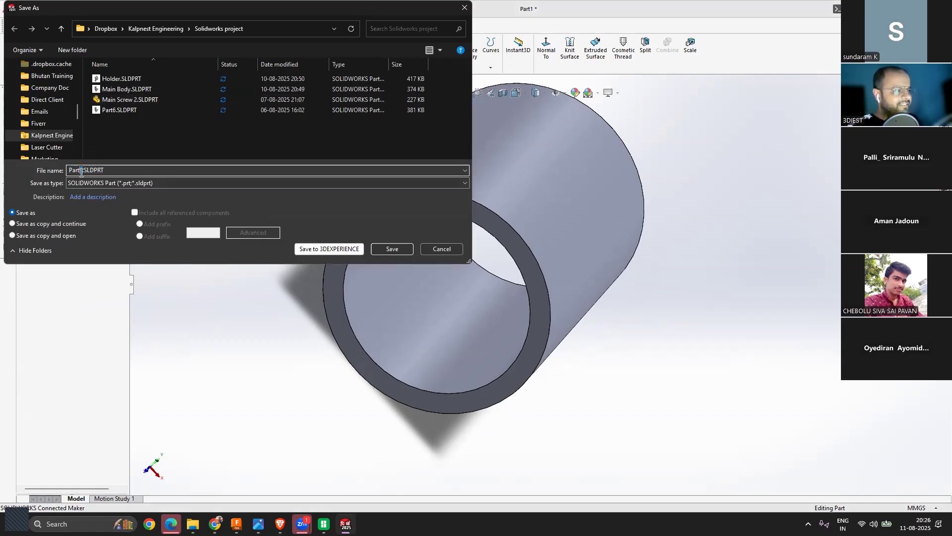
left_click_drag(82, 170, 43, 171)
type("Cylinderical Pipe")
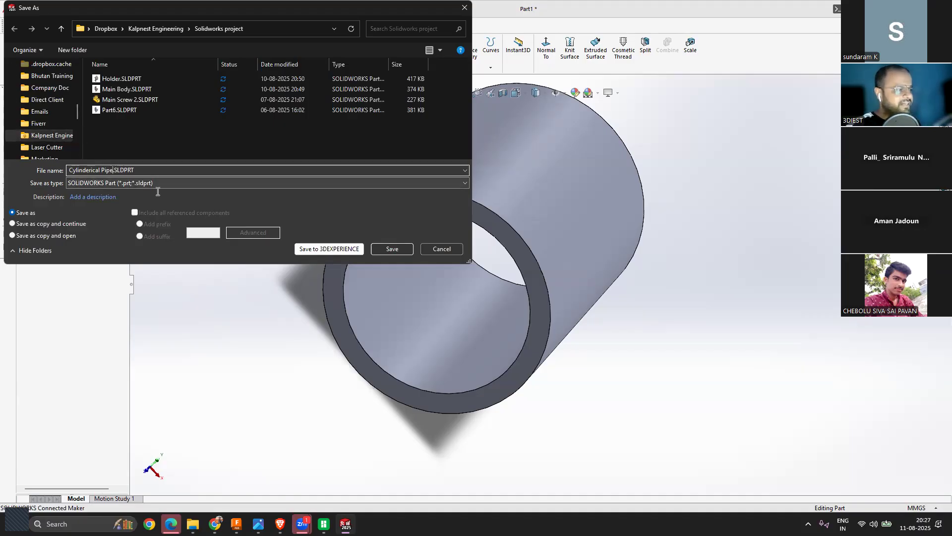
left_click(387, 249)
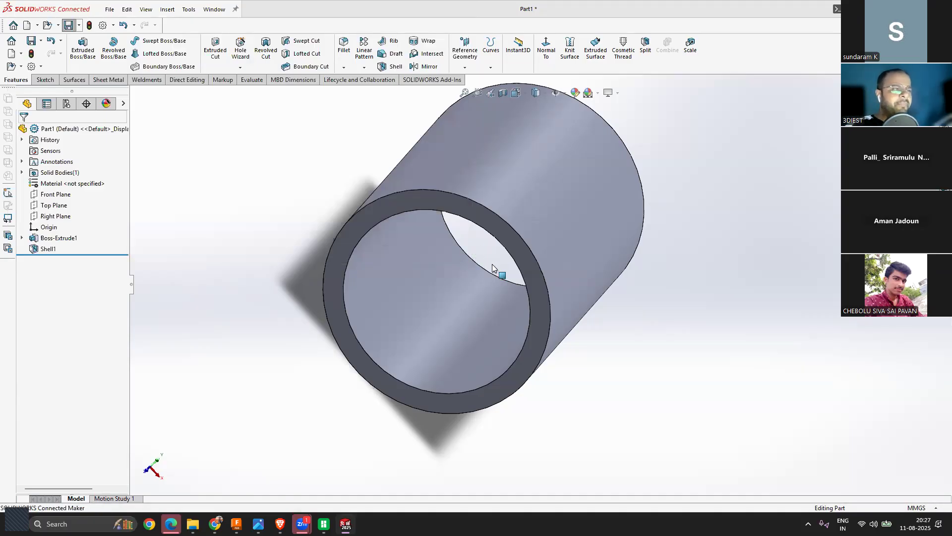
Step: Look over the saved pipe model and close its document
scroll(506, 272, "up", 3)
scroll(513, 271, "down", 3)
middle_click_drag(548, 266, 517, 270)
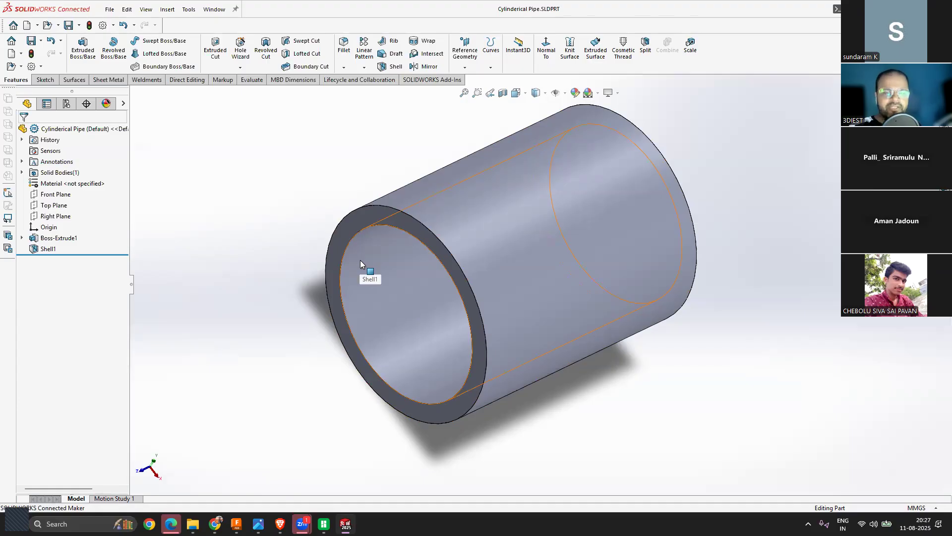
left_click(944, 92)
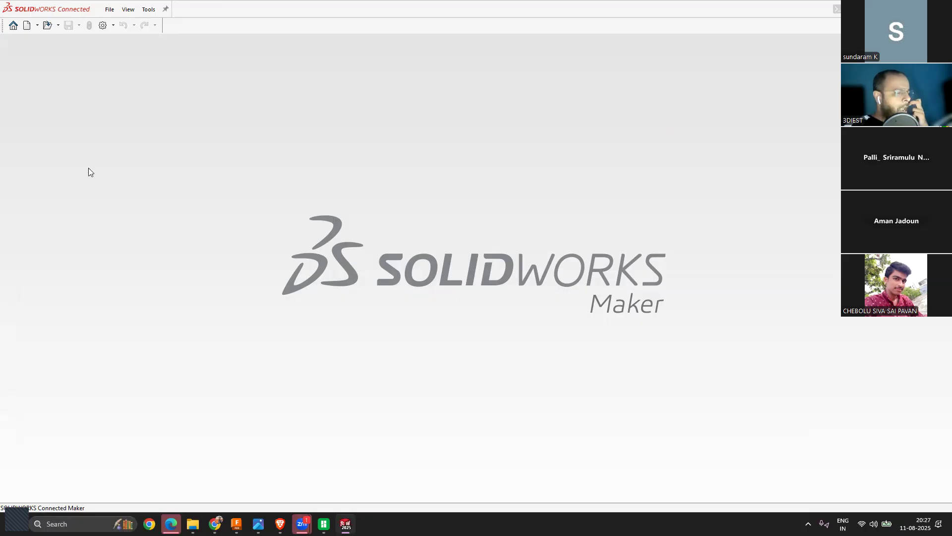
Step: Create a new, empty part document
left_click(109, 9)
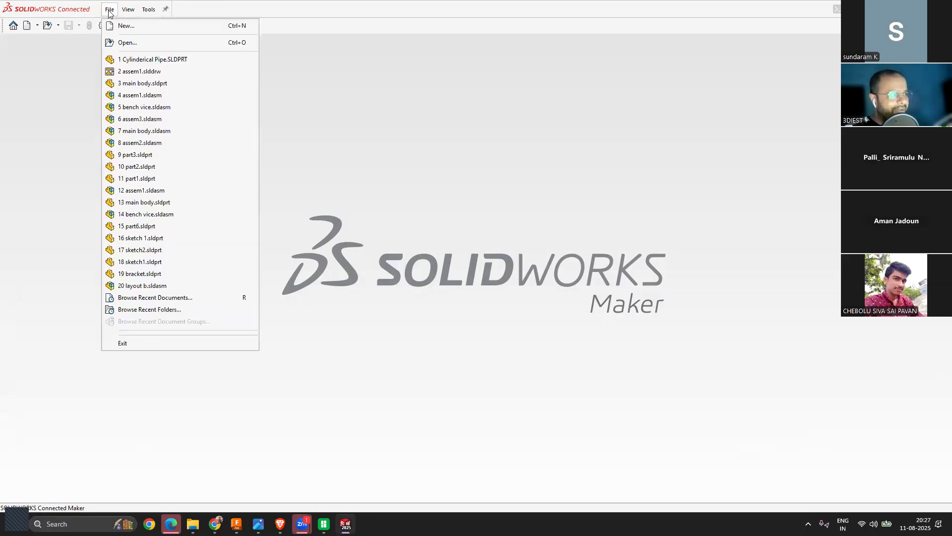
left_click(150, 31)
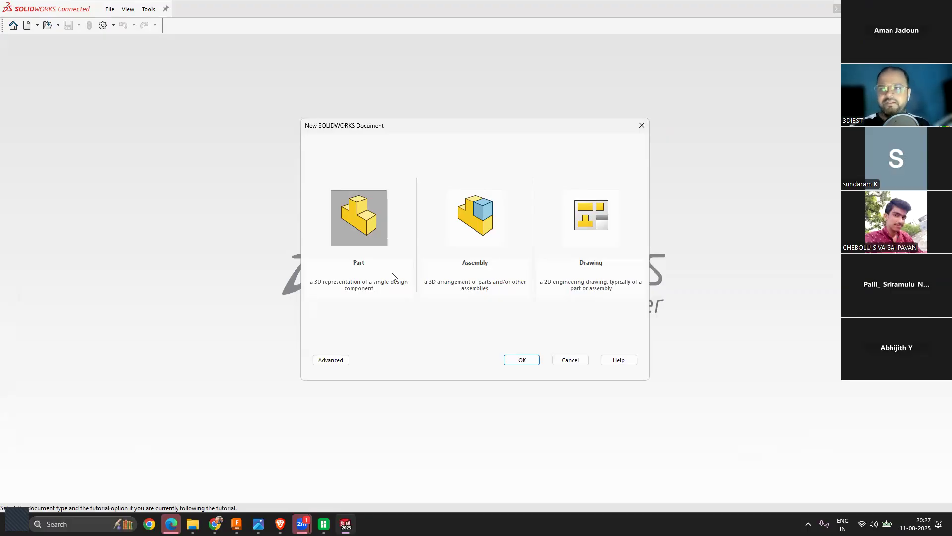
left_click(361, 243)
left_click(521, 360)
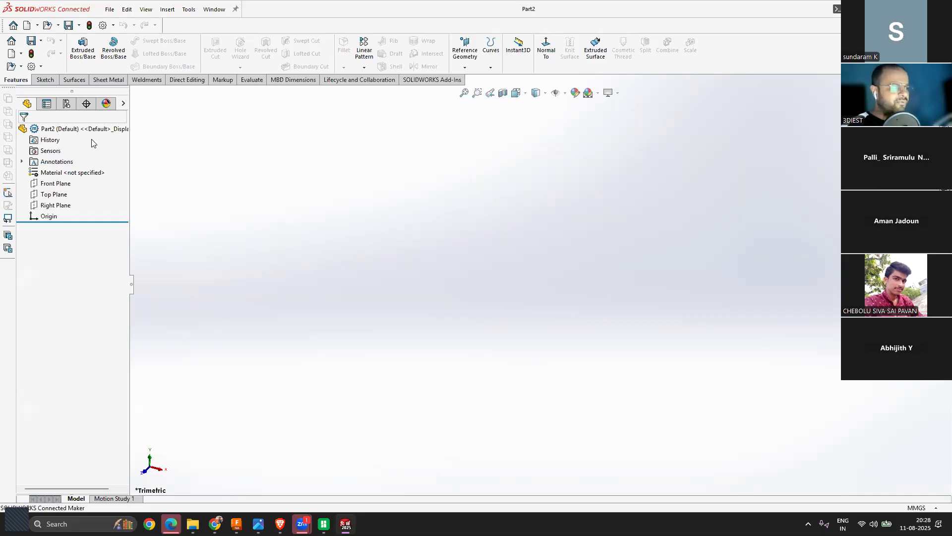
Step: Start a sketch on the Top Plane and draw a circle centred on the origin with a radius of about 52 mm
left_click(46, 81)
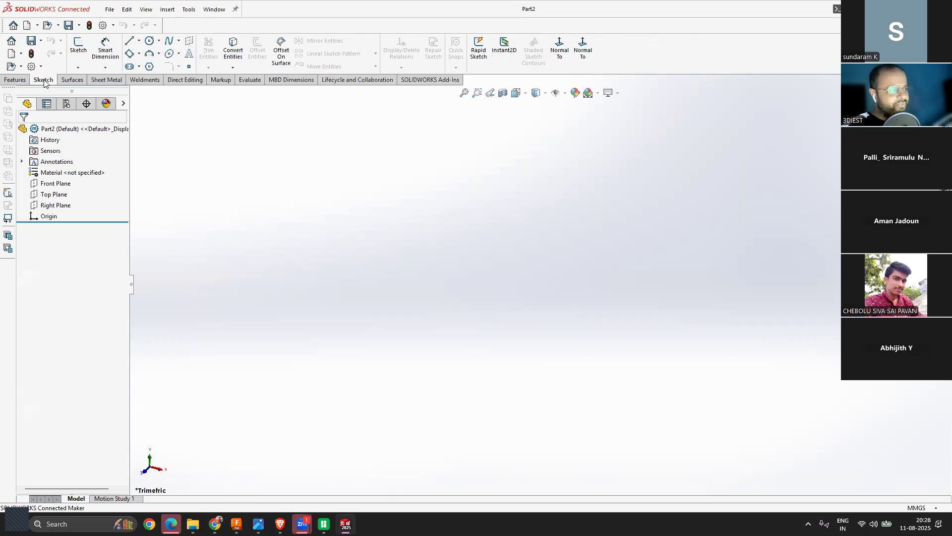
left_click(83, 51)
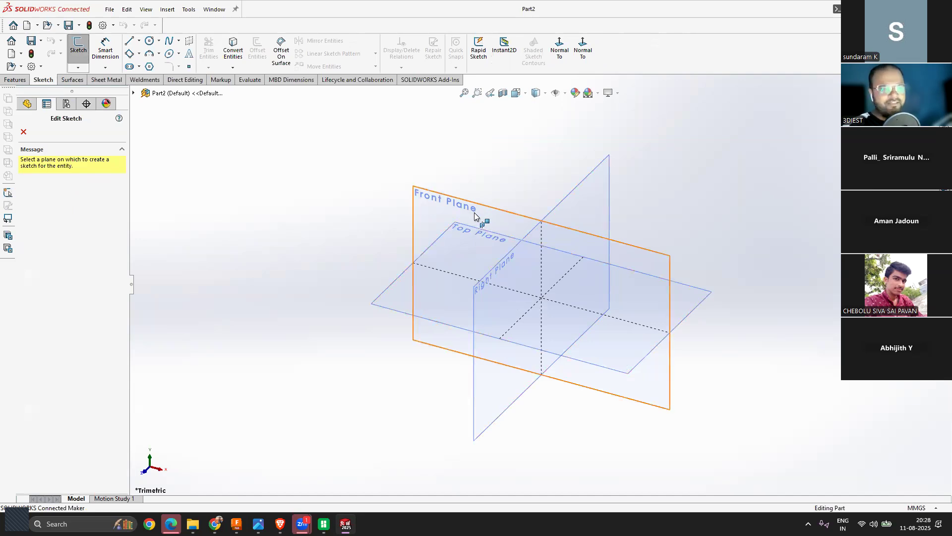
left_click(391, 301)
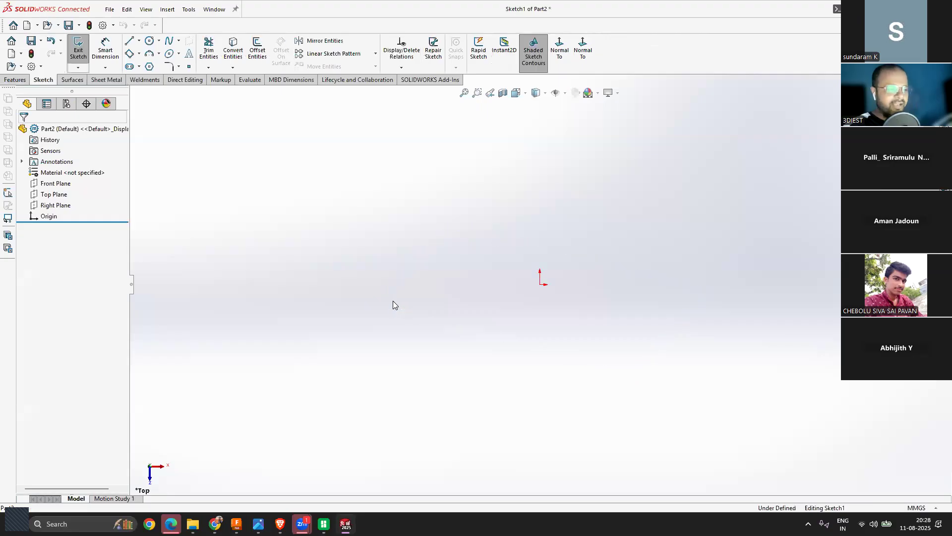
left_click(150, 44)
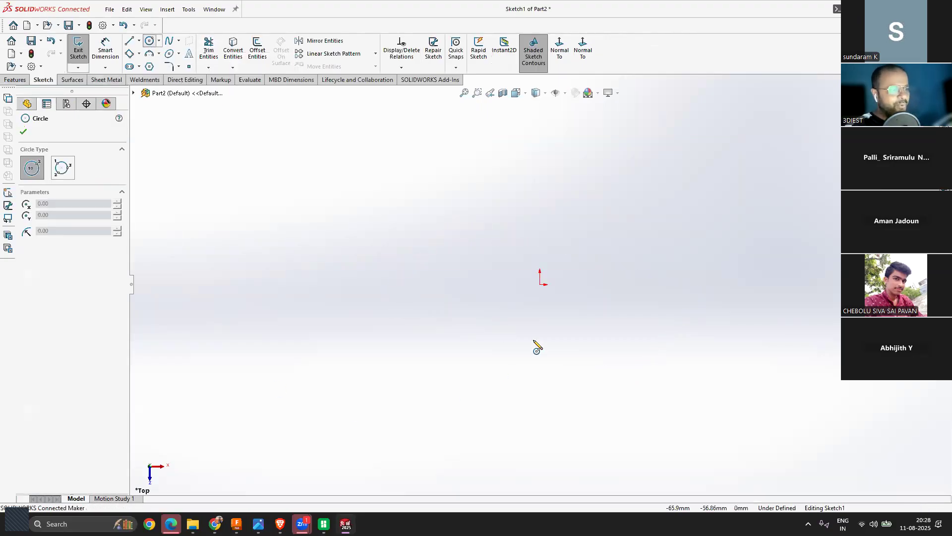
left_click(540, 284)
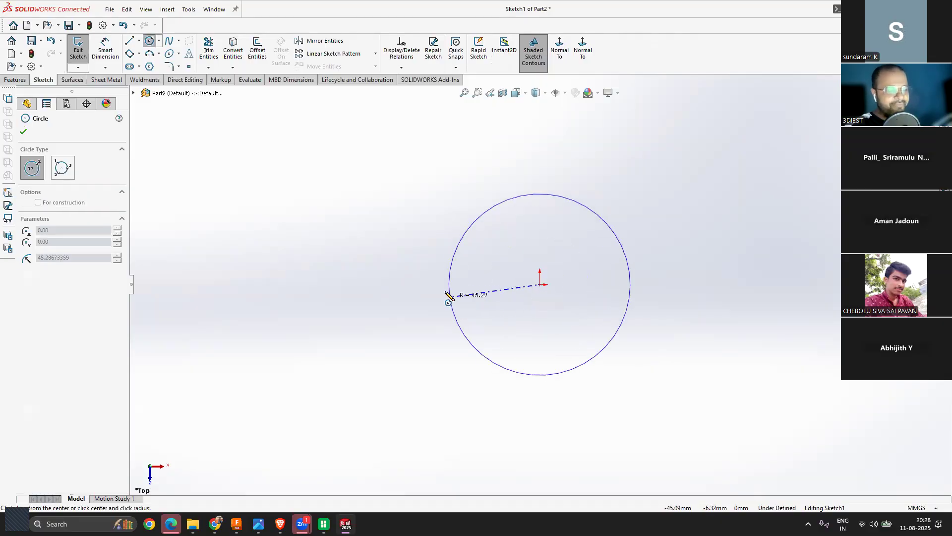
left_click(436, 291)
scroll(620, 290, "up", 2)
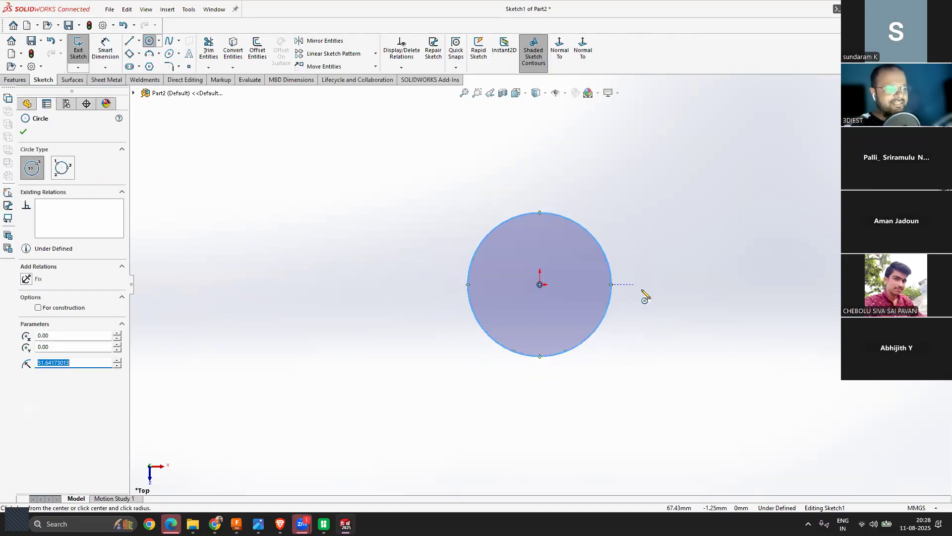
scroll(643, 291, "down", 4)
key("Escape")
Step: Dimension the circle centred on the origin and set its diameter to 27.6 mm
left_click(101, 52)
left_click(538, 215)
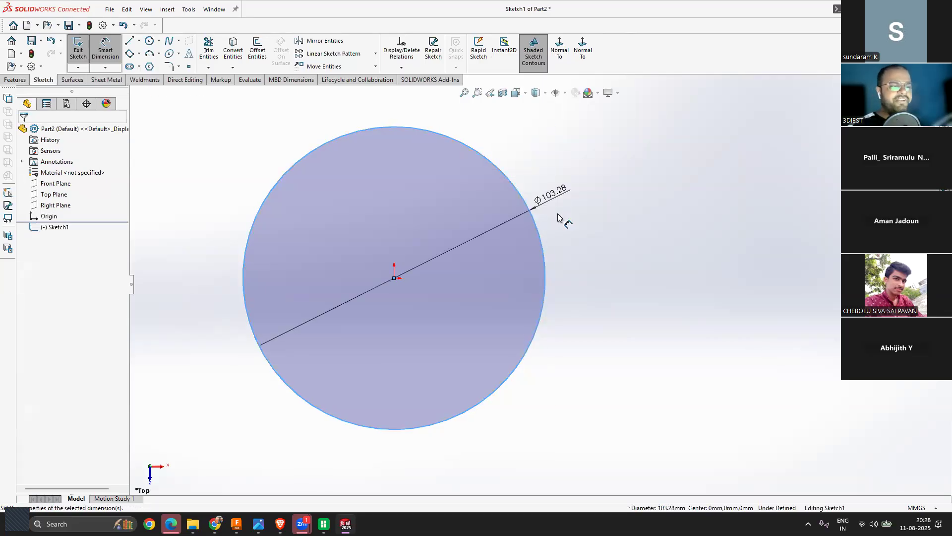
left_click(559, 217)
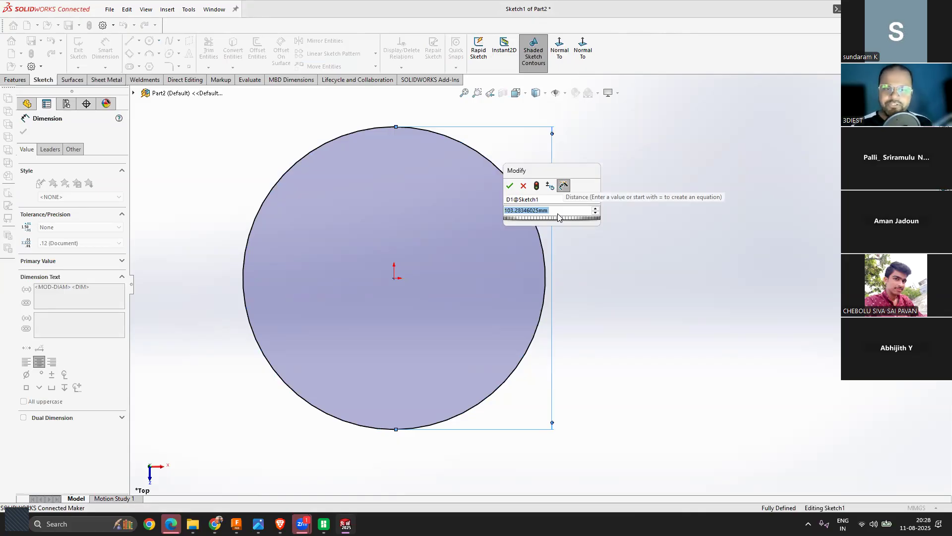
type("27.6")
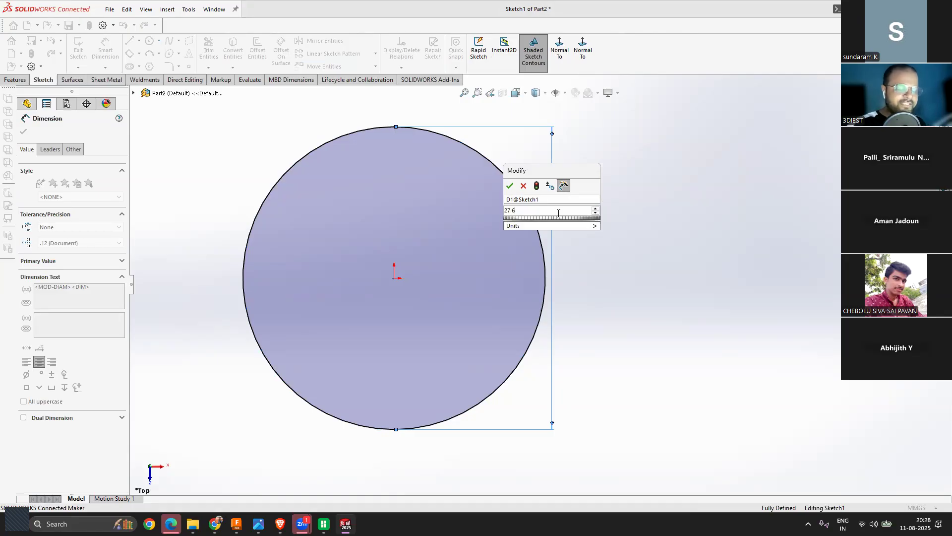
key("Return")
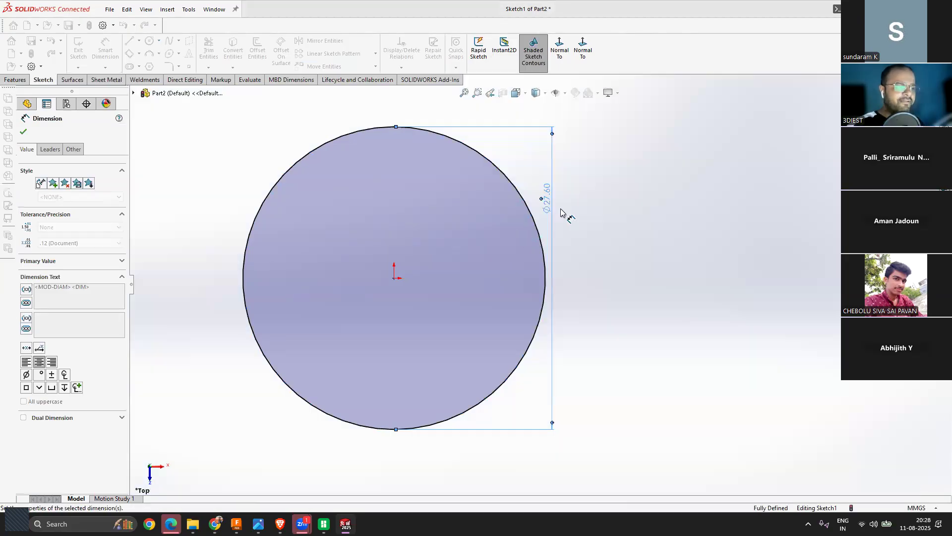
scroll(564, 238, "up", 3)
key("Escape")
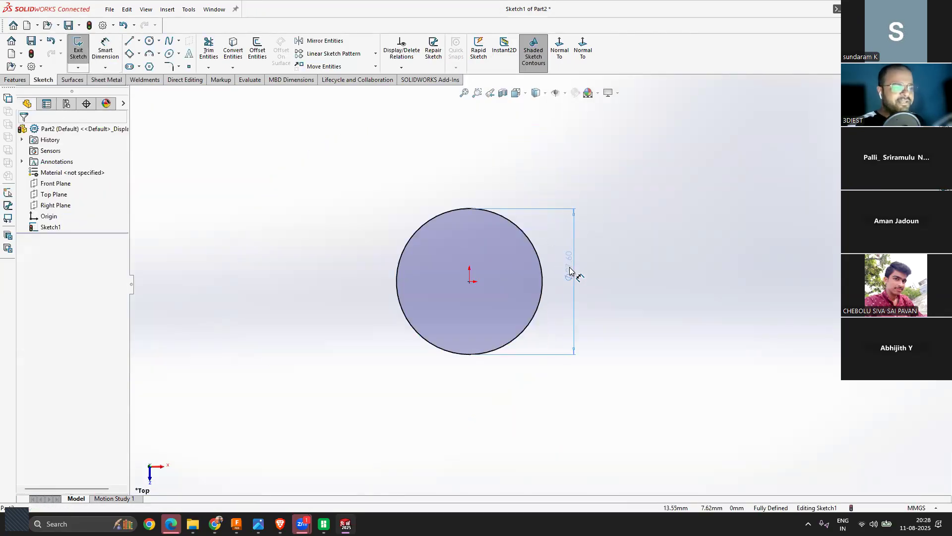
left_click(569, 272)
scroll(561, 285, "down", 1)
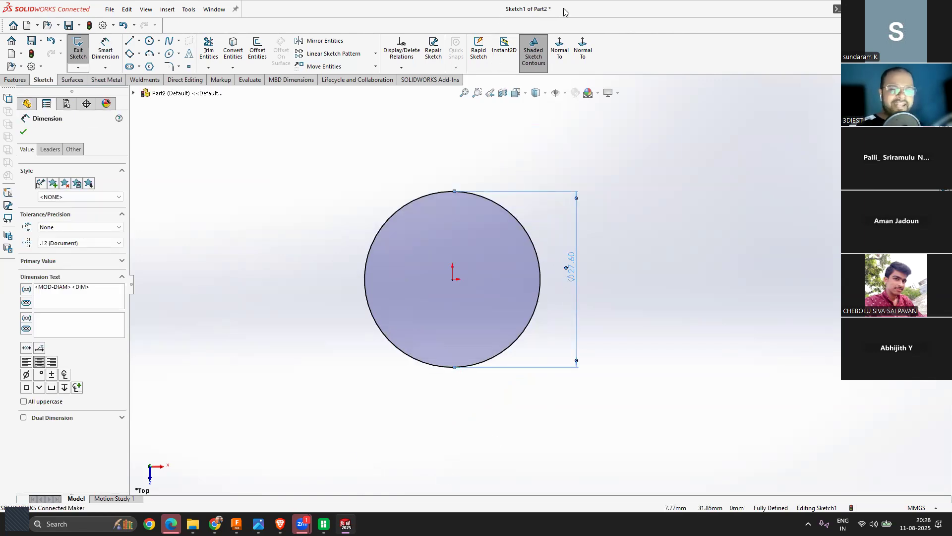
Step: Save the new part as "Bracket" in SOLIDWORKS Part format in the Solidworks project folder
left_click(68, 25)
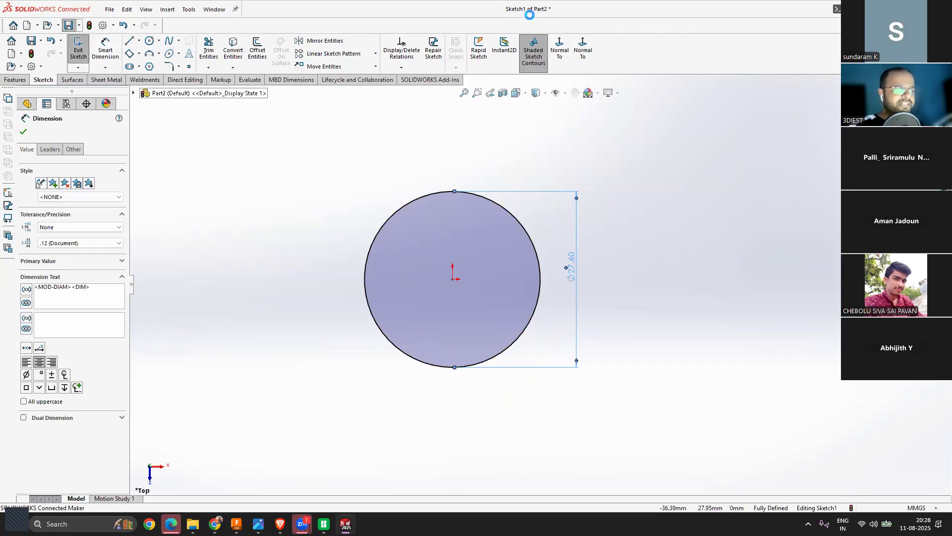
left_click(82, 170)
left_click_drag(83, 170, 56, 168)
type("Brak.SLDPRT")
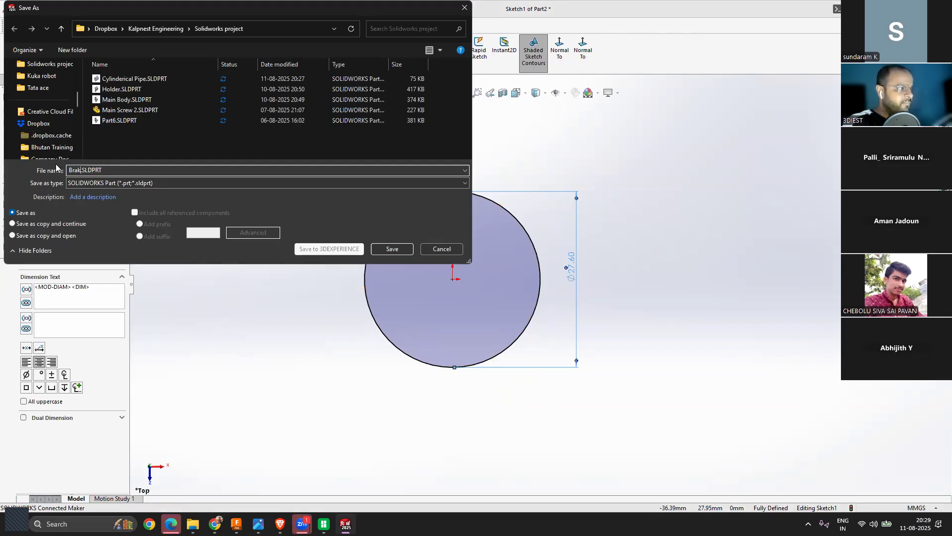
key("BackSpace")
type("cket")
key("Tab")
key("Tab")
left_click(392, 249)
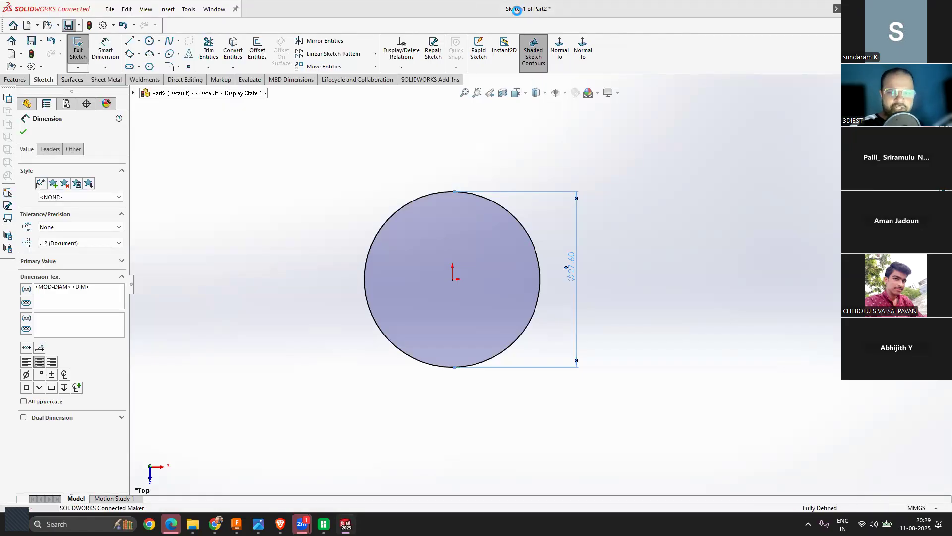
left_click(916, 507)
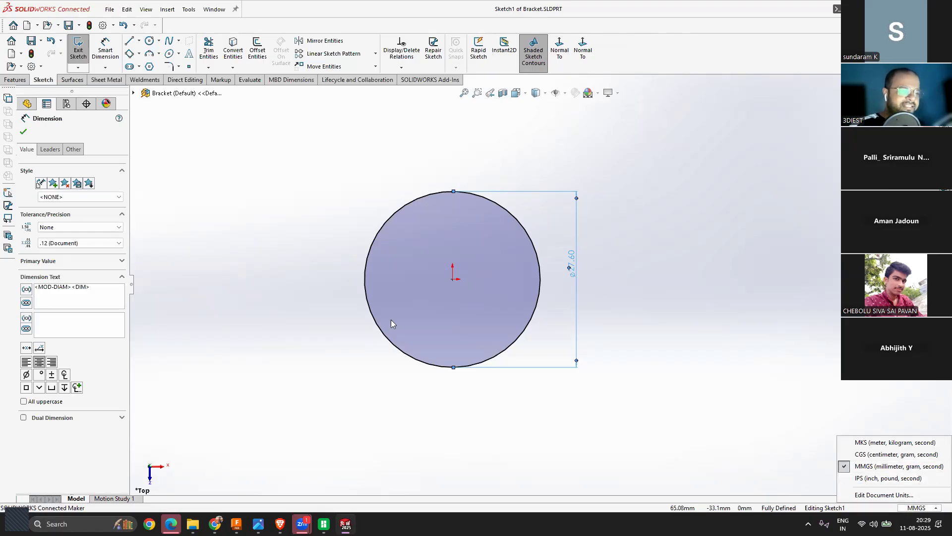
left_click(23, 132)
scroll(510, 248, "up", 2)
scroll(527, 255, "down", 3)
mouse_move(527, 255)
middle_mouse_down()
mouse_move(496, 270)
mouse_move(548, 268)
mouse_move(529, 275)
middle_mouse_up()
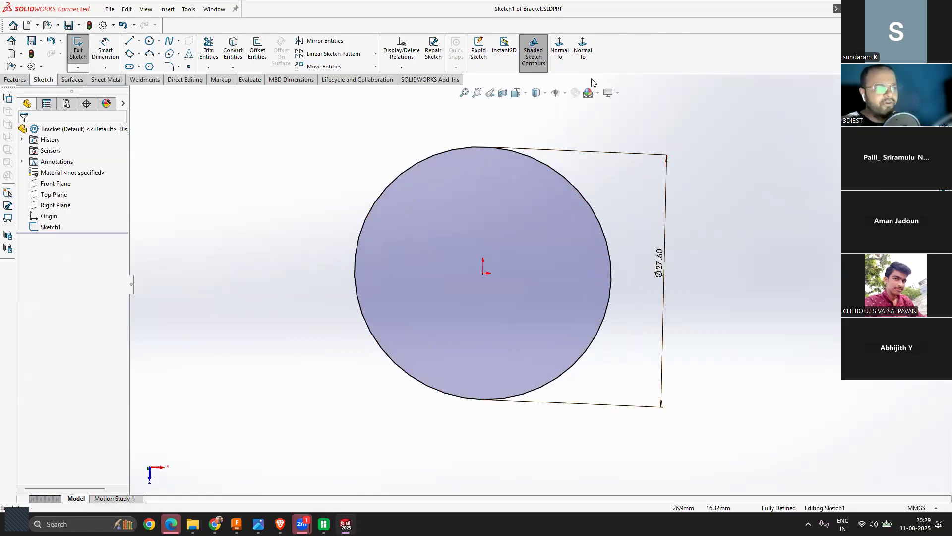
left_click(560, 49)
scroll(515, 250, "up", 2)
scroll(574, 318, "down", 2)
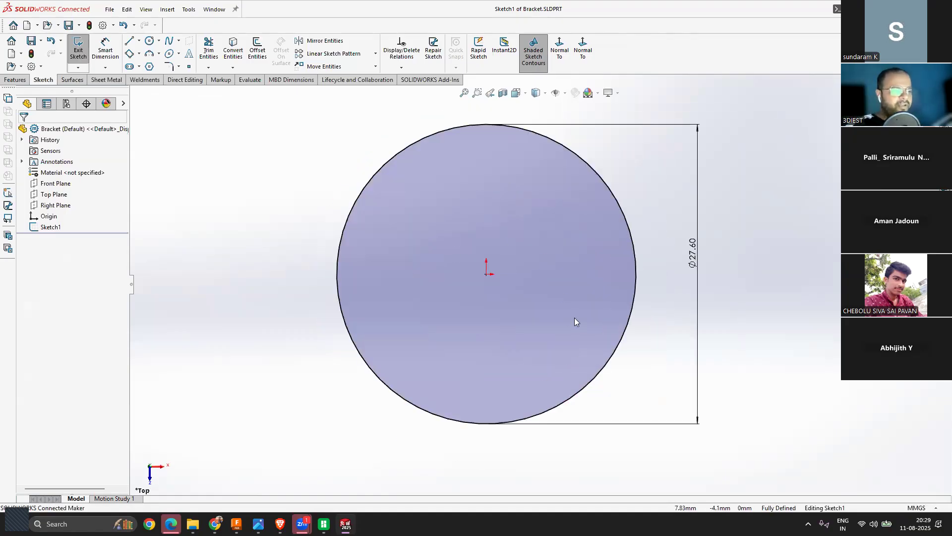
scroll(596, 296, "up", 3)
scroll(451, 298, "down", 1)
scroll(530, 263, "down", 1)
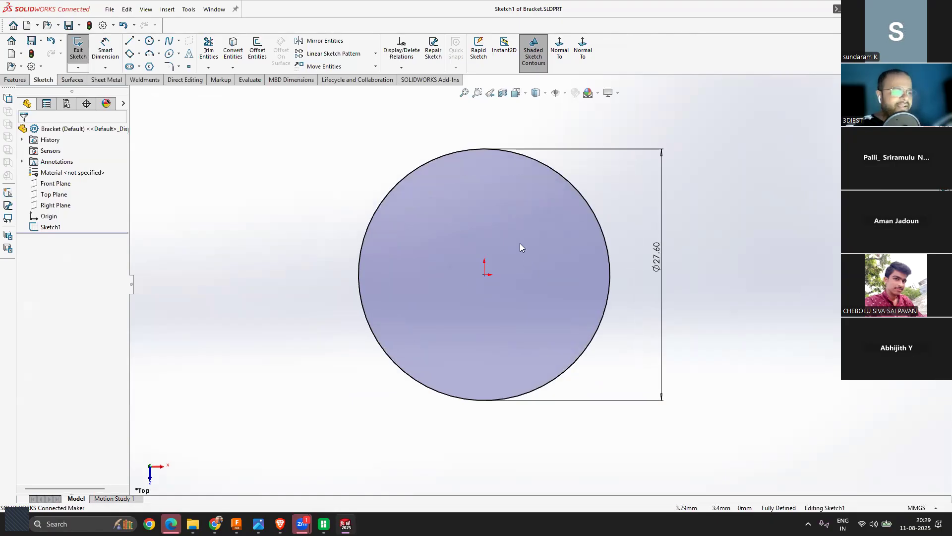
scroll(520, 244, "up", 1)
scroll(558, 253, "down", 1)
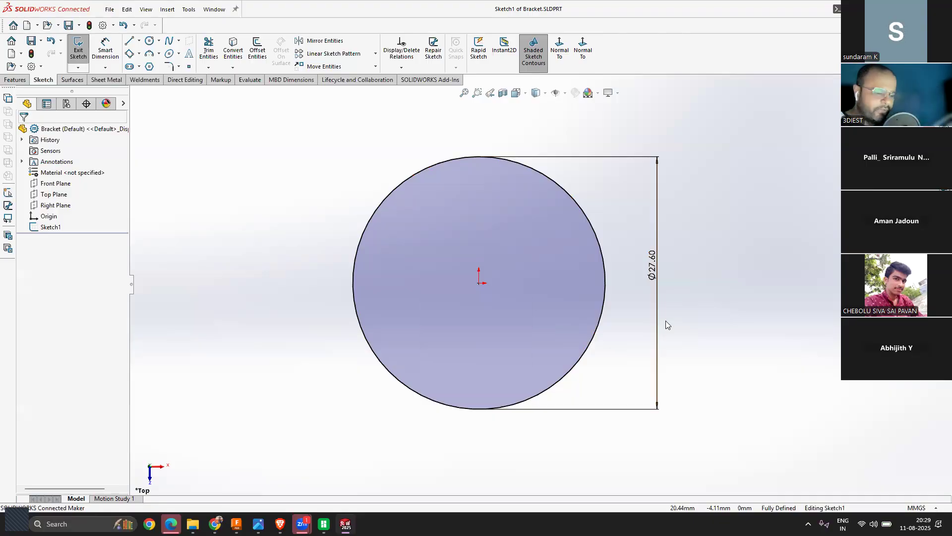
scroll(545, 308, "up", 3)
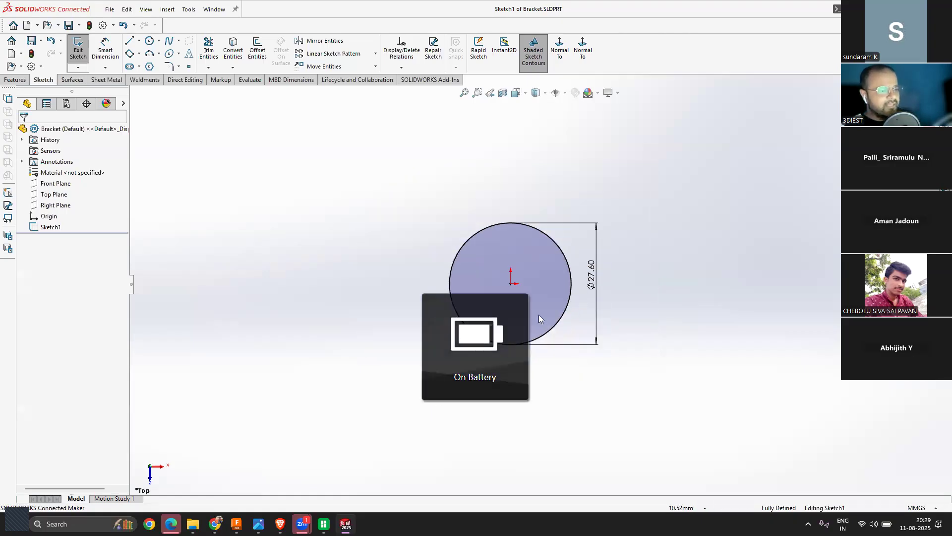
scroll(552, 309, "down", 5)
scroll(519, 299, "up", 3)
scroll(566, 248, "down", 1)
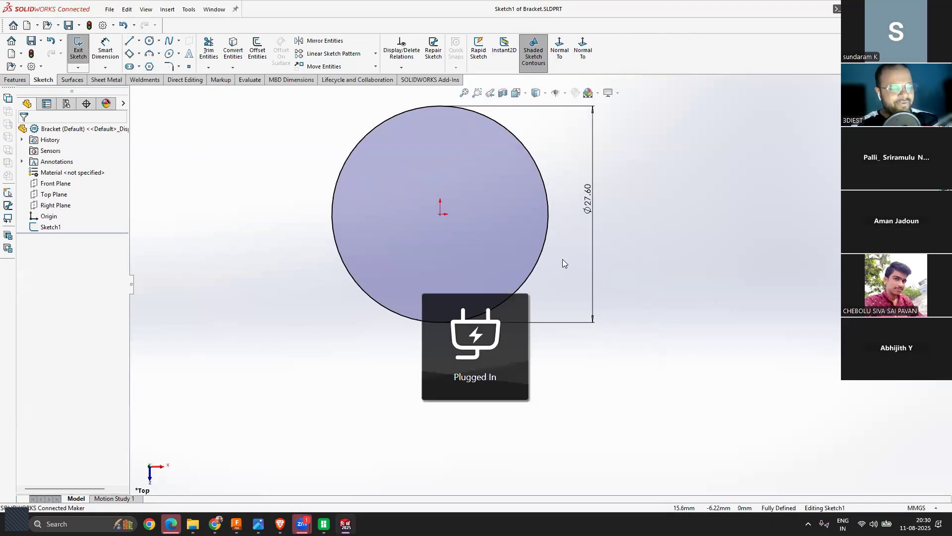
scroll(519, 233, "up", 3)
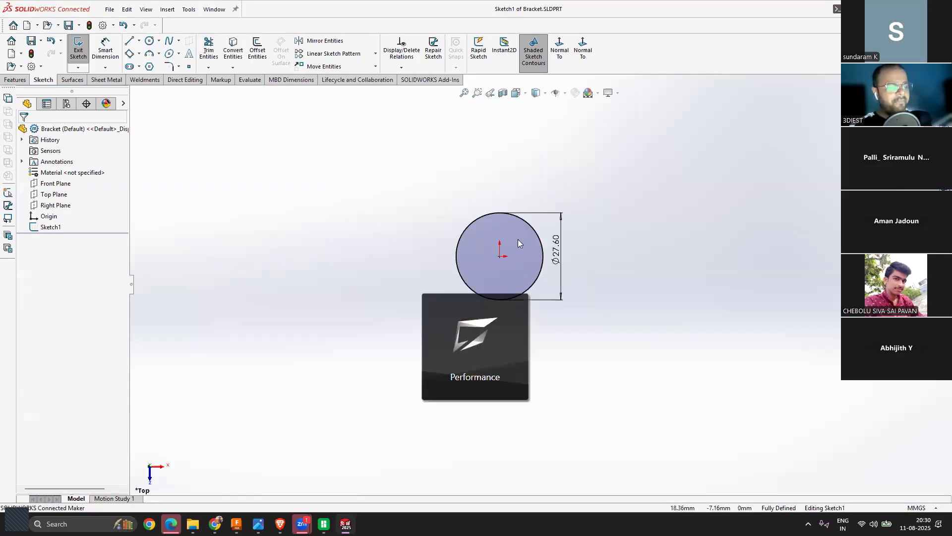
scroll(503, 252, "down", 1)
scroll(503, 251, "down", 3)
scroll(508, 249, "up", 3)
scroll(515, 296, "down", 3)
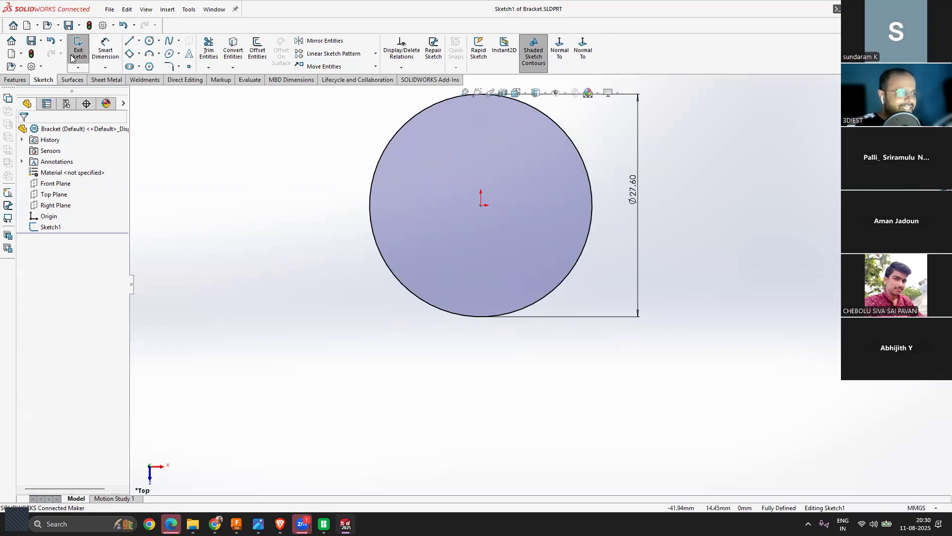
Step: Draw a center rectangle about 28 mm wide below the circle and shift its upper edge clear of the circle, making it about 6.5 mm high
left_click(139, 55)
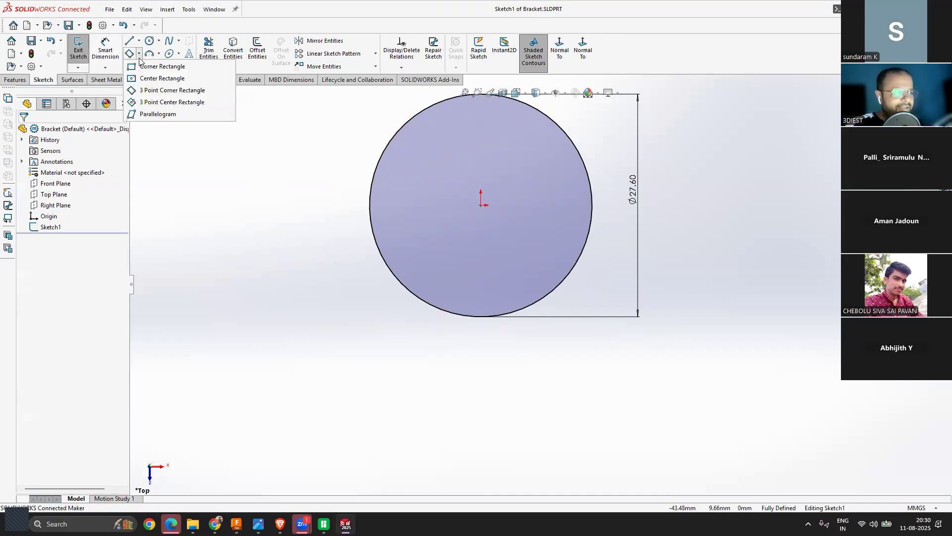
left_click(162, 79)
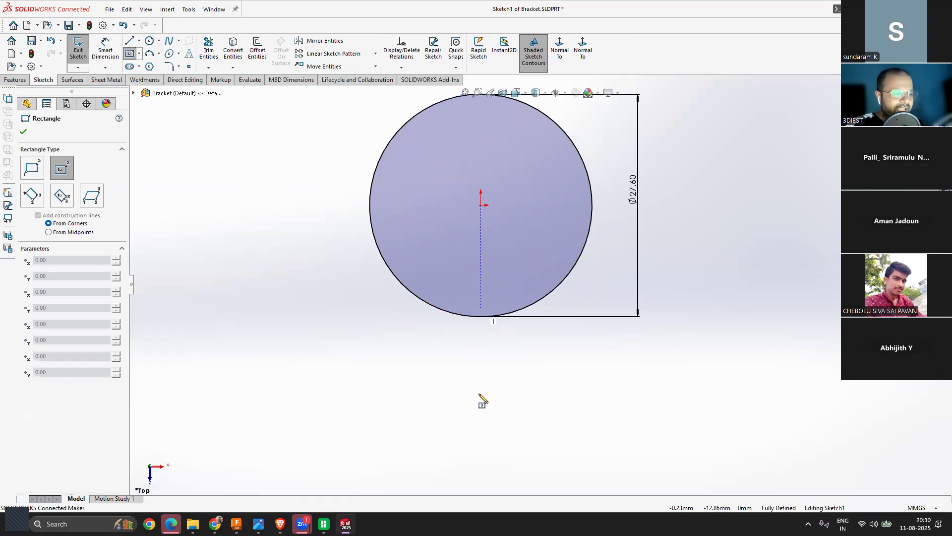
left_click(481, 340)
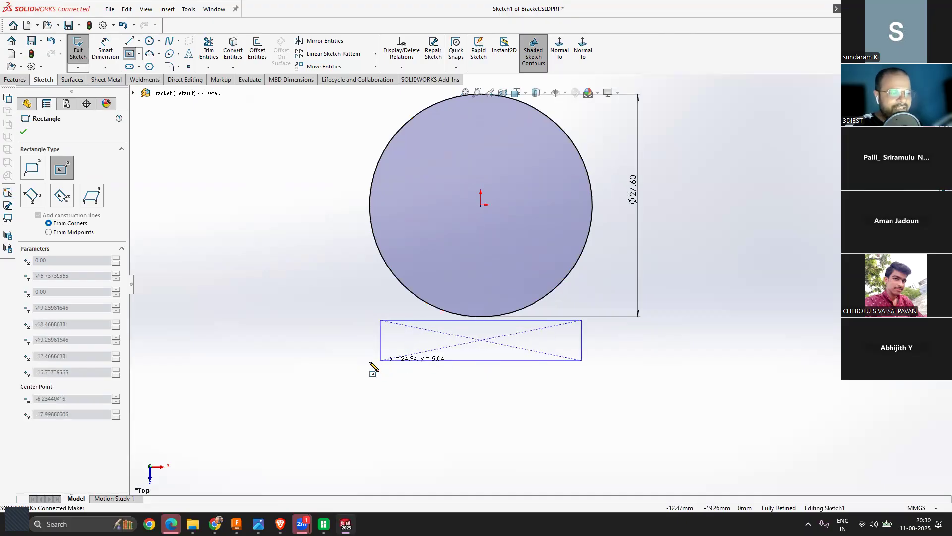
left_click(367, 378)
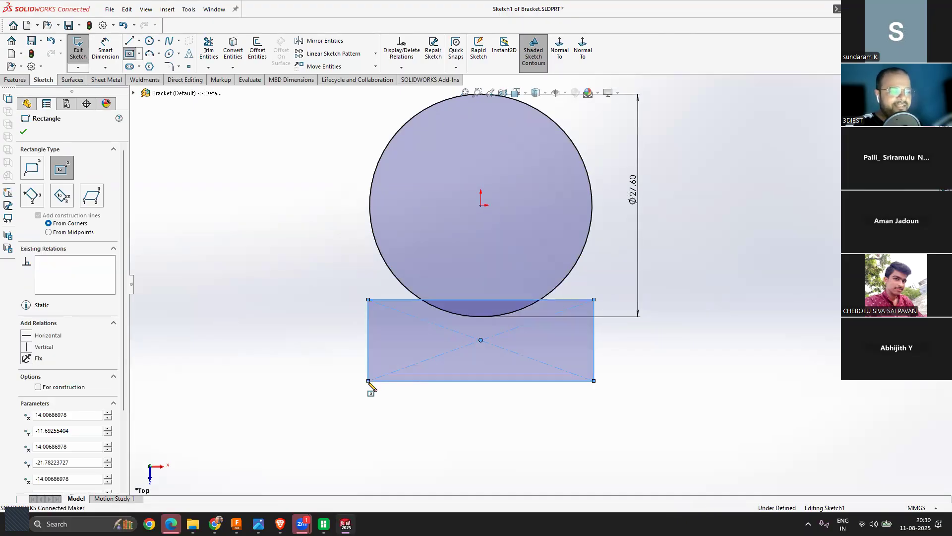
key("Escape")
scroll(502, 333, "up", 2)
scroll(502, 334, "down", 2)
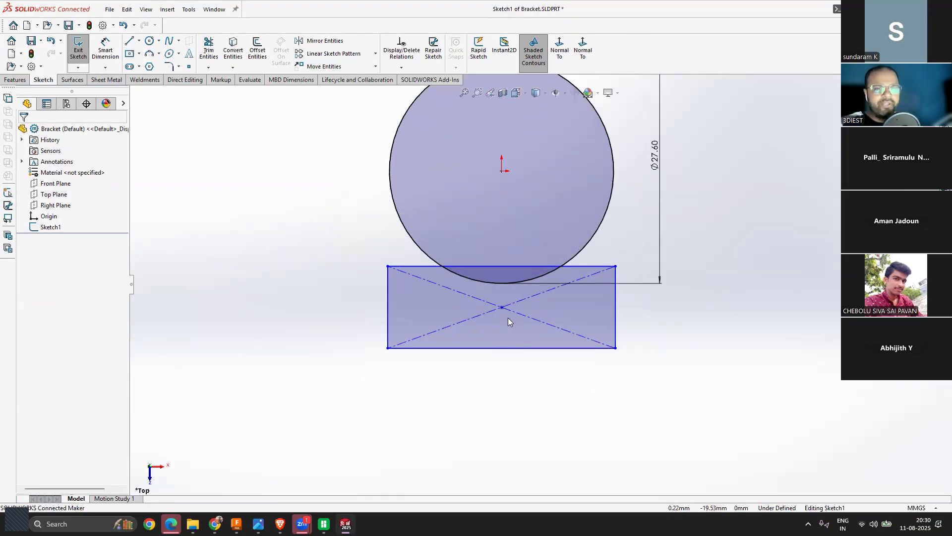
scroll(508, 320, "down", 1)
left_click_drag(582, 267, 583, 291)
left_click(521, 283)
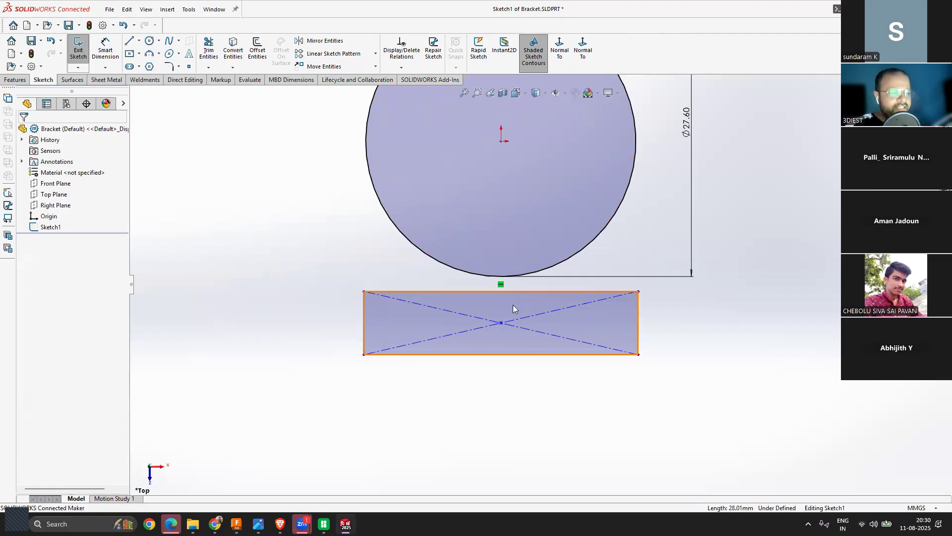
Step: Add a Vertical relation between the rectangle's centre point and the circle's centre
left_click(501, 322)
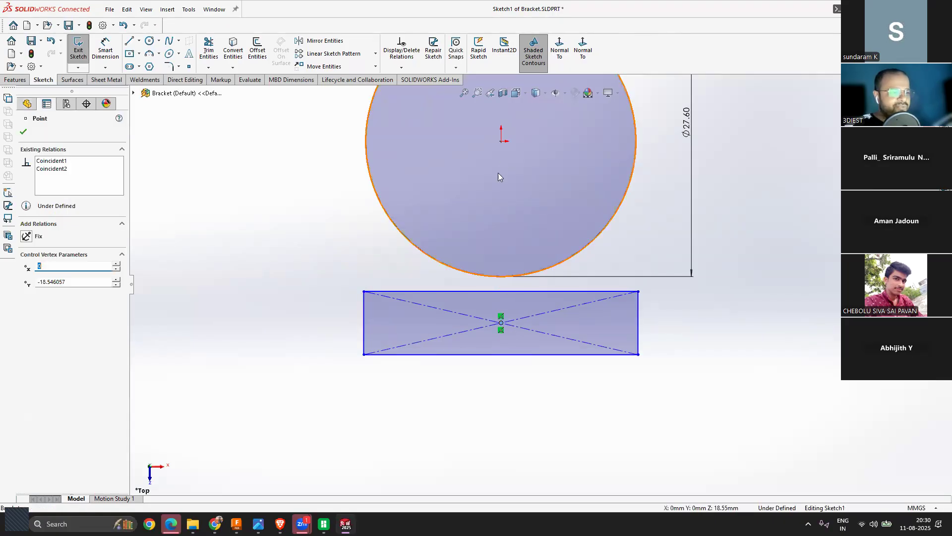
left_click(502, 142)
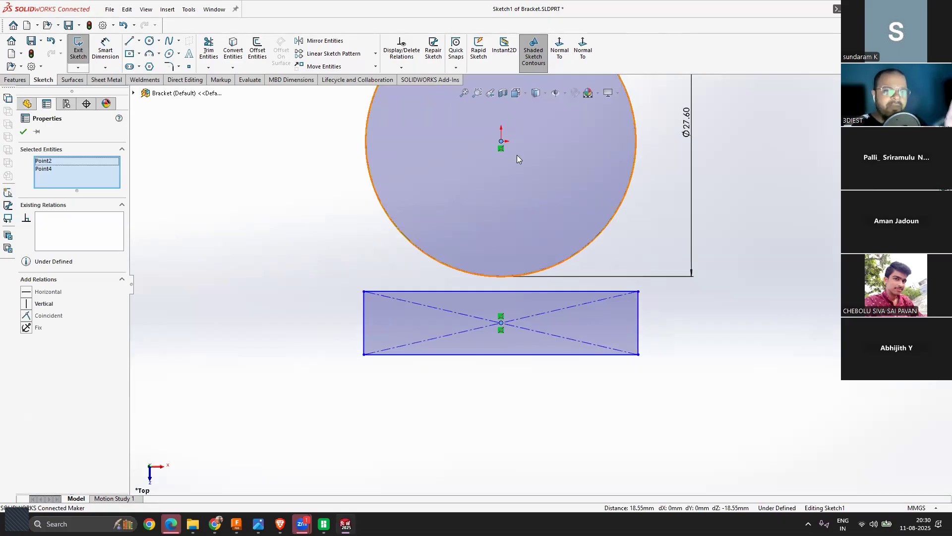
left_click(27, 303)
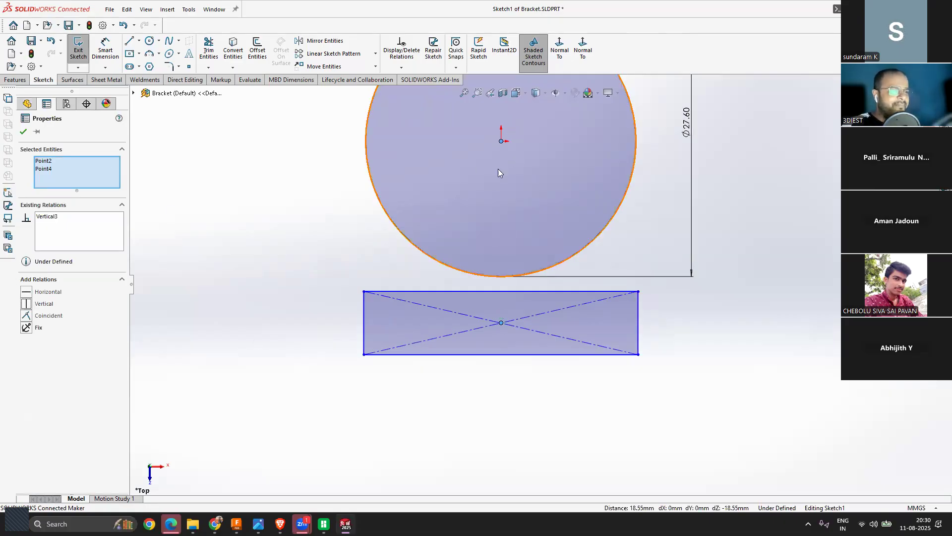
left_click(24, 132)
scroll(473, 244, "up", 2)
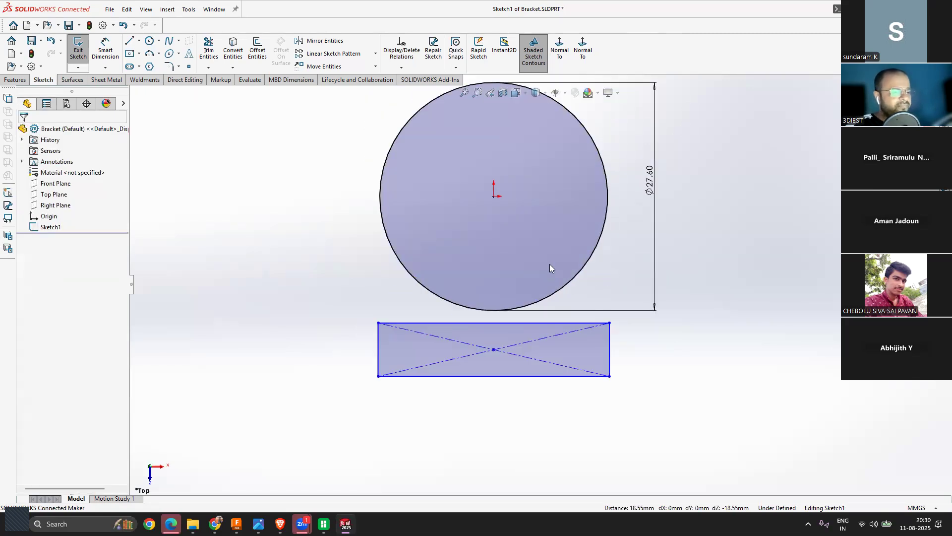
Step: Dimension the vertical distance from the circle's centre to the rectangle's centre and set it to 18 mm
left_click(106, 48)
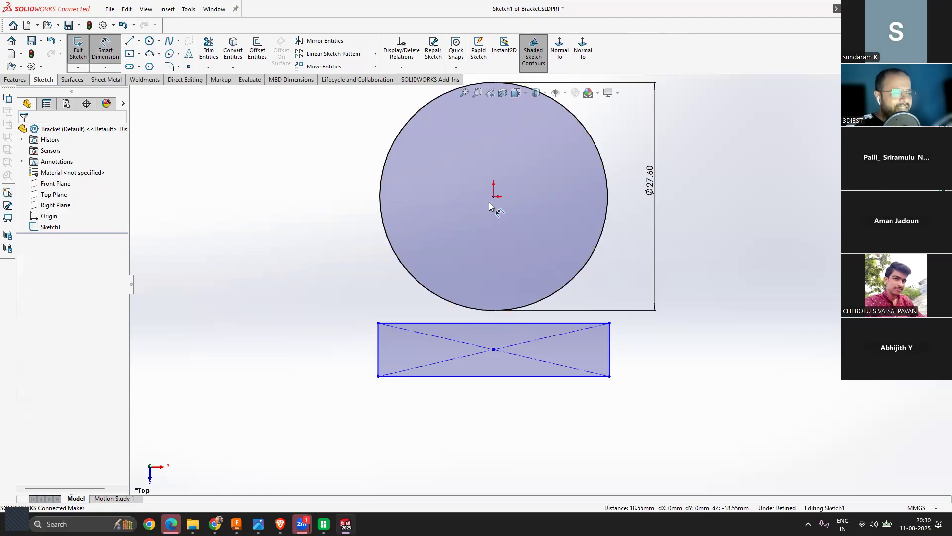
left_click(493, 350)
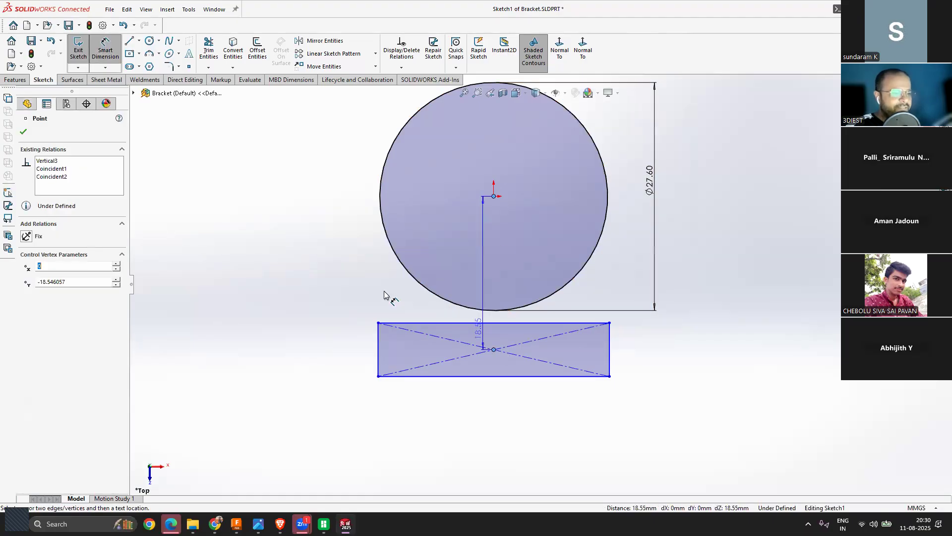
left_click(322, 301)
type("18")
key("Return")
key("Escape")
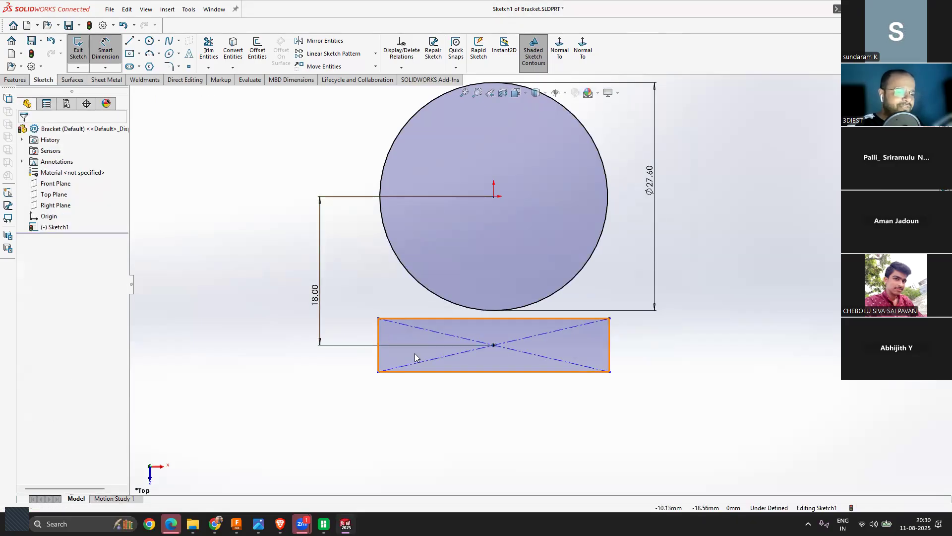
key("Escape")
Step: Dimension the rectangle's short vertical side and set its height to 6 mm
left_click(102, 54)
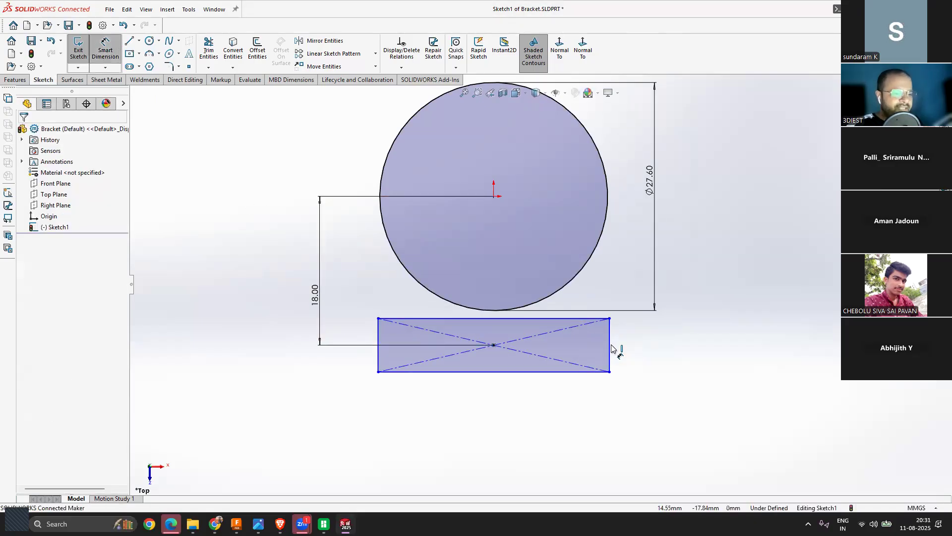
left_click(626, 348)
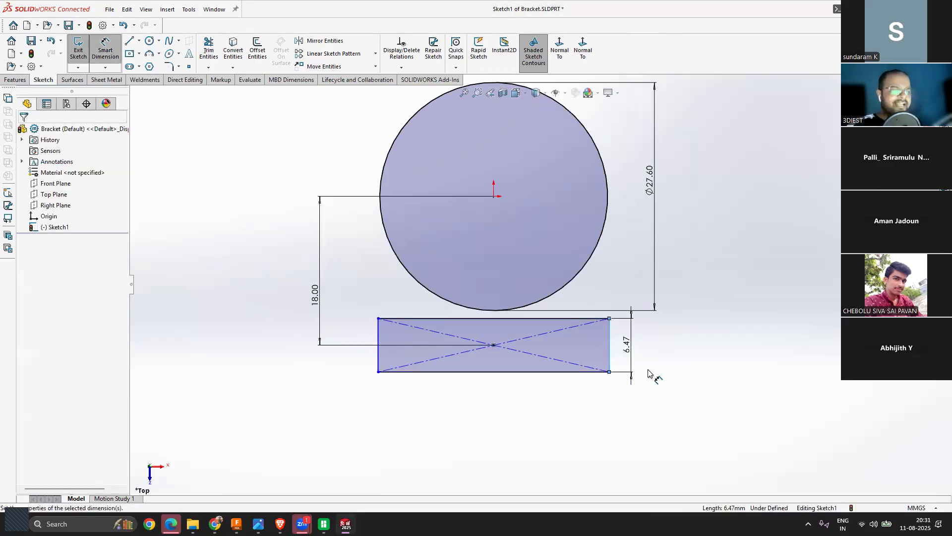
left_click(648, 373)
type("6")
key("Return")
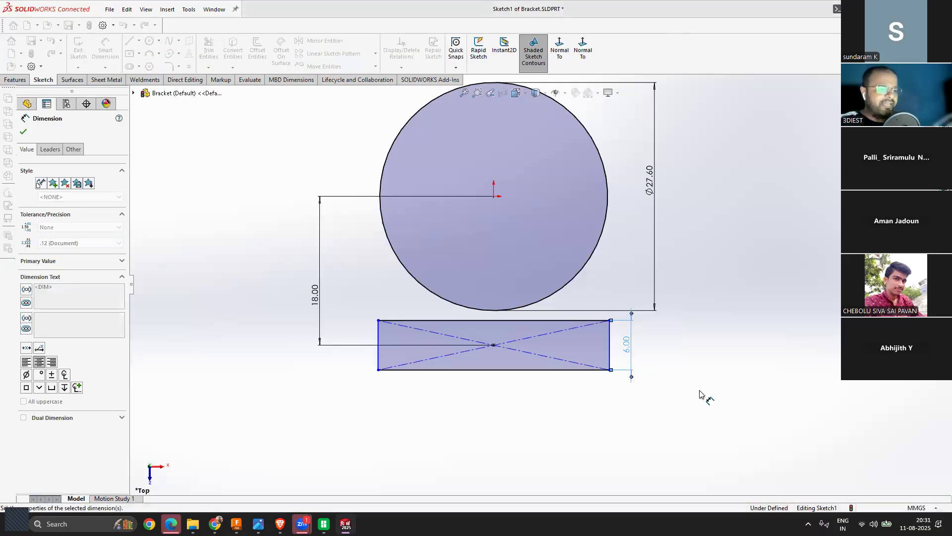
key("Escape")
scroll(506, 352, "down", 2)
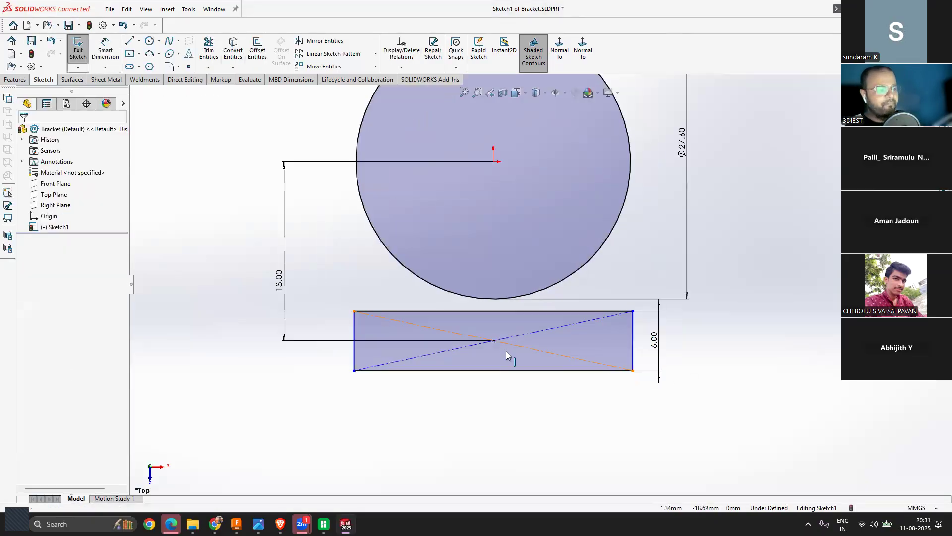
Step: Dimension the rectangle's long lower side and set its width to 16 mm
scroll(500, 356, "up", 3)
scroll(500, 356, "up", 1)
scroll(515, 303, "down", 1)
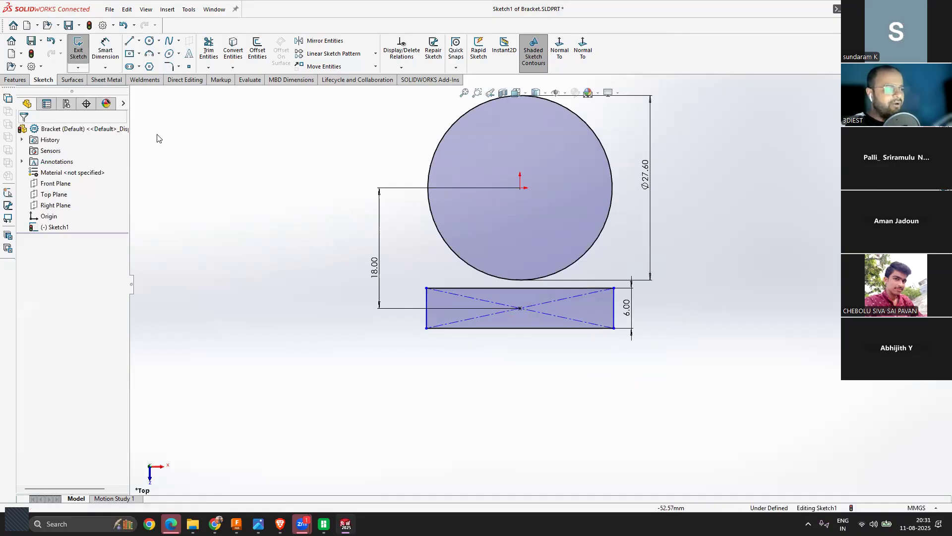
left_click(105, 50)
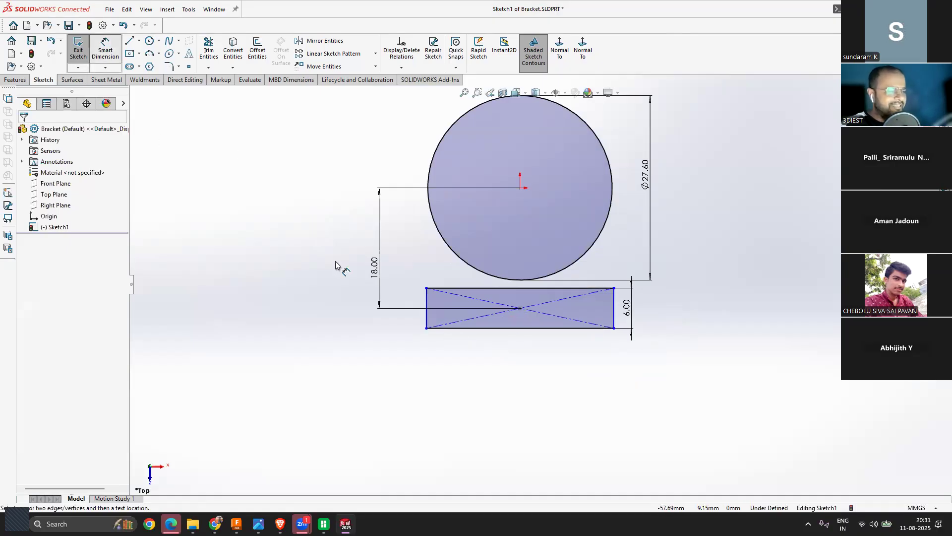
left_click(529, 331)
left_click(522, 364)
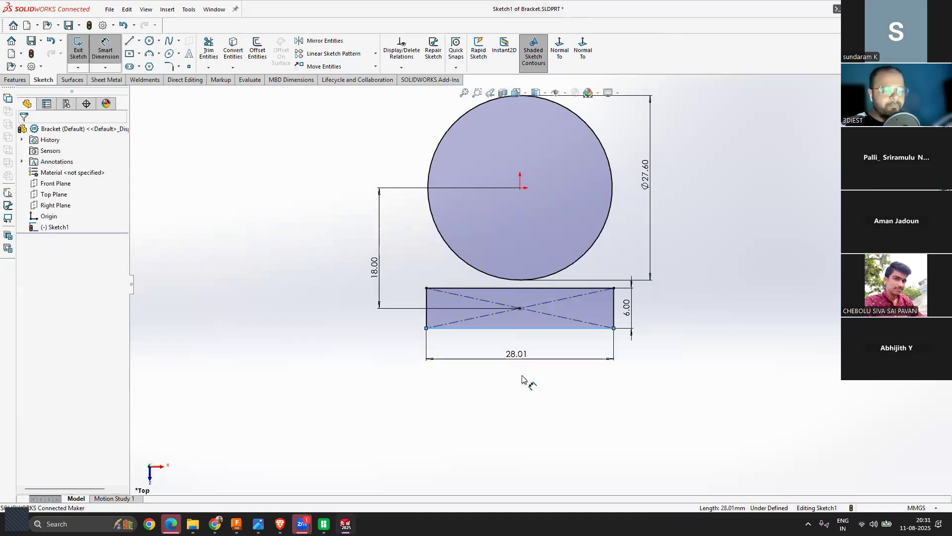
type("16")
key("Return")
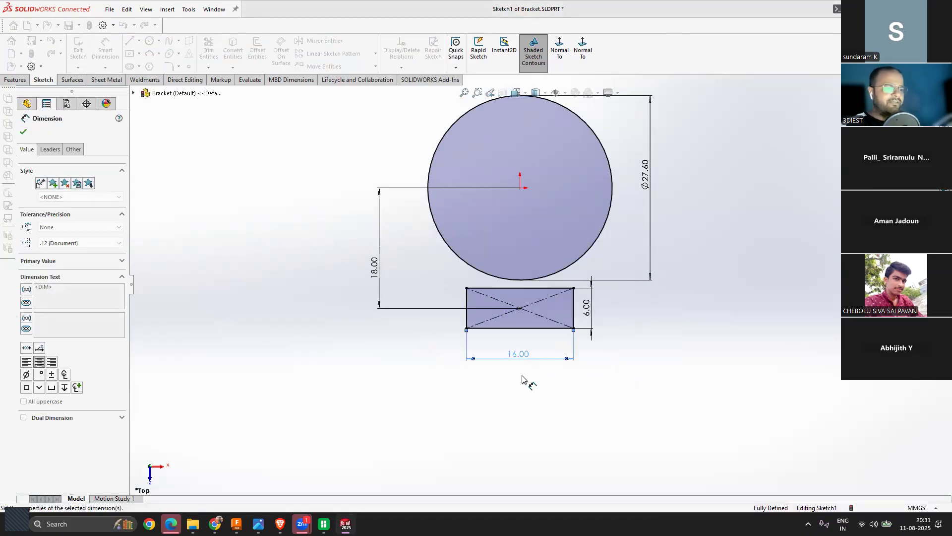
key("Escape")
Step: Draw a vertical line from the rectangle's upper-left corner up to the circle
scroll(513, 297, "down", 2)
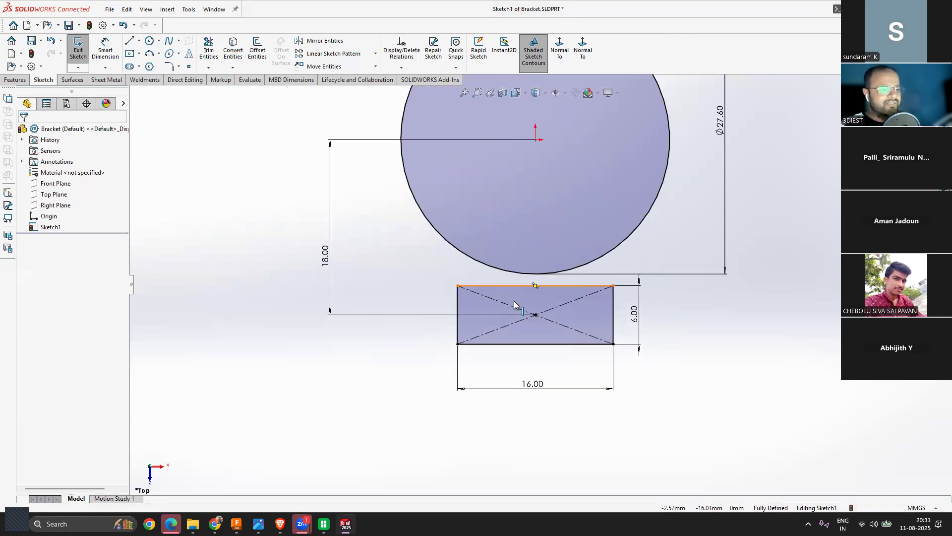
scroll(512, 269, "up", 1)
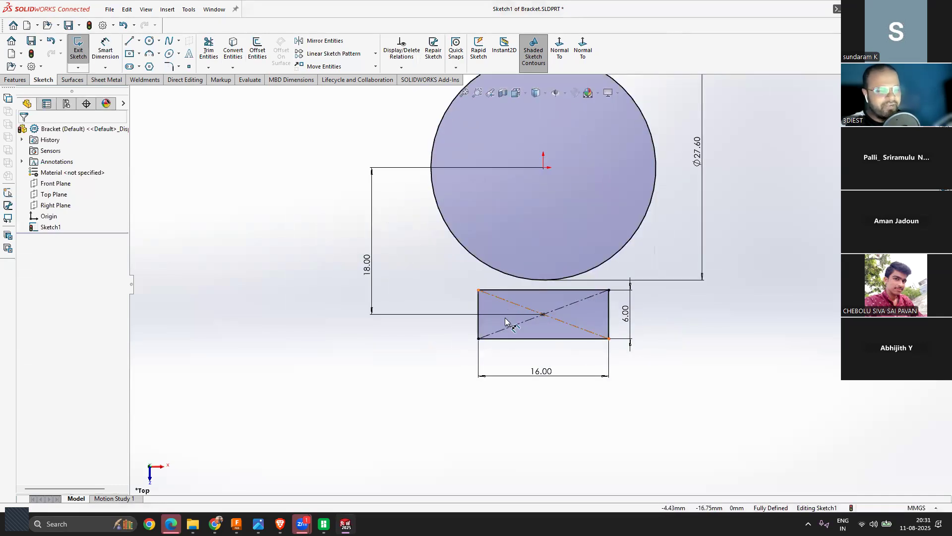
scroll(550, 286, "up", 2)
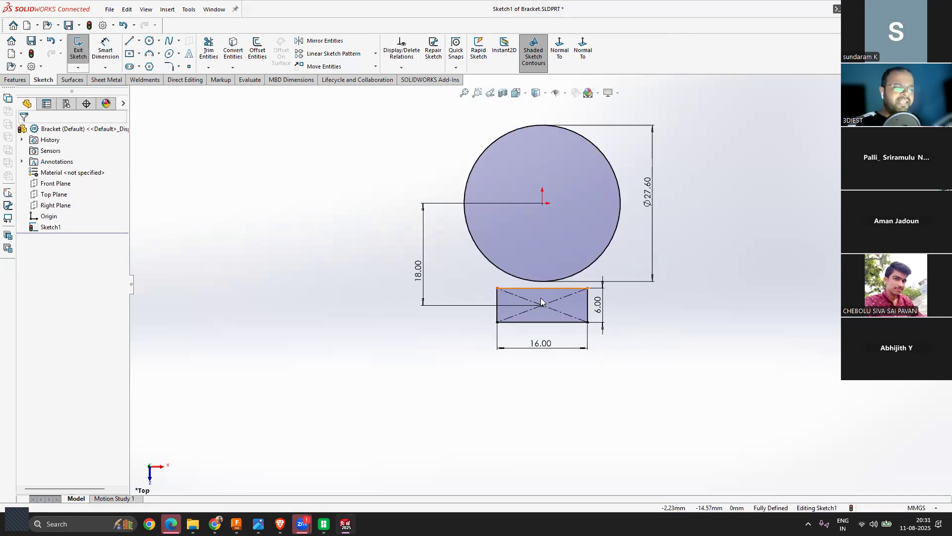
scroll(568, 313, "down", 3)
scroll(490, 247, "up", 2)
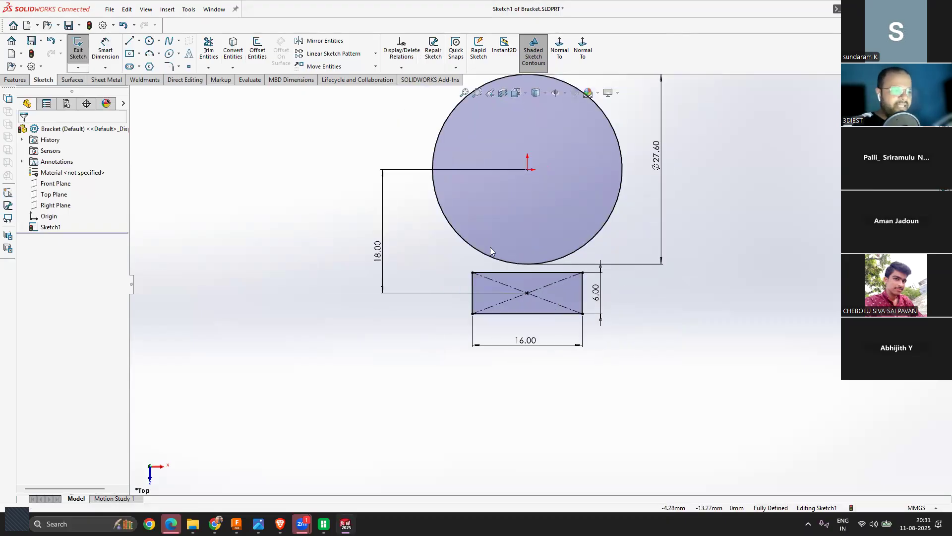
scroll(491, 251, "down", 3)
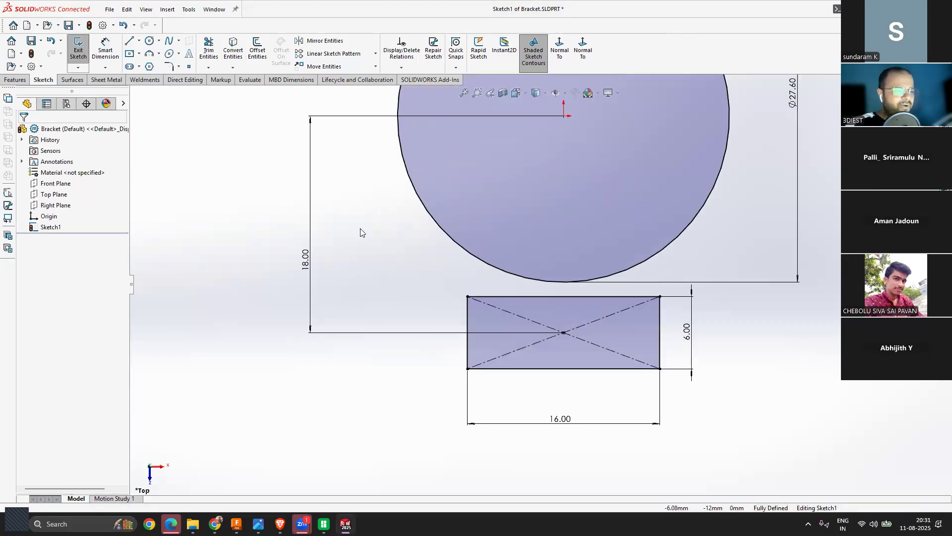
left_click(129, 42)
left_click_drag(468, 297, 468, 253)
key("Escape")
key("Escape")
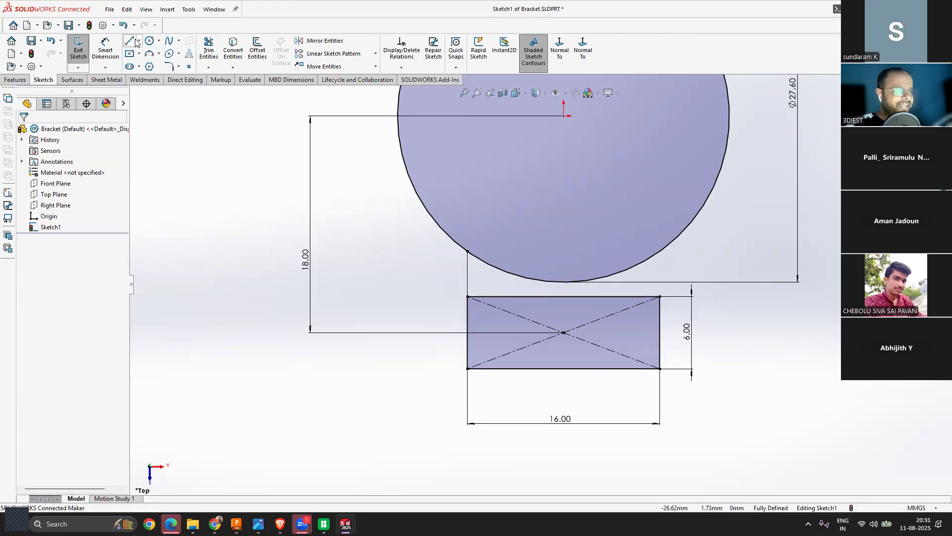
Step: Draw a matching line from the rectangle's upper-right corner straight up to the circle
key("l")
left_click(661, 296)
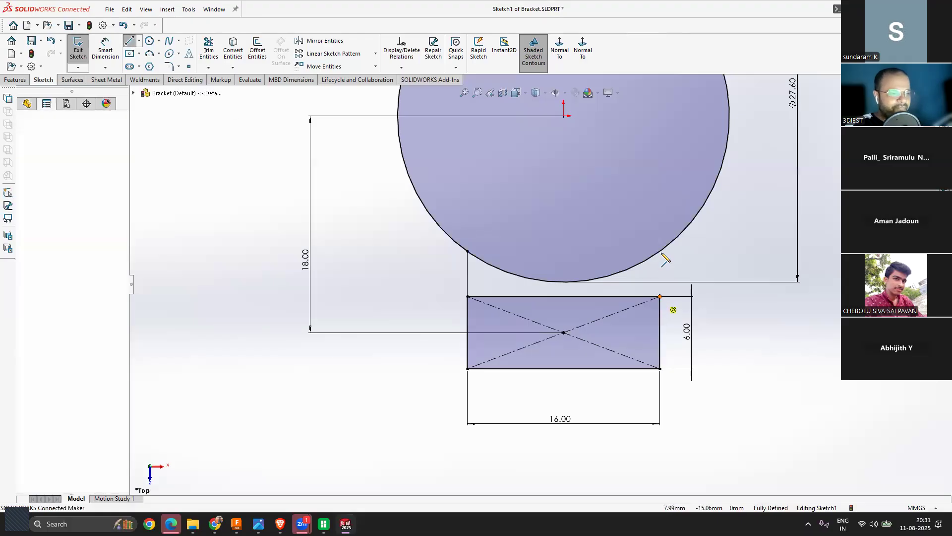
left_click(660, 254)
key("Escape")
key("Escape")
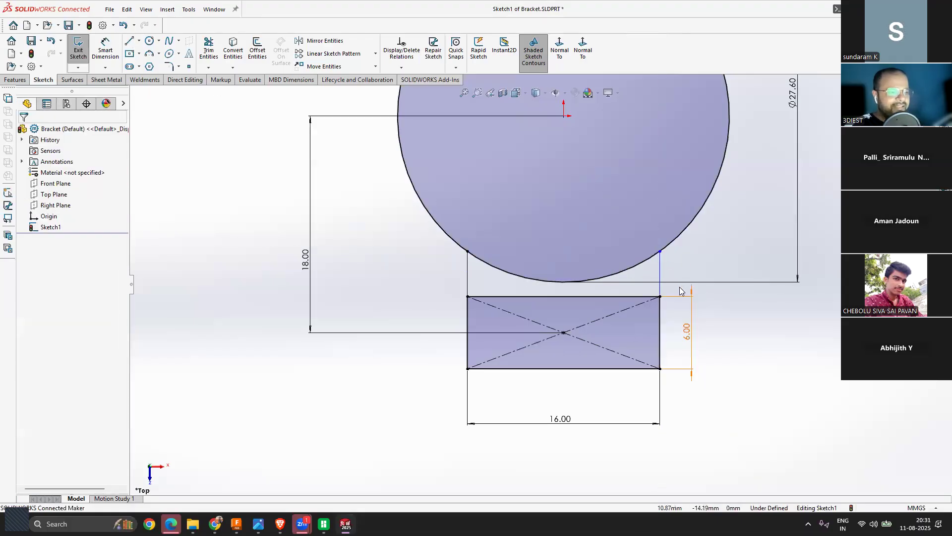
Step: Inspect the left connecting line, the upper endpoints of both lines and the rectangle's upper-left corner for their relations
scroll(550, 288, "up", 3)
scroll(556, 290, "down", 4)
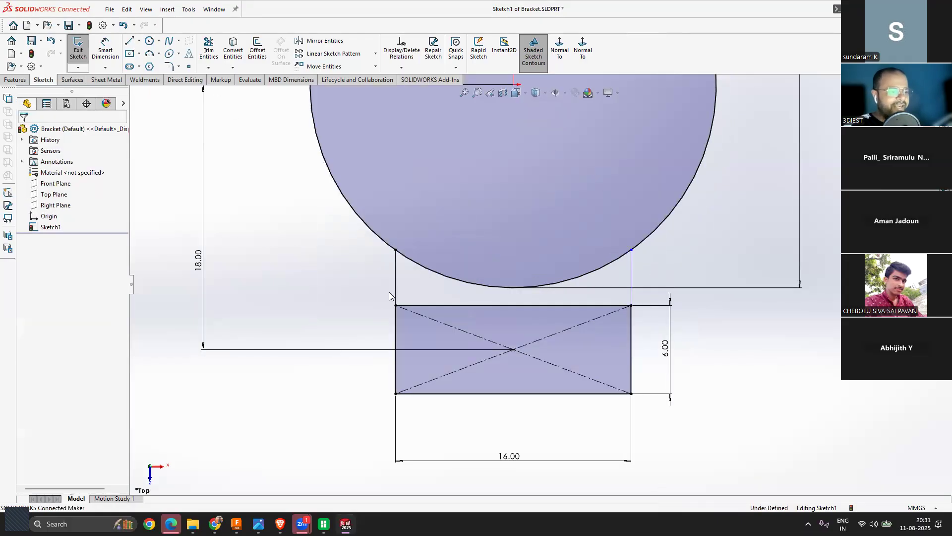
left_click(402, 267)
key("Escape")
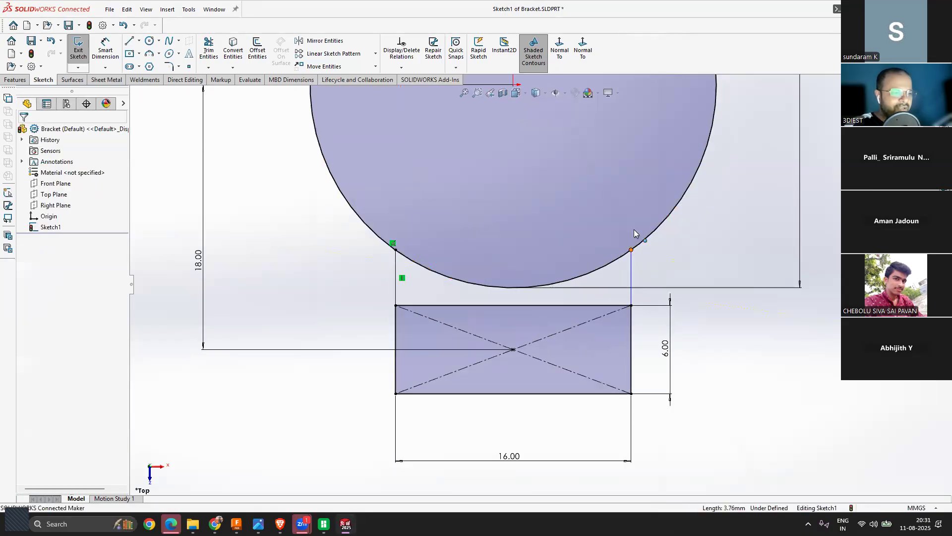
left_click(631, 250)
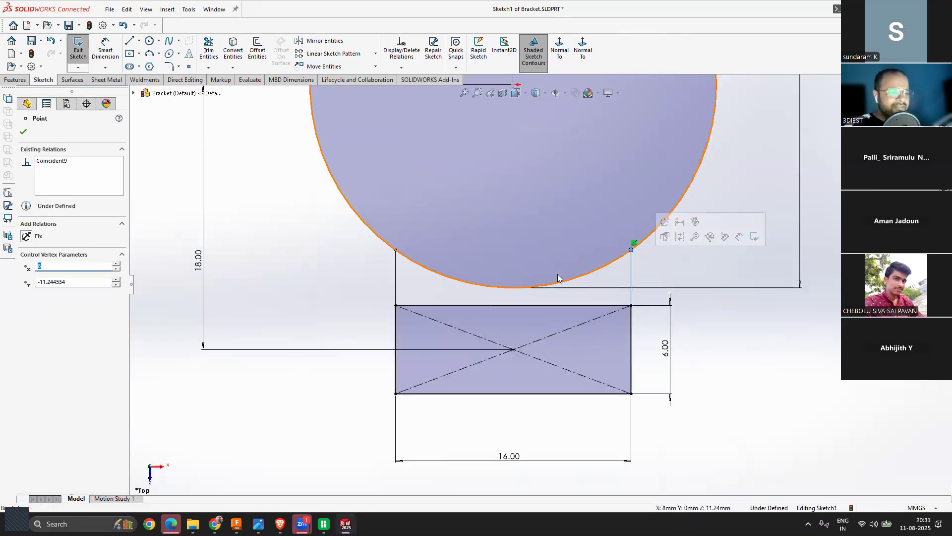
mouse_move(396, 250)
left_mouse_down()
mouse_move(395, 227)
mouse_move(396, 258)
left_mouse_up()
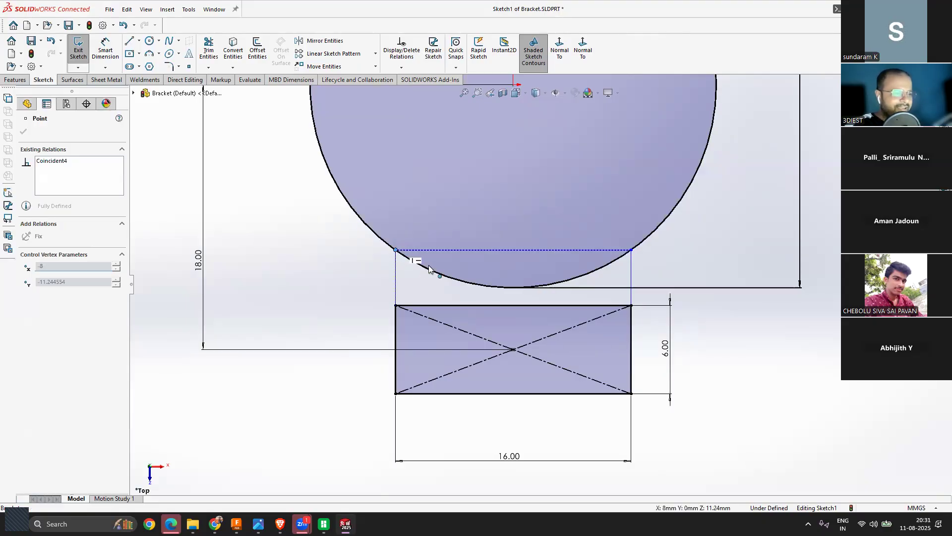
left_click(396, 249)
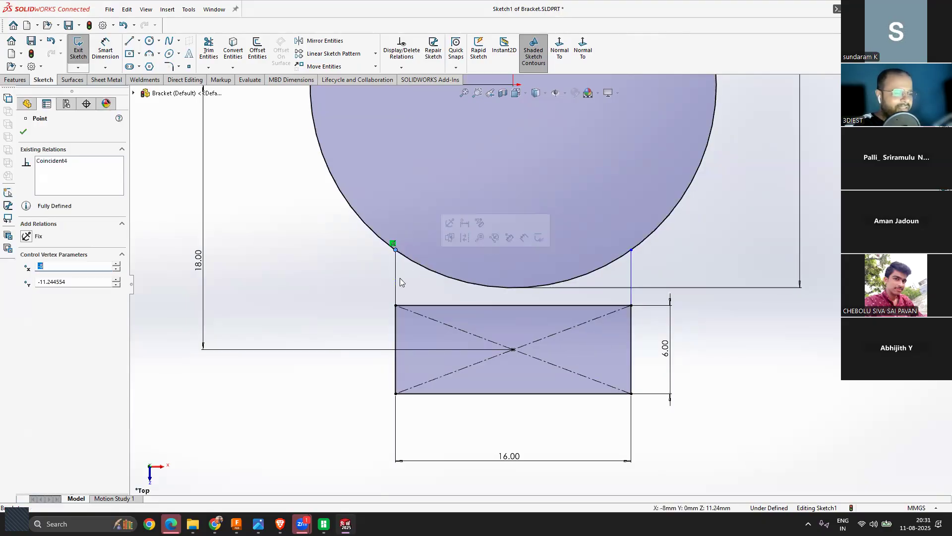
left_click(395, 306)
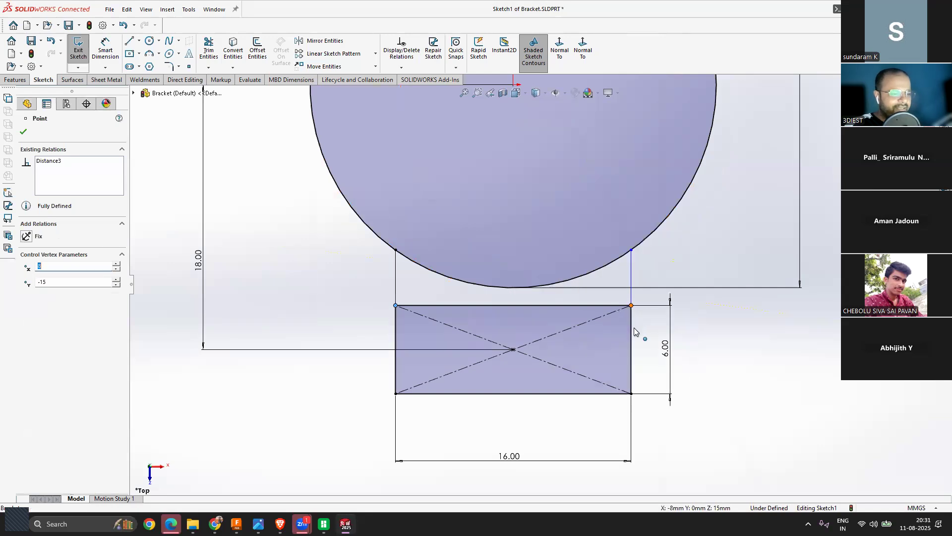
Step: Shift the right connecting line's upper end along the circle, then add a Vertical relation to that line
left_click_drag(629, 241, 646, 235)
left_click(641, 260)
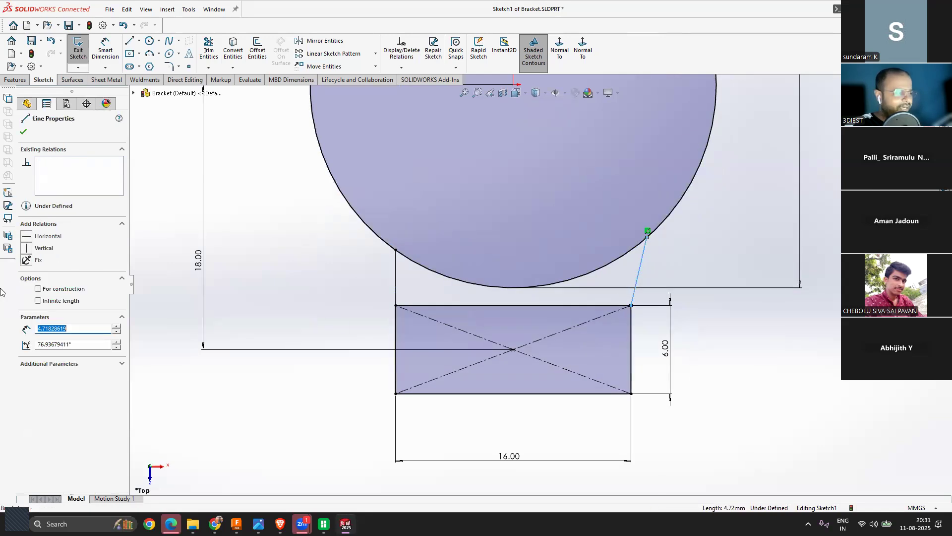
left_click(26, 248)
key("Escape")
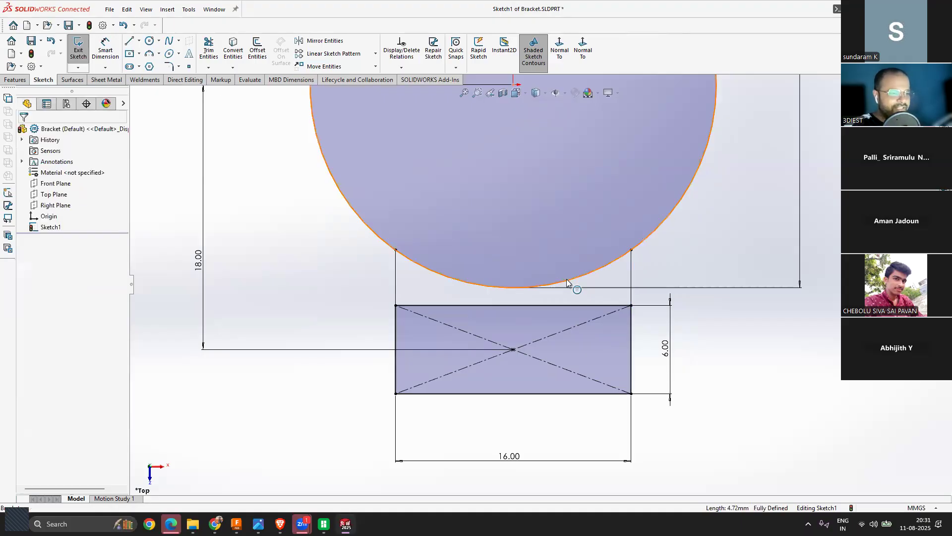
Step: View the sketch at an oblique angle and return to the view normal to the sketch plane
scroll(511, 286, "up", 5)
scroll(442, 330, "up", 3)
scroll(504, 311, "down", 4)
mouse_move(544, 287)
middle_mouse_down()
mouse_move(499, 300)
mouse_move(495, 320)
mouse_move(509, 311)
middle_mouse_up()
scroll(617, 256, "down", 3)
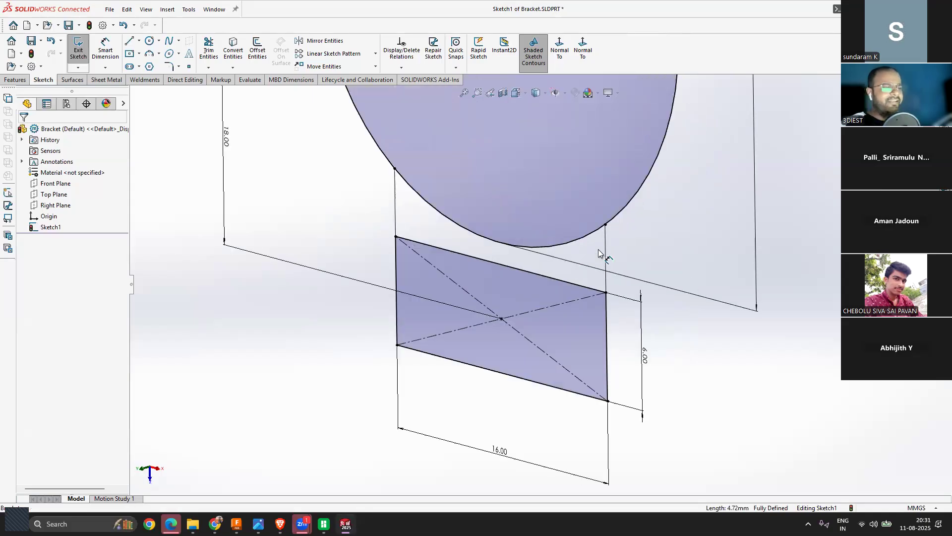
scroll(589, 257, "up", 3)
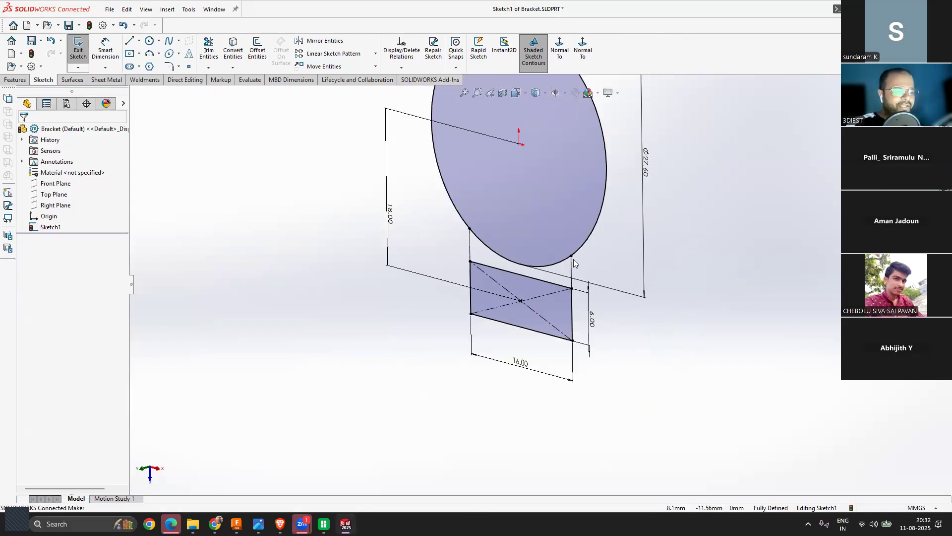
scroll(665, 238, "down", 2)
key("ctrl+8")
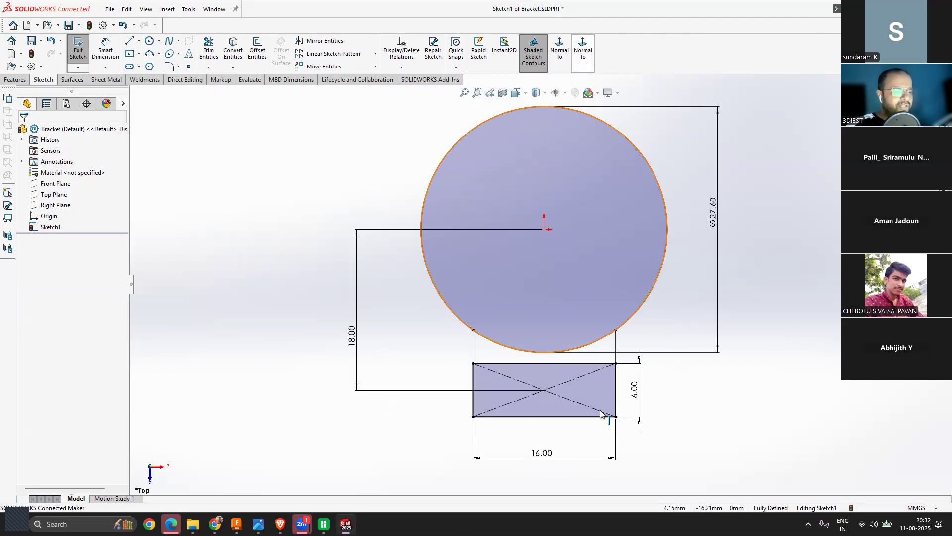
Step: Check the relations on the left and right lines connecting the rectangle to the circle
scroll(485, 255, "down", 4)
left_click(266, 226)
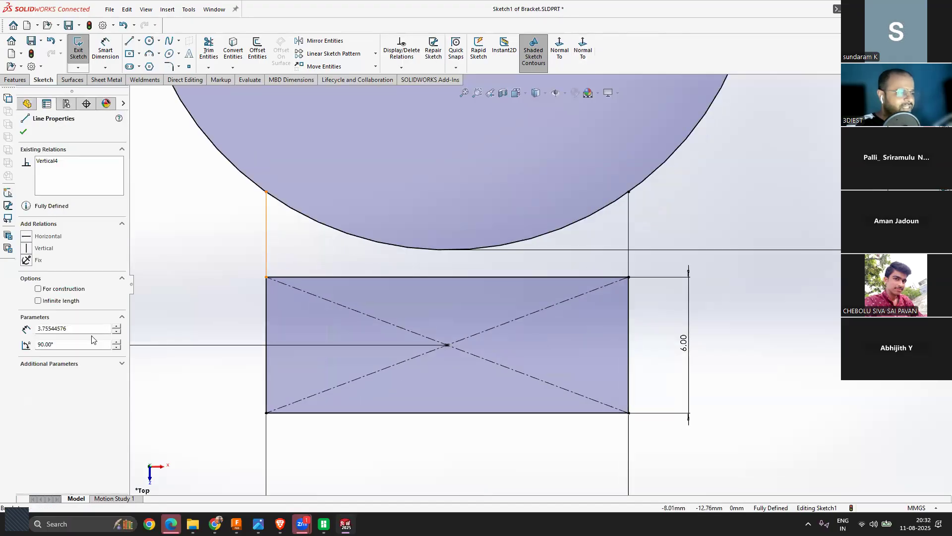
left_click(28, 250)
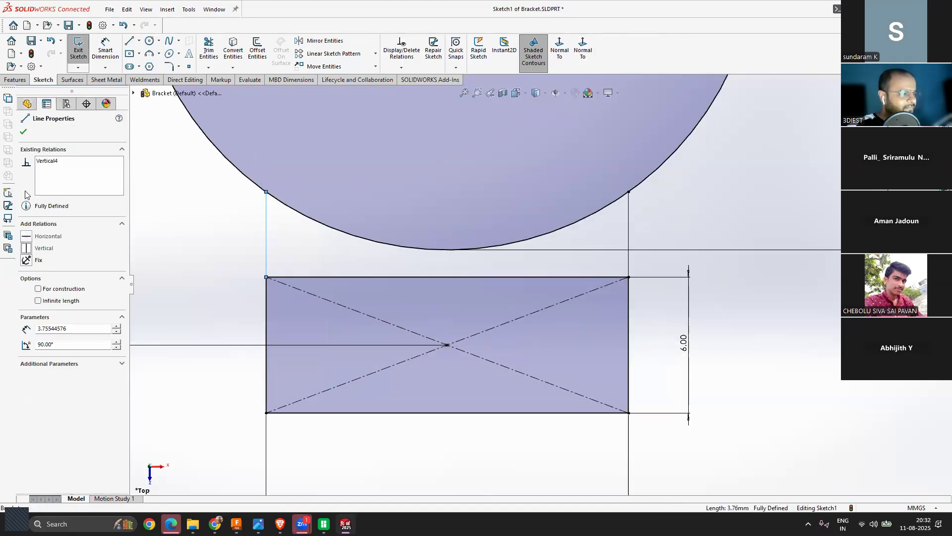
left_click(23, 133)
scroll(367, 254, "up", 3)
scroll(609, 235, "down", 3)
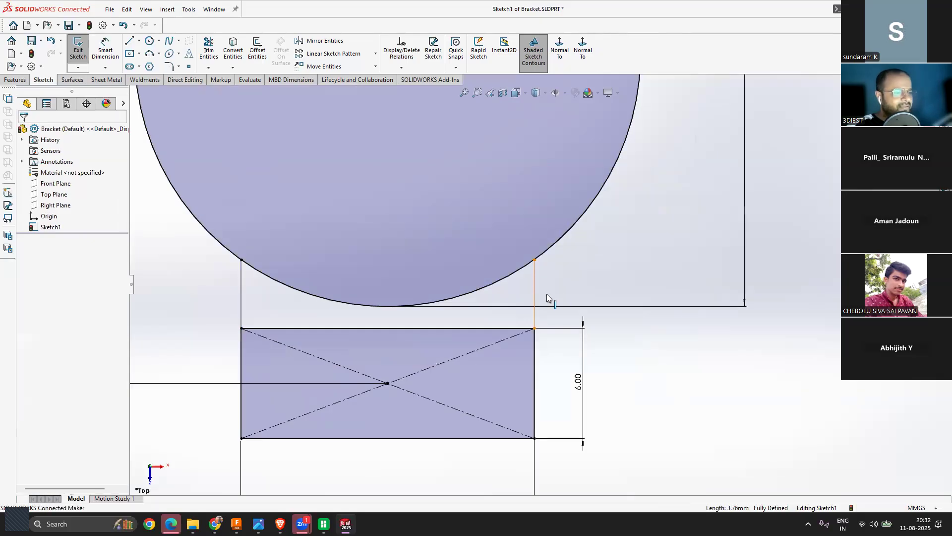
left_click(547, 296)
scroll(547, 297, "up", 3)
left_click(24, 132)
scroll(427, 321, "down", 2)
scroll(482, 274, "up", 2)
scroll(483, 273, "down", 3)
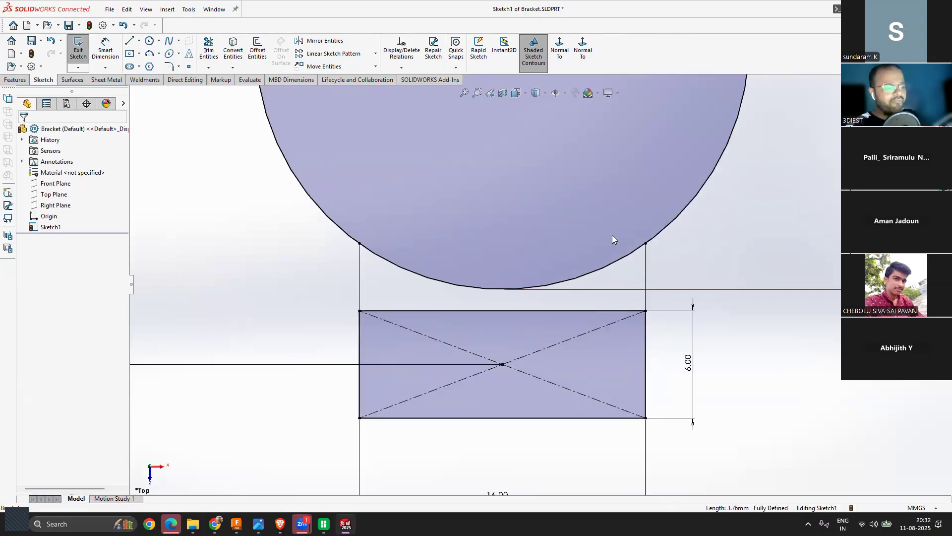
Step: Check the relations at the connecting lines' endpoints on the circle and at the rectangle's upper corners
left_click(645, 242)
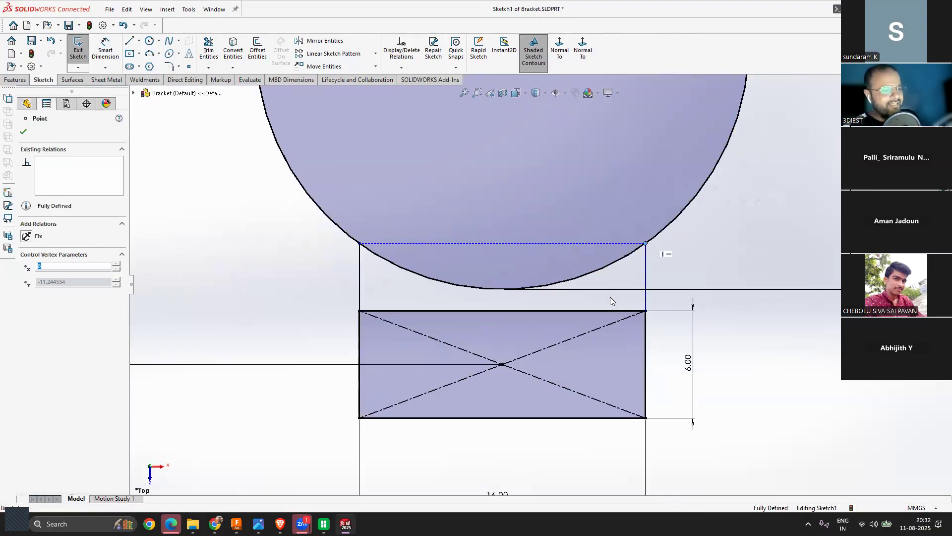
left_click(640, 300)
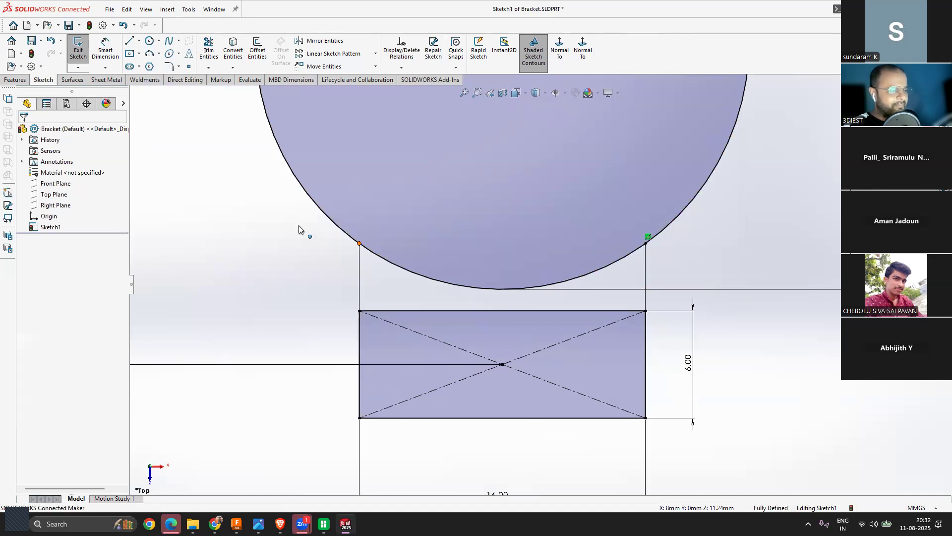
left_click(359, 243)
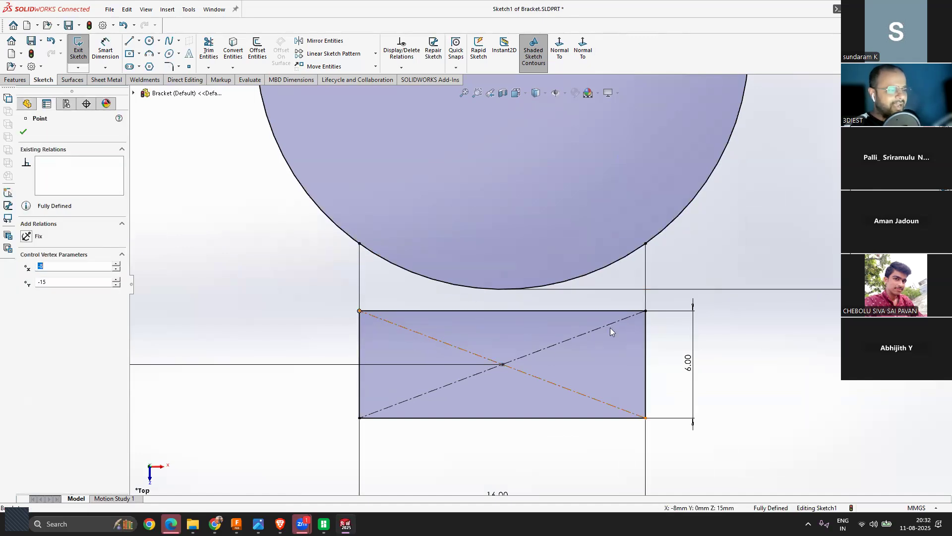
key("Escape")
left_click(645, 310)
scroll(558, 292, "up", 6)
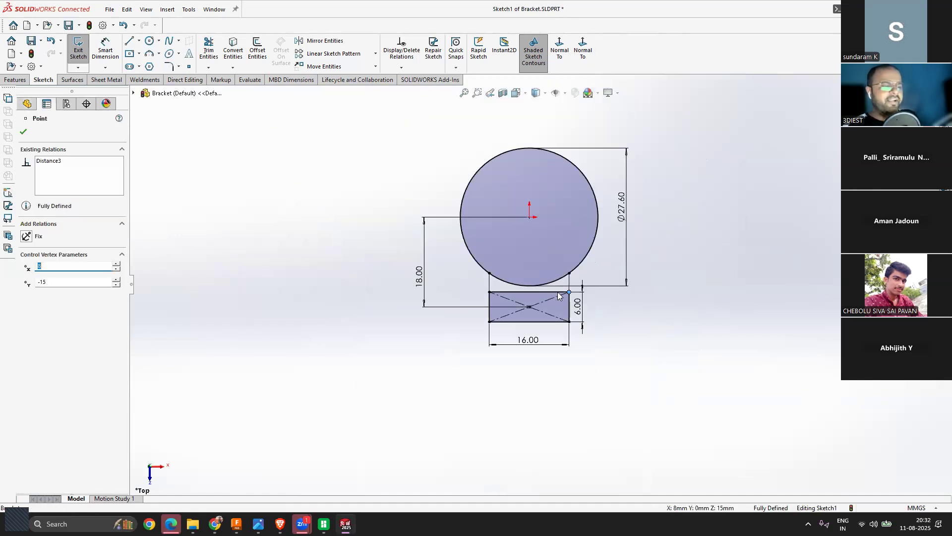
scroll(552, 291, "down", 3)
mouse_move(526, 300)
middle_mouse_down()
mouse_move(531, 323)
mouse_move(534, 234)
mouse_move(549, 254)
middle_mouse_up()
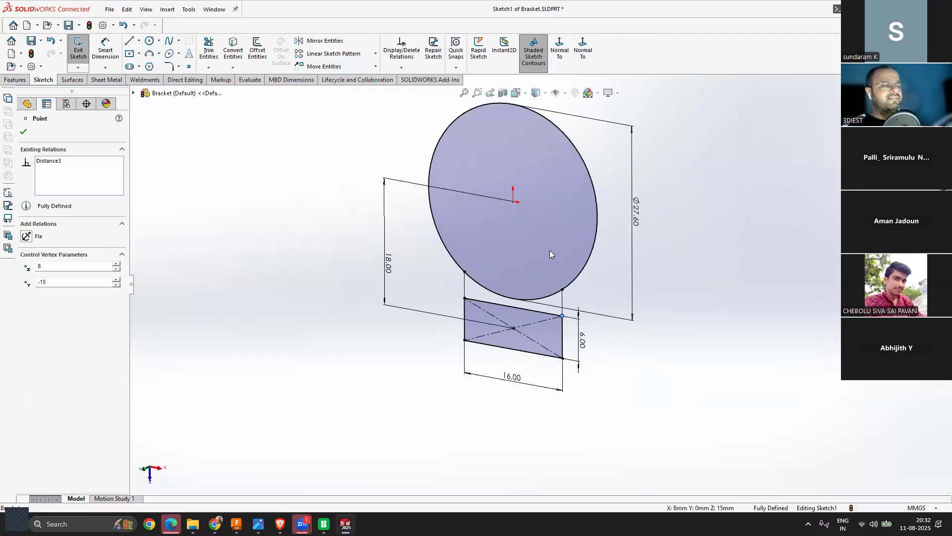
Step: Offset the 27.6 mm circle outward by 2.4 mm with dimensions added
left_click(562, 56)
scroll(581, 228, "up", 2)
scroll(582, 230, "down", 2)
key("Escape")
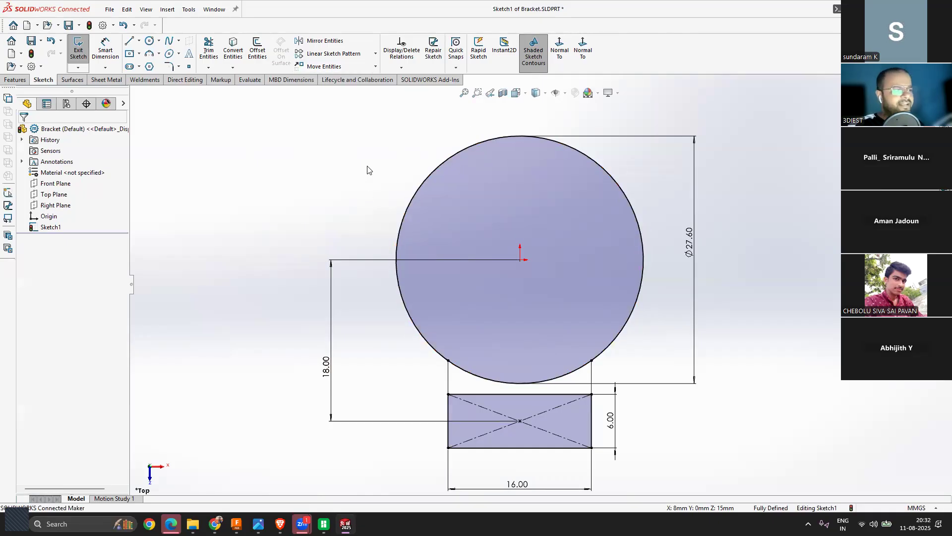
left_click(257, 50)
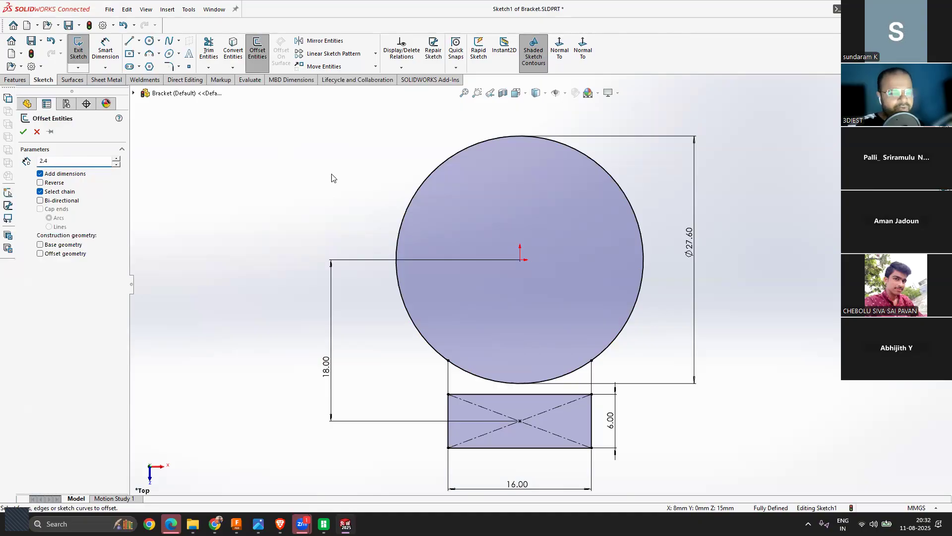
left_click(429, 179)
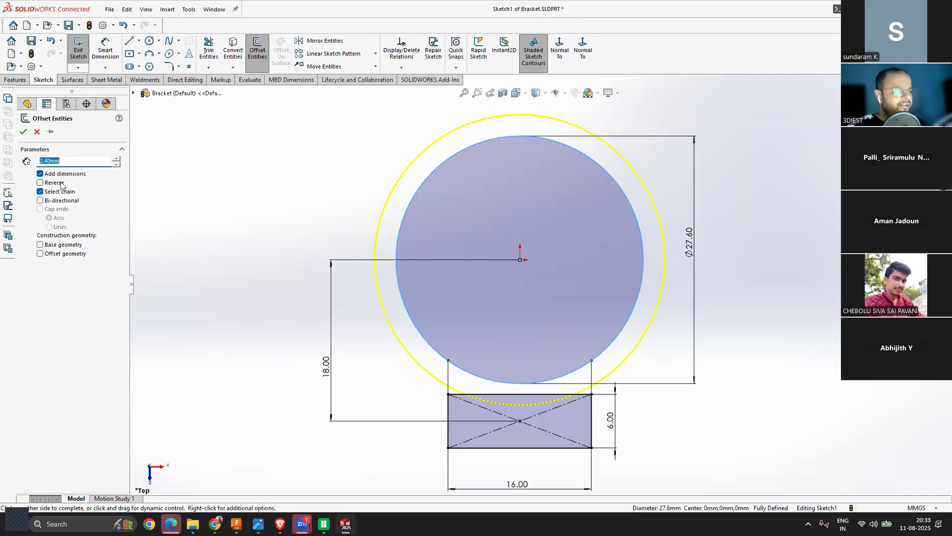
left_click(40, 183)
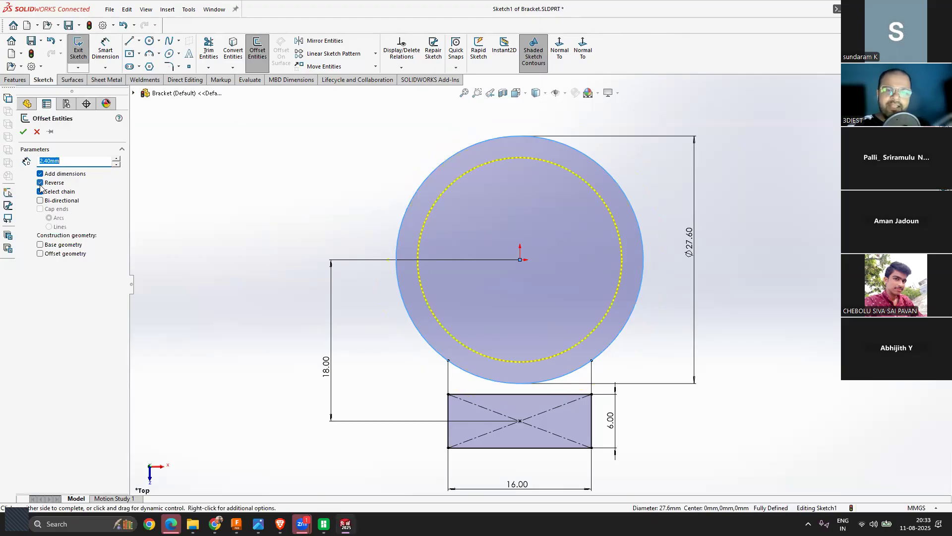
left_click(40, 184)
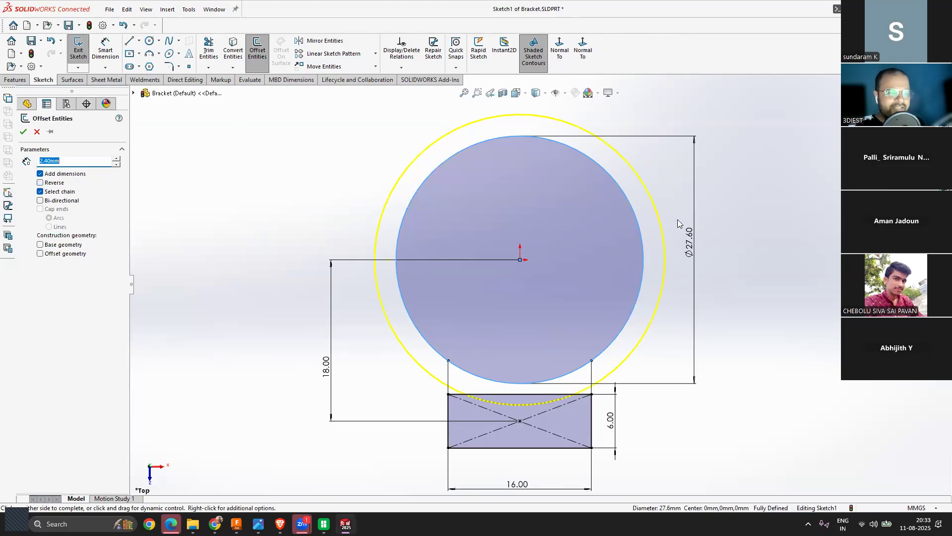
left_click(23, 131)
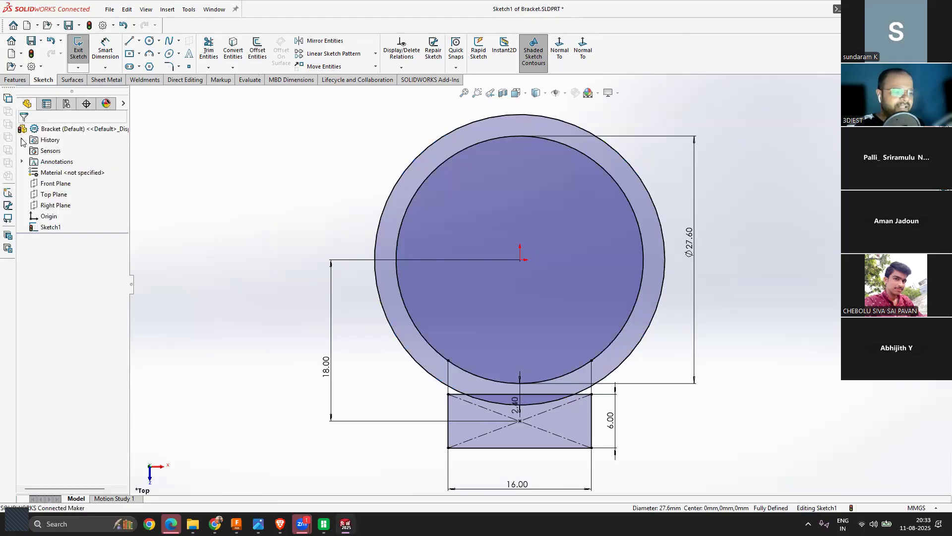
Step: Draw a vertical line about 3 mm long joining the outer and inner circles at their upper left
scroll(527, 302, "up", 2)
scroll(527, 299, "down", 2)
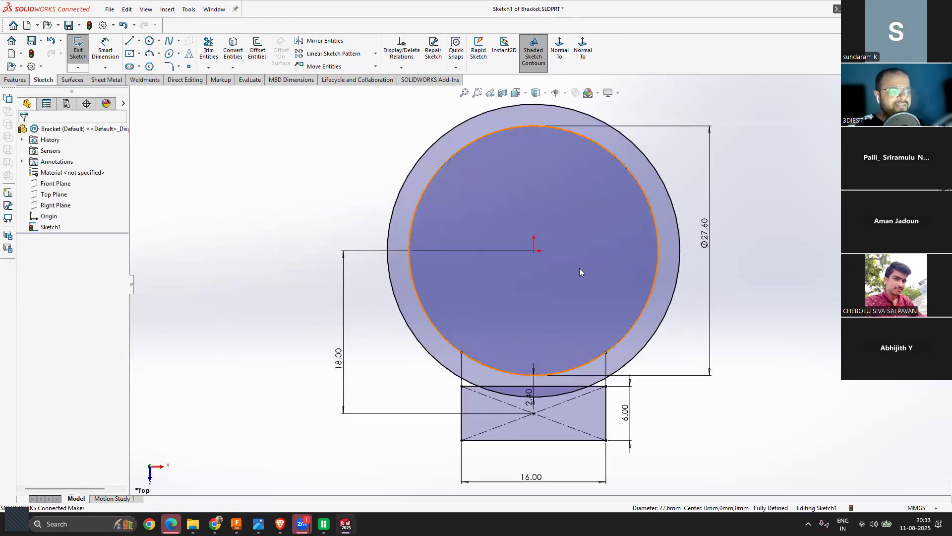
scroll(603, 214, "down", 1)
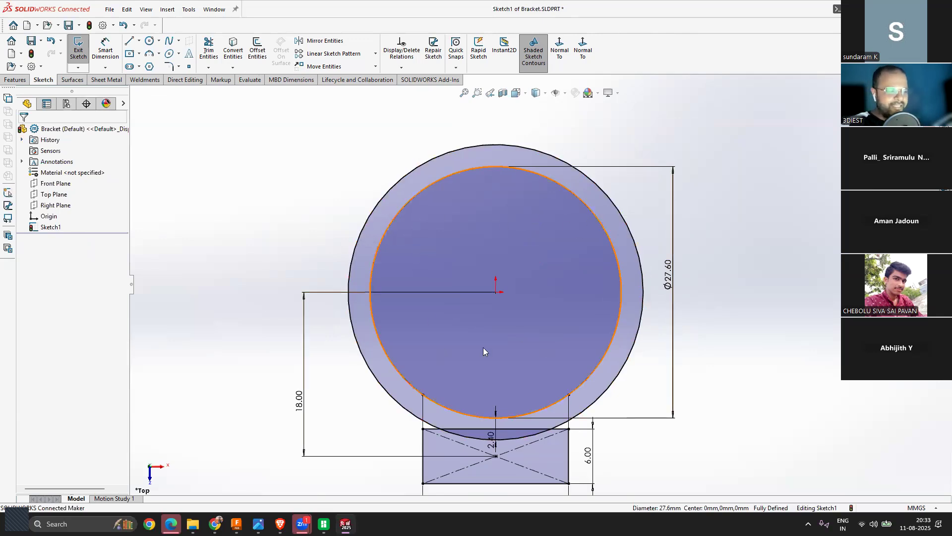
left_click(129, 41)
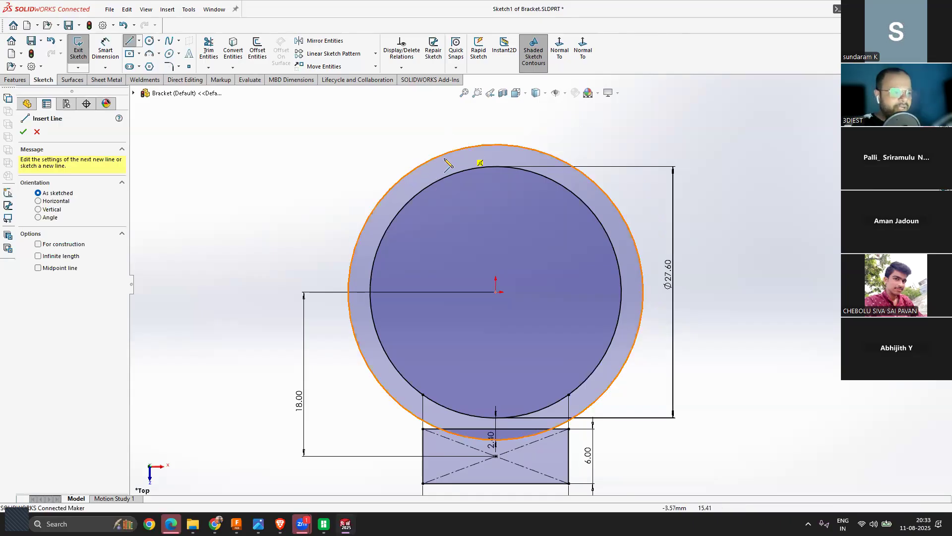
key("Escape")
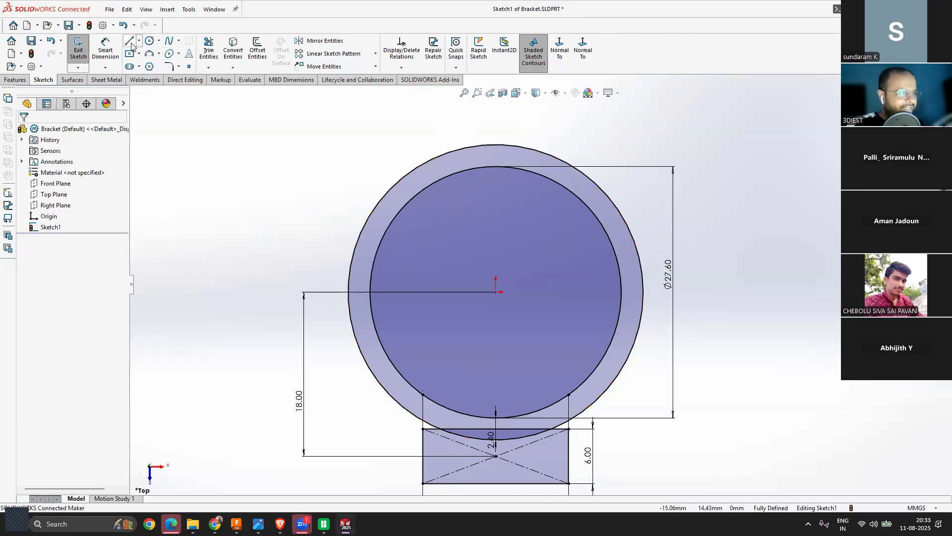
left_click(130, 42)
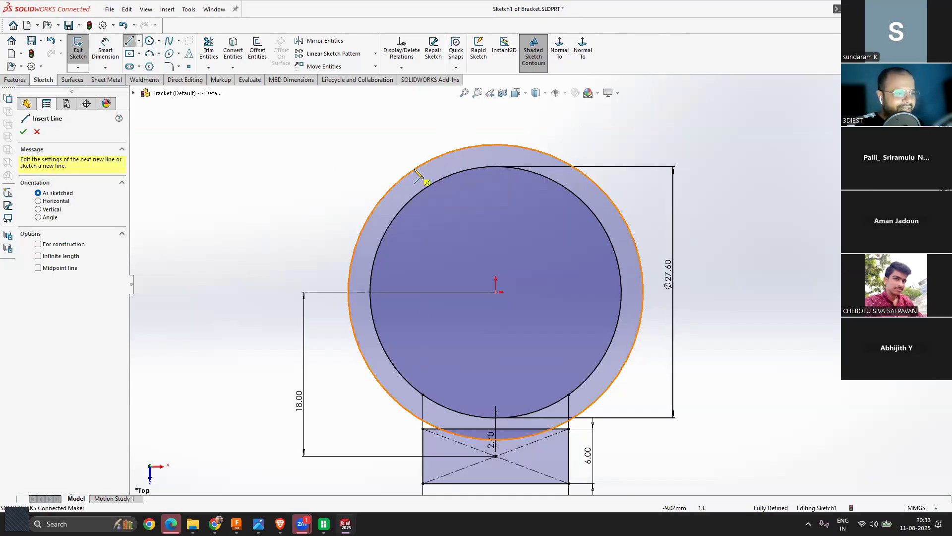
left_click(414, 197)
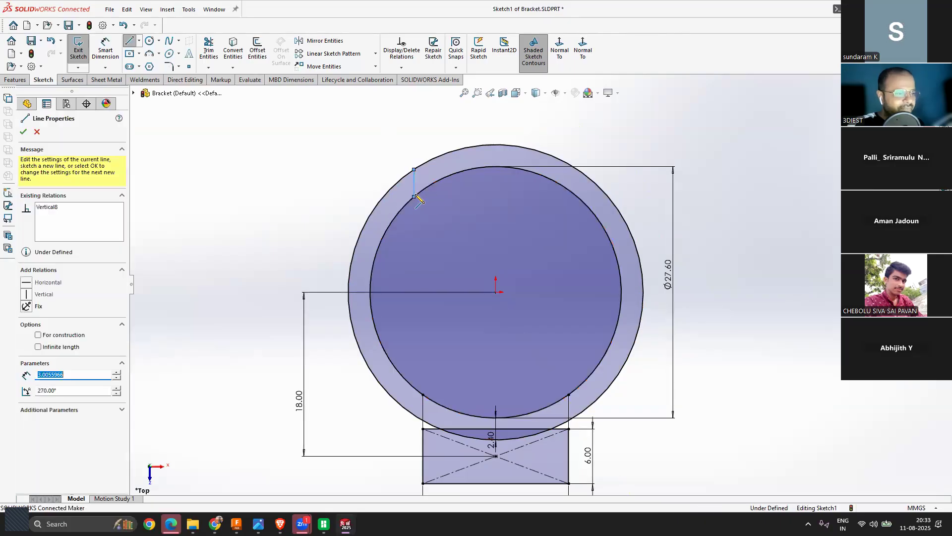
key("Escape")
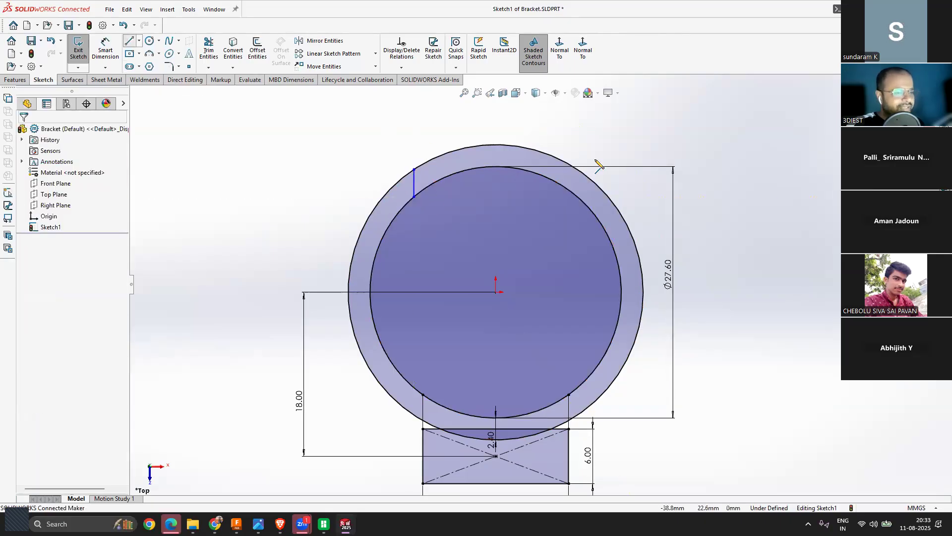
Step: Draw a second vertical line about 2.8 mm long between the two circles at their upper right
left_click(568, 164)
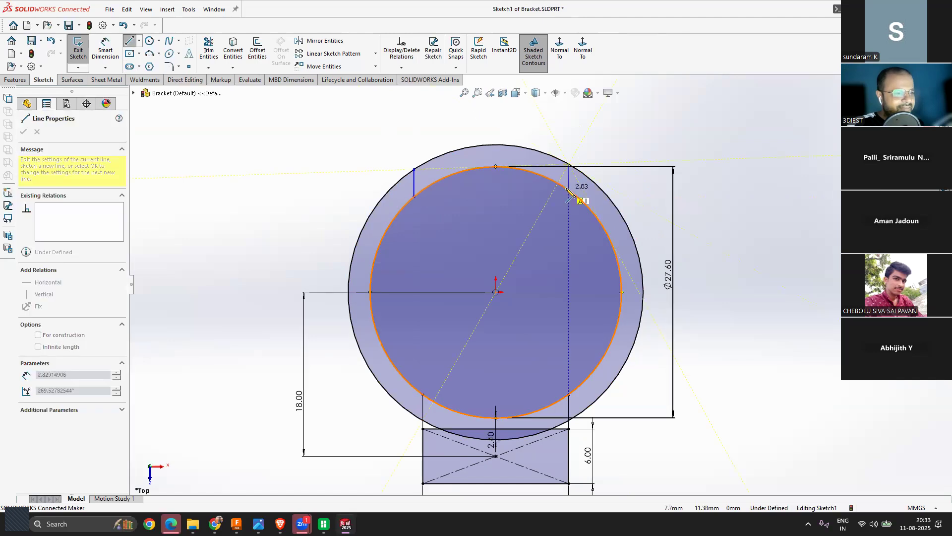
left_click(569, 190)
key("Escape")
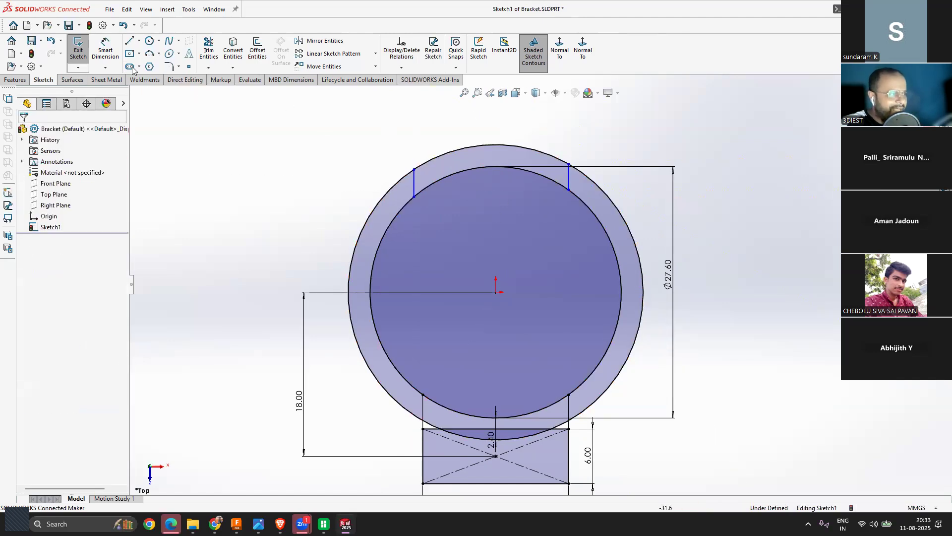
Step: Dimension the upper-right vertical line 12 mm horizontally from the origin
left_click(107, 52)
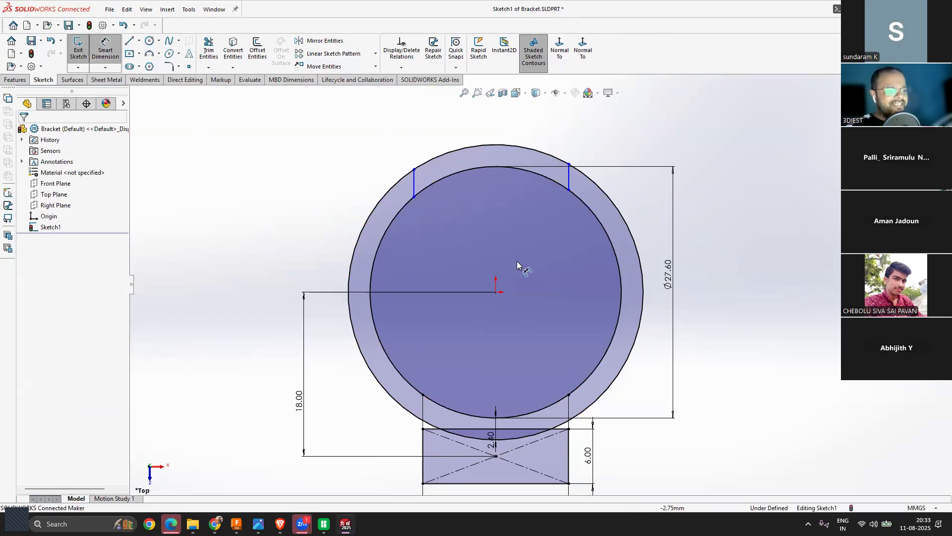
left_click(496, 292)
left_click(569, 175)
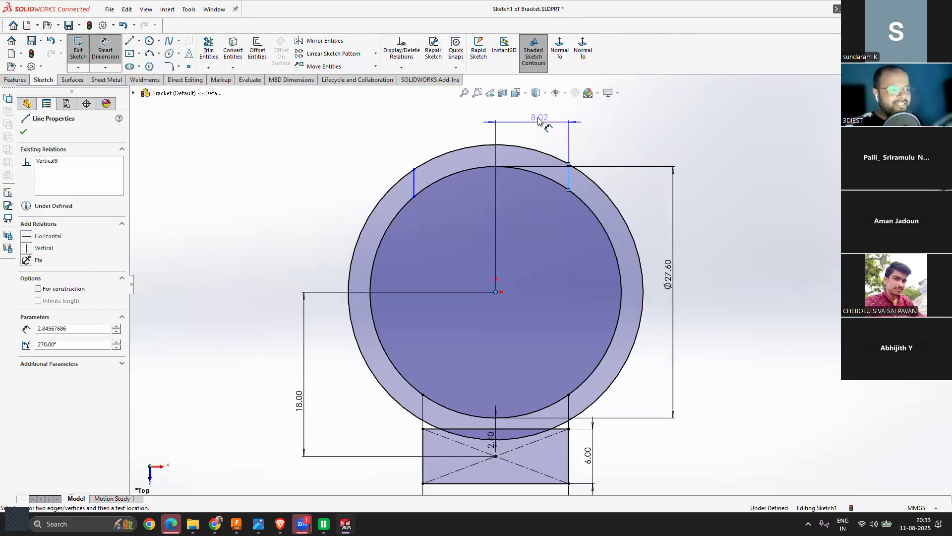
left_click(538, 122)
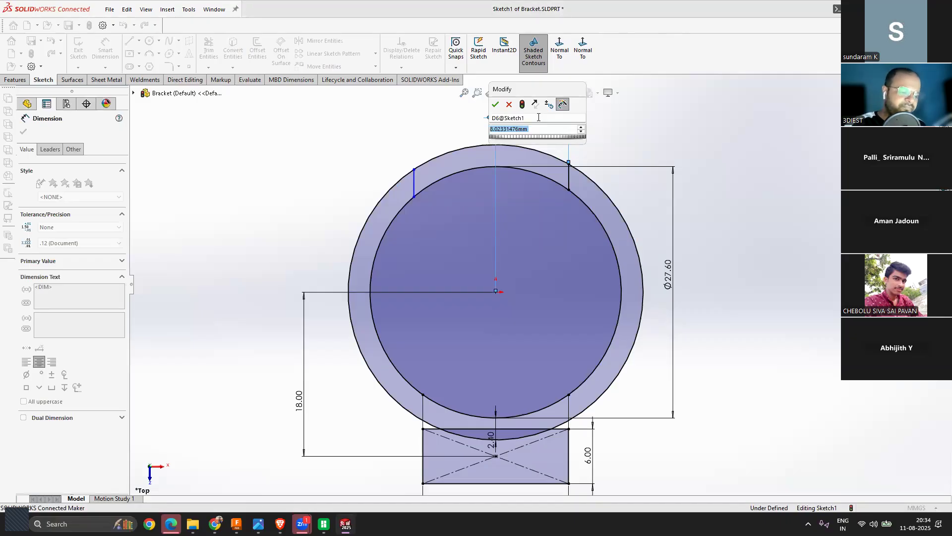
type("12")
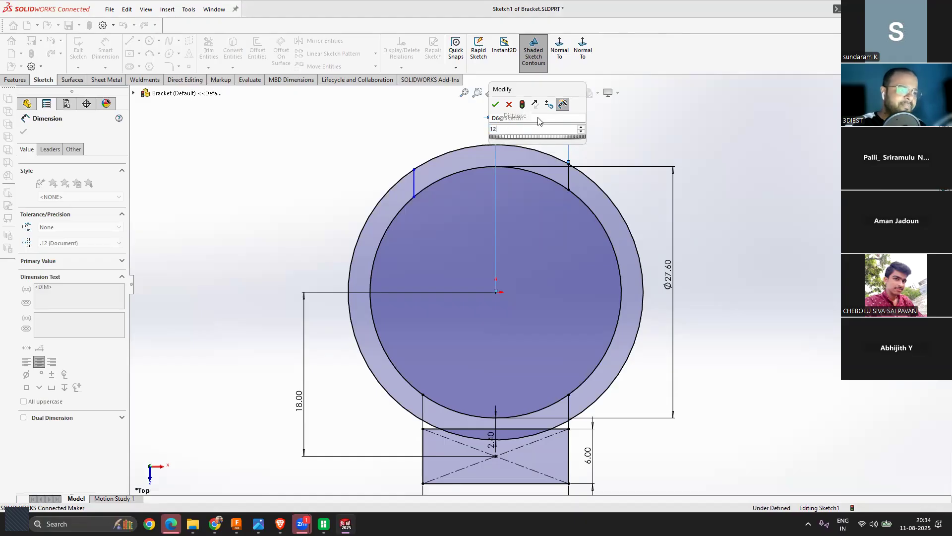
key("Return")
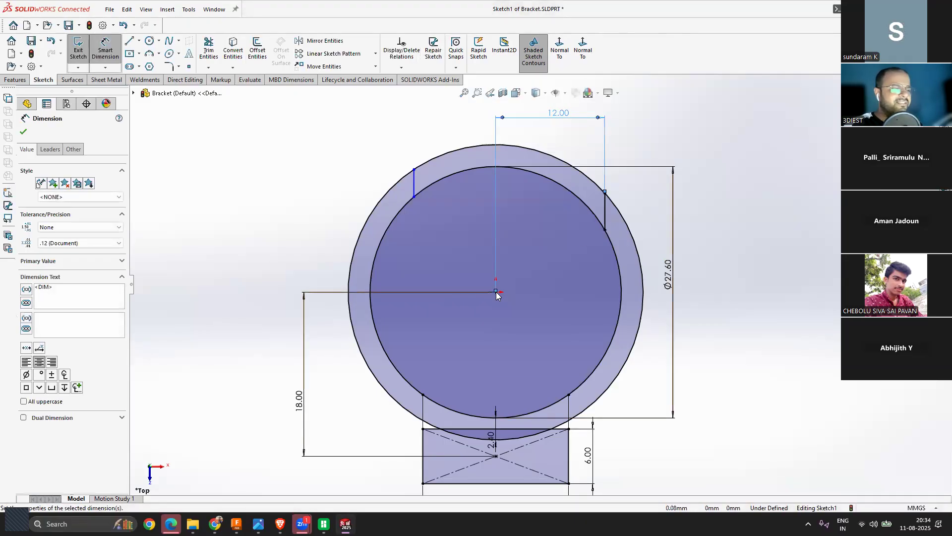
key("Escape")
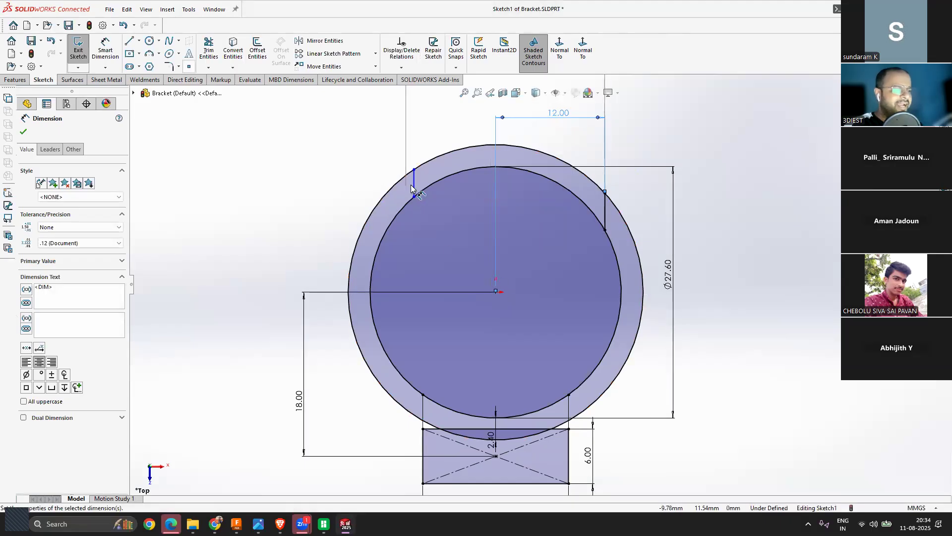
Step: Dimension the upper-left vertical line 12 mm horizontally from the origin
left_click_drag(453, 123, 391, 138)
left_click(106, 51)
left_click(496, 292)
left_click(415, 184)
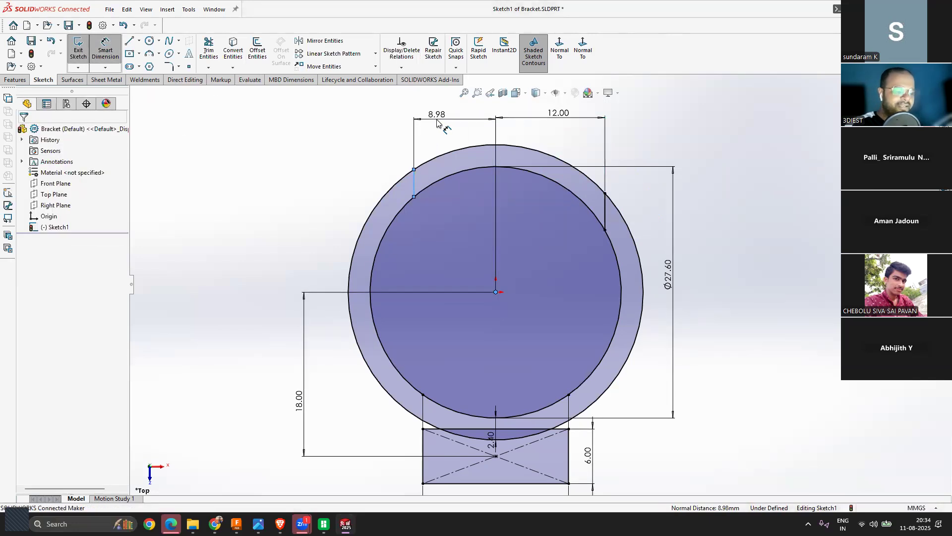
left_click(438, 122)
type("12")
key("Return")
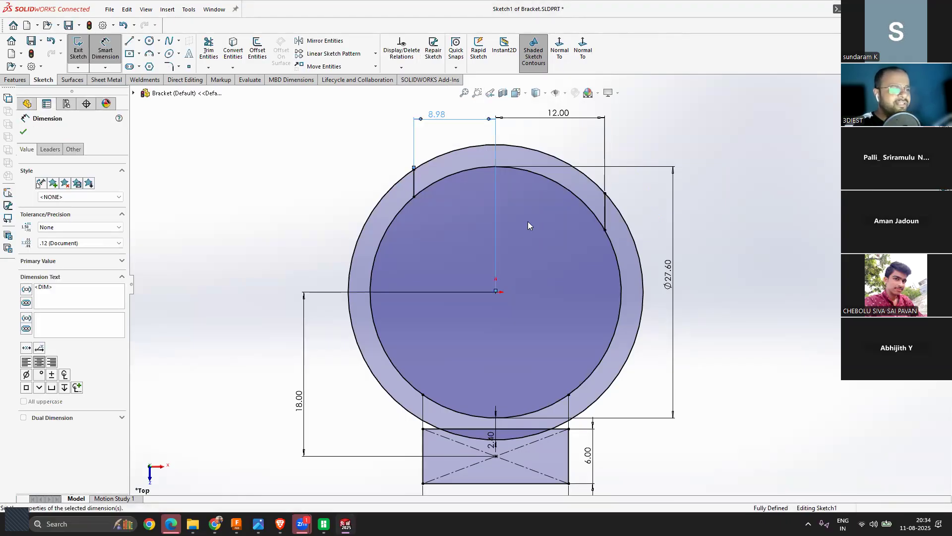
key("Escape")
Step: Examine the offset ring, its upper connecting lines and the rectangle together with their dimensions
scroll(496, 218, "up", 2)
scroll(479, 221, "down", 3)
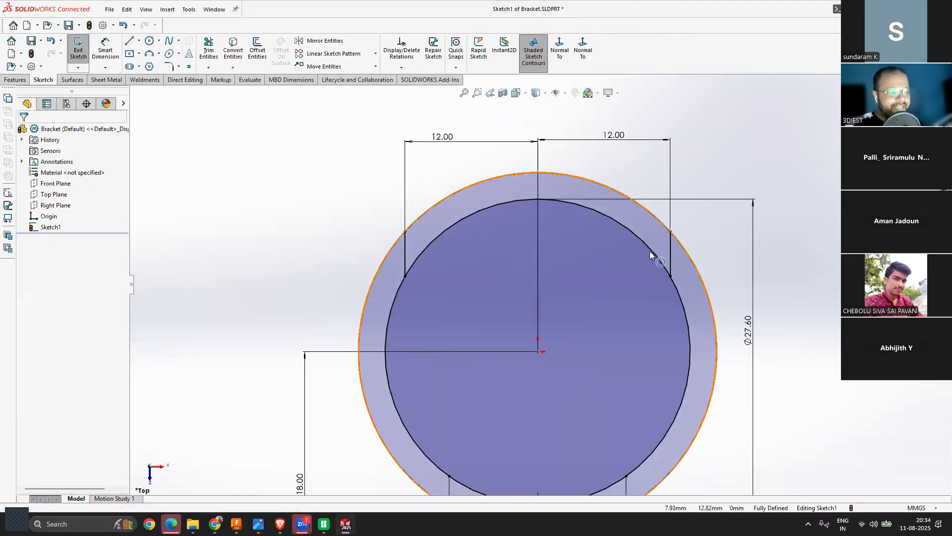
scroll(535, 318, "up", 4)
scroll(522, 300, "down", 3)
scroll(521, 298, "down", 2)
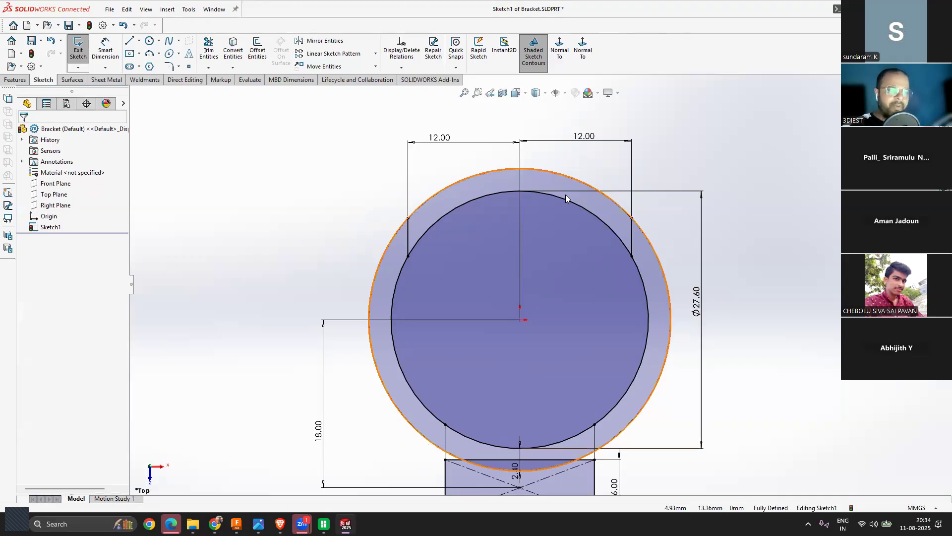
scroll(565, 194, "up", 5)
scroll(553, 288, "down", 4)
scroll(539, 235, "up", 2)
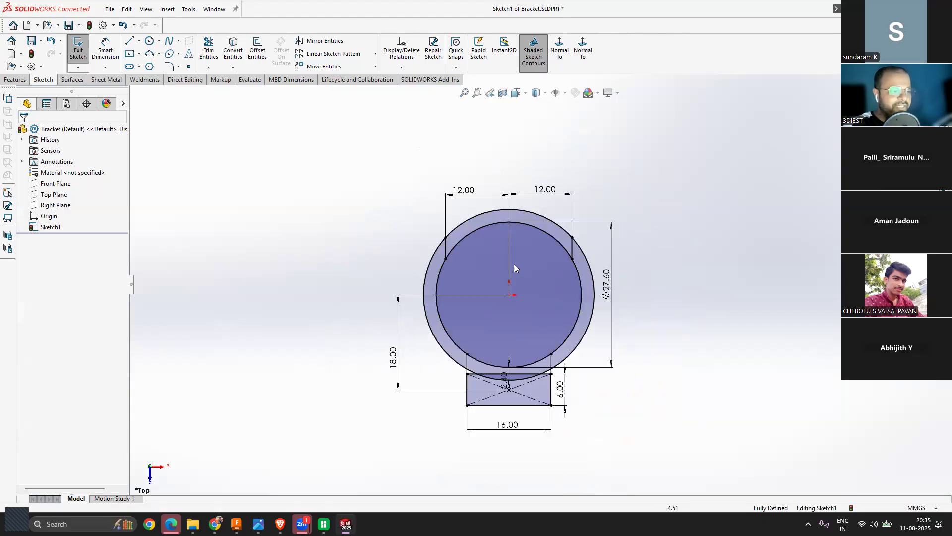
scroll(515, 264, "down", 2)
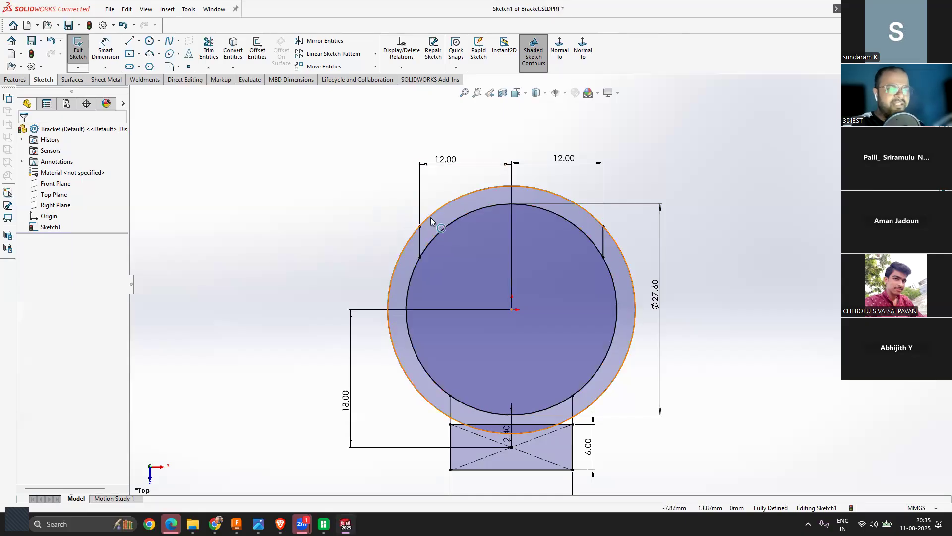
scroll(511, 297, "up", 2)
scroll(509, 298, "down", 2)
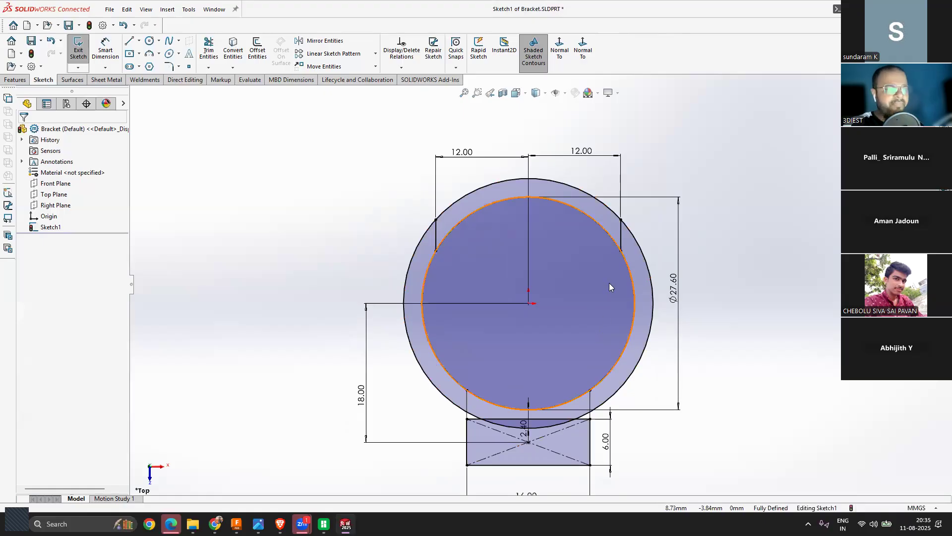
scroll(609, 282, "up", 2)
scroll(539, 290, "down", 1)
scroll(545, 290, "up", 1)
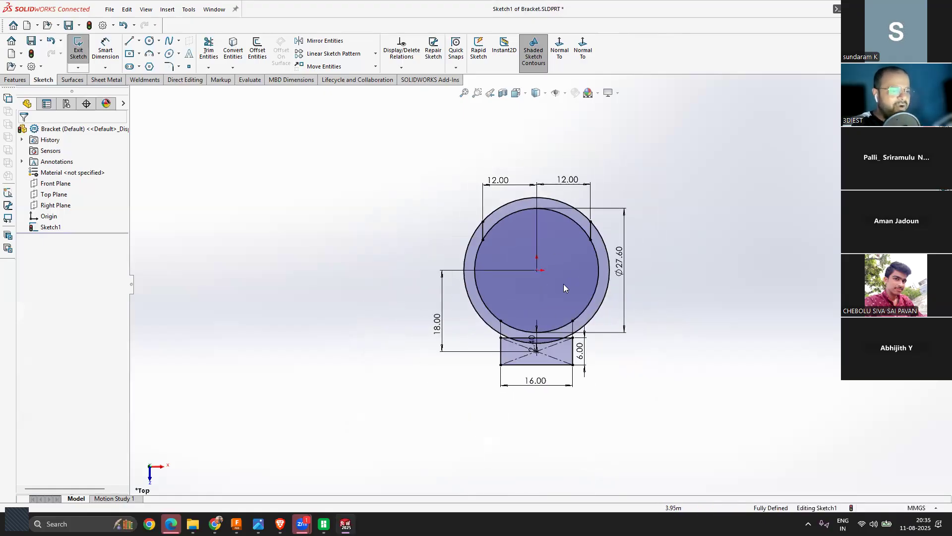
scroll(564, 284, "down", 2)
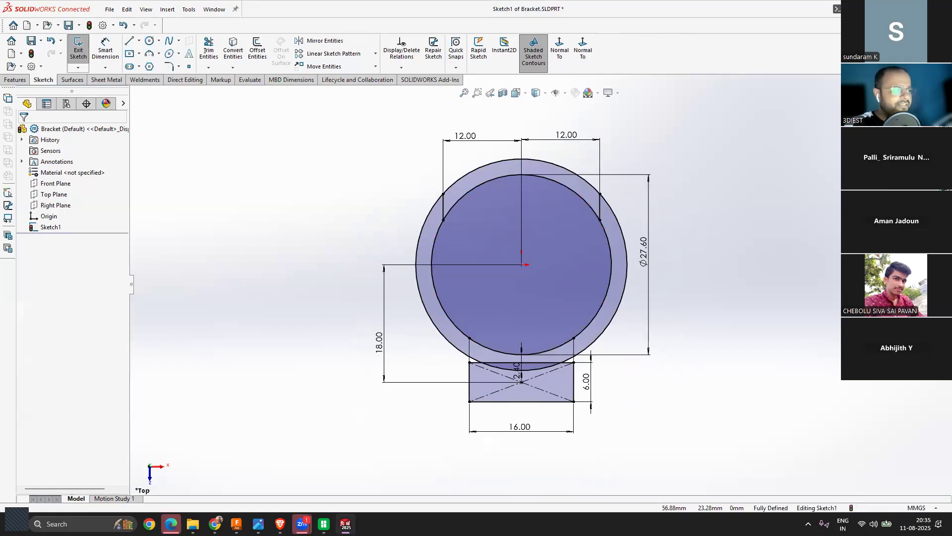
Step: Exit the sketch, view it at an oblique angle and clear the selection
left_click(915, 103)
scroll(526, 250, "up", 2)
mouse_move(515, 255)
middle_mouse_down()
mouse_move(479, 309)
mouse_move(532, 281)
middle_mouse_up()
scroll(532, 281, "down", 2)
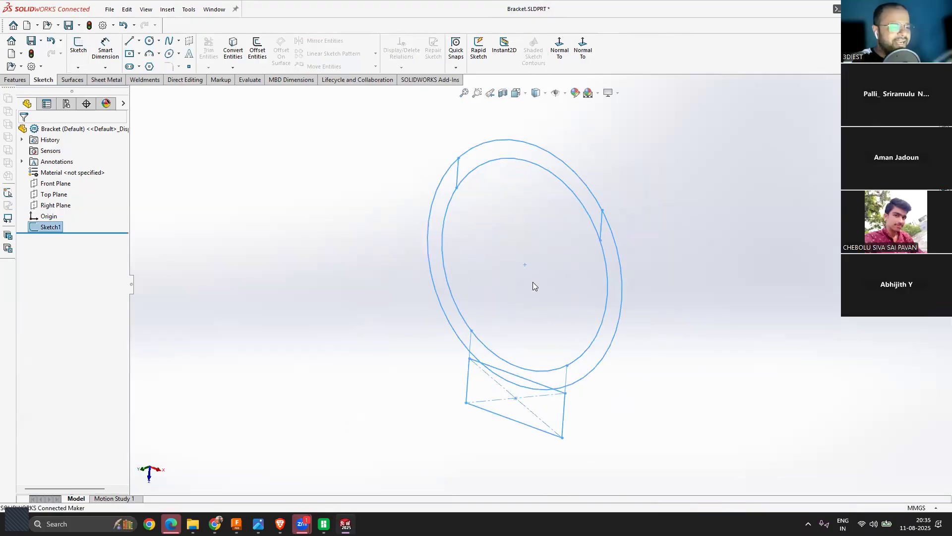
scroll(538, 268, "up", 2)
scroll(532, 316, "down", 2)
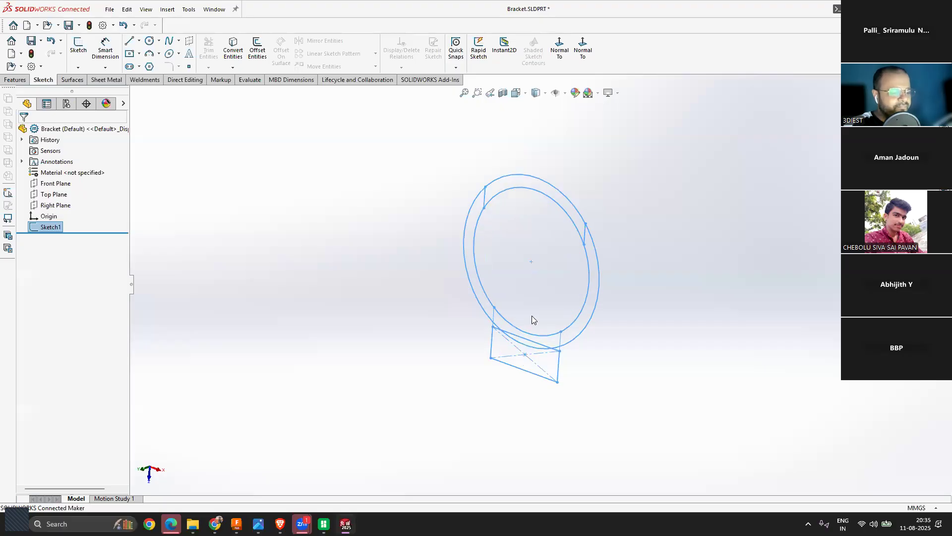
left_click(403, 413)
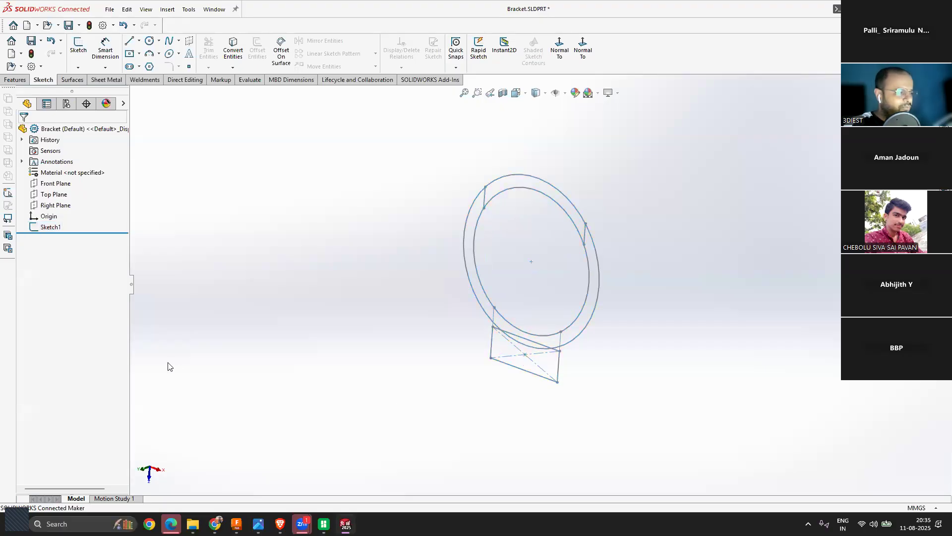
Step: Reopen the bracket sketch for editing and try to change the rectangle's width
right_click(48, 228)
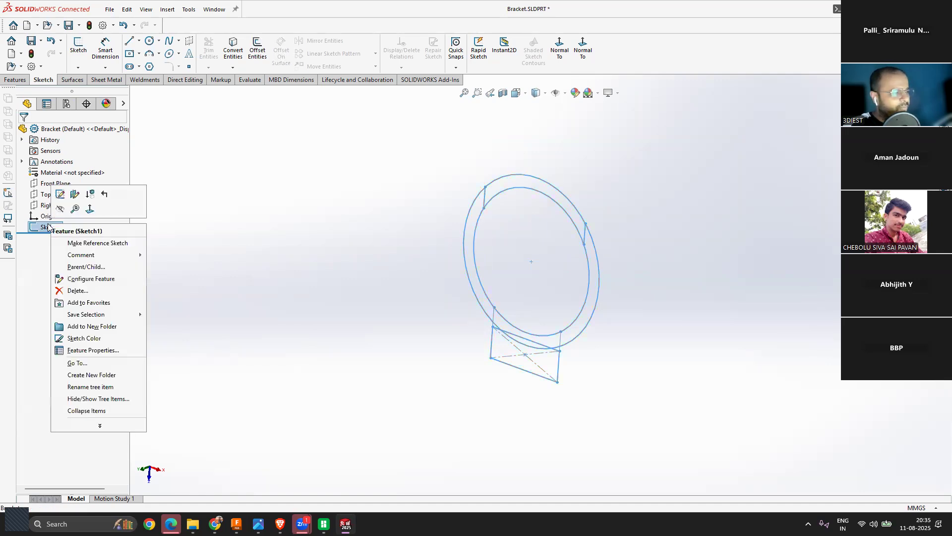
left_click(59, 198)
scroll(546, 378, "up", 2)
scroll(526, 348, "down", 1)
double_click(520, 327)
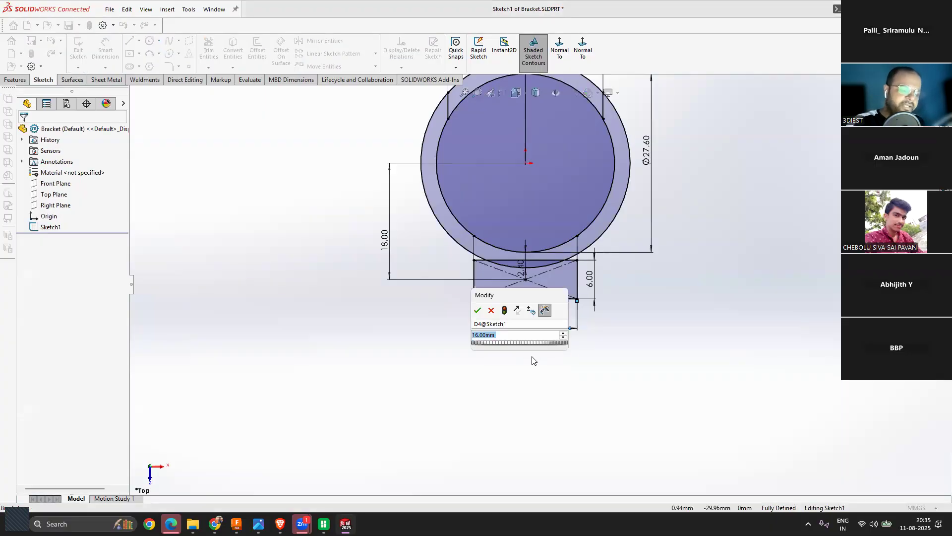
key("Return")
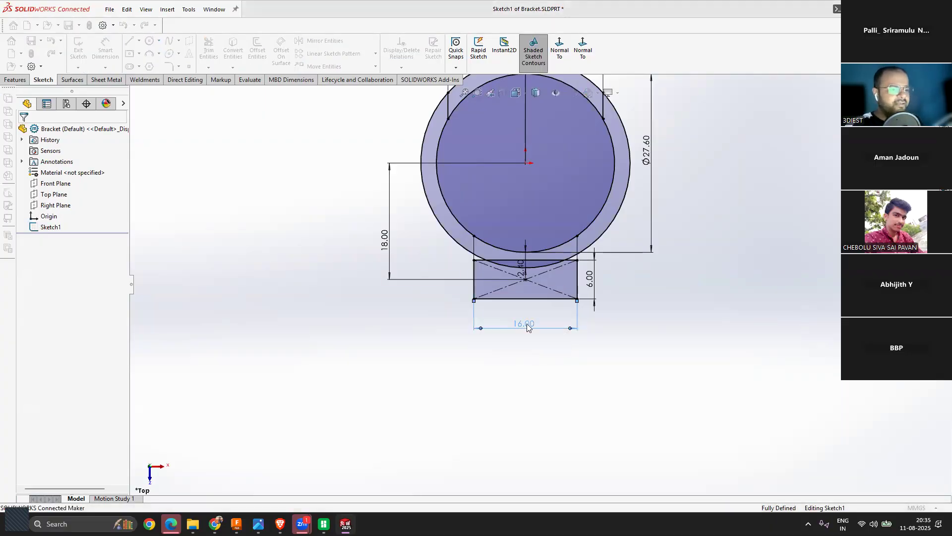
left_click(528, 326)
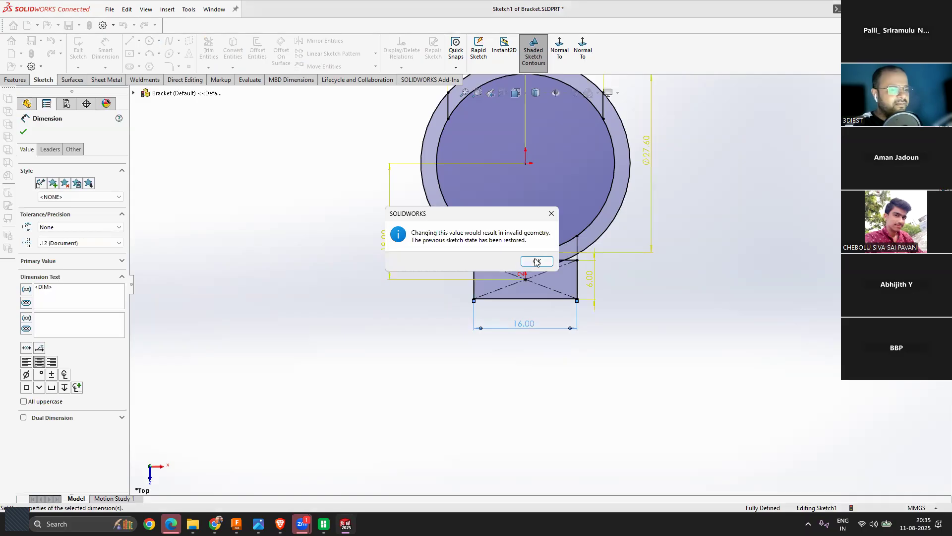
left_click(536, 262)
key("Escape")
scroll(475, 268, "down", 3)
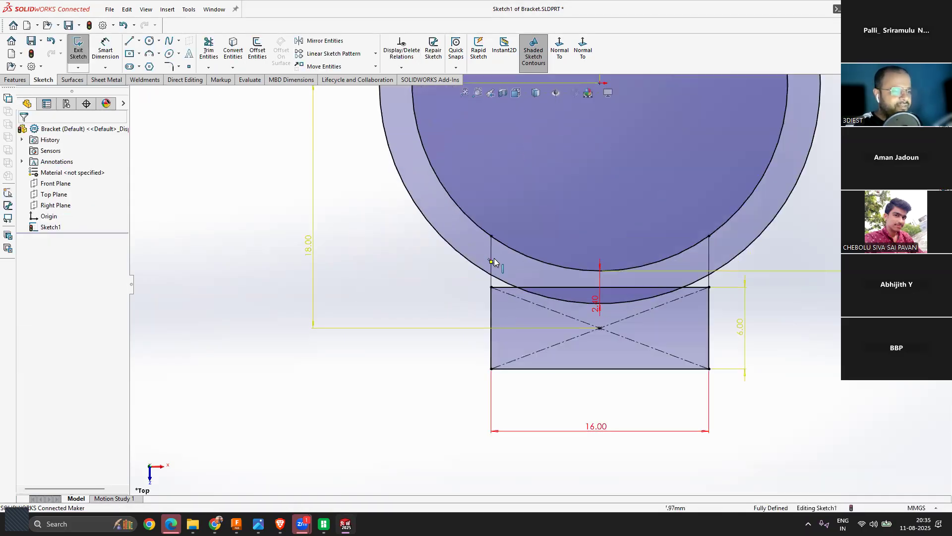
Step: Delete the two vertical lines joining the rectangle's upper corners to the inner circle
left_click(491, 258)
key("Delete")
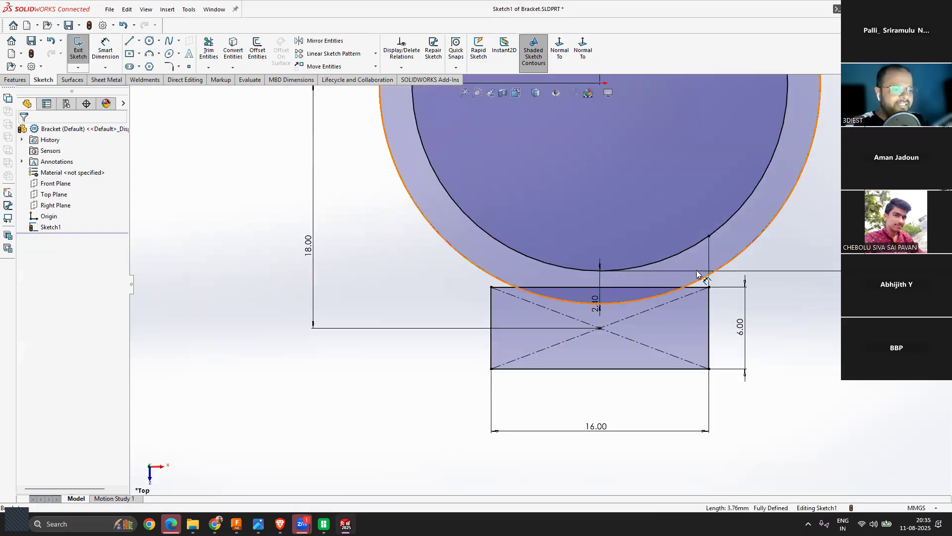
left_click(709, 256)
key("Delete")
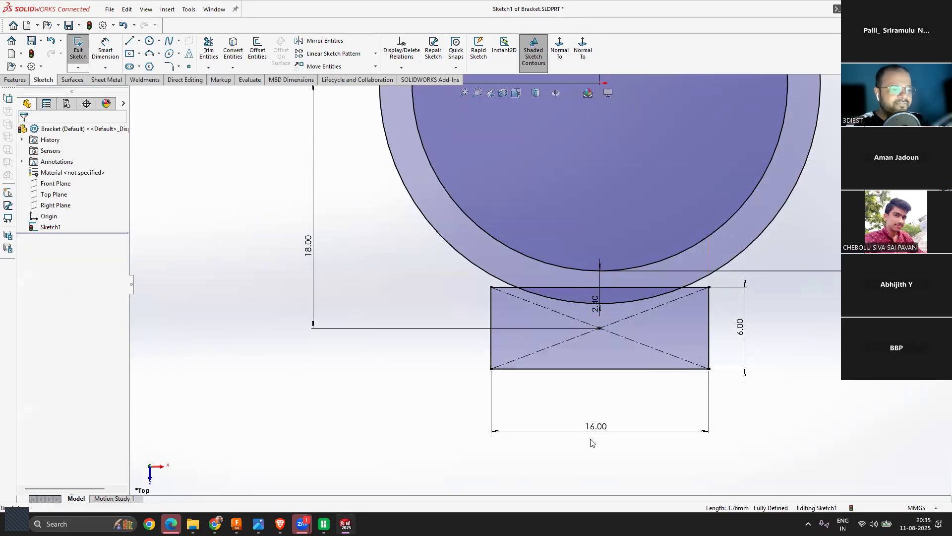
Step: Set the rectangle's width to 30 mm
double_click(598, 428)
type("3")
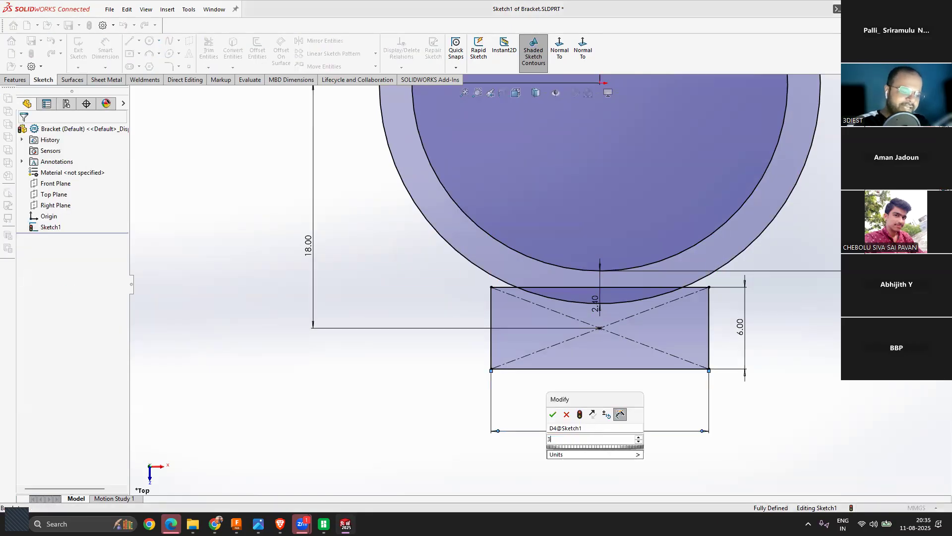
key("Escape")
left_click(593, 431)
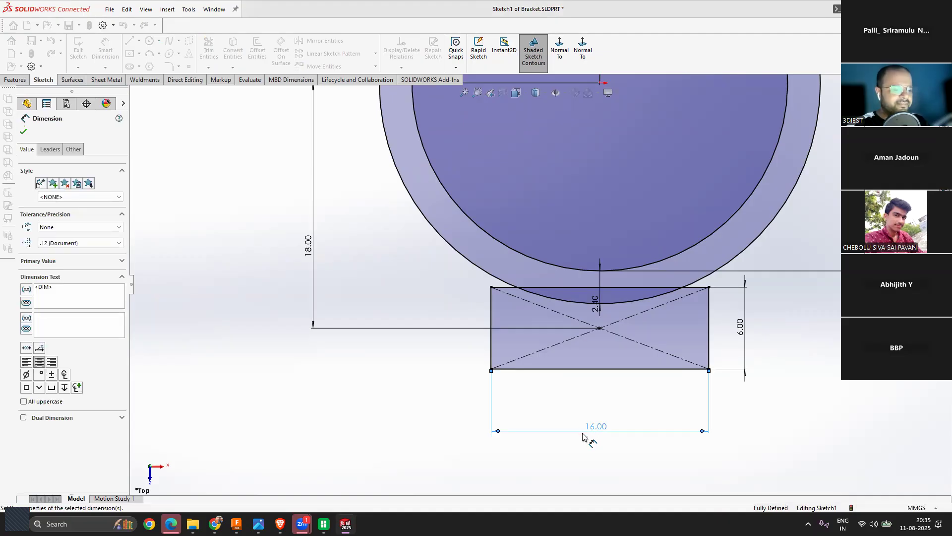
scroll(506, 361, "up", 3)
scroll(539, 306, "down", 2)
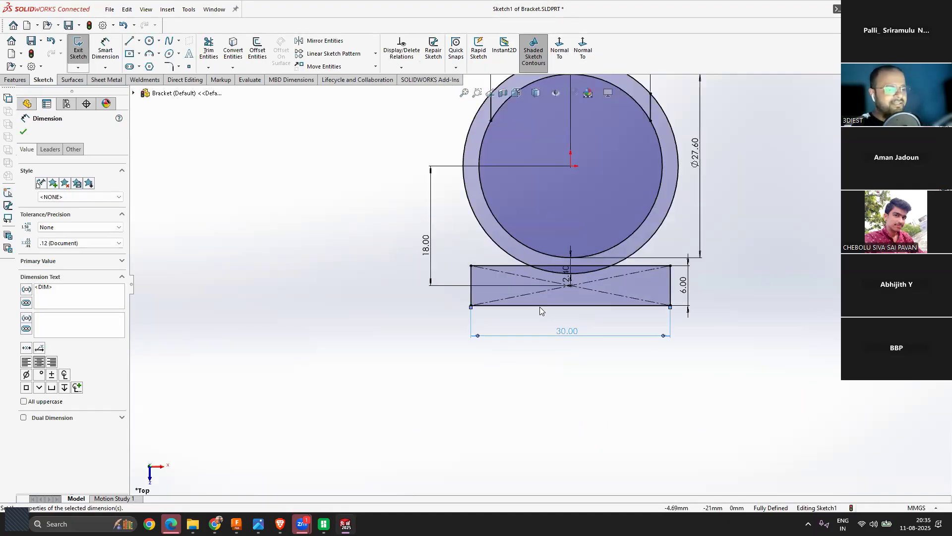
Step: Widen the rectangle below the ring to 40 mm
double_click(570, 333)
type("40")
key("Return")
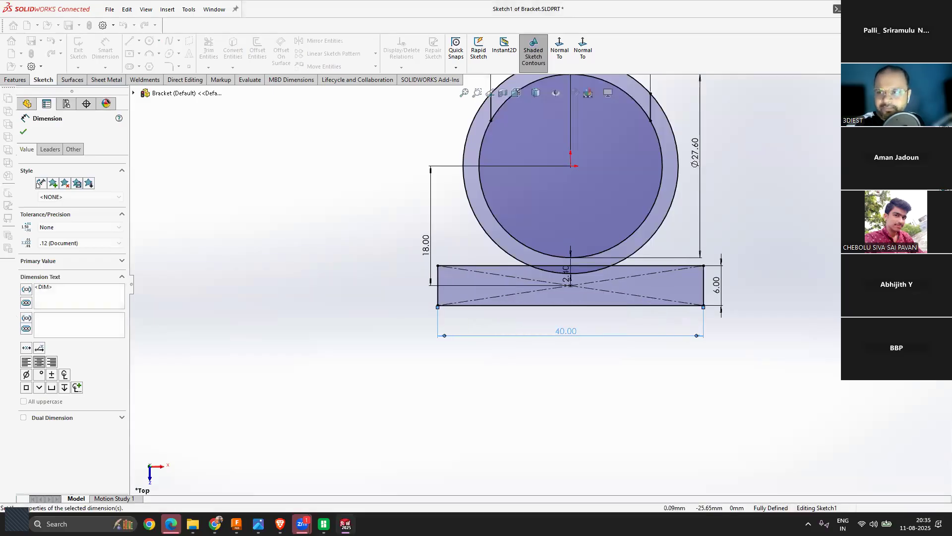
scroll(627, 388, "up", 2)
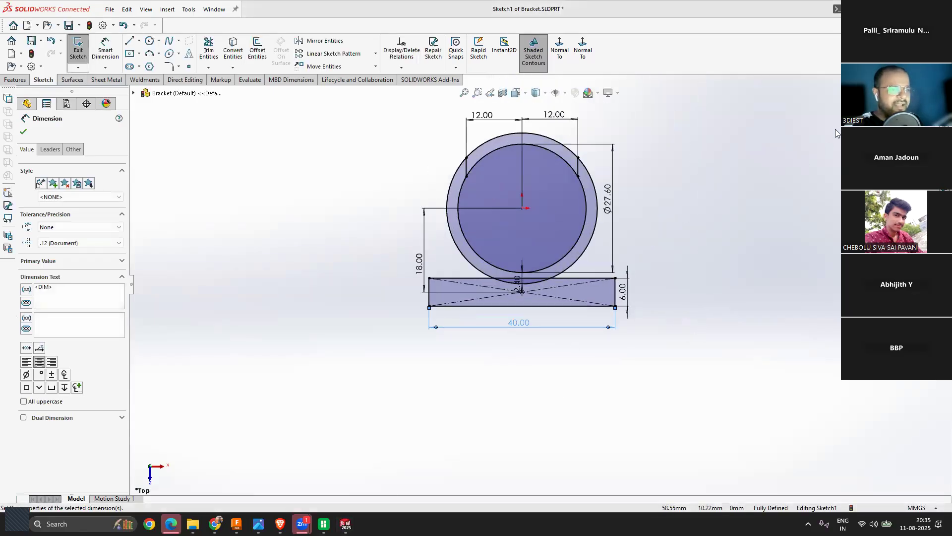
left_click(24, 131)
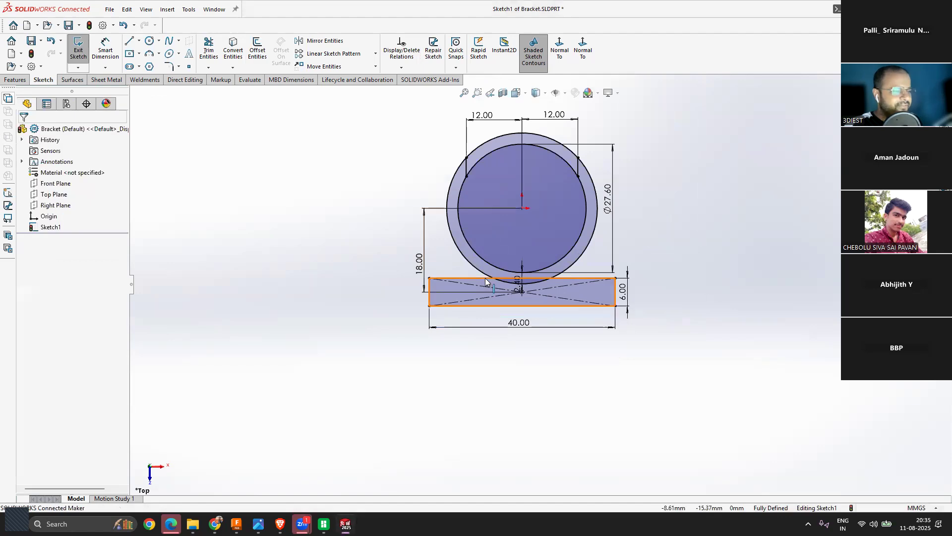
Step: Start a Boss-Extrude of the sketch, taking the ring region below the upper vertical lines and its overlap with the rectangle as contours
mouse_move(486, 282)
middle_mouse_down()
mouse_move(447, 314)
mouse_move(570, 233)
middle_mouse_up()
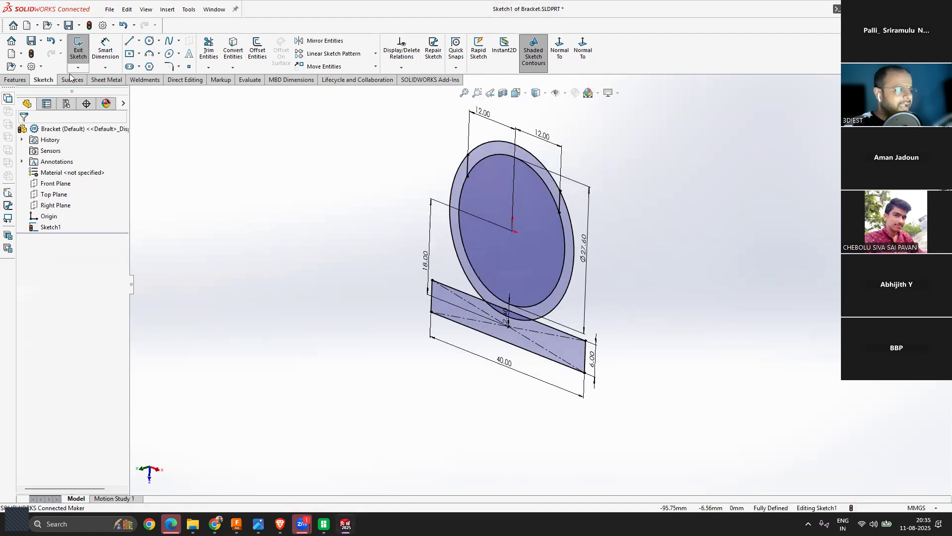
left_click(50, 228)
left_click(15, 80)
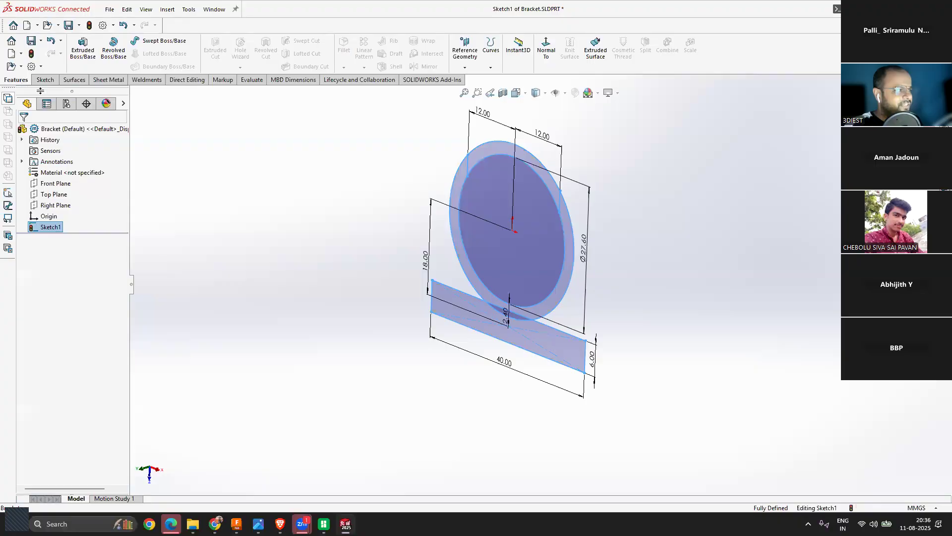
left_click(87, 56)
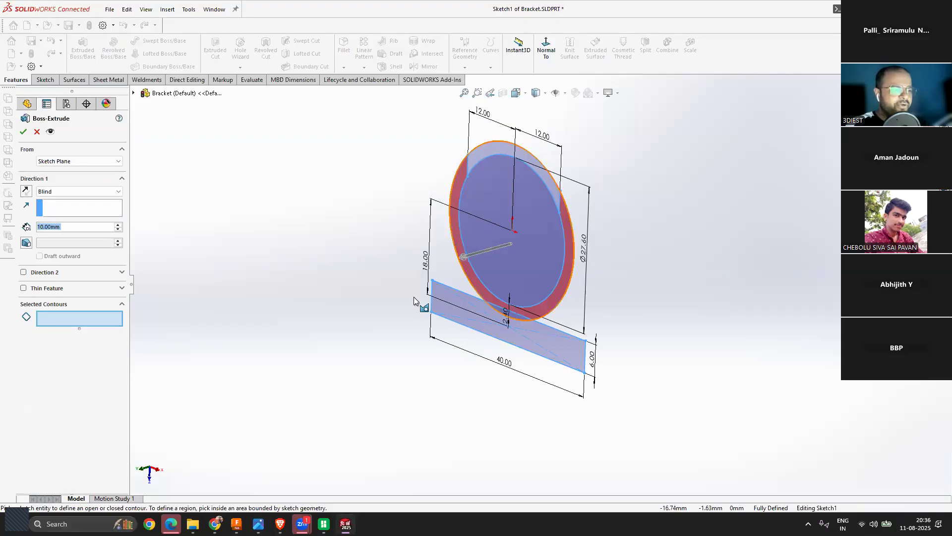
scroll(458, 260, "down", 3)
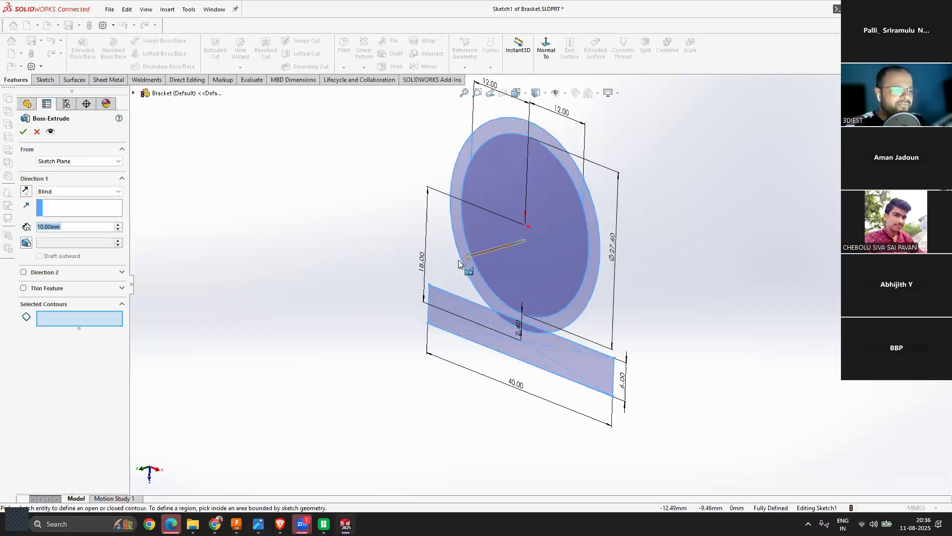
left_click(464, 223)
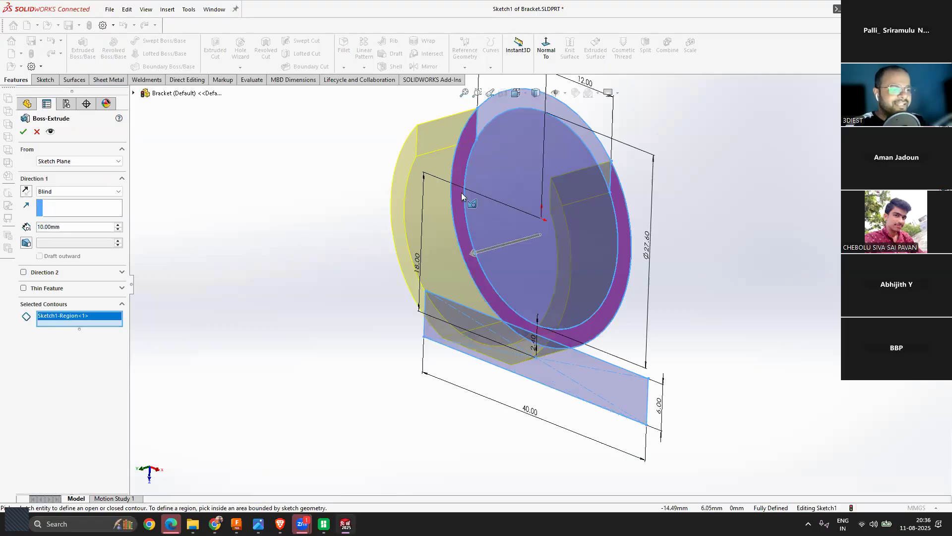
left_click(548, 342)
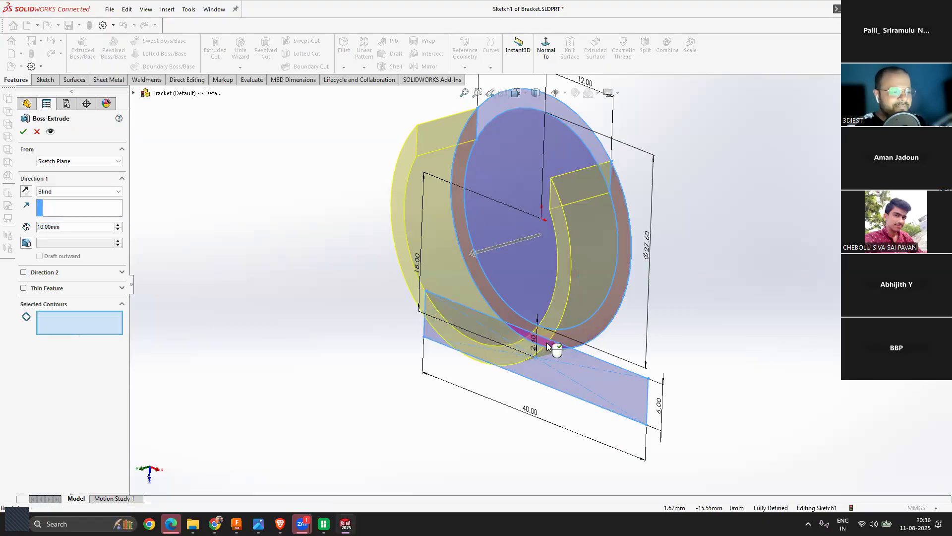
mouse_move(475, 353)
middle_mouse_down()
mouse_move(569, 323)
mouse_move(676, 314)
mouse_move(704, 332)
mouse_move(461, 298)
mouse_move(400, 270)
middle_mouse_up()
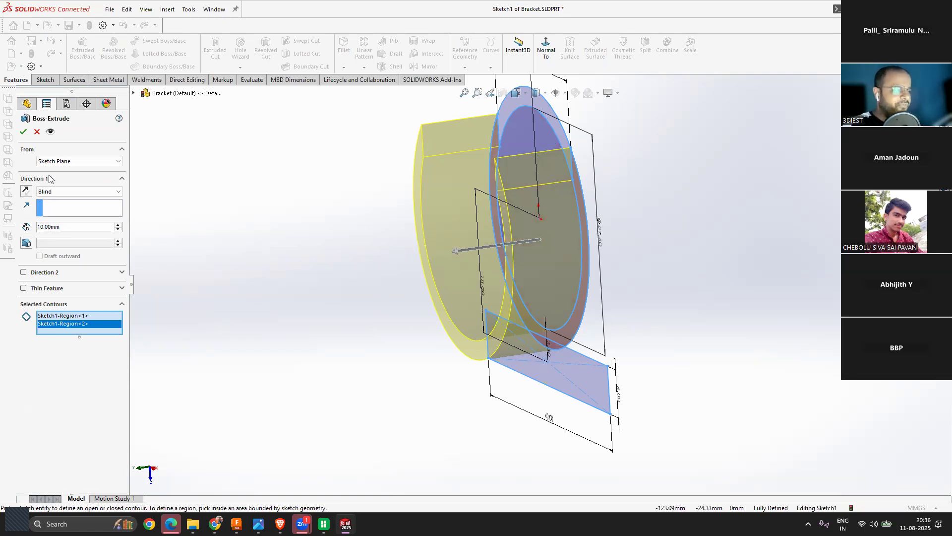
Step: Keep the extrusion starting at the sketch plane and set its first direction to a Blind depth of 8 mm
left_click(55, 192)
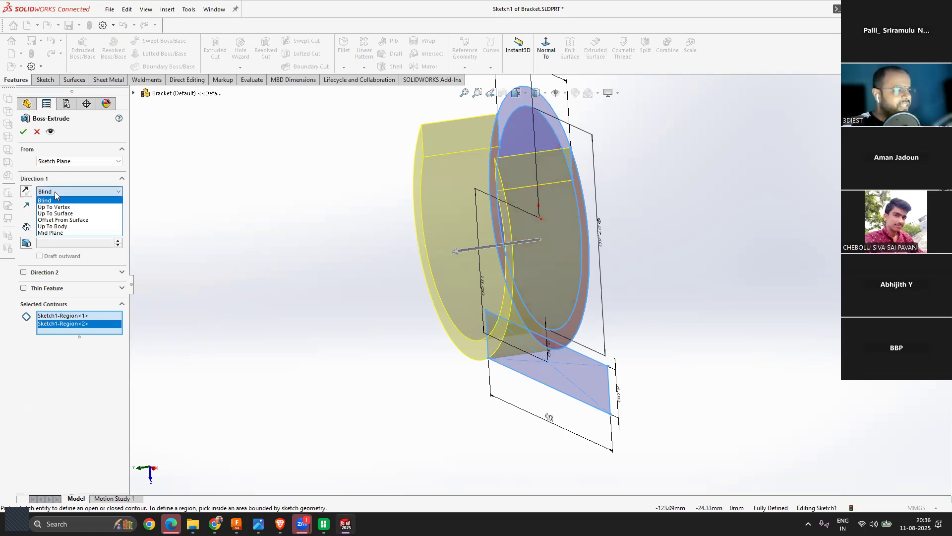
left_click(55, 191)
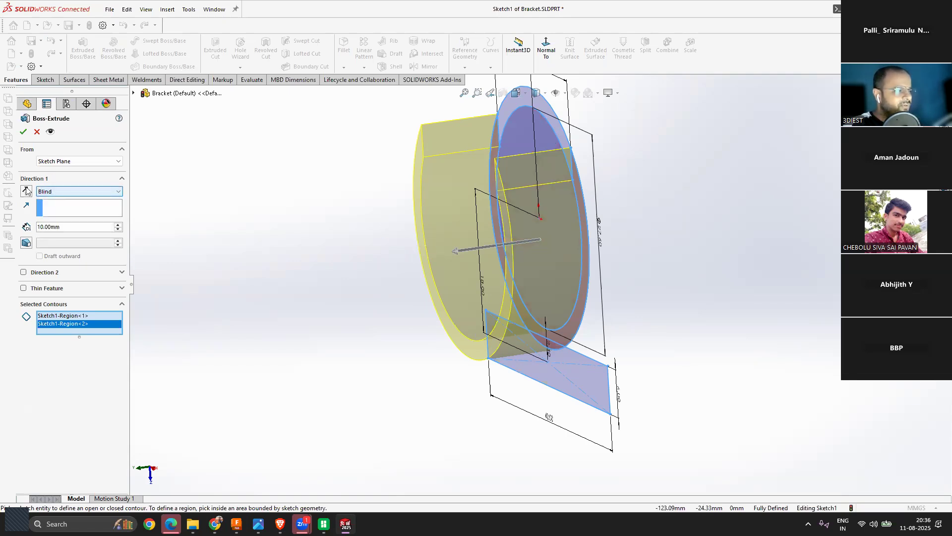
left_click(54, 165)
left_click(52, 170)
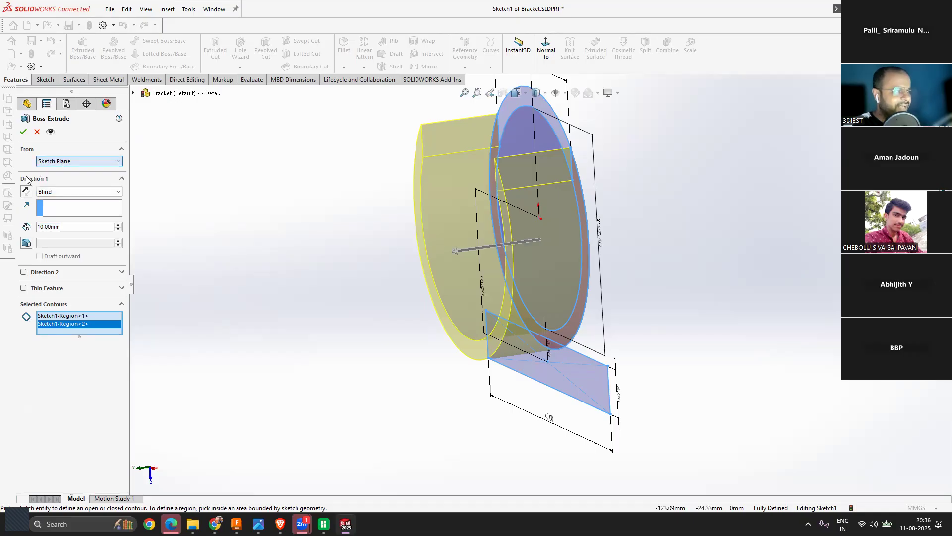
left_click_drag(67, 224, 25, 228)
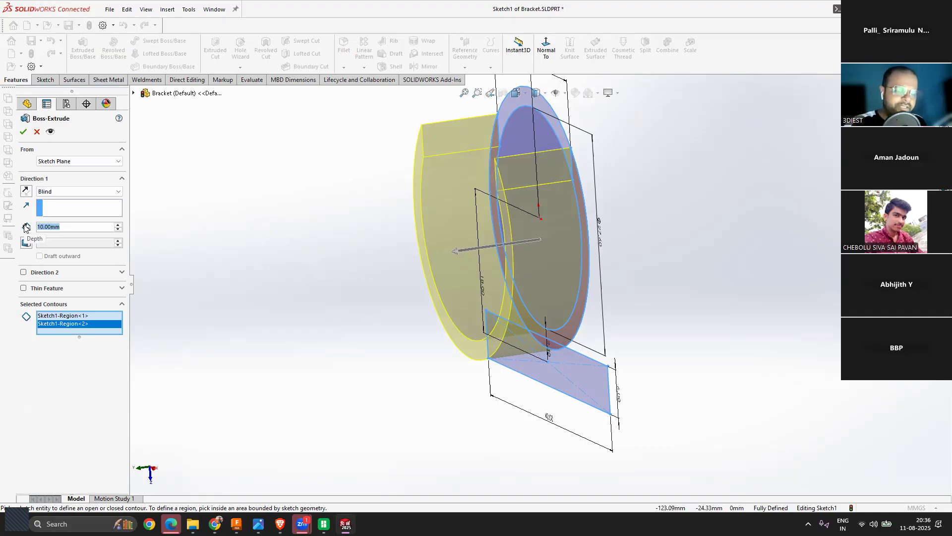
type("8")
key("Return")
Step: Add a second extrusion direction with a Blind depth of 8 mm and complete the open ring
left_click(24, 273)
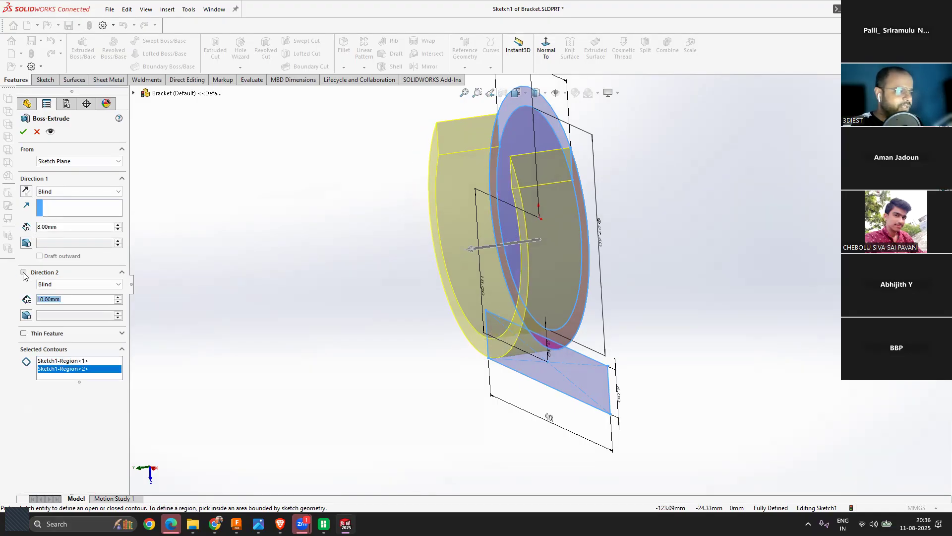
double_click(46, 297)
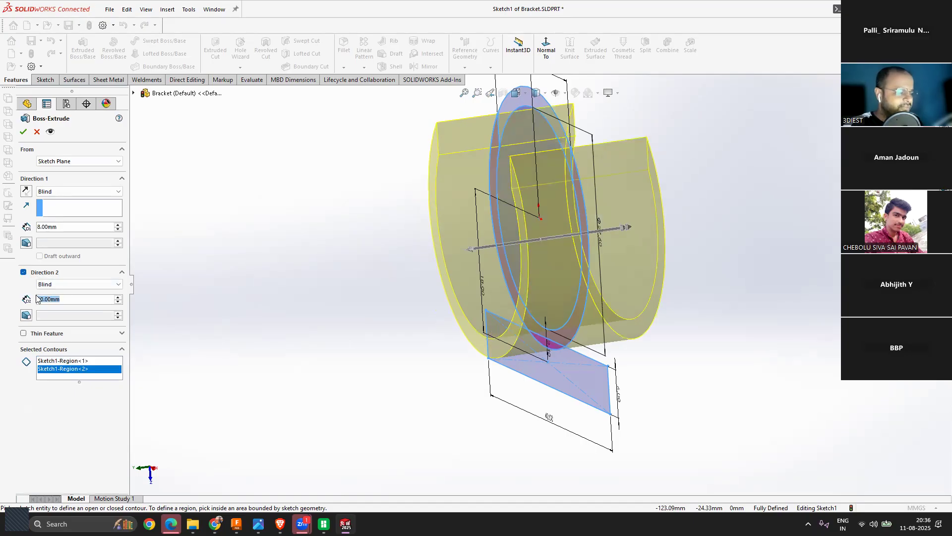
type("8")
key("Return")
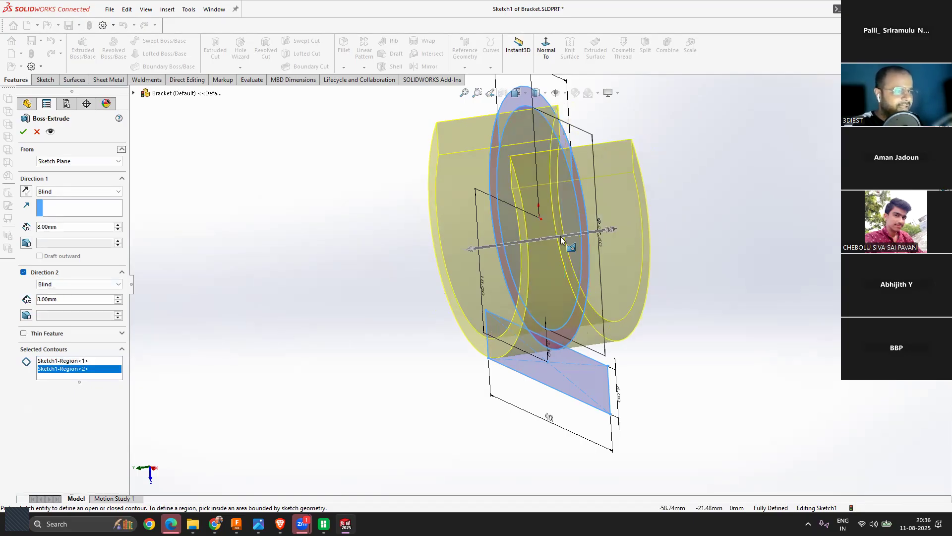
mouse_move(665, 188)
middle_mouse_down()
mouse_move(617, 198)
mouse_move(659, 187)
mouse_move(685, 197)
mouse_move(667, 201)
middle_mouse_up()
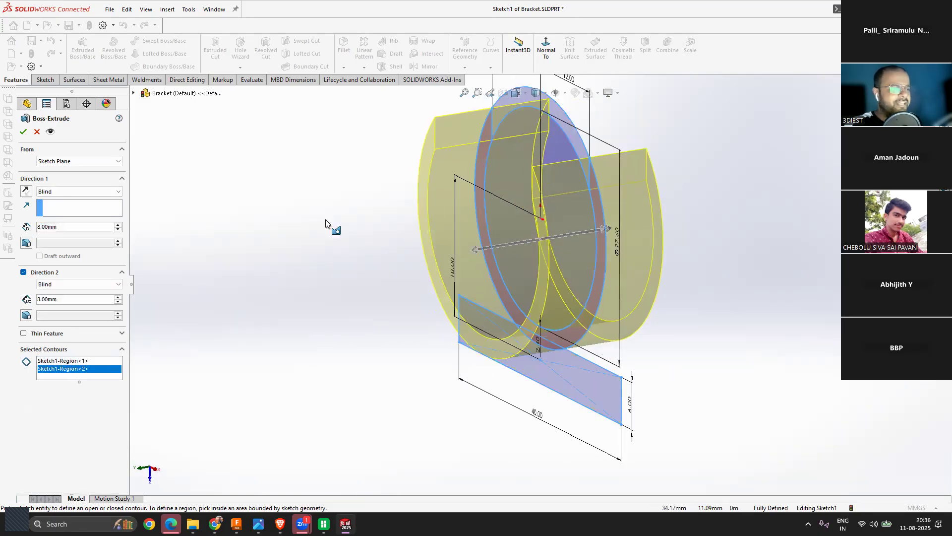
left_click(22, 132)
middle_click_drag(605, 225, 592, 262)
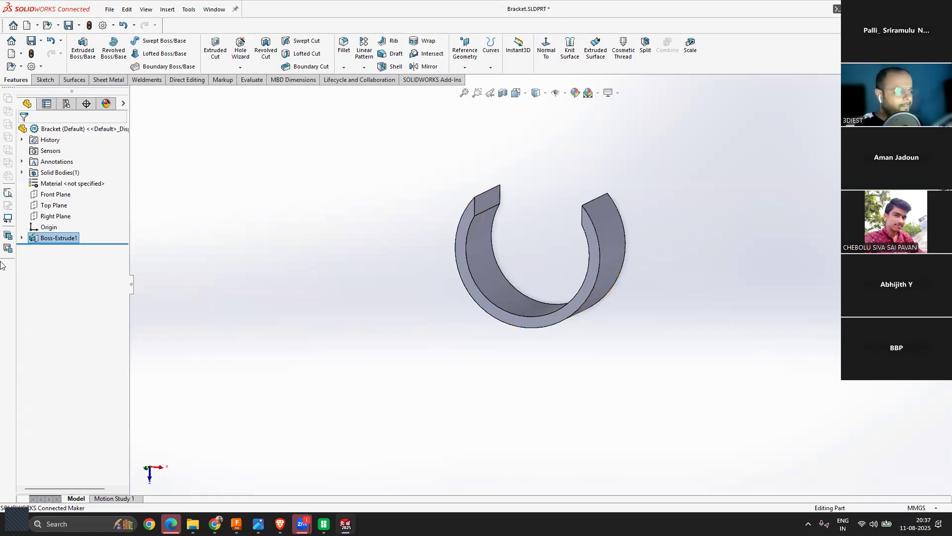
Step: Edit the extrusion's sketch to make the rectangle 16 mm wide, and exit the sketch to rebuild the part
left_click(21, 238)
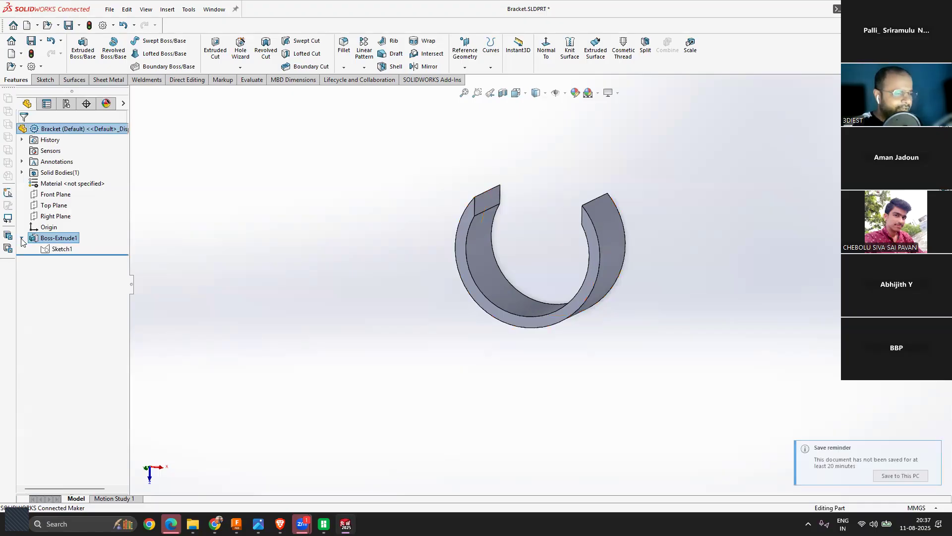
right_click(56, 250)
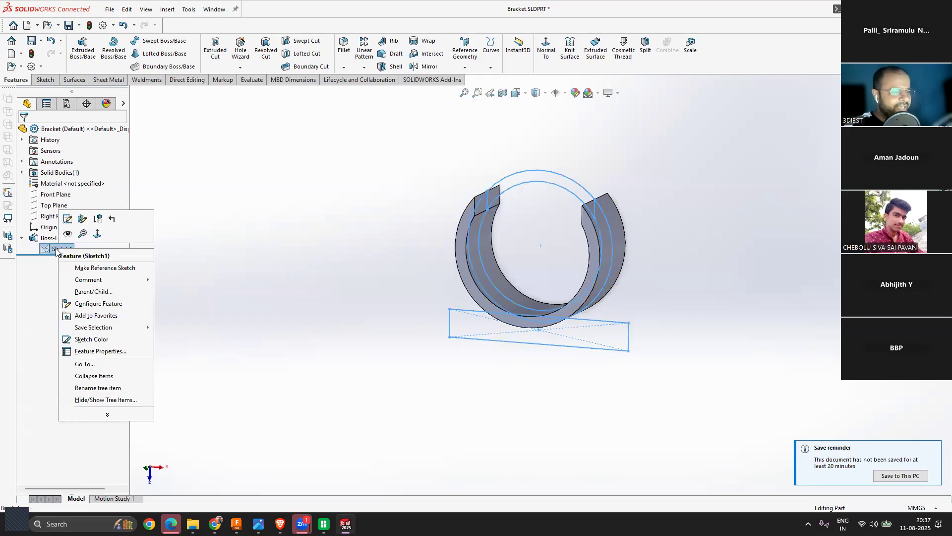
left_click(67, 221)
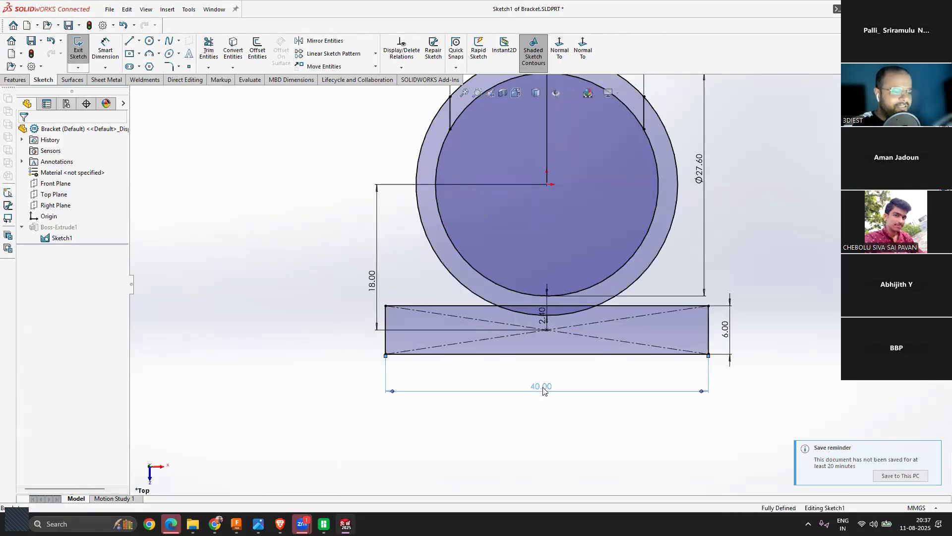
double_click(542, 386)
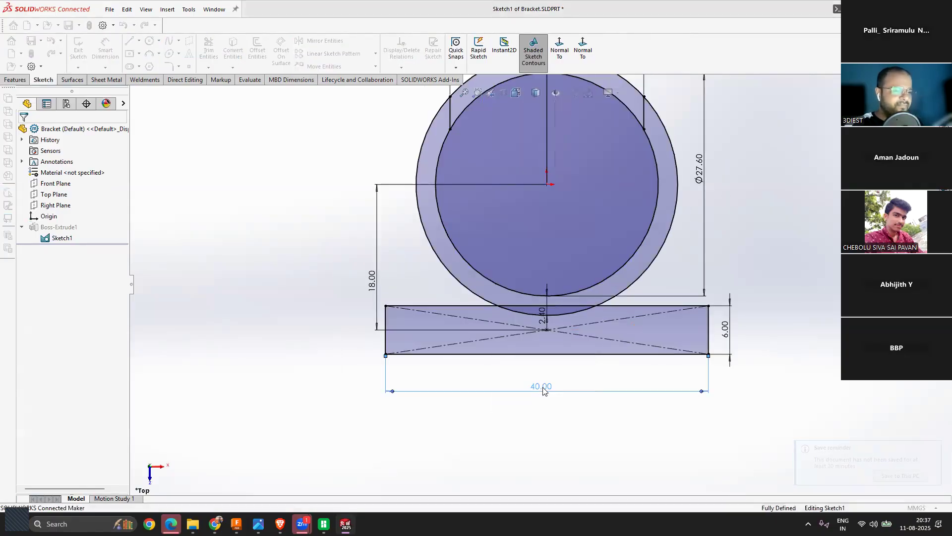
type("16")
key("Return")
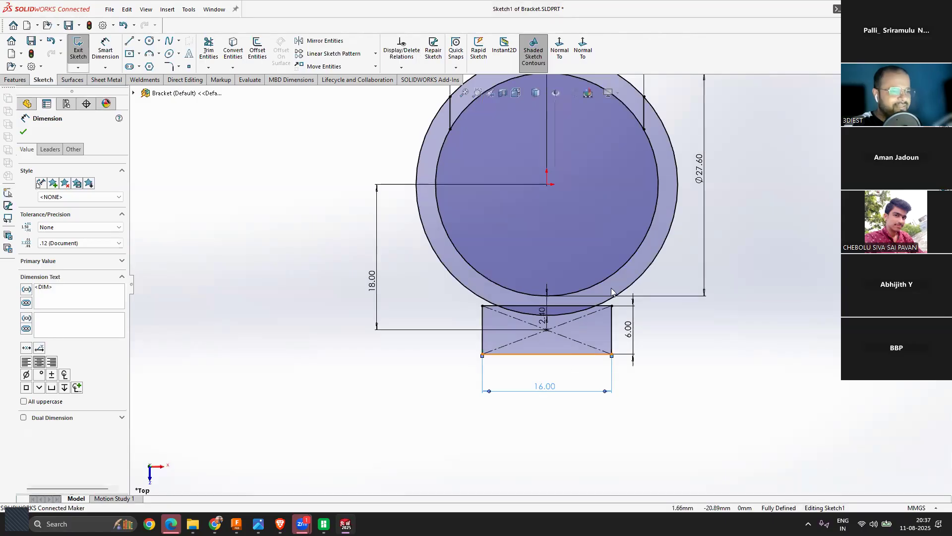
double_click(719, 203)
middle_click_drag(565, 306, 541, 300)
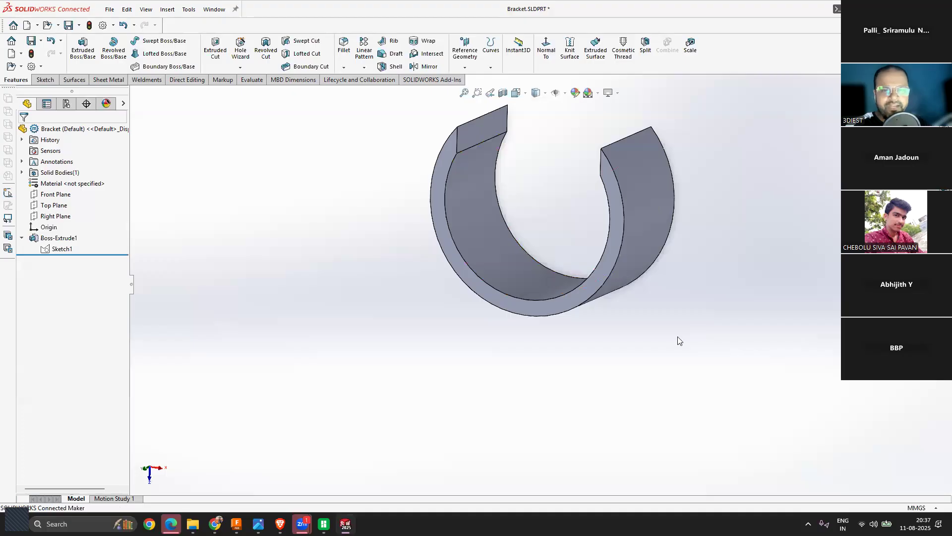
Step: Show the sketch under the open ring's extrusion so its rectangle can be reused
left_click(22, 237)
left_click(21, 239)
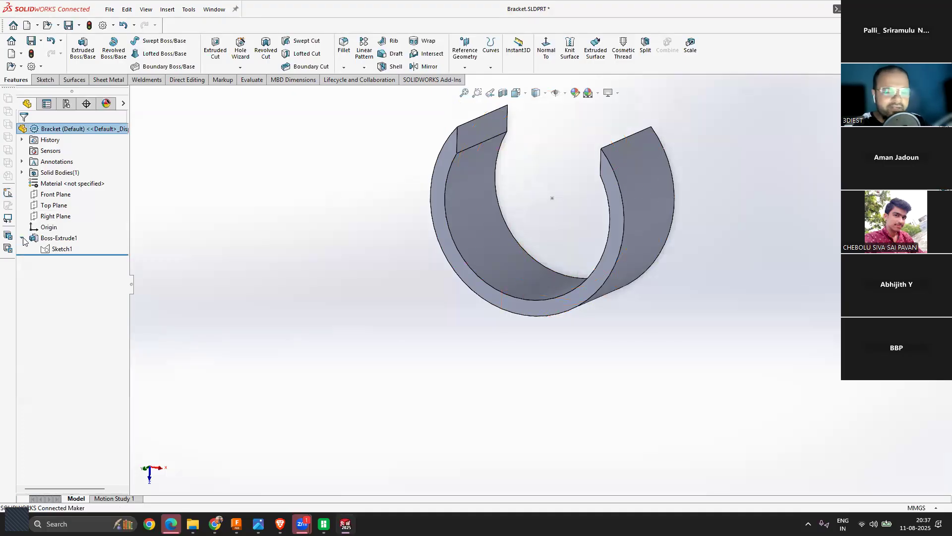
right_click(61, 250)
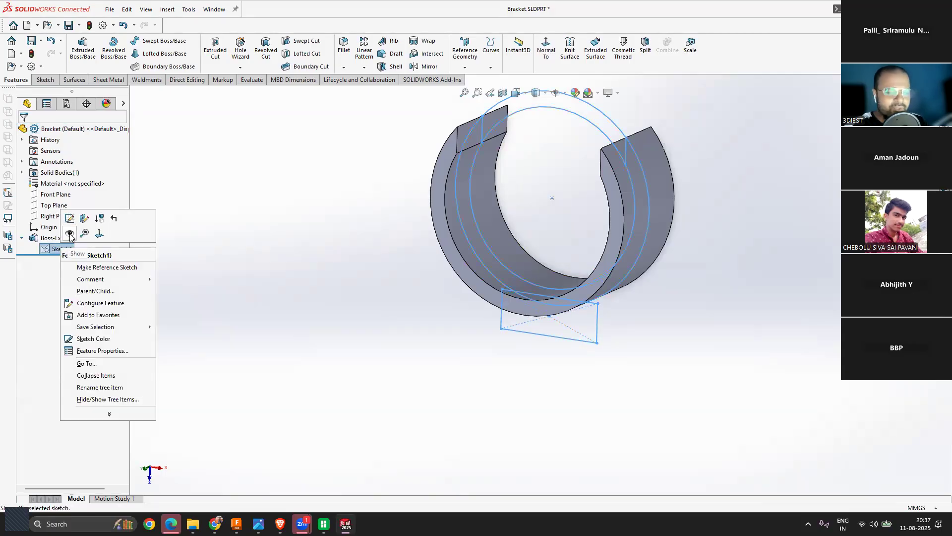
left_click(70, 235)
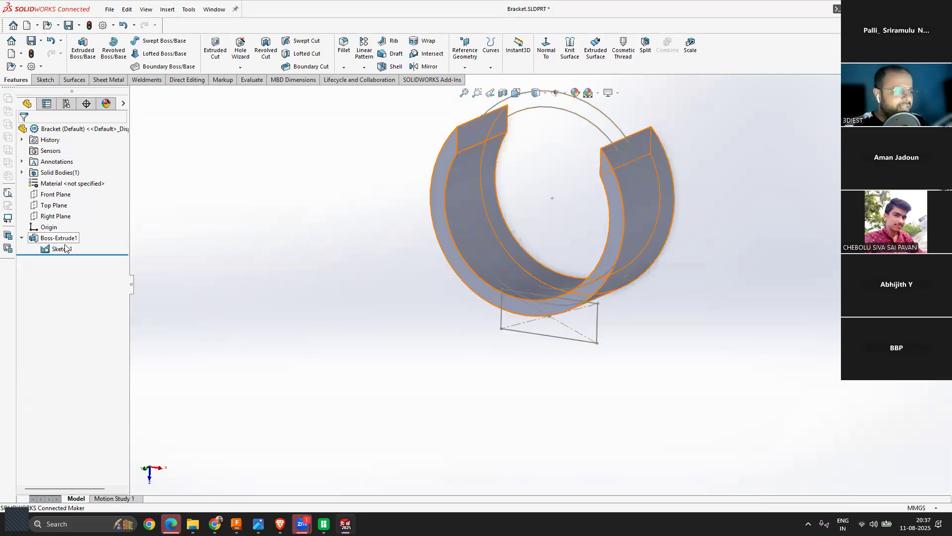
scroll(538, 293, "up", 1)
middle_click_drag(536, 307, 500, 331)
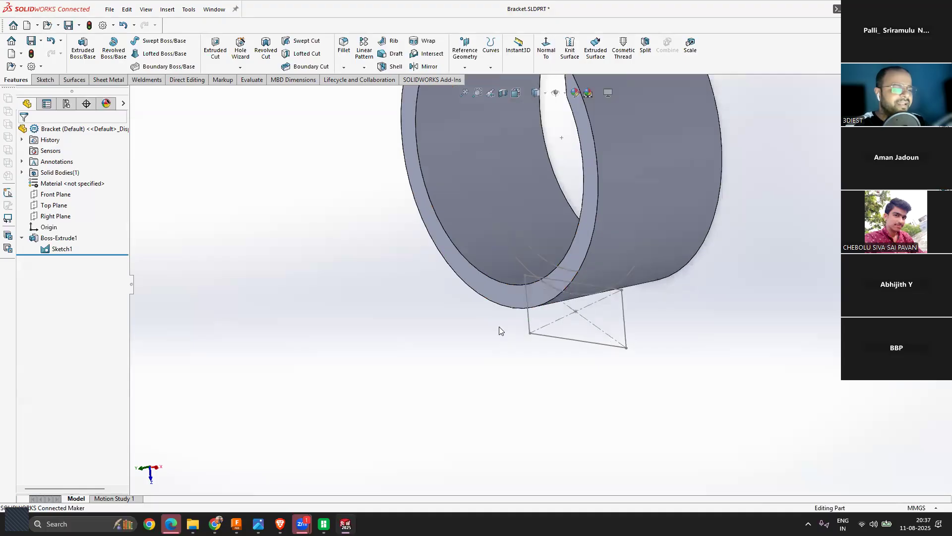
Step: Start a Boss-Extrude of the shown sketch, taking the rectangle's region outside the ring and its overlap with the ring as contours
left_click(61, 248)
left_click(83, 49)
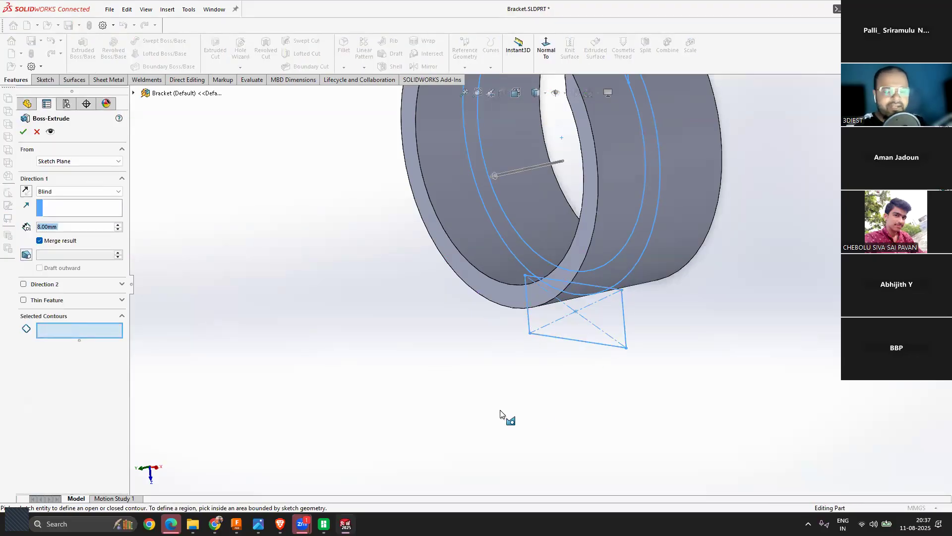
left_click(50, 328)
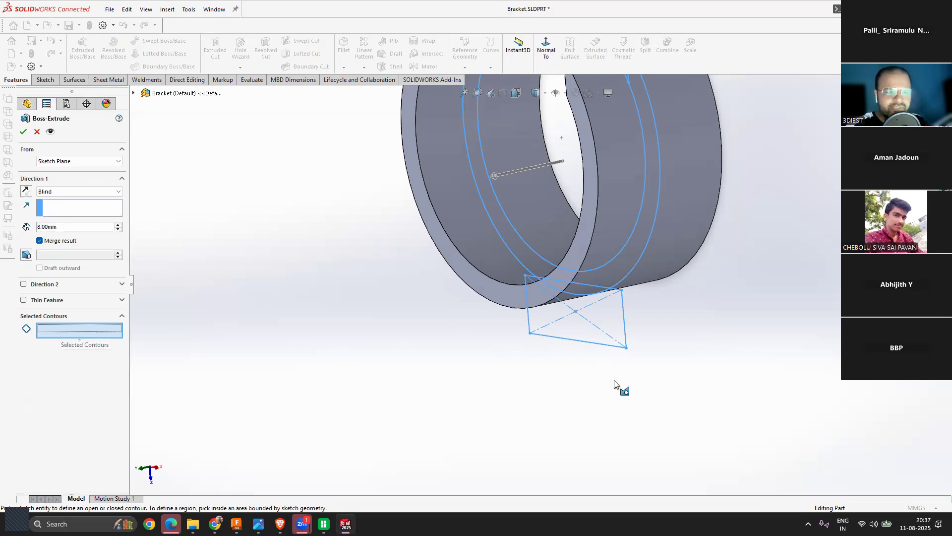
left_click(598, 317)
middle_click_drag(537, 391, 579, 311)
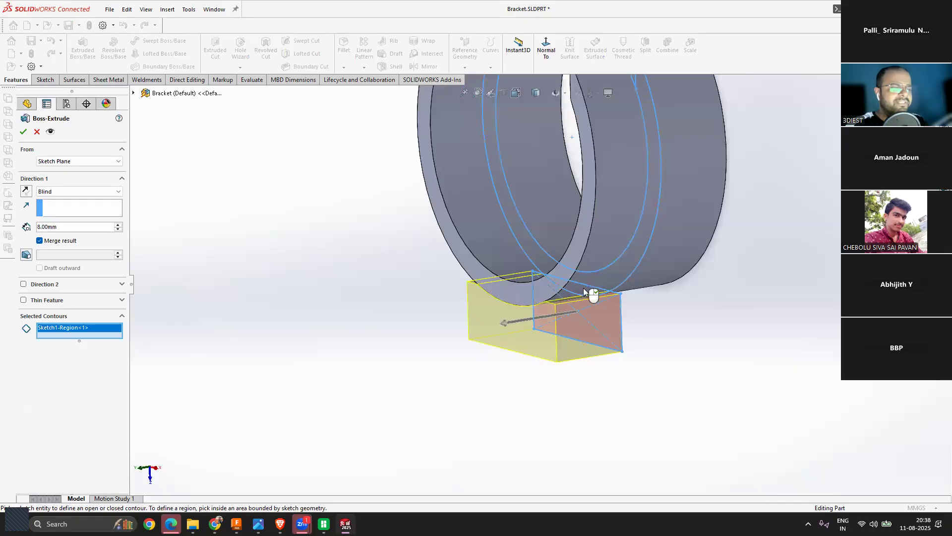
scroll(581, 290, "down", 5)
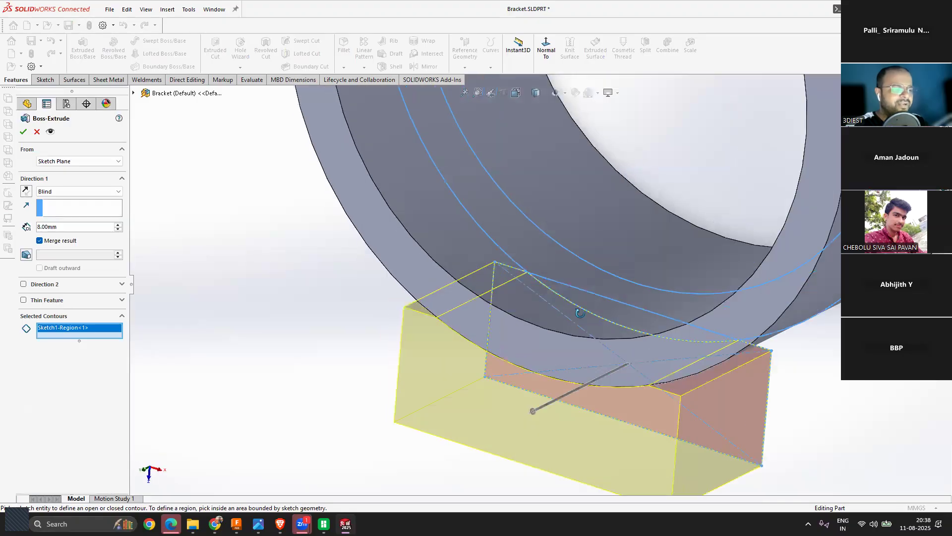
left_click(627, 314)
mouse_move(548, 313)
middle_mouse_down()
mouse_move(561, 332)
mouse_move(522, 303)
mouse_move(538, 337)
mouse_move(516, 297)
middle_mouse_up()
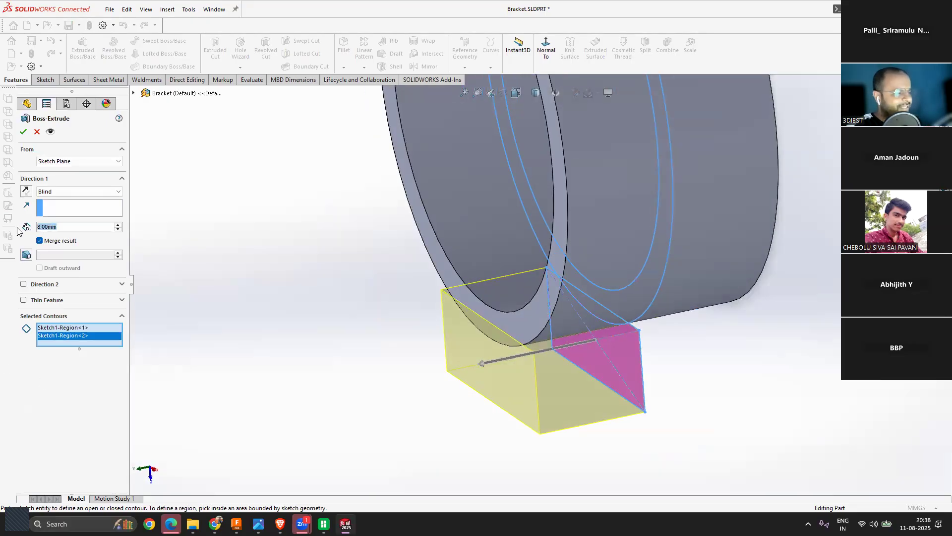
Step: Extrude the rectangle regions to a Blind depth of 20 mm in both directions and complete the base block
type("20")
key("Return")
left_click(23, 284)
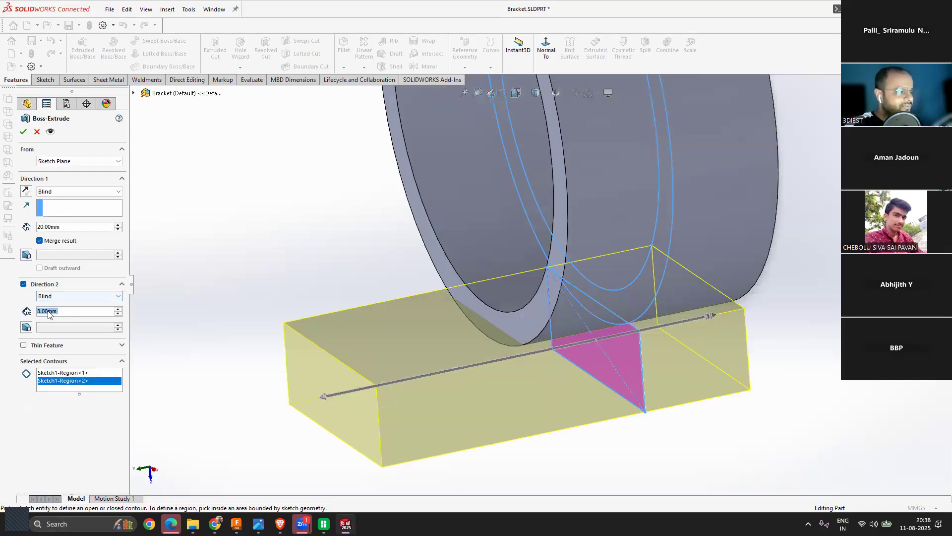
type("20")
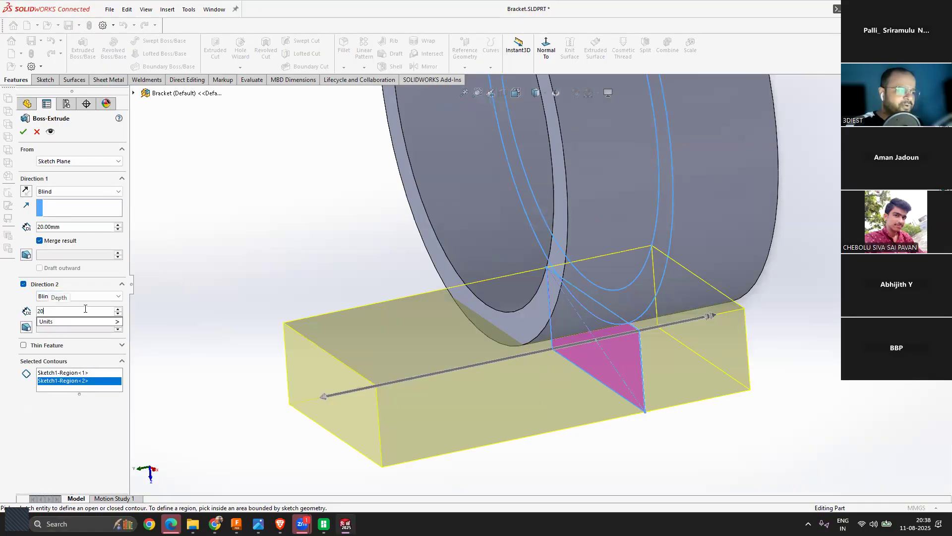
key("Return")
left_click(23, 132)
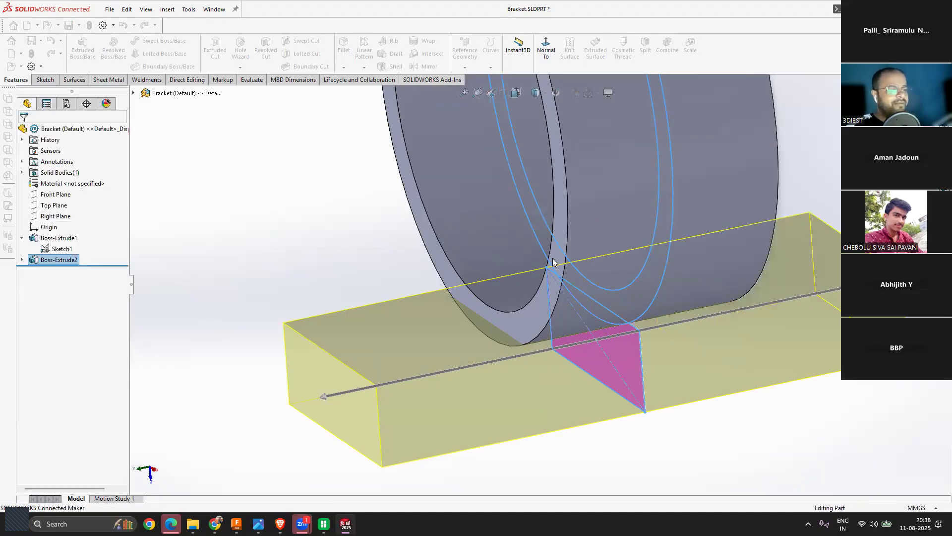
Step: Examine the base block and its joint with the open ring from several sides
scroll(555, 265, "up", 7)
middle_click_drag(555, 268, 591, 267)
scroll(537, 295, "down", 5)
scroll(543, 288, "down", 2)
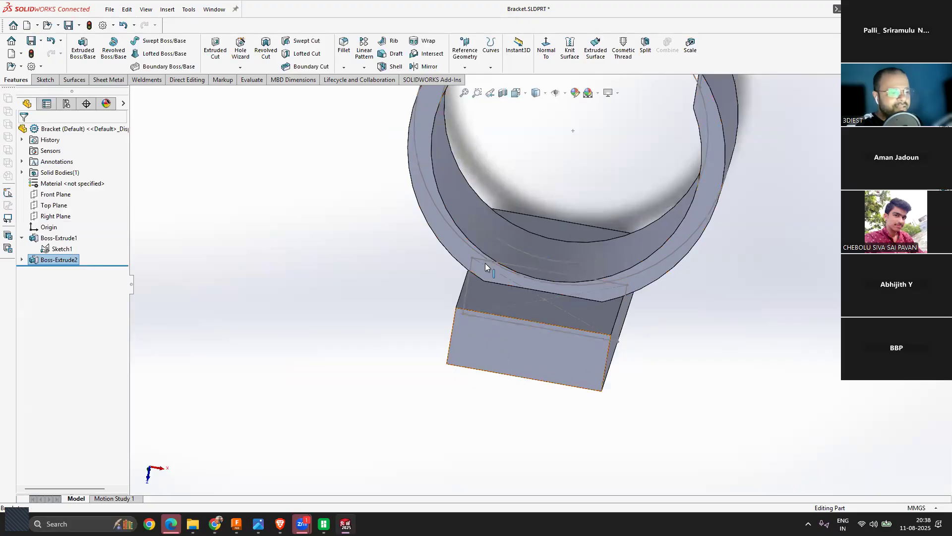
middle_click_drag(629, 297, 581, 324)
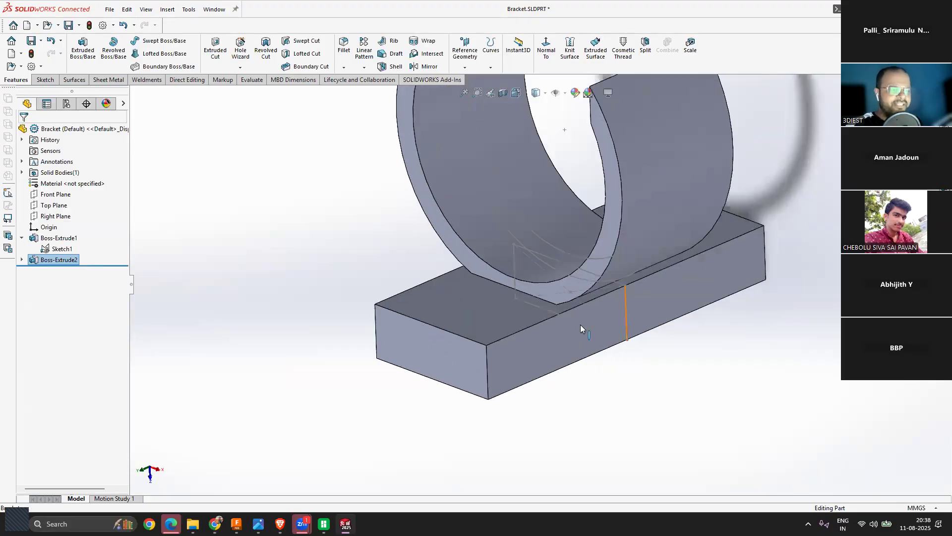
scroll(581, 322, "up", 1)
scroll(584, 326, "up", 2)
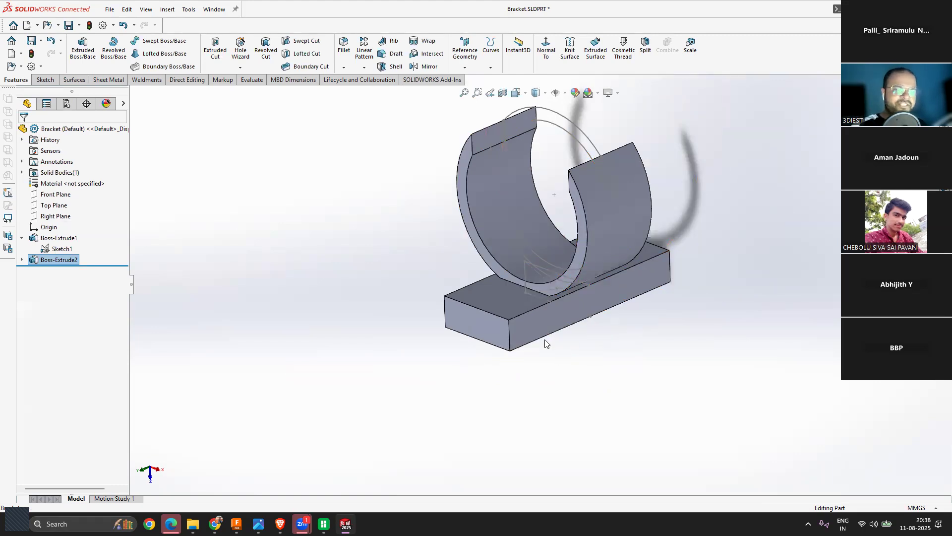
scroll(589, 310, "up", 2)
middle_click_drag(570, 332, 451, 315)
scroll(574, 284, "down", 4)
middle_click_drag(574, 284, 570, 392)
scroll(570, 392, "down", 2)
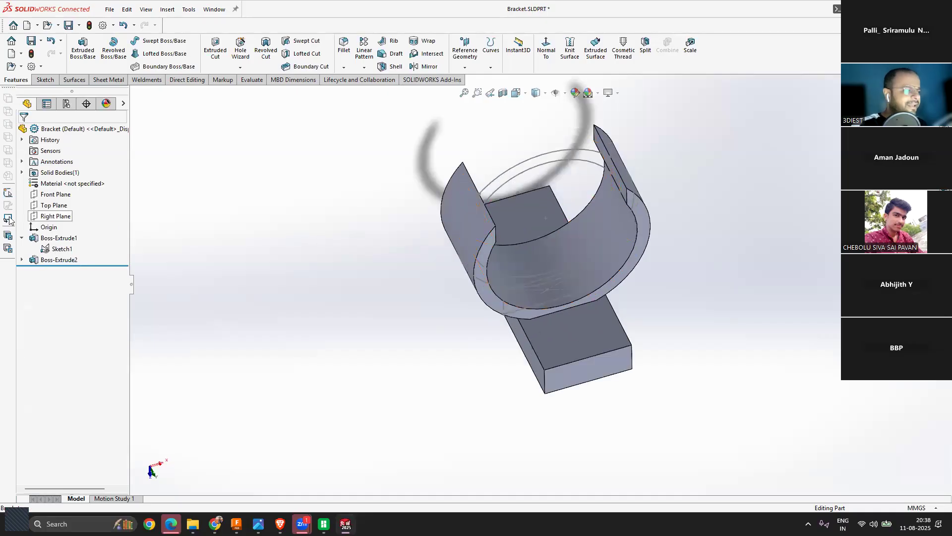
Step: Hide the sketch under the ring's extrusion and turn the part to show the base block's upper face
right_click(58, 251)
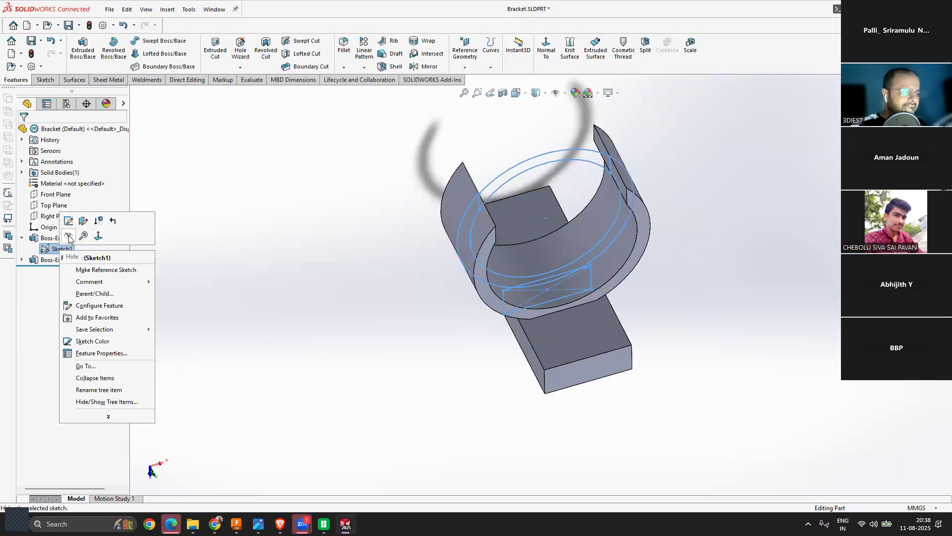
left_click(69, 238)
mouse_move(536, 154)
middle_mouse_down()
mouse_move(671, 187)
mouse_move(557, 192)
mouse_move(587, 201)
mouse_move(632, 291)
mouse_move(614, 297)
middle_mouse_up()
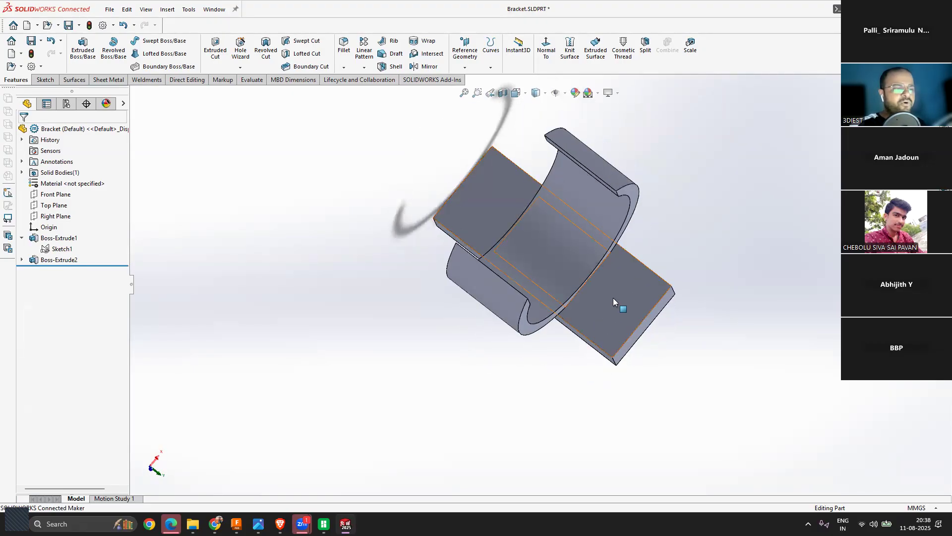
left_click(613, 298)
mouse_move(492, 211)
middle_mouse_down()
mouse_move(691, 243)
mouse_move(578, 285)
middle_mouse_up()
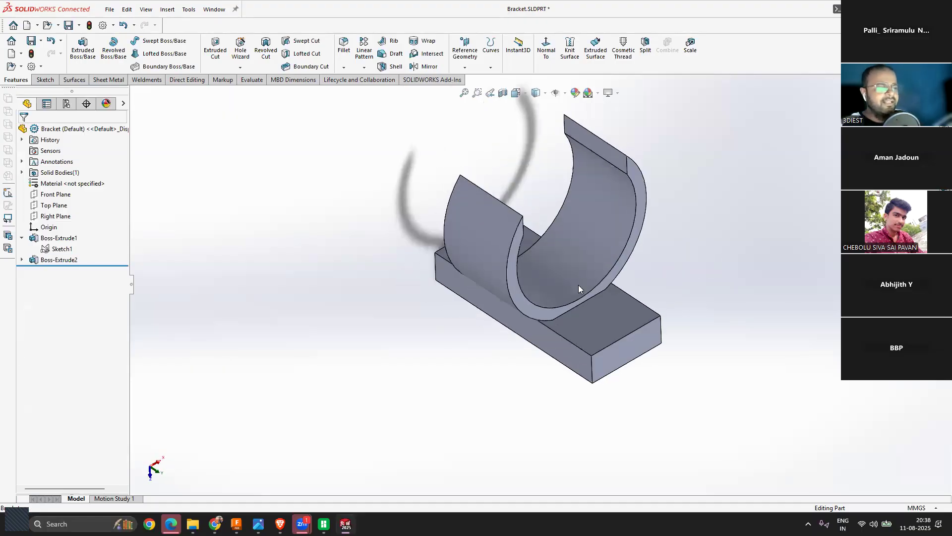
Step: Place two 12 mm ISO dowel holes with the Hole Wizard on the block's upper face, about 14.1 and 13.5 mm either side of the origin
left_click(242, 68)
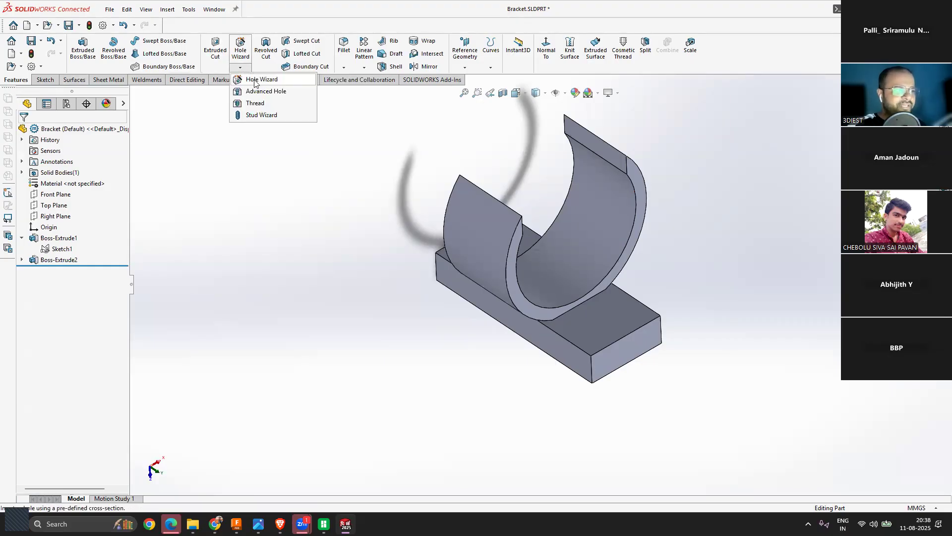
left_click(254, 80)
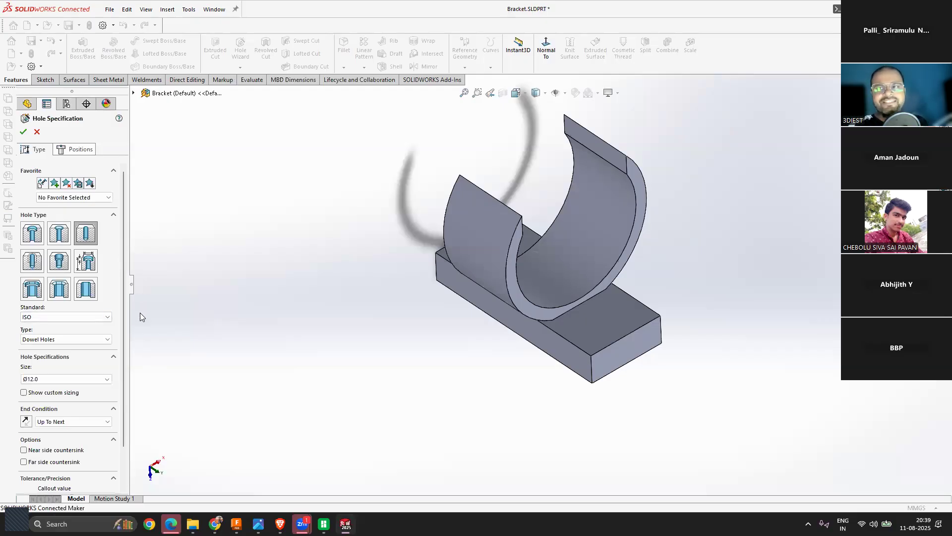
left_click(80, 150)
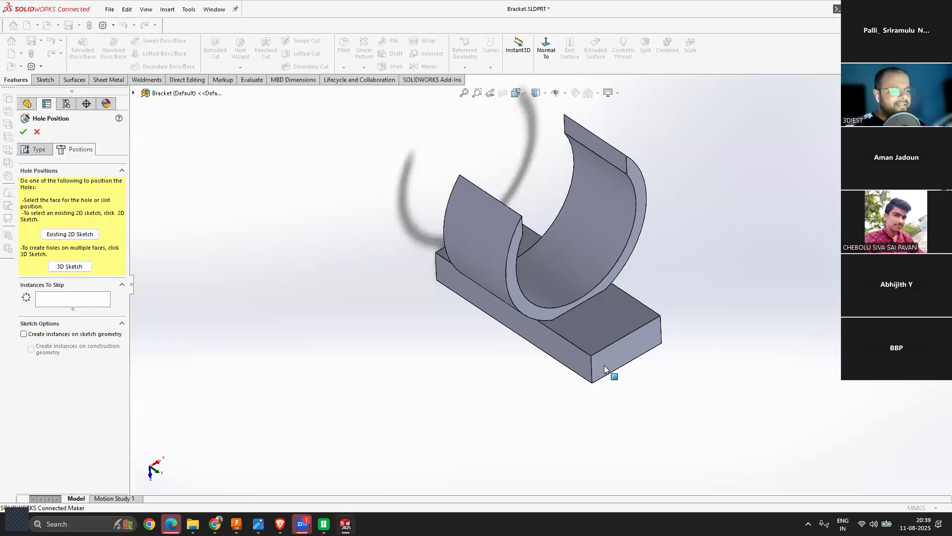
left_click(601, 320)
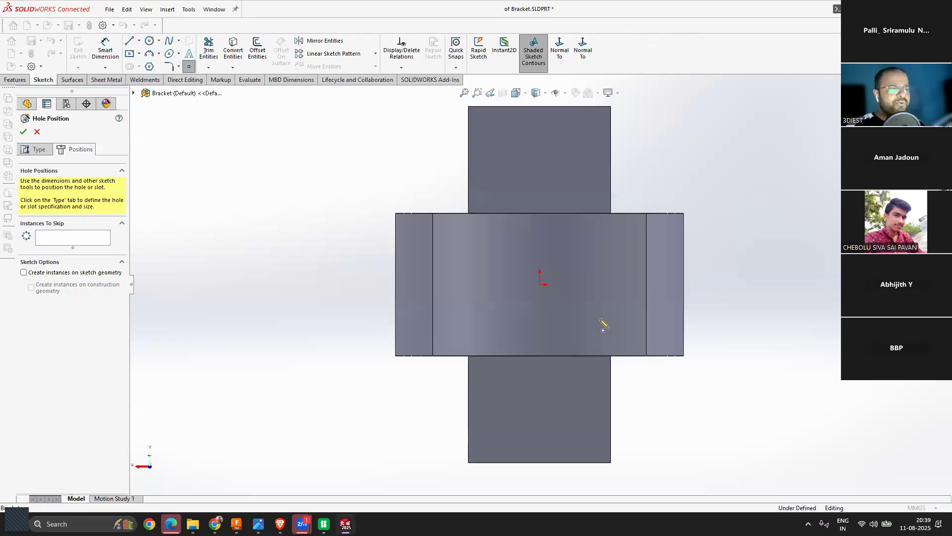
left_click(541, 159)
left_click(539, 404)
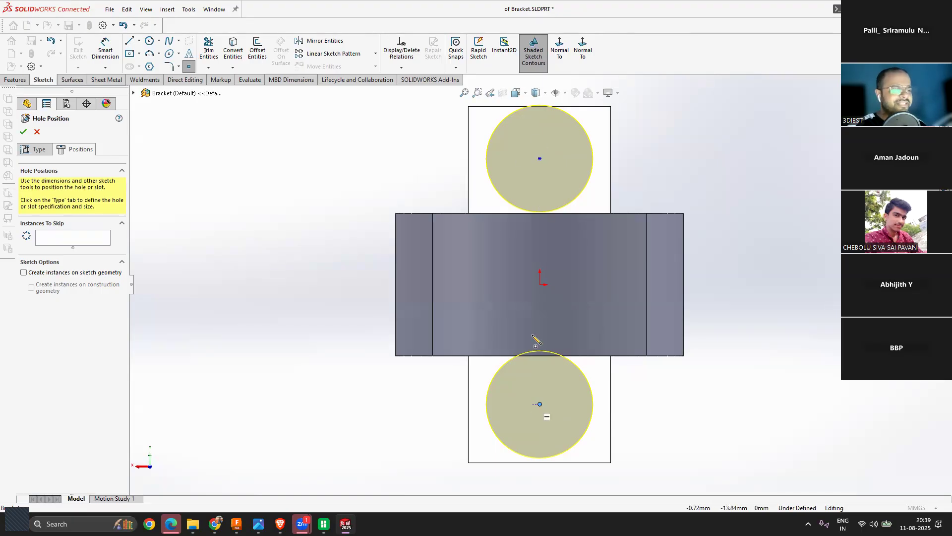
Step: Dimension the upper hole's centre 14 mm from the origin
key("d")
left_click(540, 284)
left_click(540, 160)
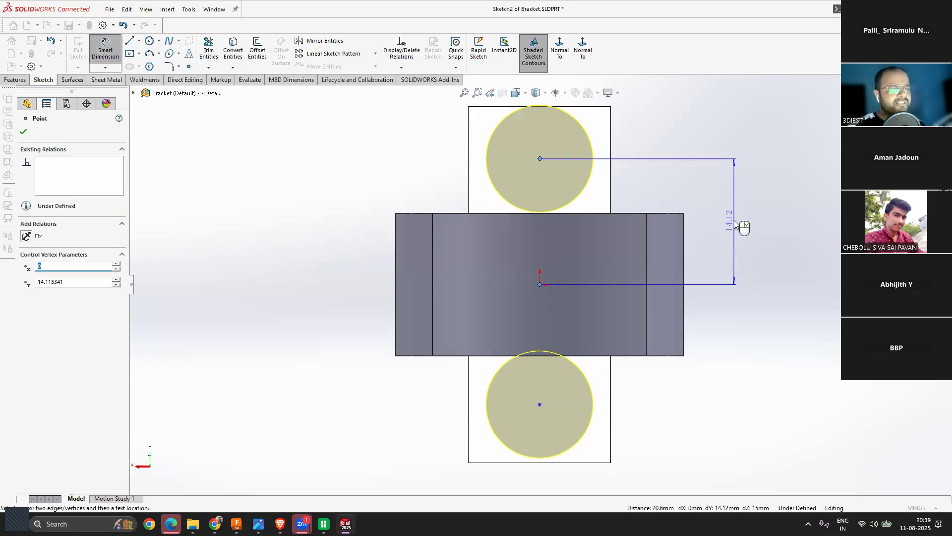
left_click(735, 224)
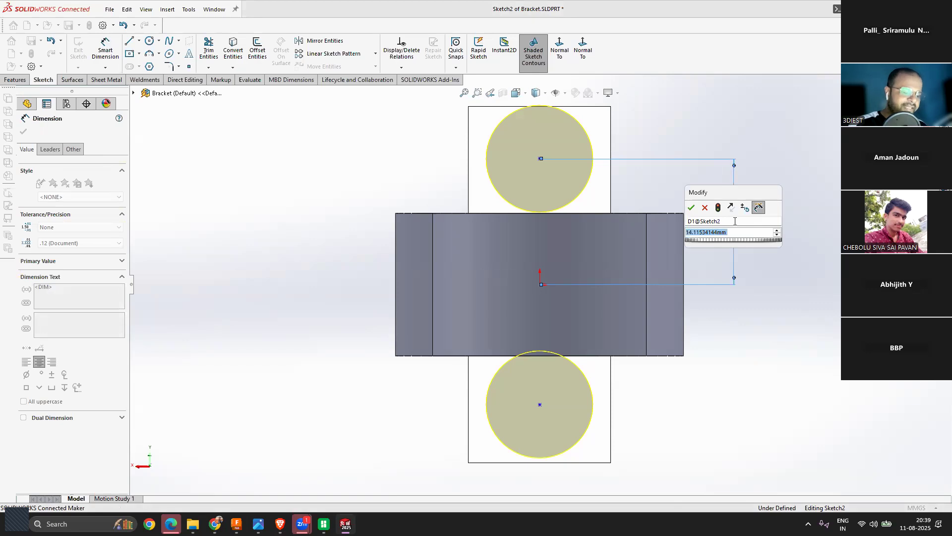
type("14")
key("Return")
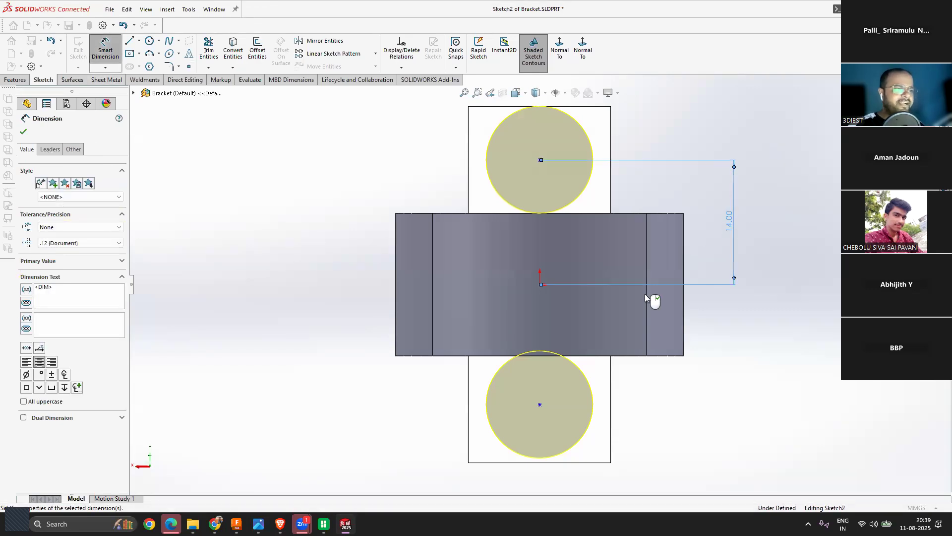
Step: Dimension the lower hole's centre 14 mm from the origin and leave the dimension command
left_click(105, 50)
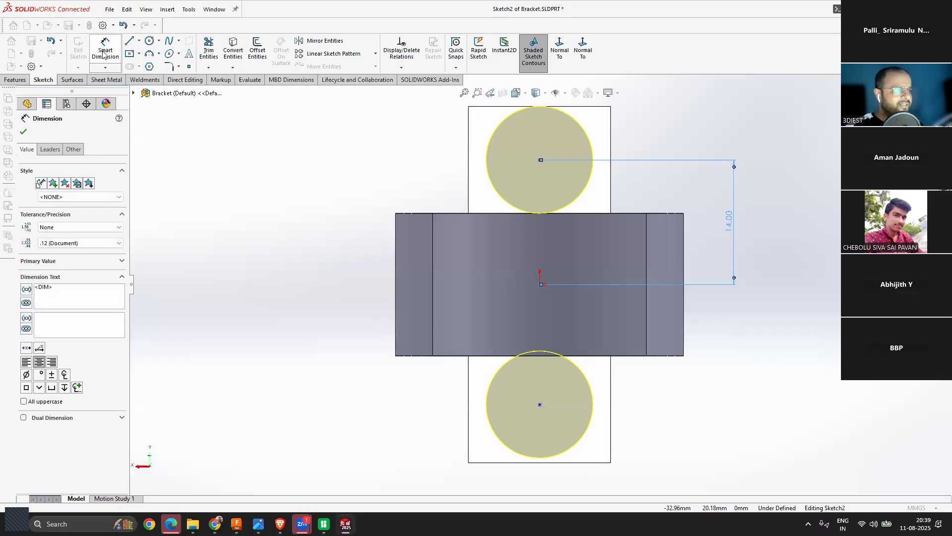
left_click(105, 50)
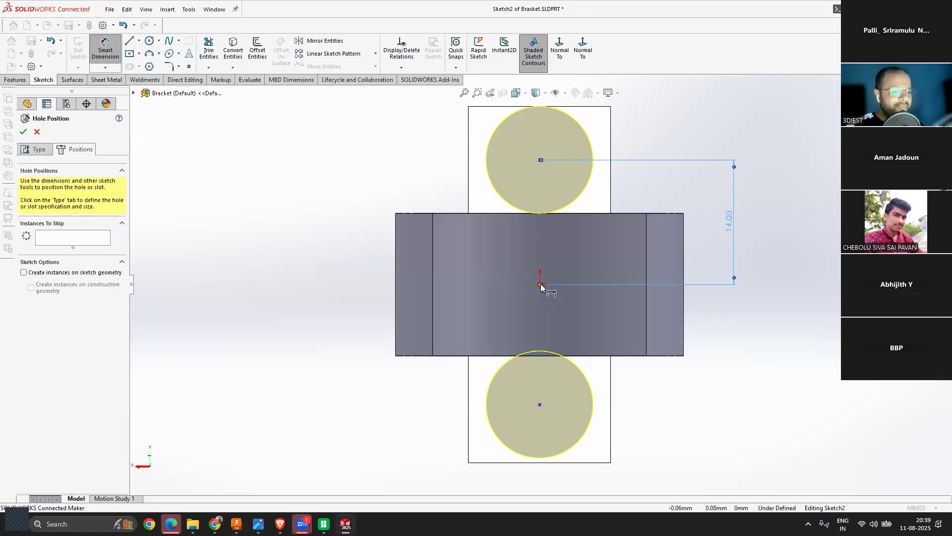
left_click(540, 285)
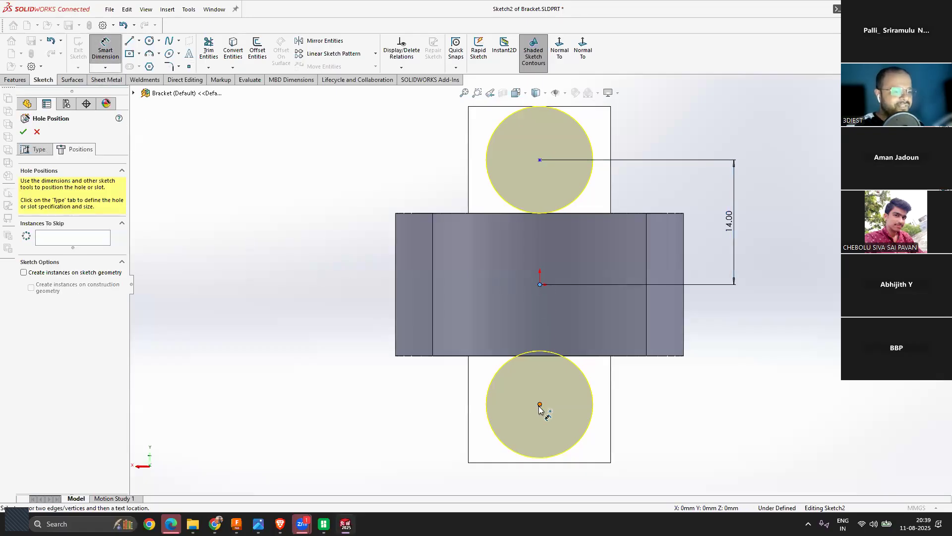
left_click(539, 405)
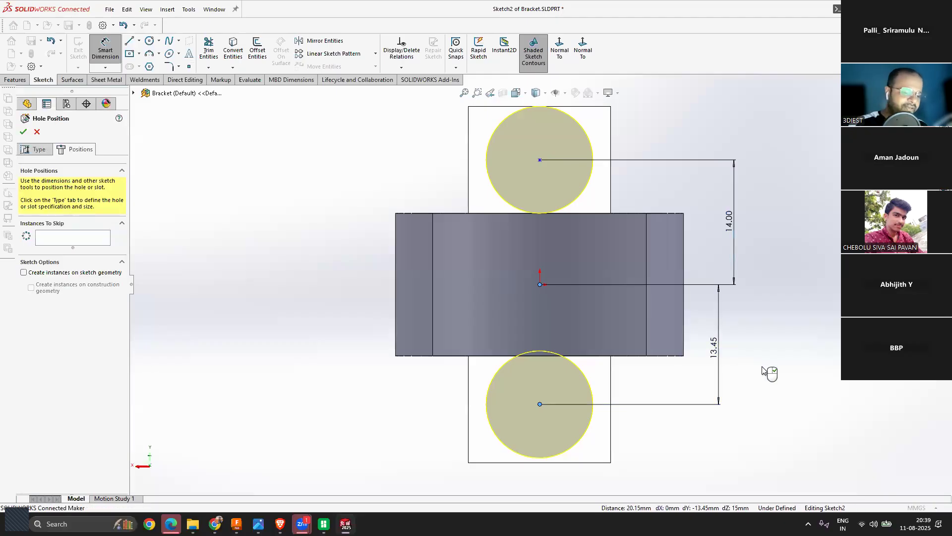
double_click(713, 348)
type("14")
key("Return")
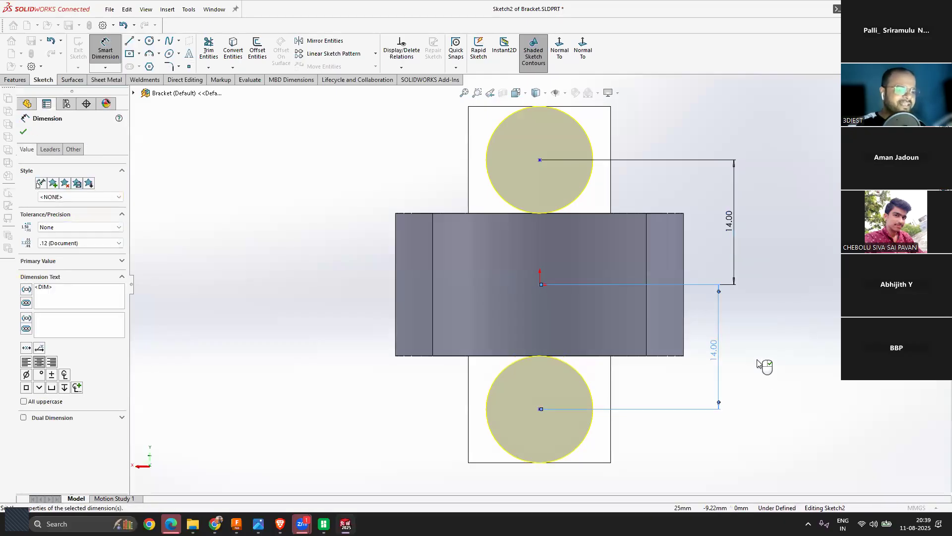
left_click(25, 132)
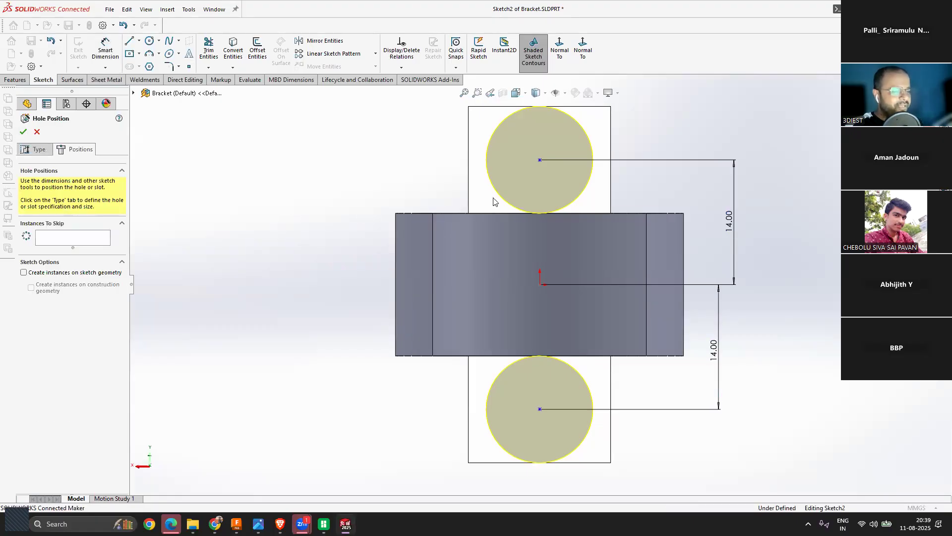
left_click(541, 177)
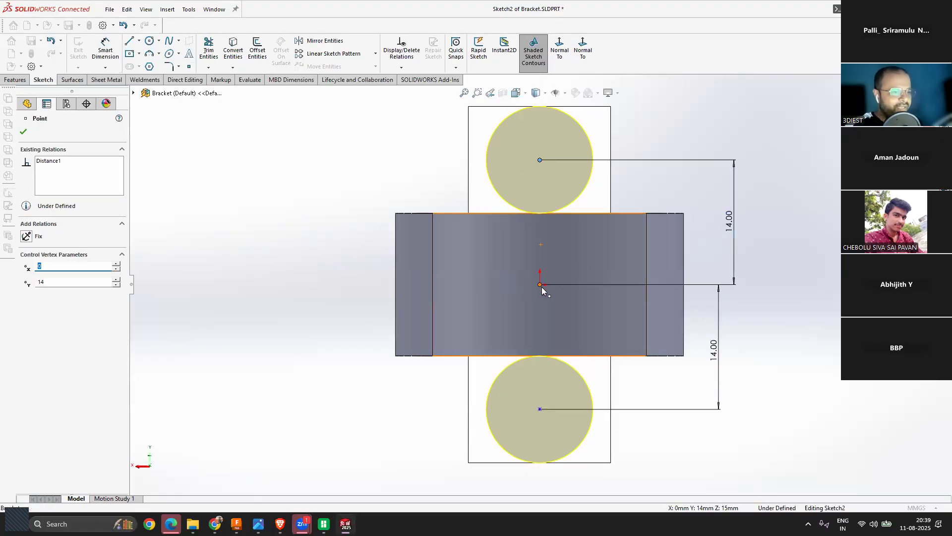
left_click(540, 285, "ctrl")
left_click(541, 408, "ctrl")
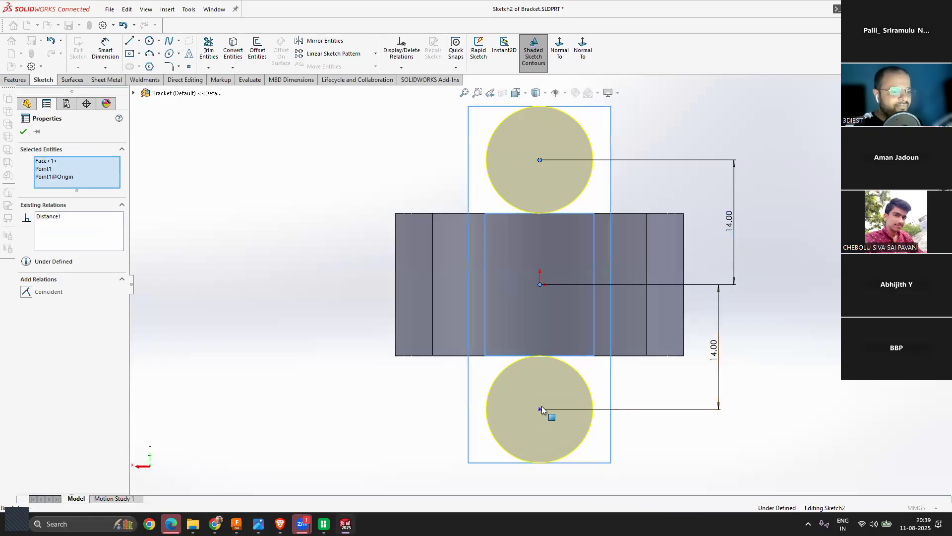
left_click(540, 409, "ctrl")
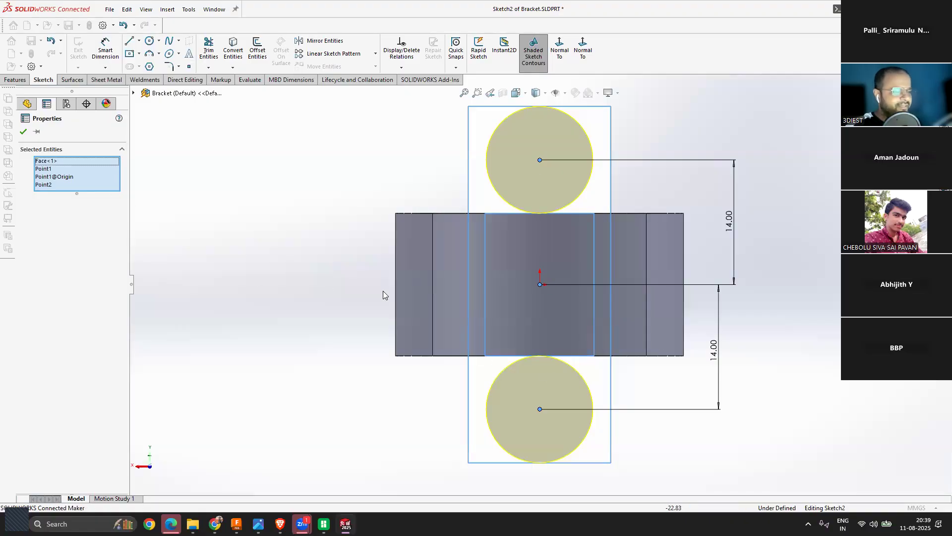
left_click(50, 161)
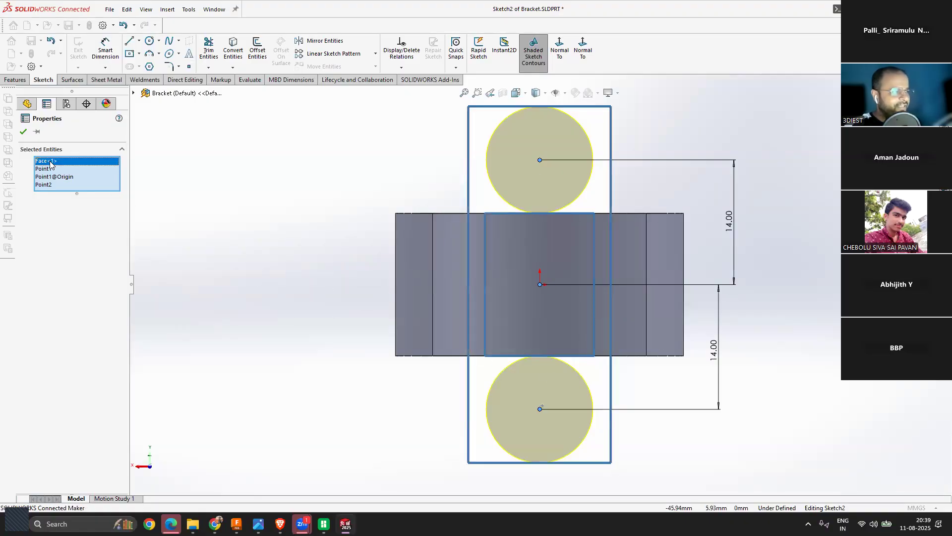
key("Delete")
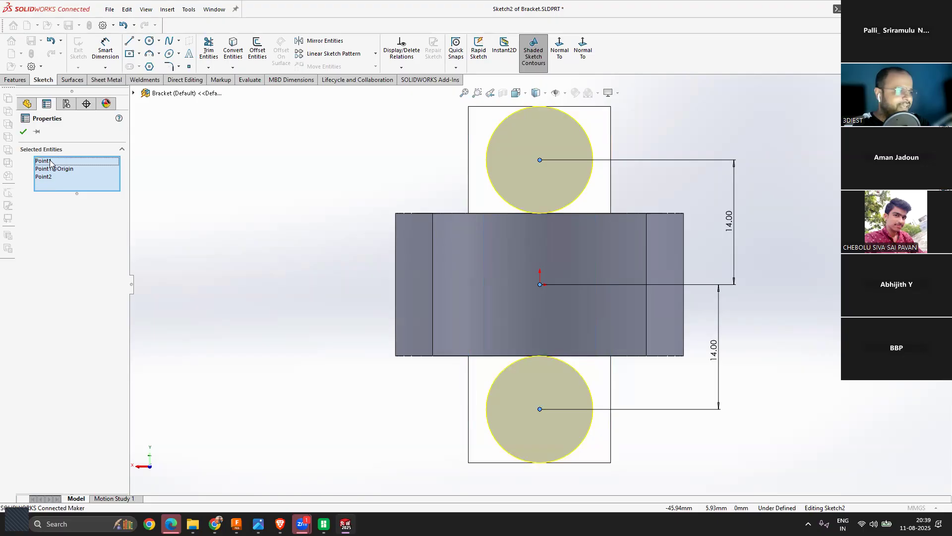
left_click(233, 282)
Step: Add a Vertical relation between the two hole centres and the origin
left_click(540, 160)
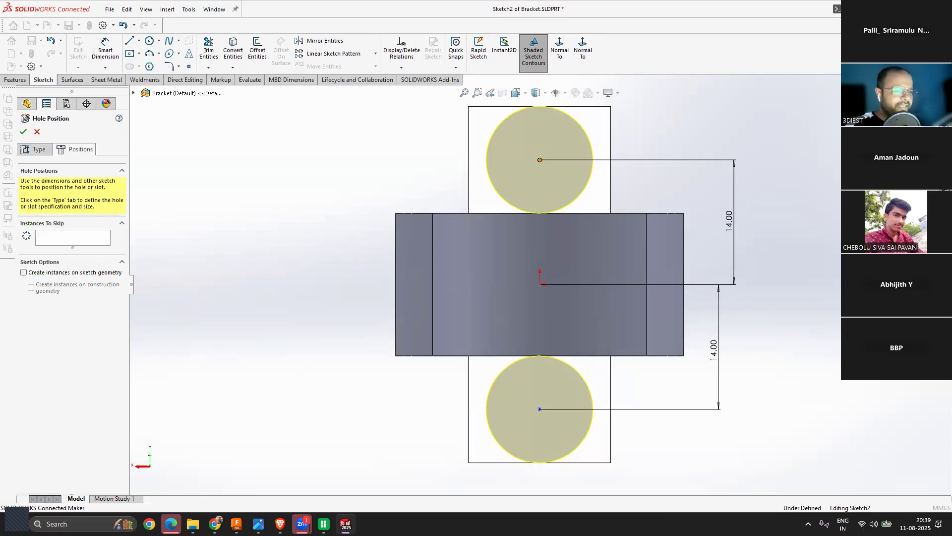
left_click(540, 285, "ctrl")
left_click(540, 408, "ctrl")
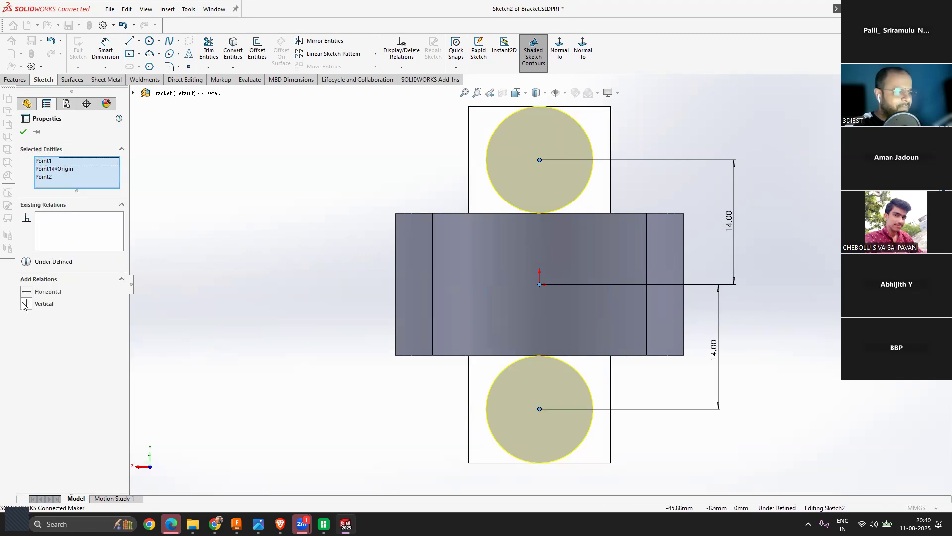
left_click(23, 132)
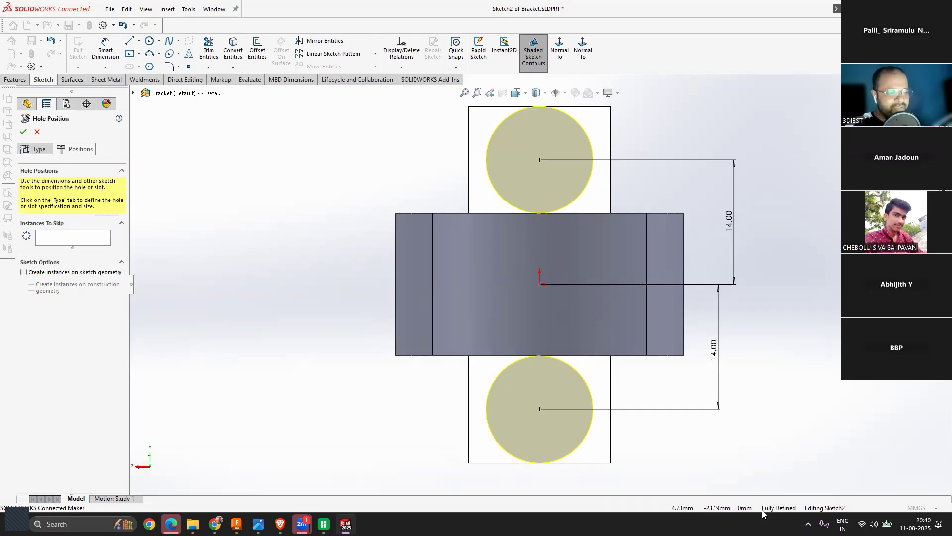
Step: Change both holes to M4 ISO countersinks of type CTSK Flat ISO 7046-1 and create them in the base block
left_click(40, 149)
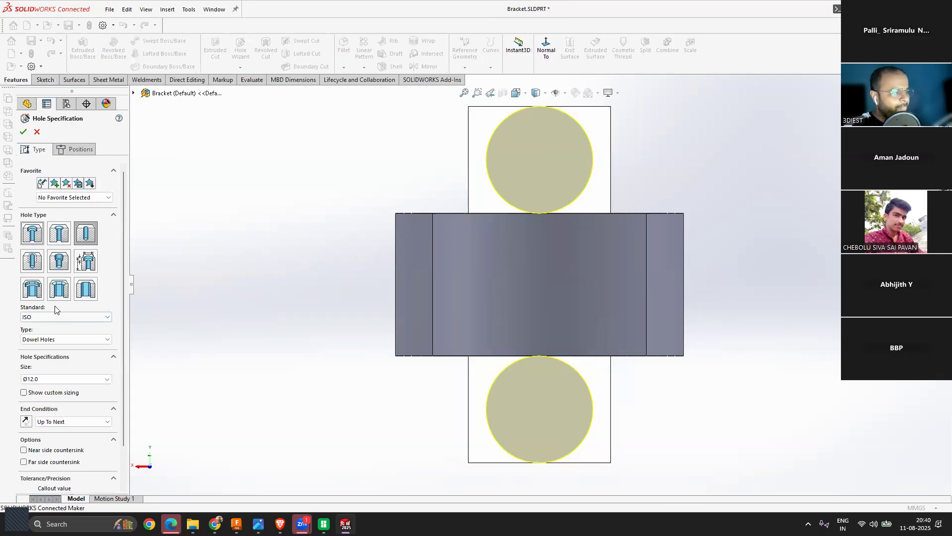
left_click(58, 238)
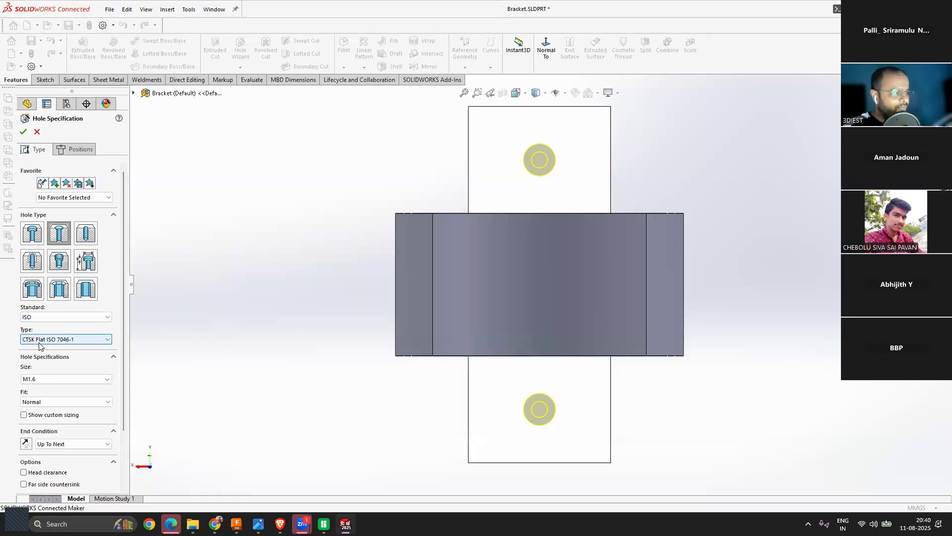
left_click(43, 379)
left_click(36, 421)
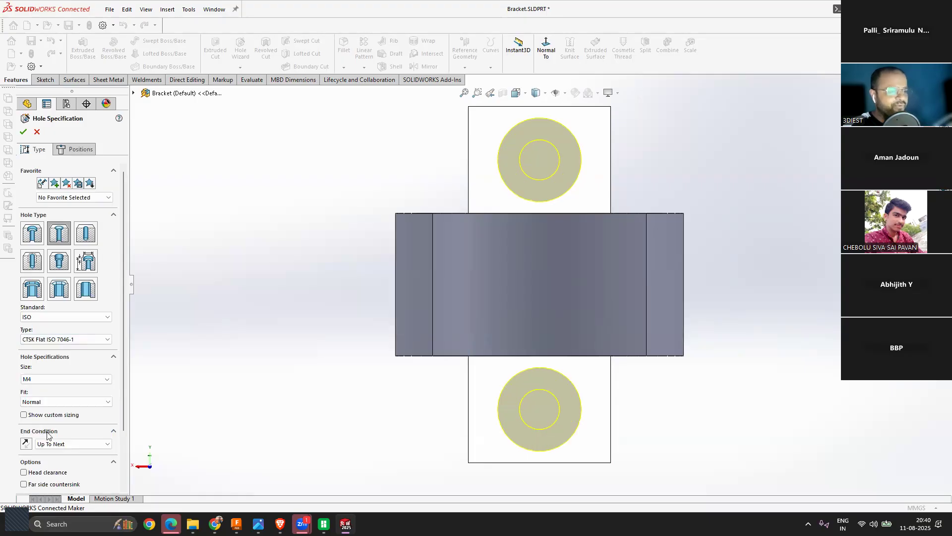
middle_click_drag(684, 217, 496, 323)
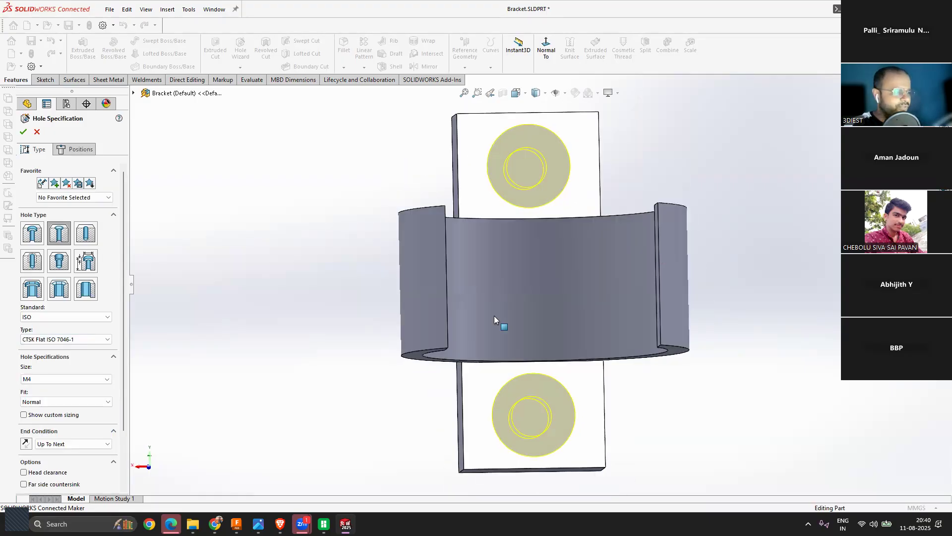
scroll(124, 475, "down", 2)
scroll(124, 475, "down", 1)
middle_click_drag(440, 388, 418, 280)
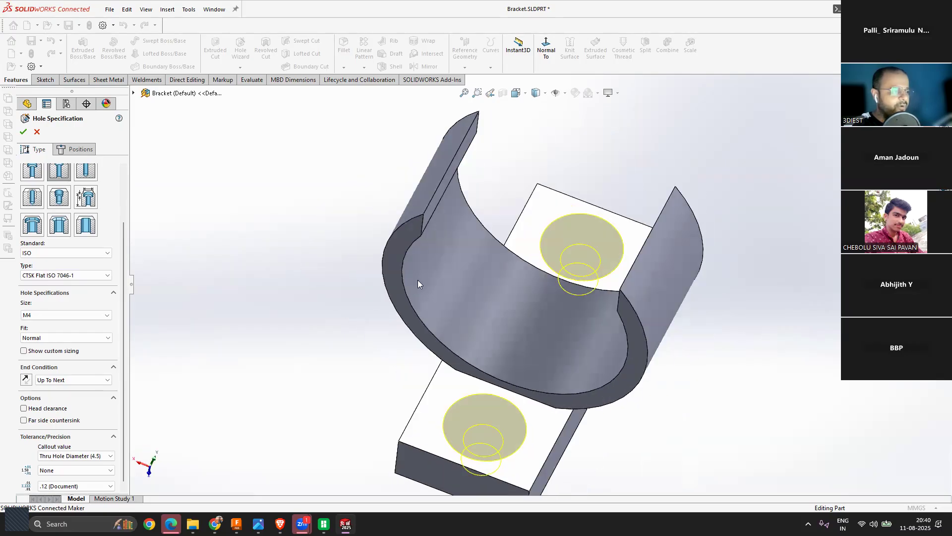
left_click(24, 133)
middle_click_drag(634, 222, 491, 372)
scroll(491, 372, "down", 3)
left_click(491, 367)
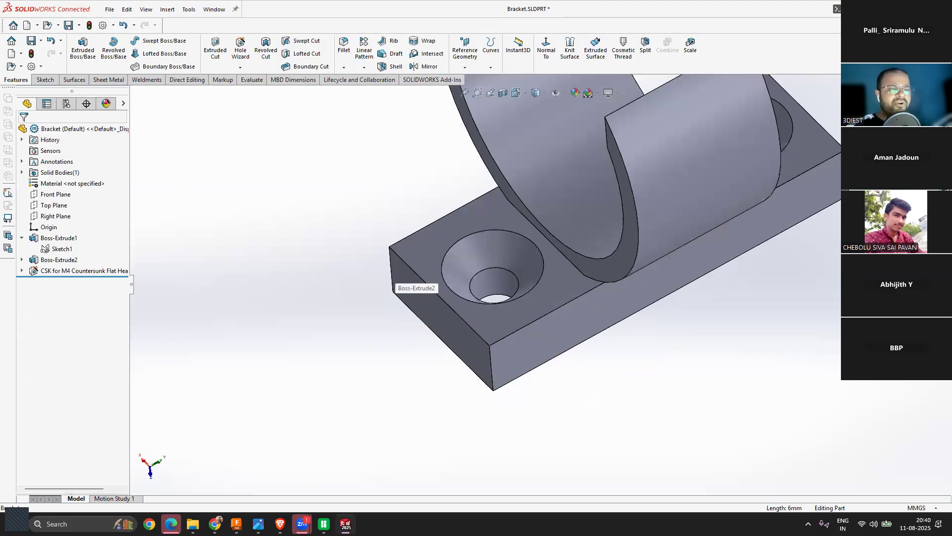
Step: Chamfer the four short corner edges of the base block with a distance of 2 mm at 45 degrees
scroll(581, 378, "up", 6)
scroll(669, 206, "down", 3)
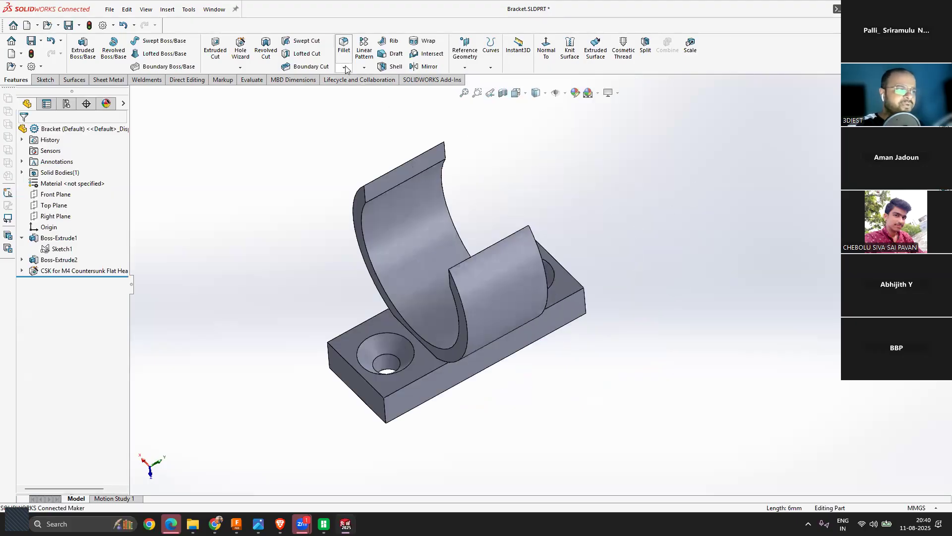
left_click(346, 67)
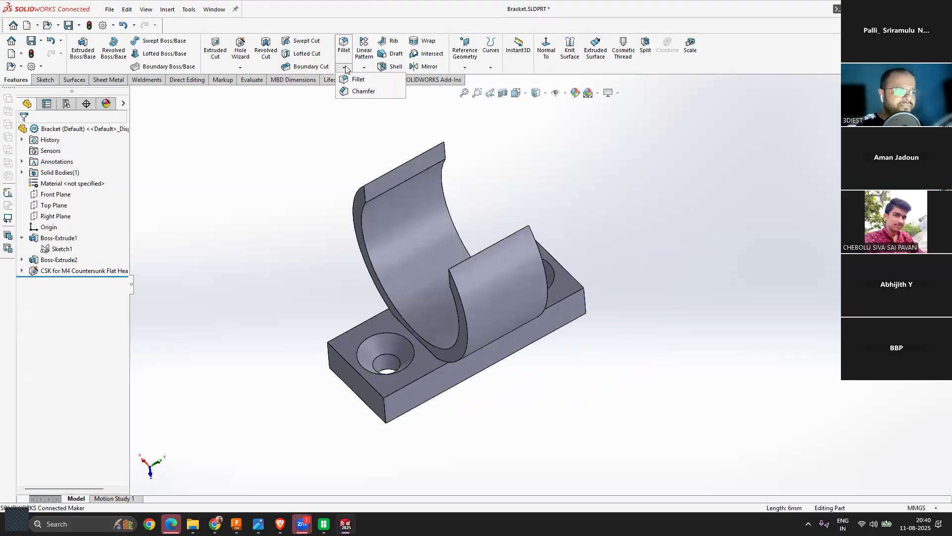
left_click(354, 93)
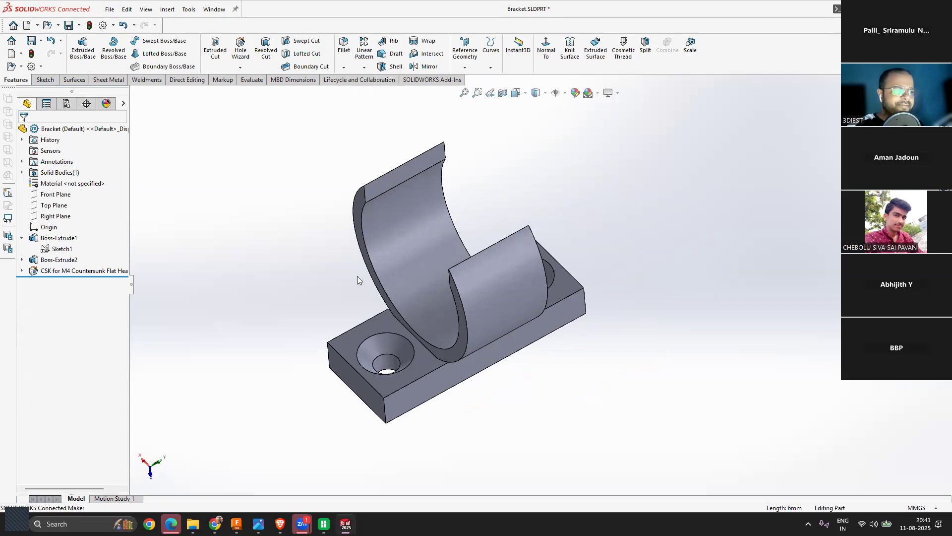
left_click(385, 410)
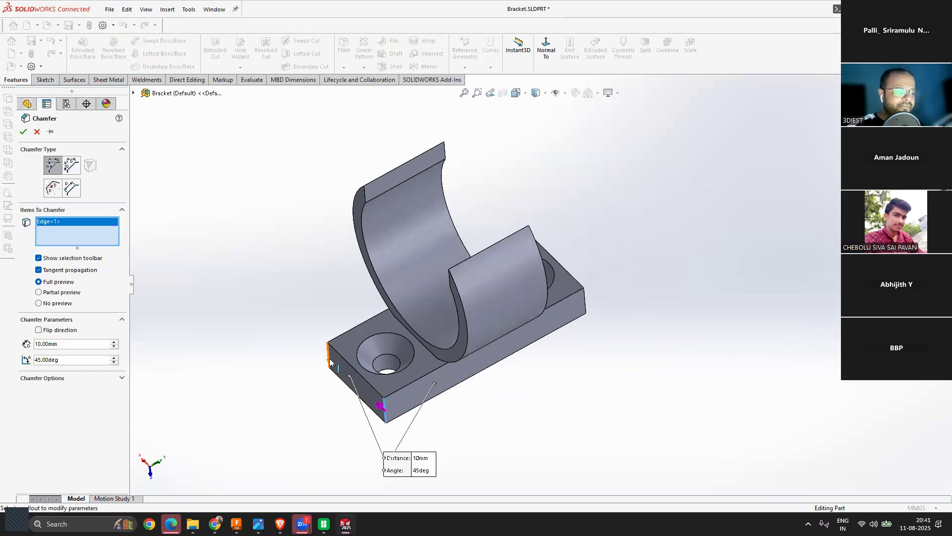
left_click(330, 361)
middle_click_drag(608, 316, 583, 320)
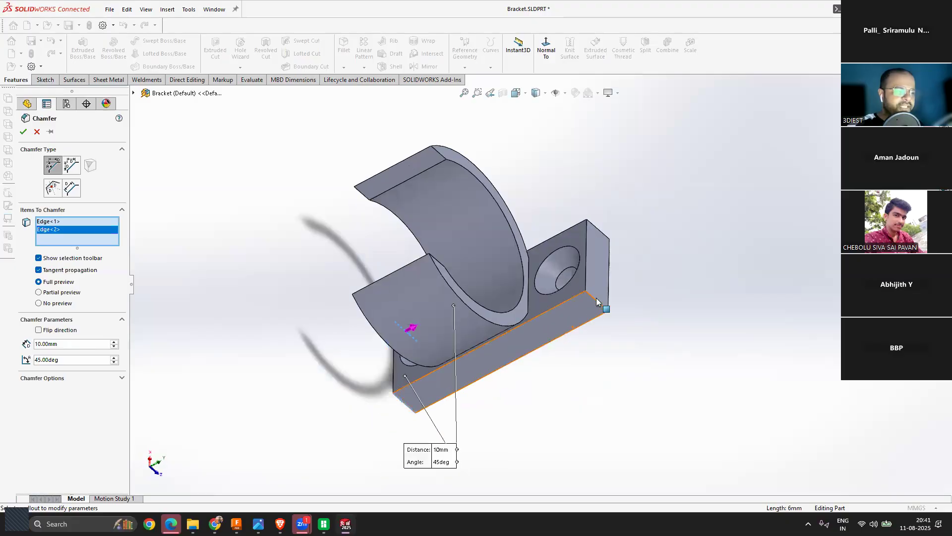
left_click(598, 301)
left_click(600, 230)
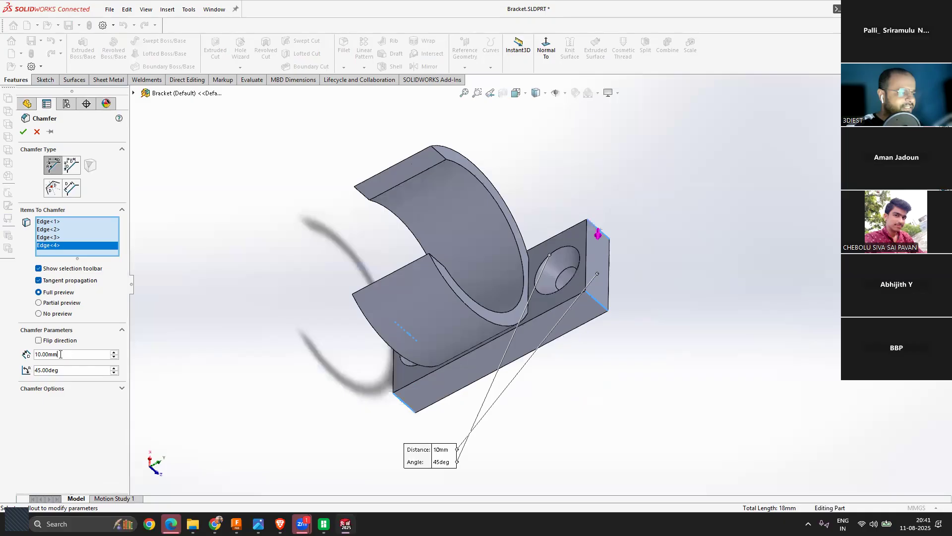
type("2")
key("Return")
middle_click_drag(222, 265, 349, 328)
left_click(24, 131)
Step: Fillet the two outer tip edges at the ring's opening with a 0.4 mm radius
middle_click_drag(247, 365, 450, 371)
scroll(449, 374, "down", 3)
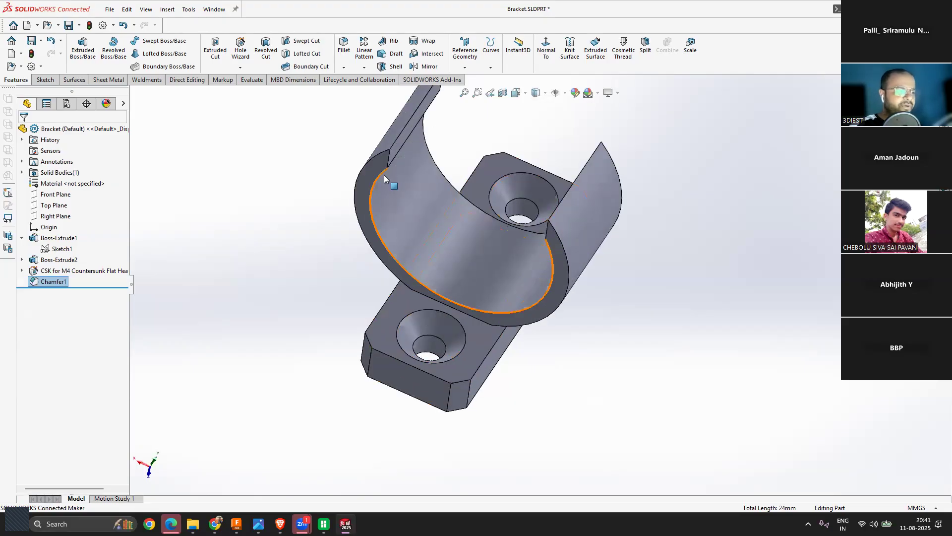
scroll(454, 179, "up", 4)
scroll(454, 180, "down", 4)
middle_click_drag(422, 241, 448, 257)
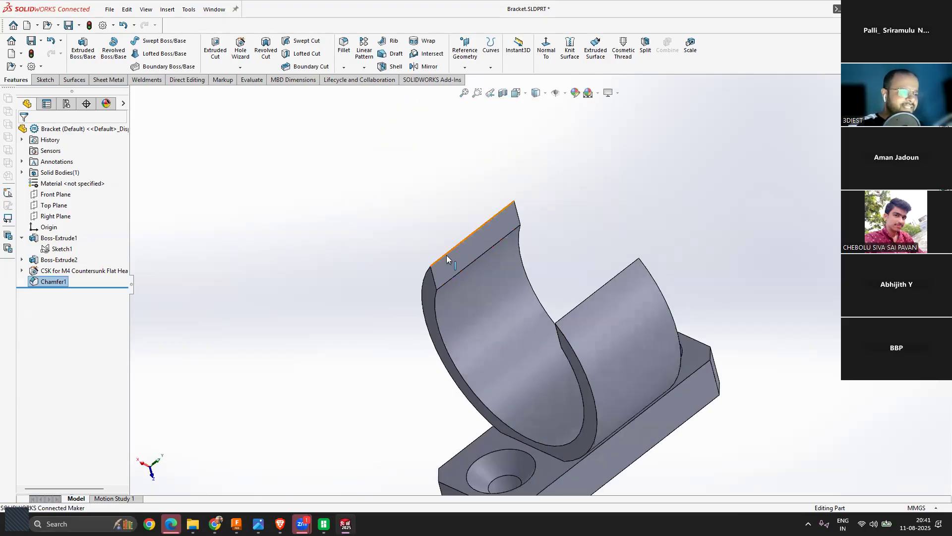
left_click(446, 258)
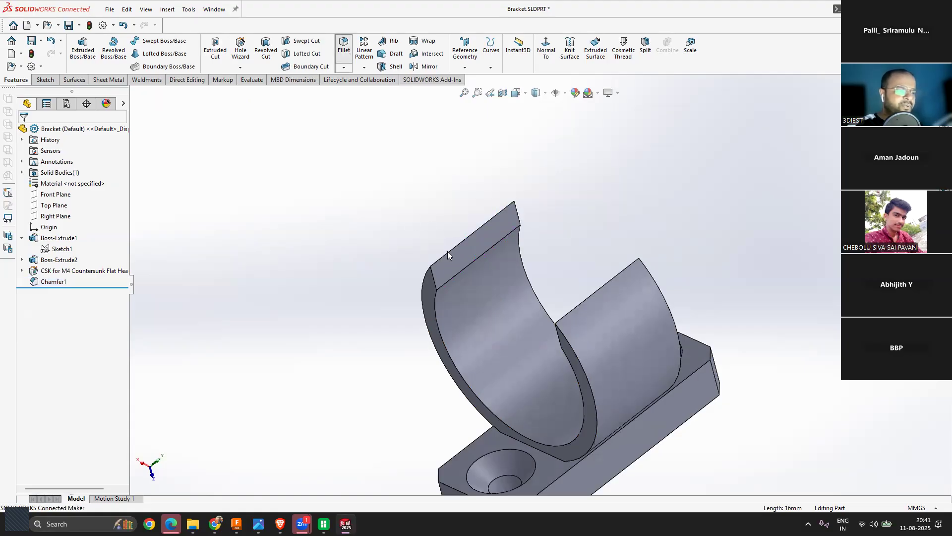
middle_click_drag(431, 280, 519, 283)
left_click(603, 268)
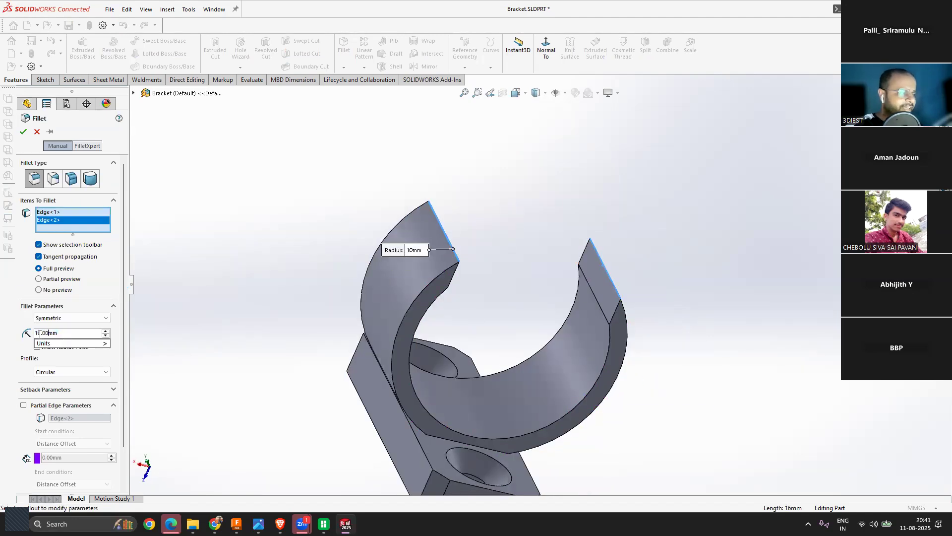
type("0.4")
key("Return")
scroll(615, 312, "down", 2)
middle_click_drag(615, 311, 577, 281)
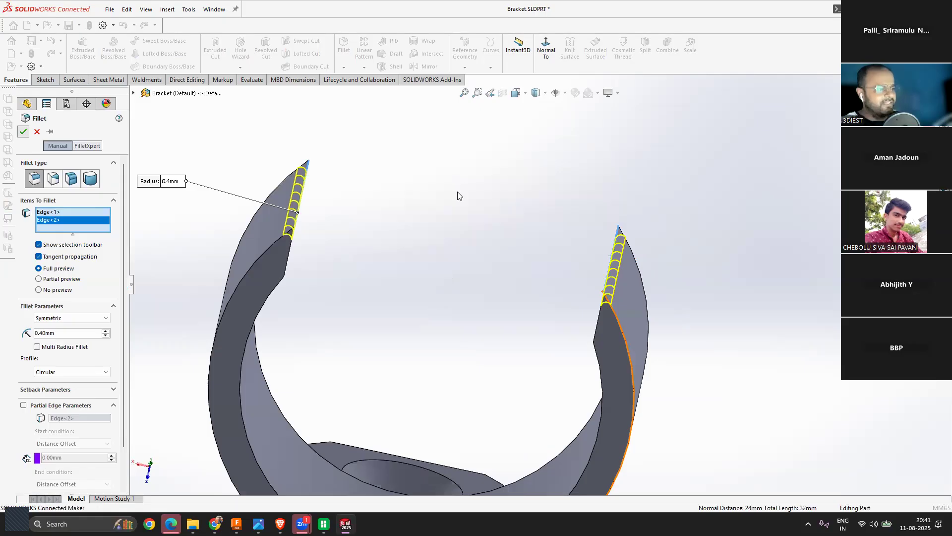
Step: Fillet the edges of the ring's two outer side faces and its inner face with a 0.4 mm radius
scroll(459, 212, "up", 3)
middle_click_drag(460, 212, 409, 284)
middle_click_drag(533, 290, 485, 278)
scroll(544, 428, "down", 7)
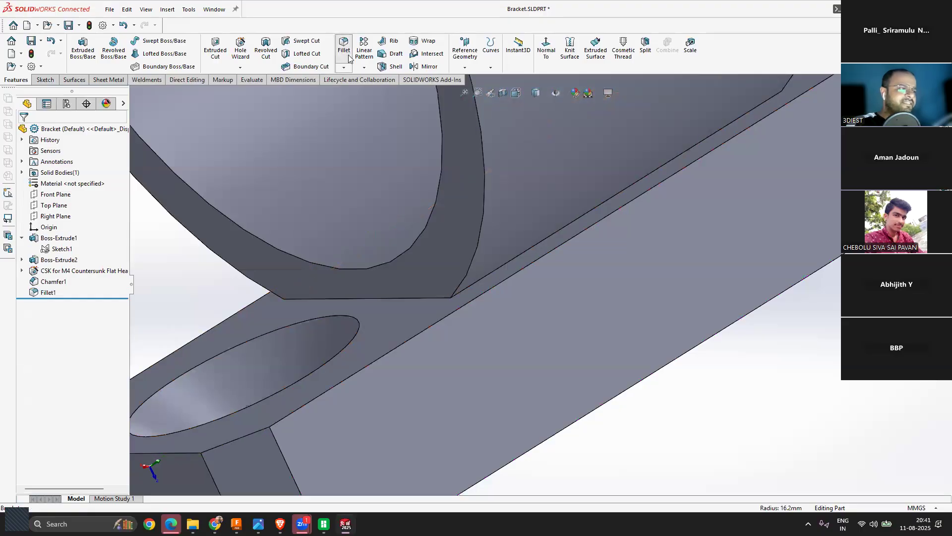
left_click(514, 258)
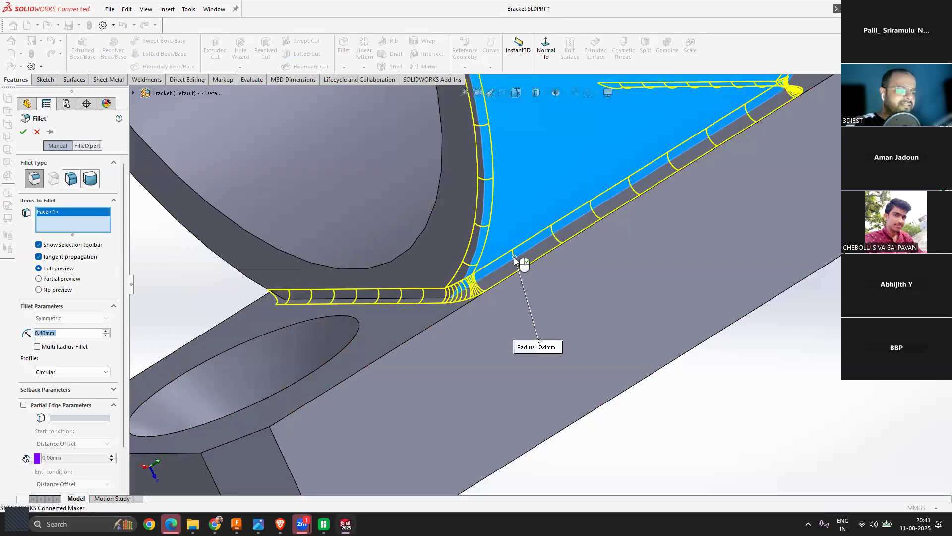
scroll(564, 271, "up", 8)
middle_click_drag(564, 270, 472, 242)
left_click(500, 266)
scroll(476, 277, "down", 5)
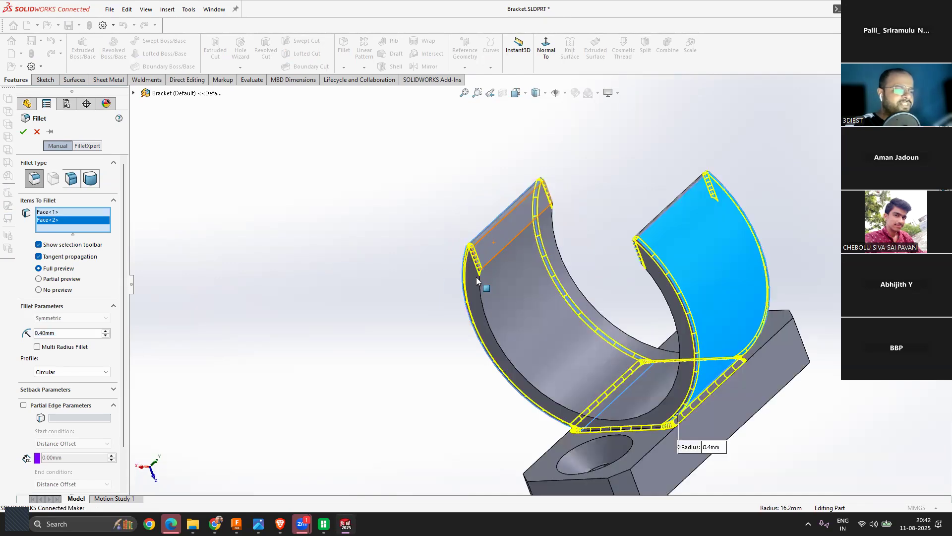
left_click(494, 311)
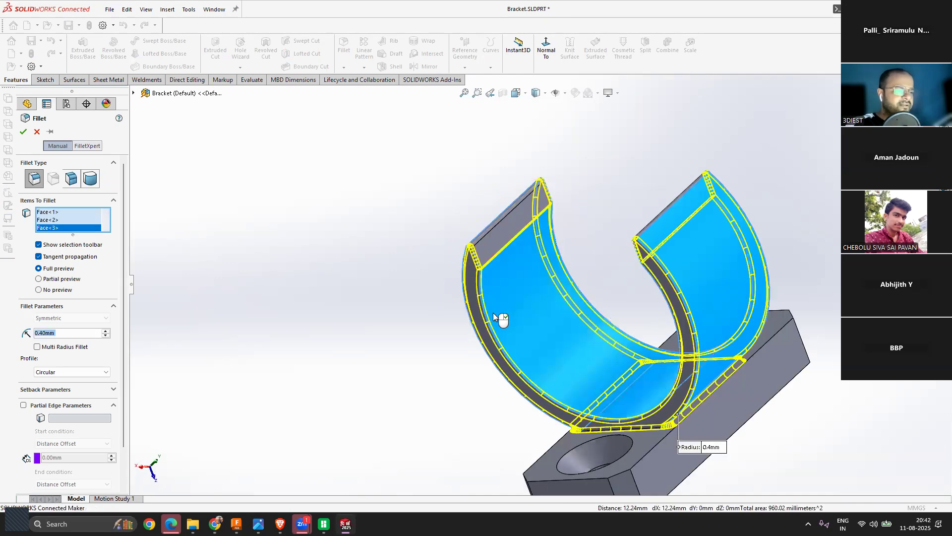
middle_click_drag(493, 312, 407, 248)
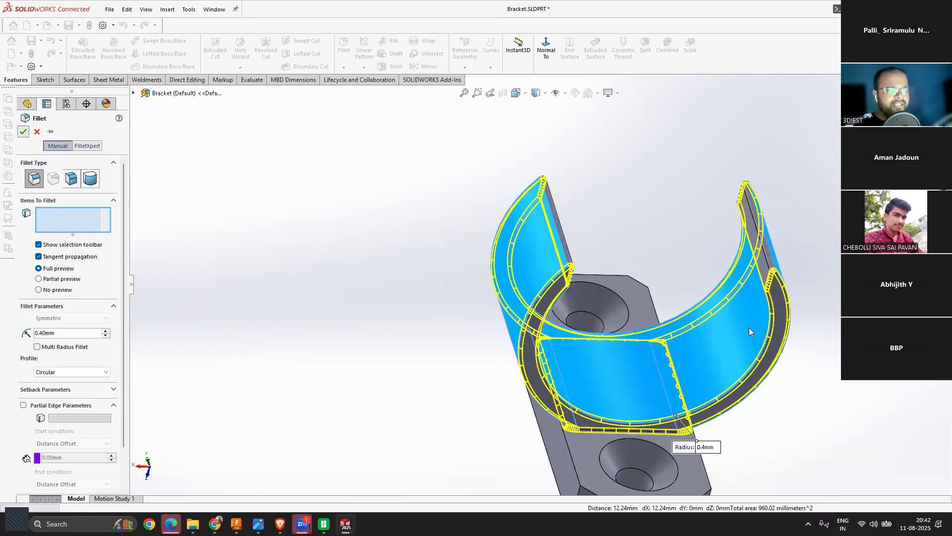
key("Return")
Step: Check the filleted ring and countersunk holes from several angles and save the part
middle_click_drag(679, 254, 606, 400)
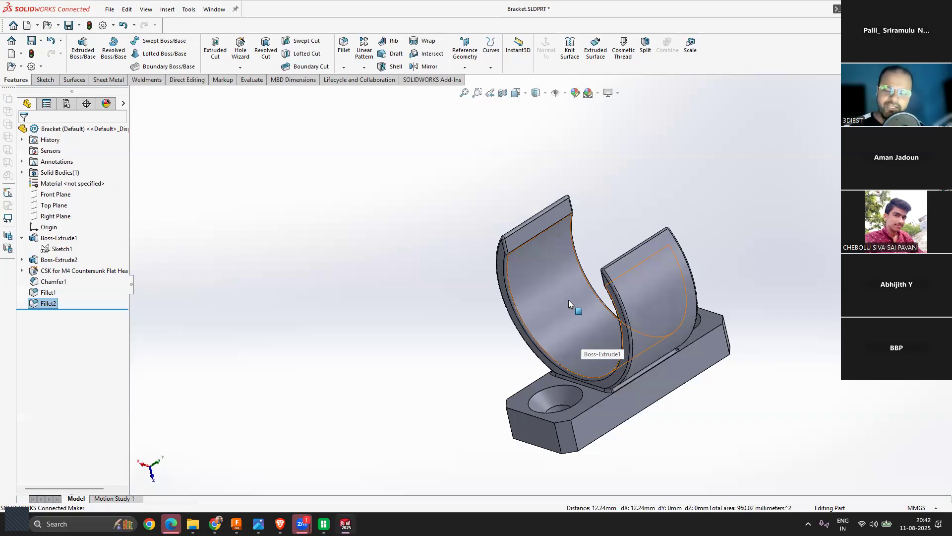
middle_click_drag(558, 276, 479, 362)
scroll(521, 252, "down", 2)
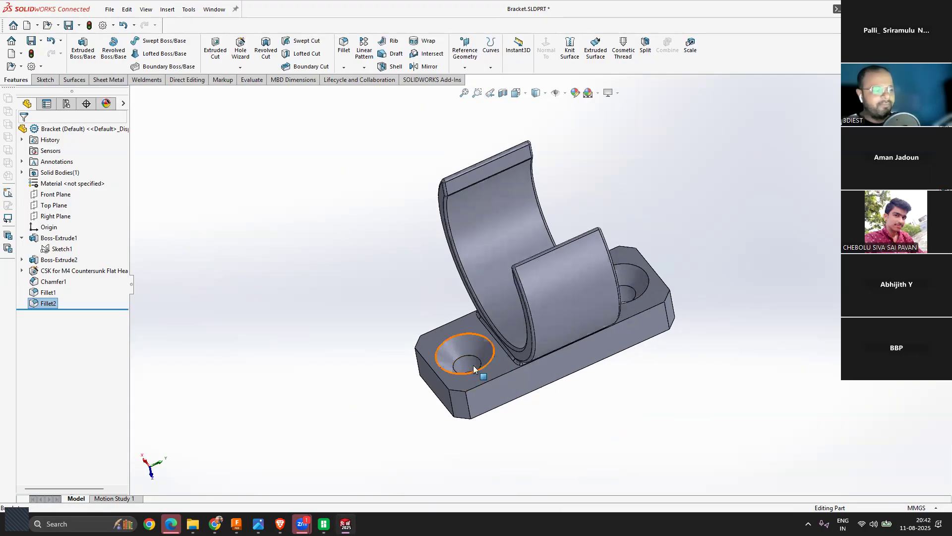
middle_click_drag(630, 276, 558, 259)
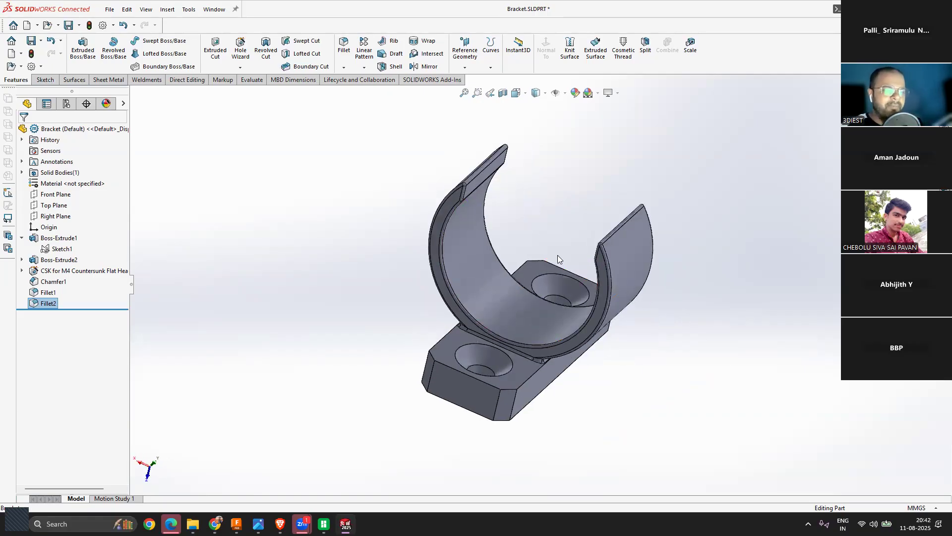
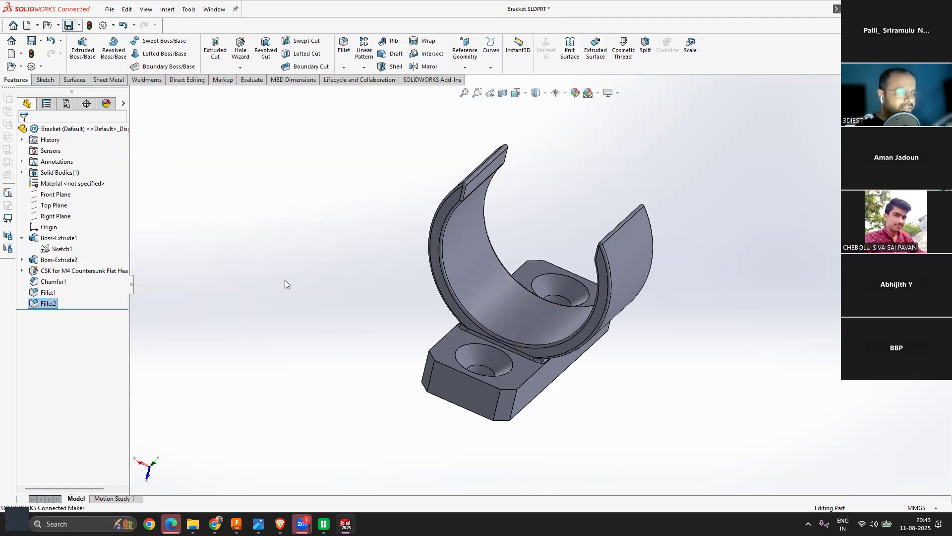
left_click(68, 25)
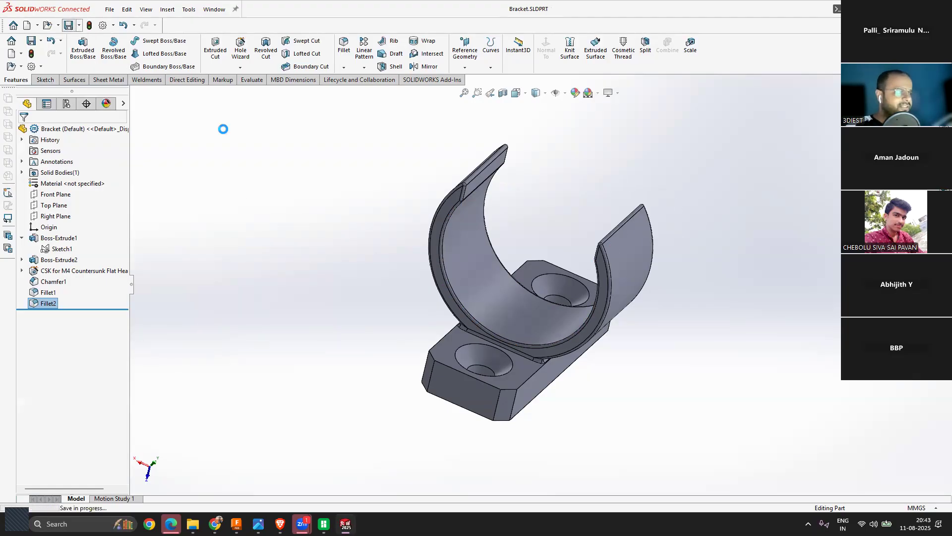
Step: Close the saved Bracket part and create a new assembly document
key("ctrl+w")
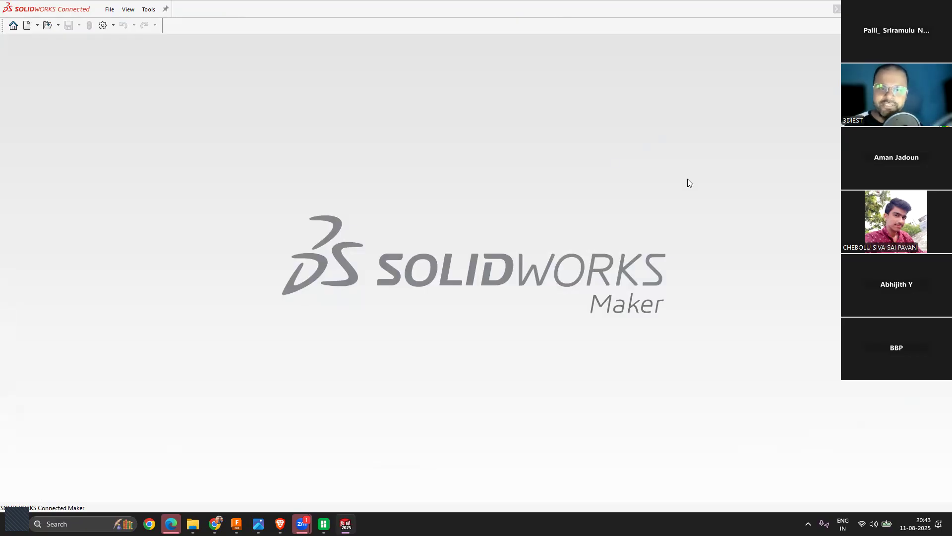
left_click(110, 10)
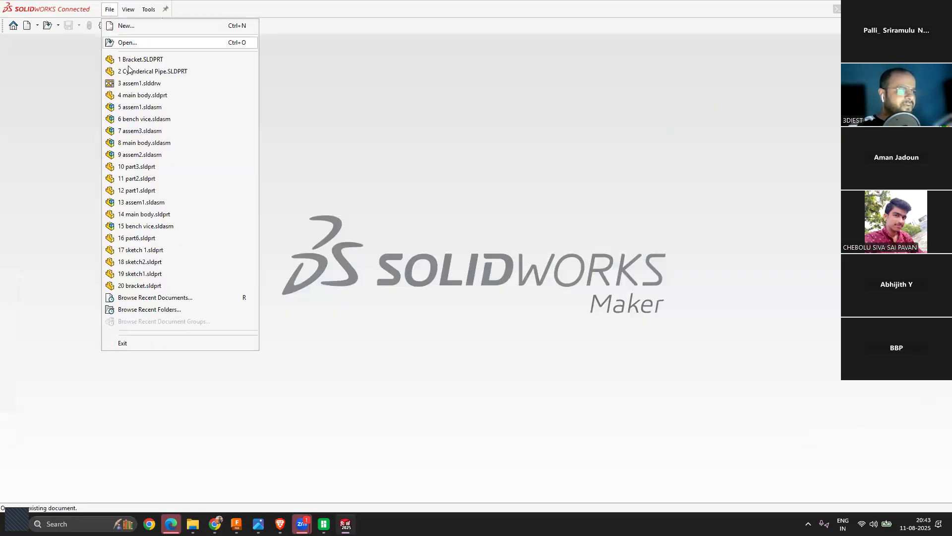
left_click(129, 27)
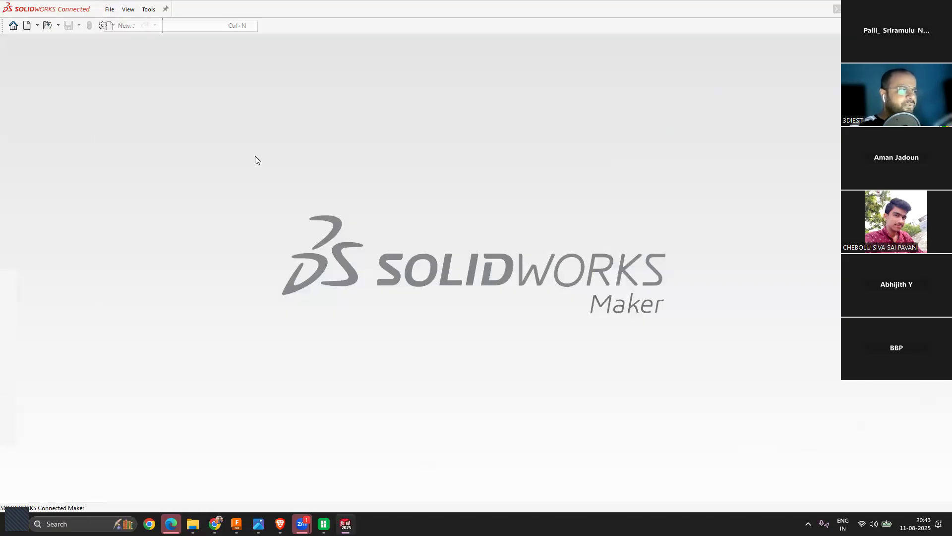
left_click(479, 229)
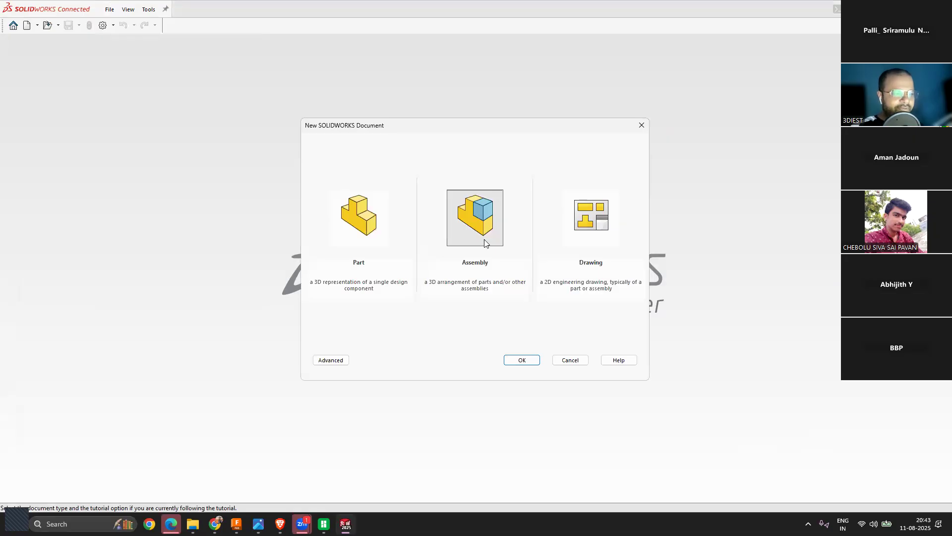
left_click(517, 360)
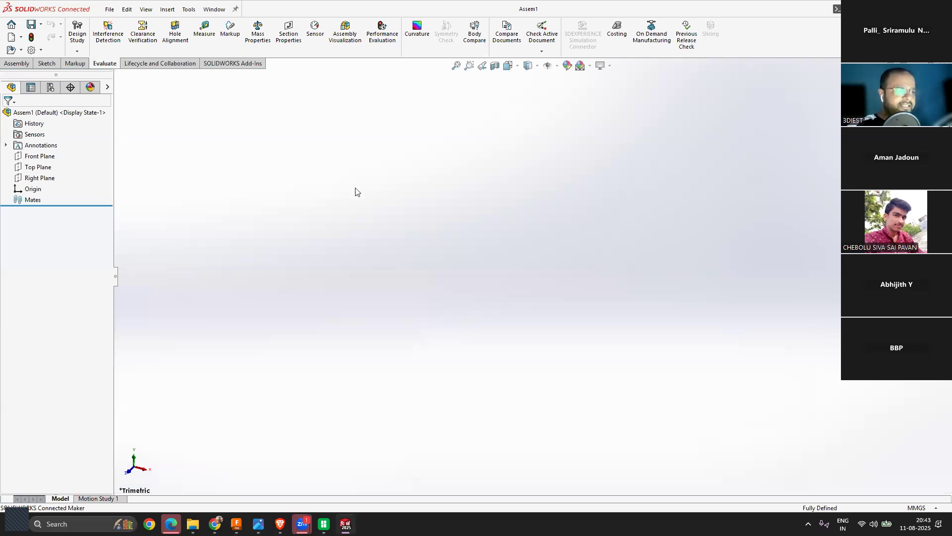
Step: Insert Bracket.SLDPRT as a component and rotate it 90 degrees about X and 90 degrees about Y before placement
left_click(17, 63)
left_click(129, 33)
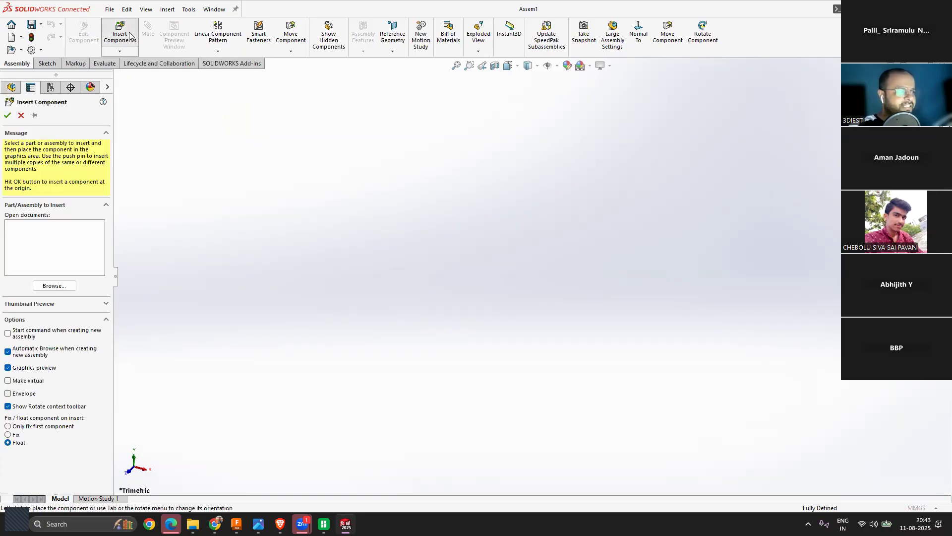
left_click(54, 287)
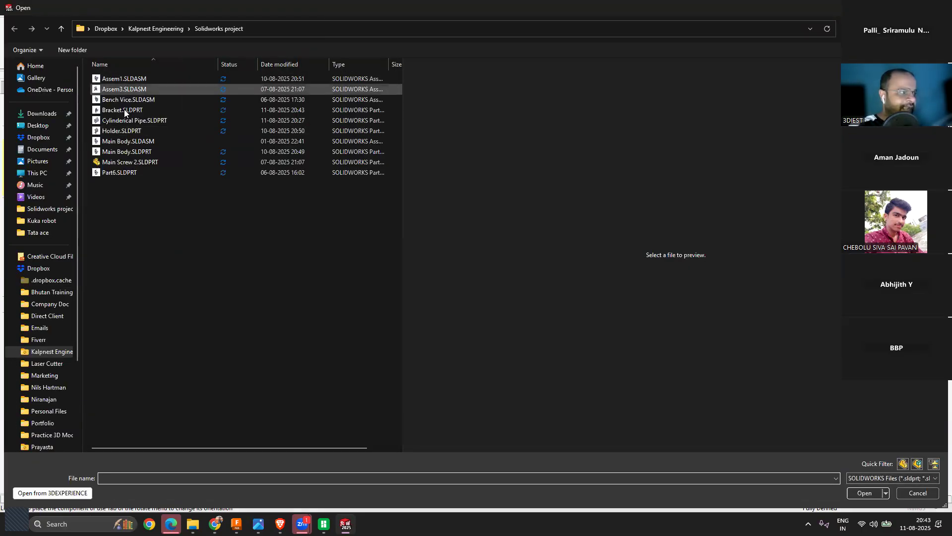
left_click(123, 111)
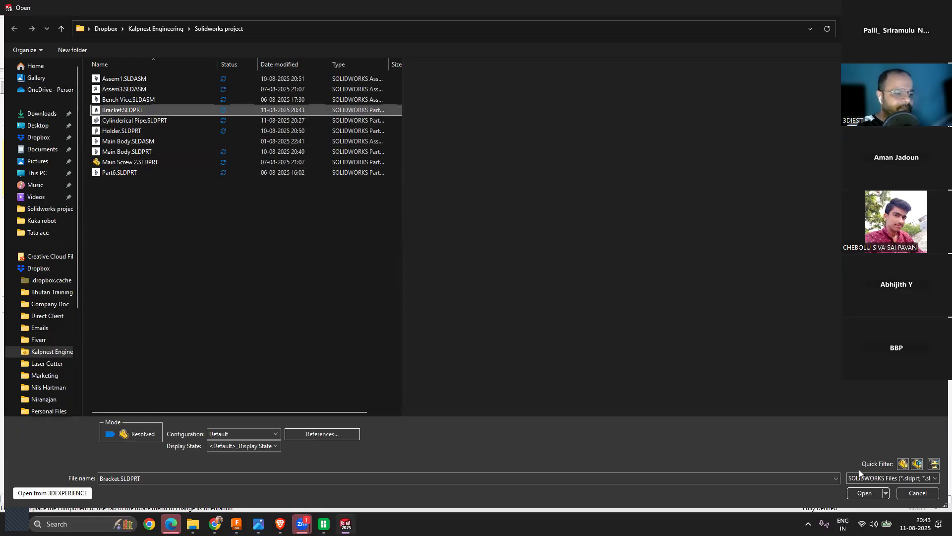
key("Return")
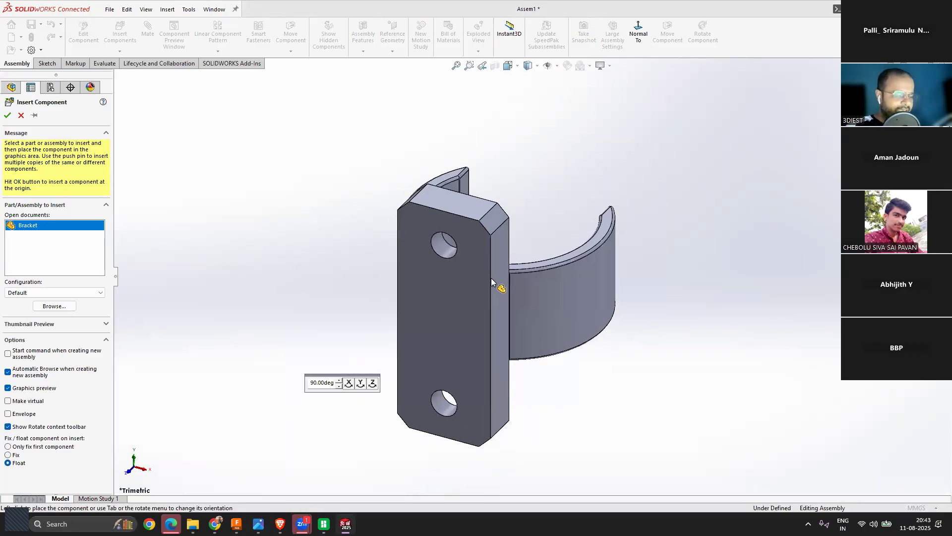
left_click(348, 384)
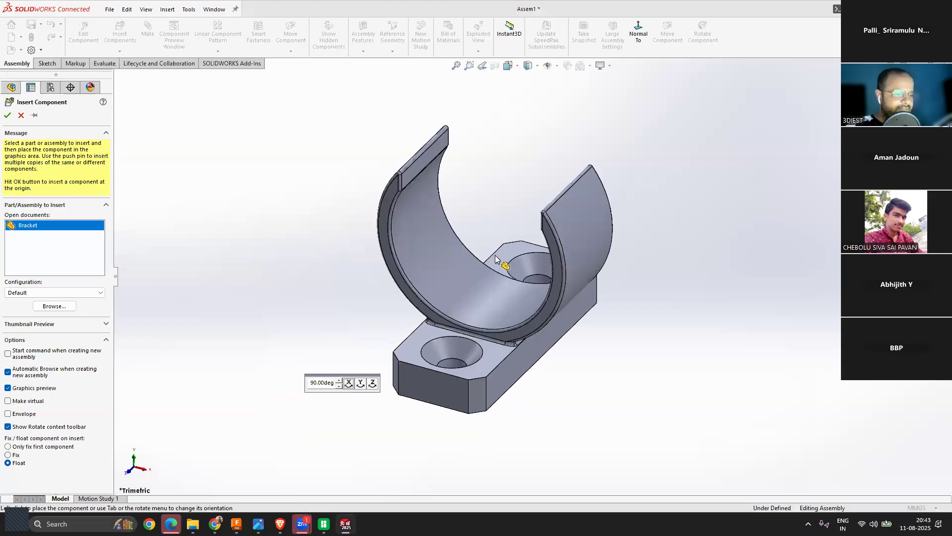
left_click(360, 384)
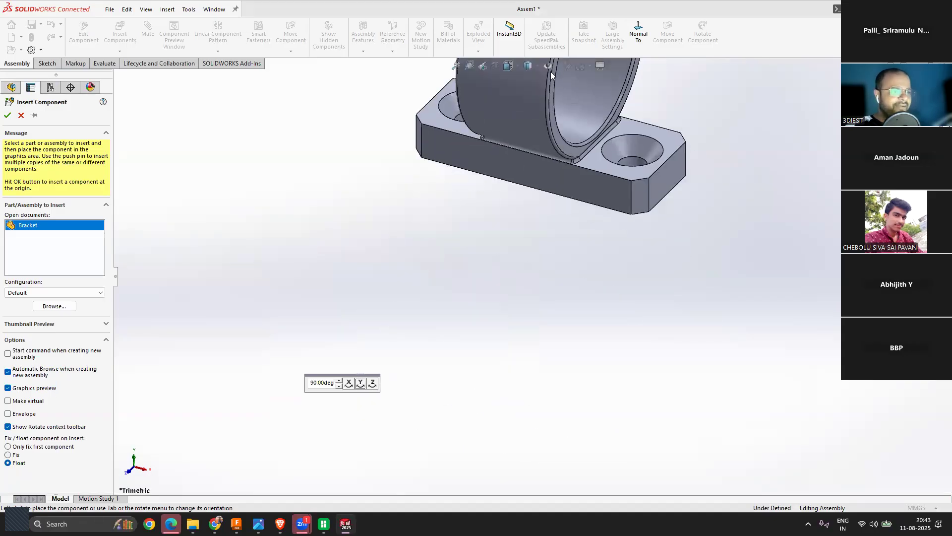
Step: Show the origins and place the bracket on the assembly origin
left_click(555, 67)
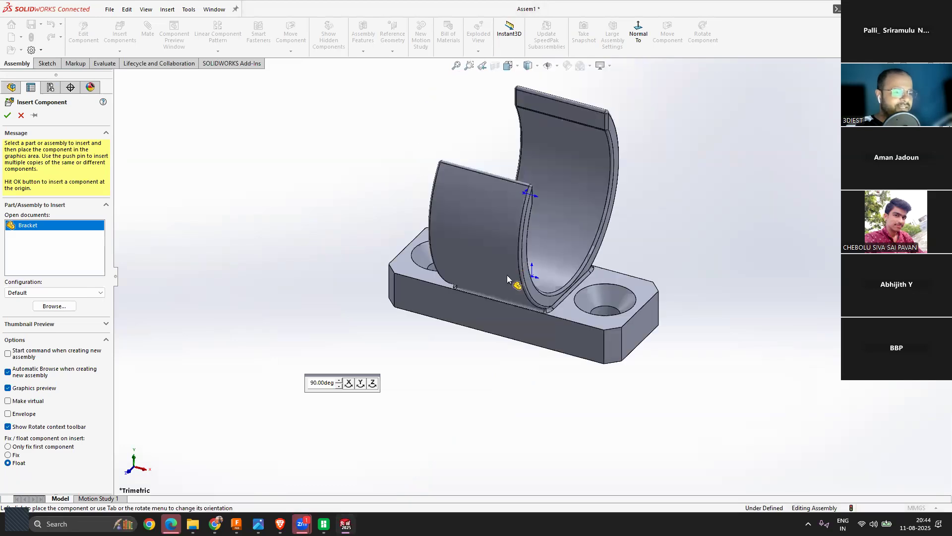
left_click(531, 276)
middle_click_drag(610, 311, 551, 315)
middle_click_drag(574, 358, 561, 344)
Step: Hide the origins and fix the Bracket component in place
left_click(557, 66)
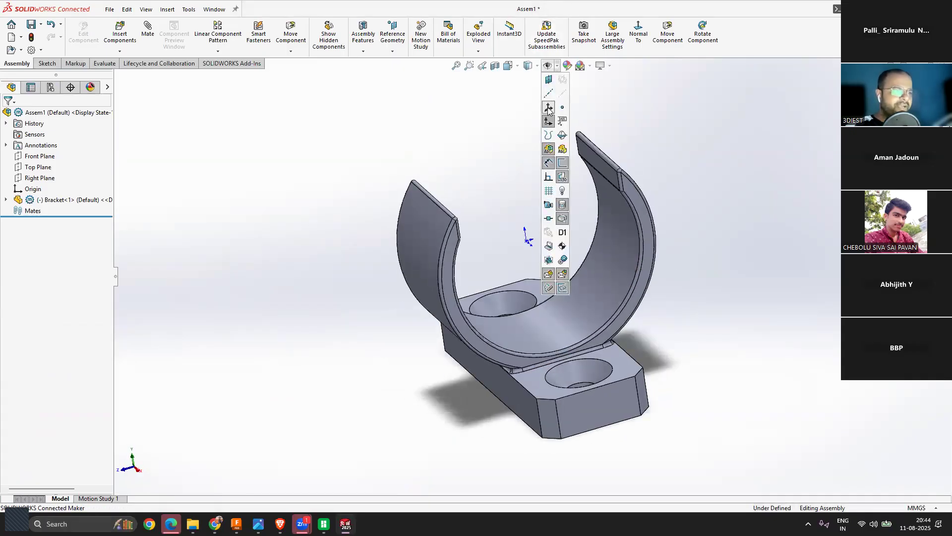
left_click(508, 163)
middle_click_drag(516, 189, 537, 185)
right_click(51, 206)
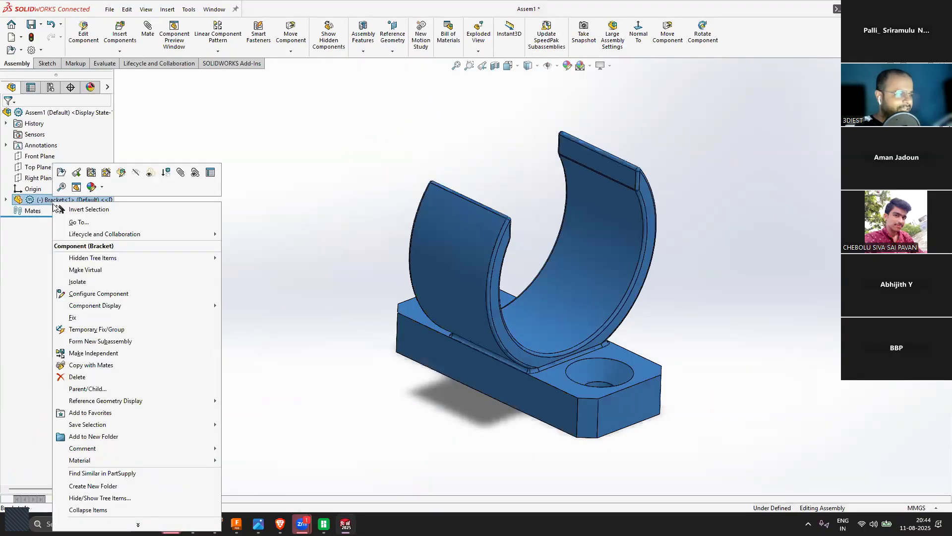
left_click(71, 316)
scroll(531, 289, "up", 3)
middle_click_drag(531, 289, 540, 320)
scroll(529, 326, "down", 2)
Step: Insert Cylinderical Pipe.SLDPRT, rotate it 90 degrees about Y and place it beside the bracket
left_click(120, 30)
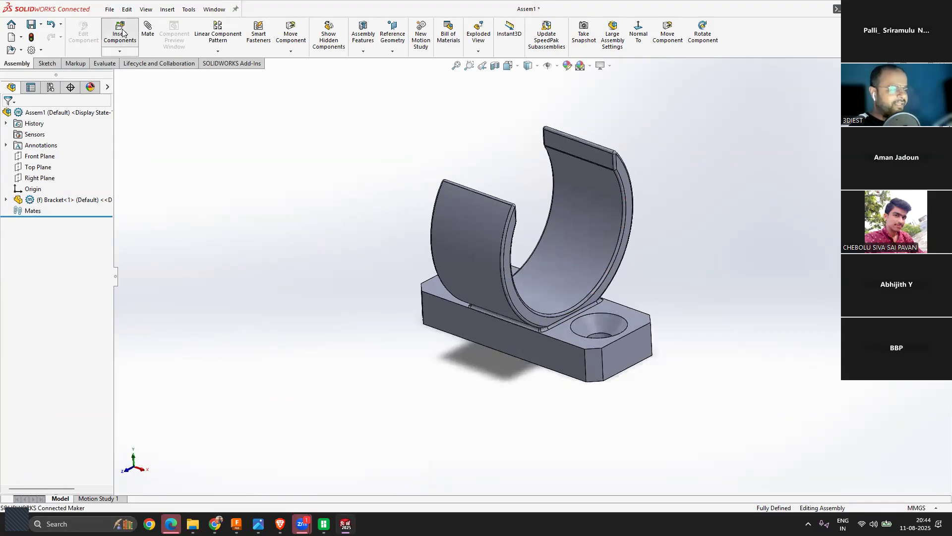
left_click(54, 286)
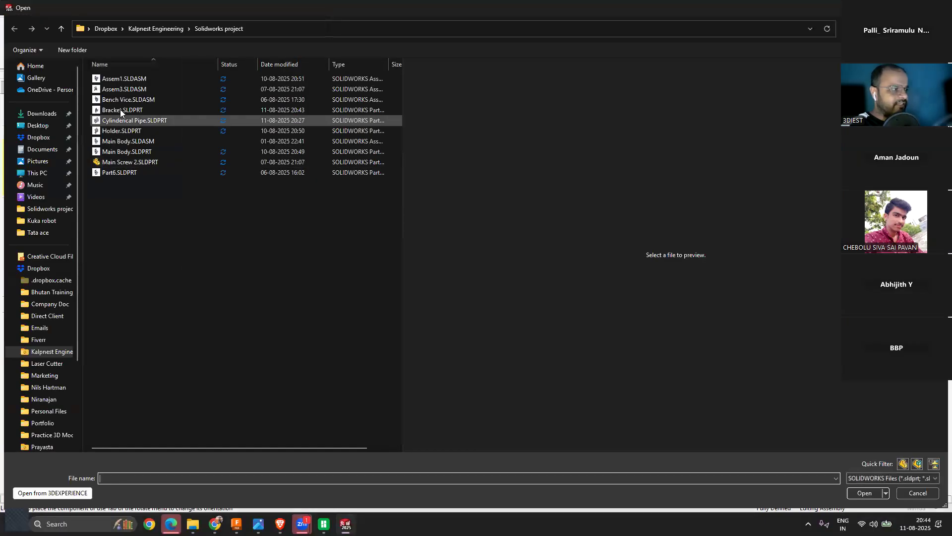
left_click(124, 119)
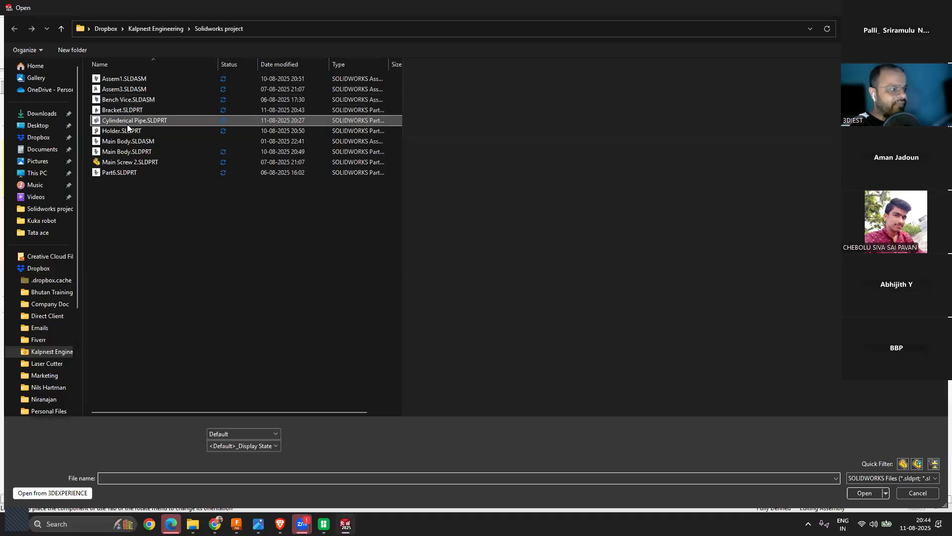
left_click(863, 493)
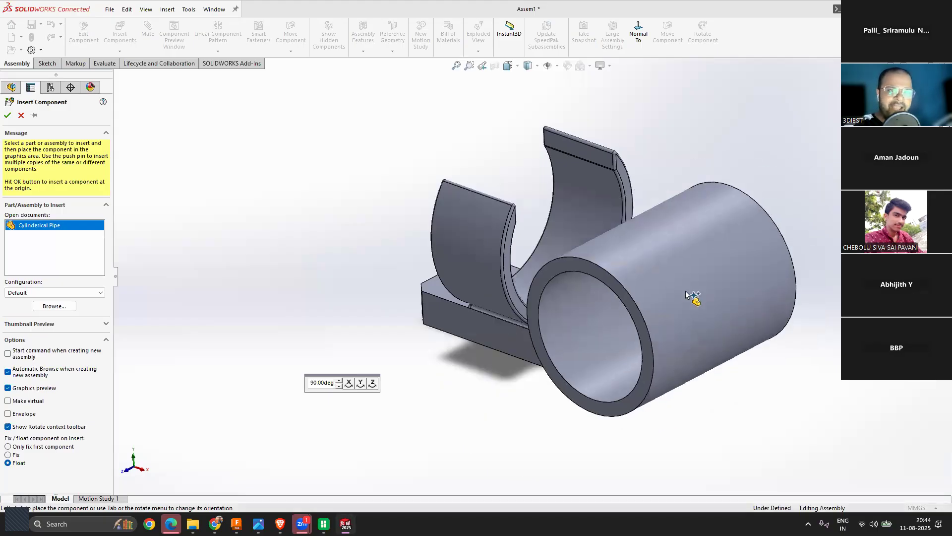
left_click(361, 385)
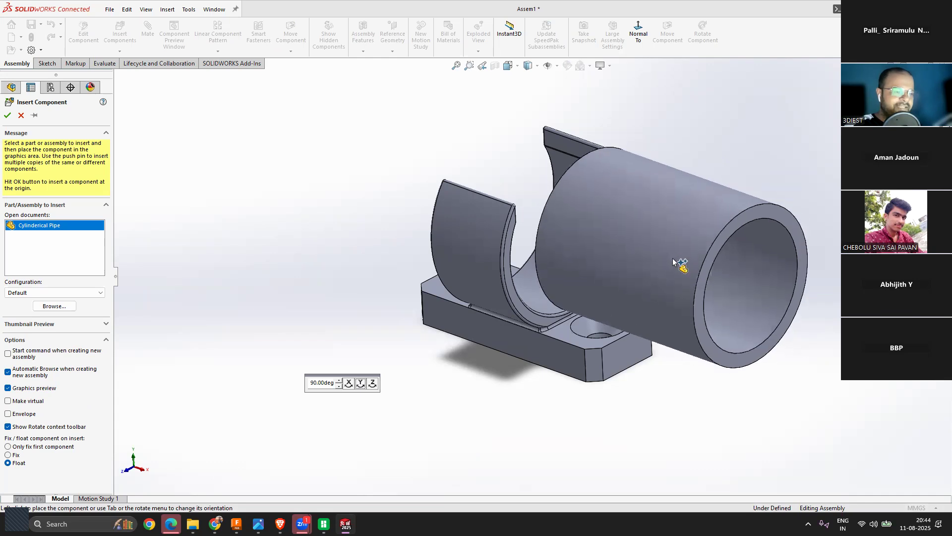
middle_click_drag(677, 269, 682, 260)
left_click(682, 269)
middle_click_drag(647, 305, 719, 296)
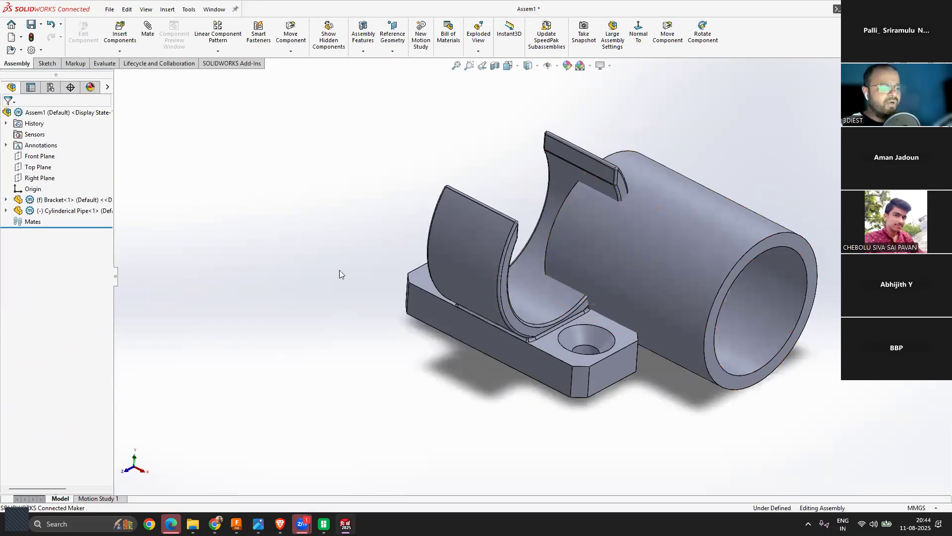
Step: Add a concentric mate between the pipe's outer face and the ring's inner face, and slide the pipe into the ring
left_click(689, 273)
left_click(525, 287)
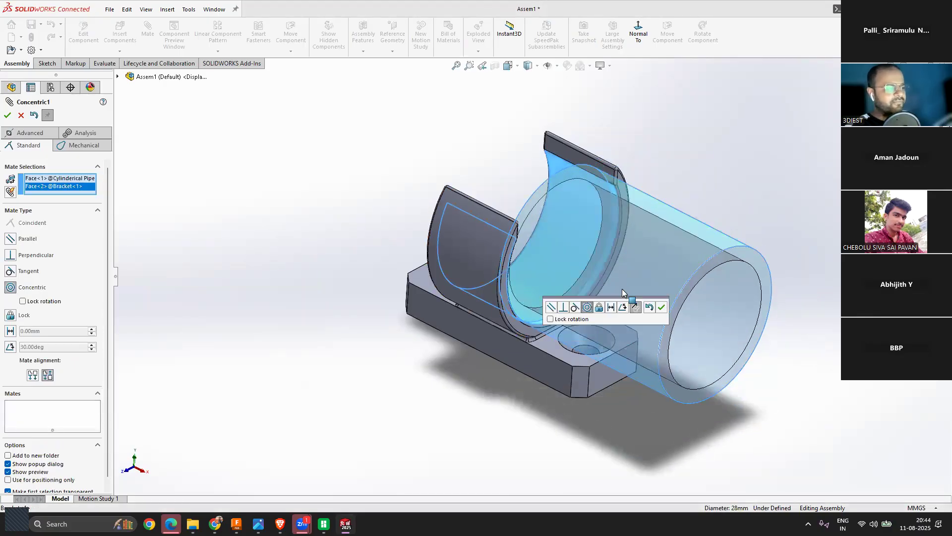
left_click(7, 116)
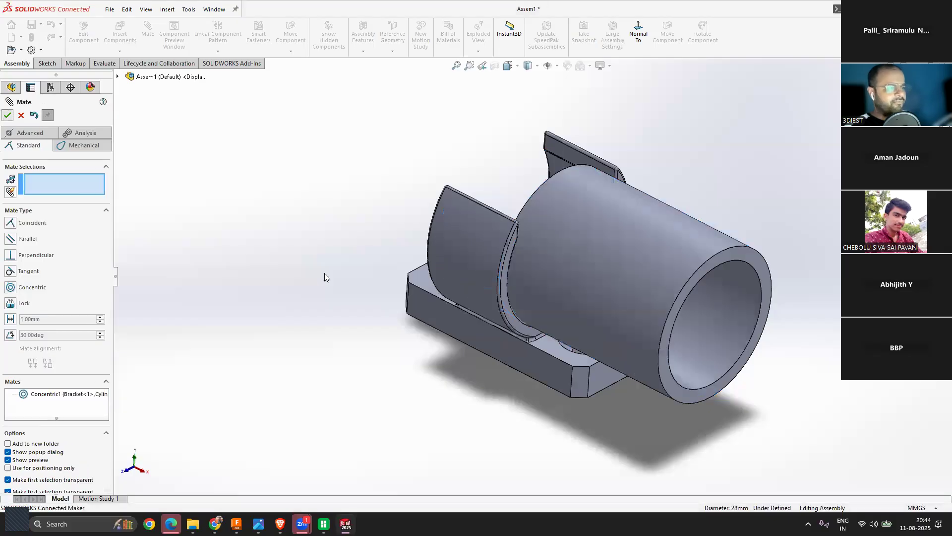
left_click_drag(530, 249, 485, 277)
key("Escape")
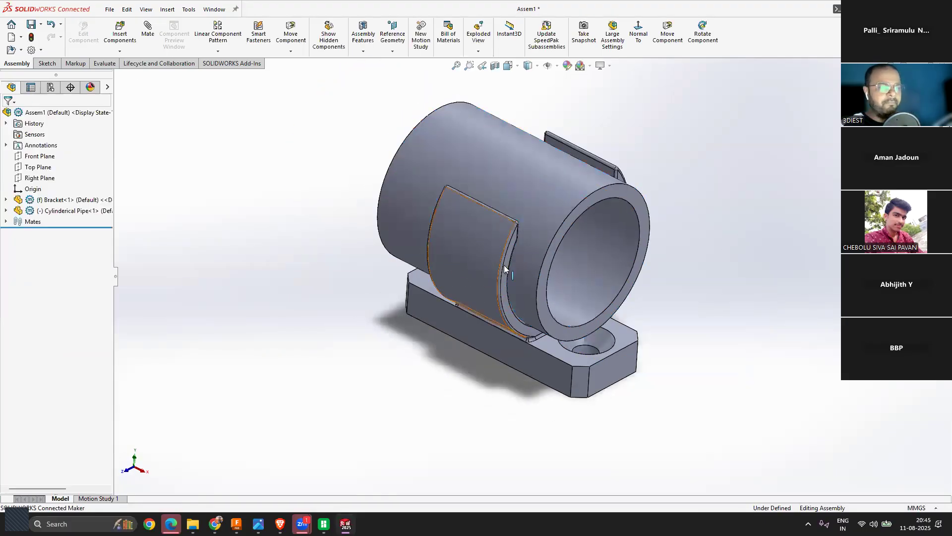
Step: Add a centered width mate between the pipe's two end faces and the two side faces of the bracket's ring
scroll(504, 265, "down", 1)
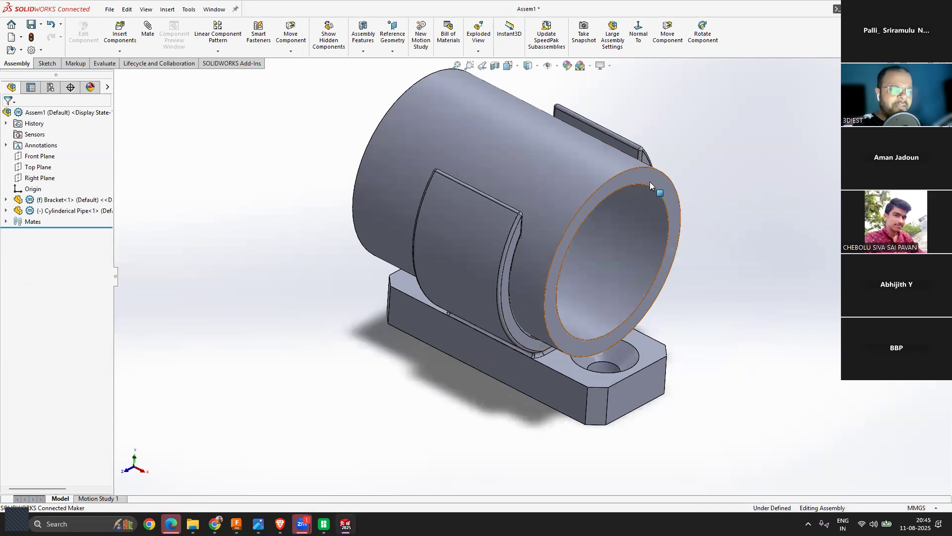
left_click(650, 182)
scroll(506, 294, "down", 2)
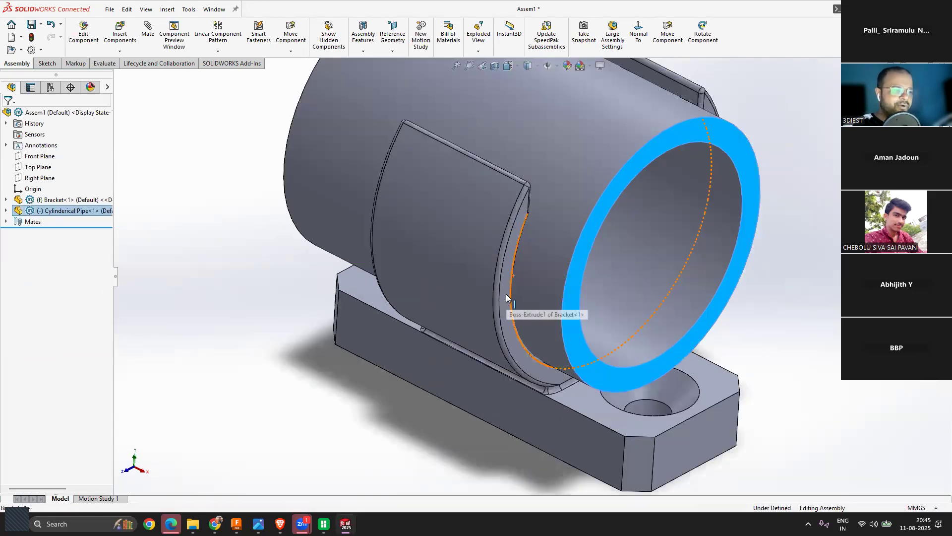
left_click(505, 294)
scroll(572, 247, "down", 2)
middle_click_drag(528, 261, 285, 229)
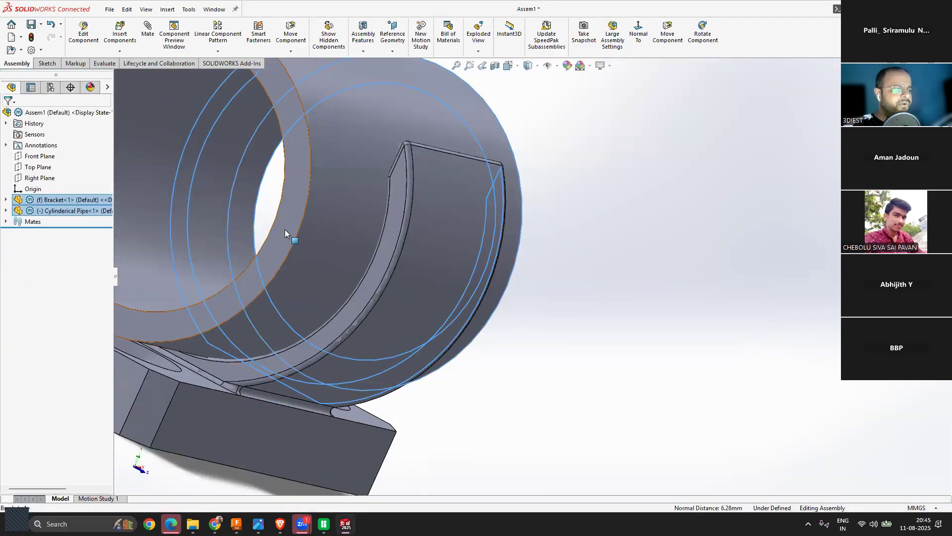
middle_click_drag(425, 270, 371, 271)
scroll(508, 287, "up", 3)
scroll(504, 221, "down", 1)
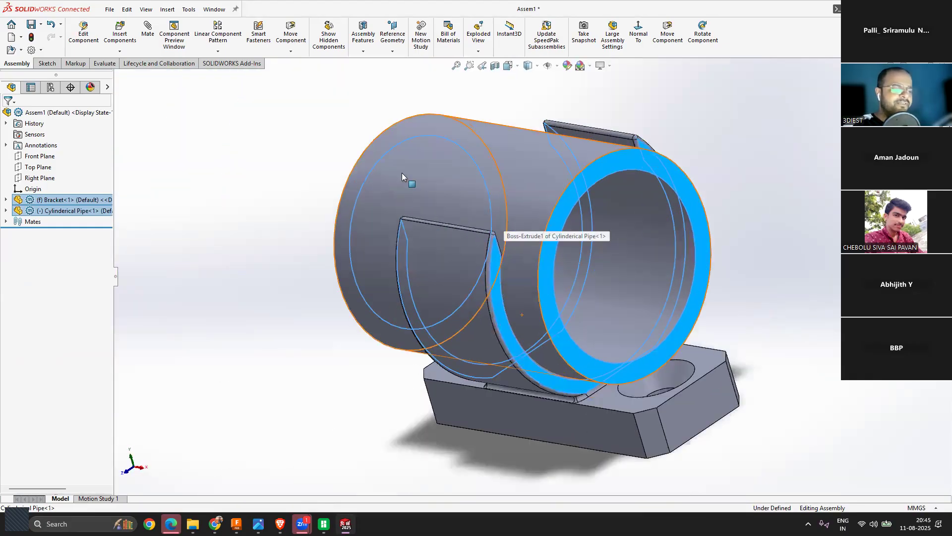
left_click(153, 44)
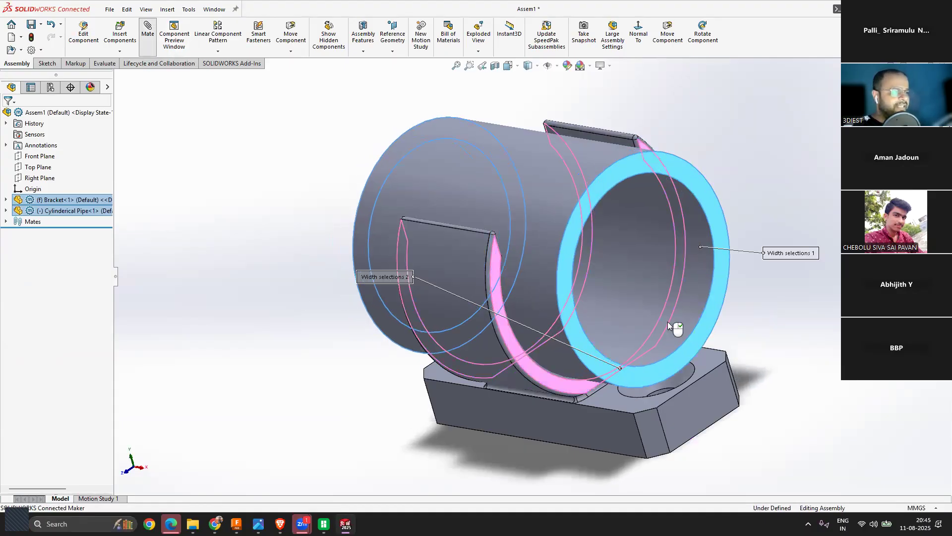
middle_click_drag(550, 335, 545, 303)
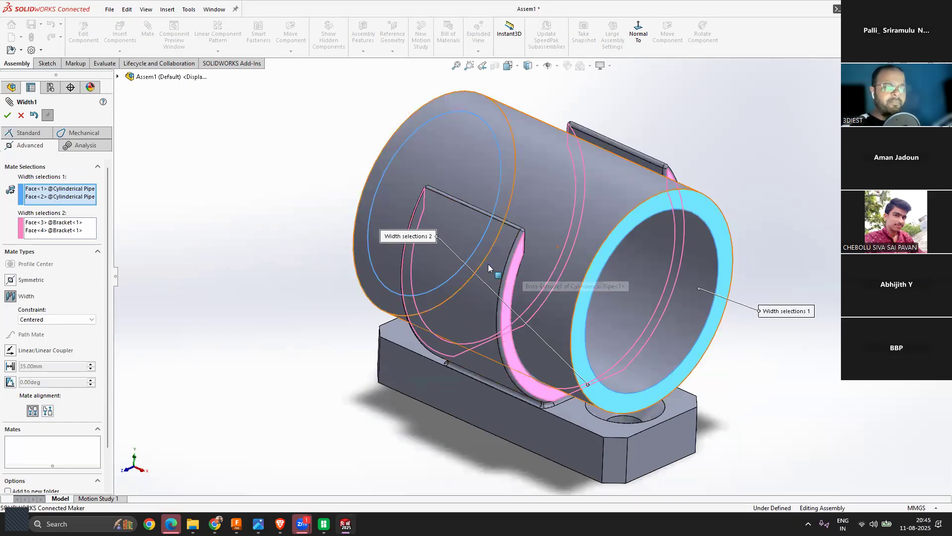
left_click(8, 117)
Step: Test the pipe's remaining movement and examine its fit in the bracket from several angles
scroll(514, 201, "up", 3)
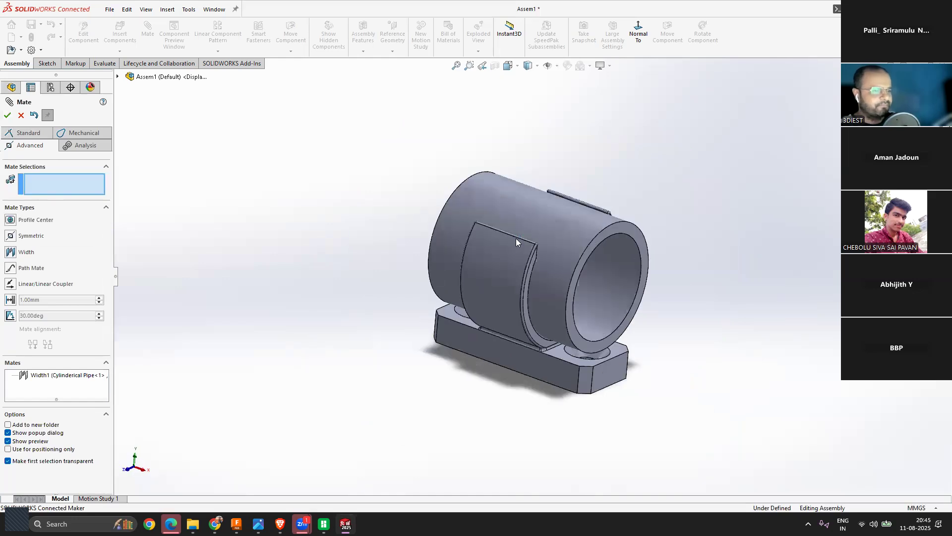
left_click_drag(541, 241, 568, 236)
middle_click_drag(582, 273, 561, 279)
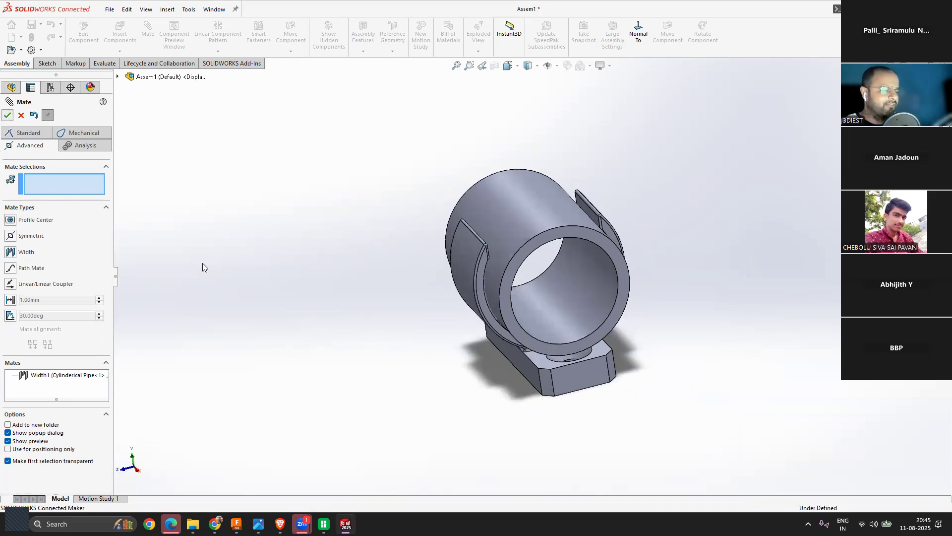
key("Escape")
scroll(534, 364, "down", 2)
middle_click_drag(532, 364, 564, 349)
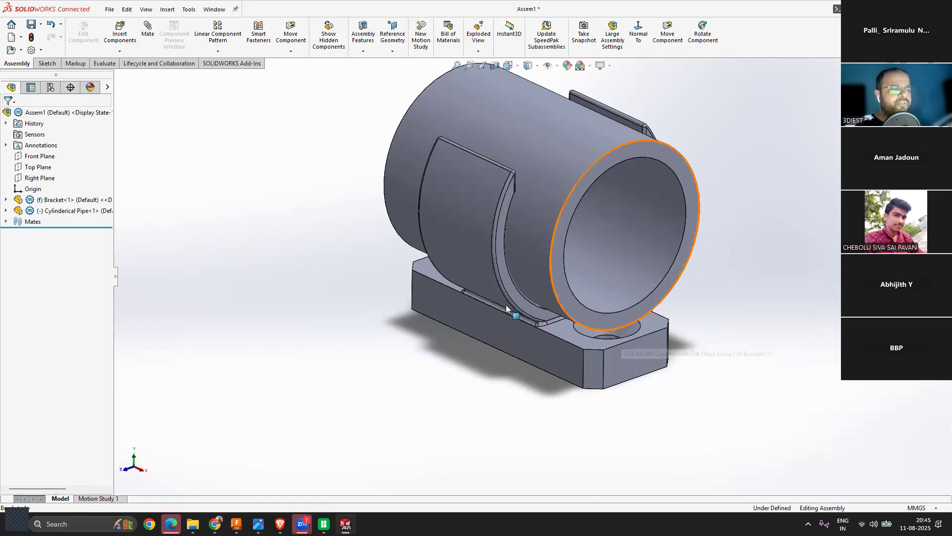
middle_click_drag(621, 333, 512, 324)
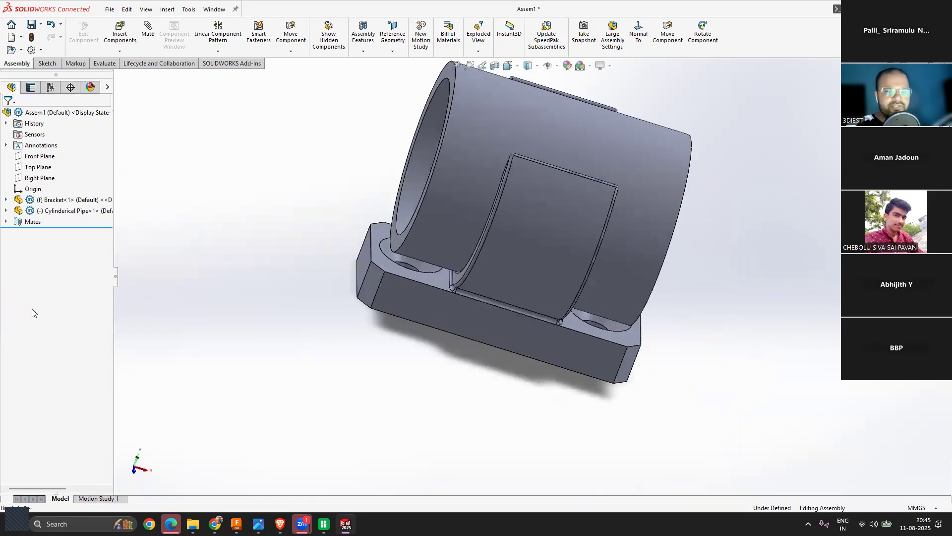
Step: Hide the Cylinderical Pipe component to expose the bracket's ring and countersunk holes
right_click(66, 211)
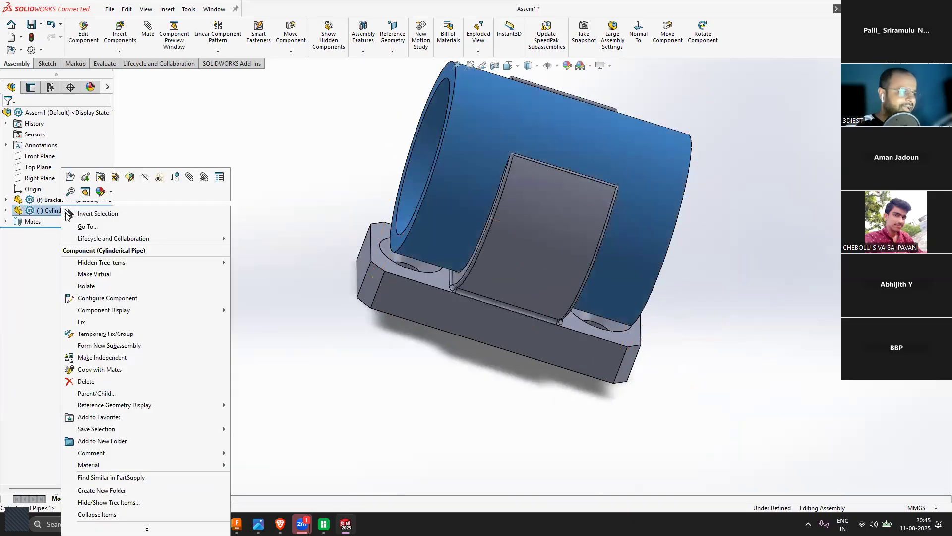
left_click(145, 177)
middle_click_drag(347, 298, 402, 312)
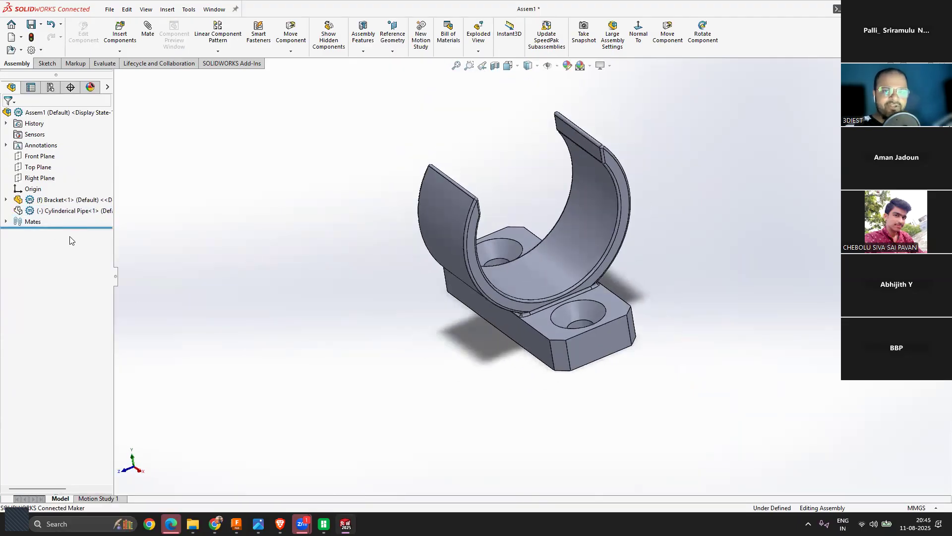
right_click(64, 203)
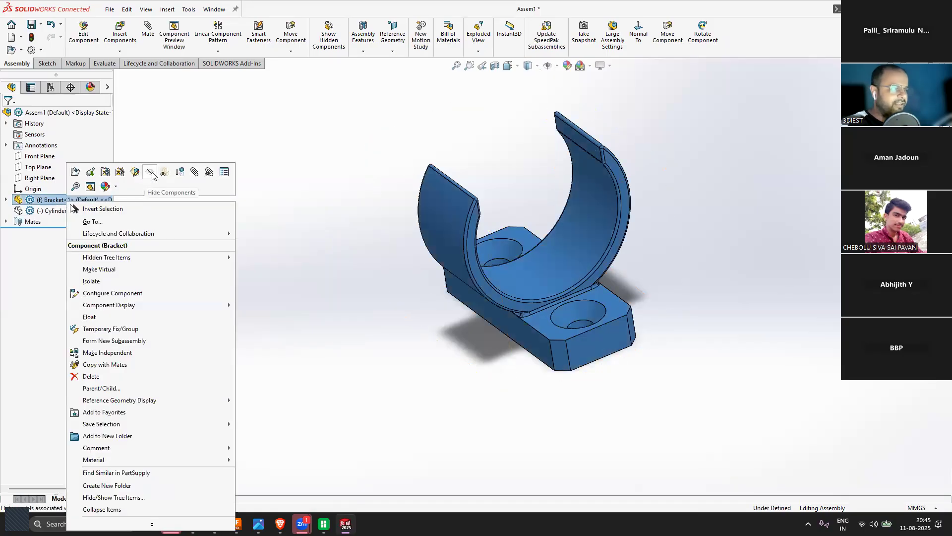
left_click(235, 315)
scroll(232, 314, "up", 1)
left_click(45, 244)
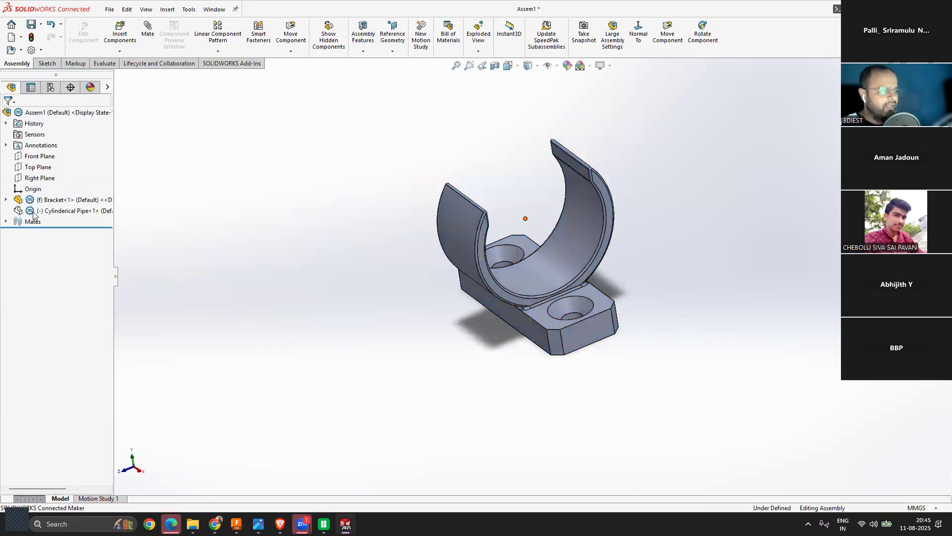
Step: Show the Cylinderical Pipe component in the bracket's ring and hide it again
right_click(43, 213)
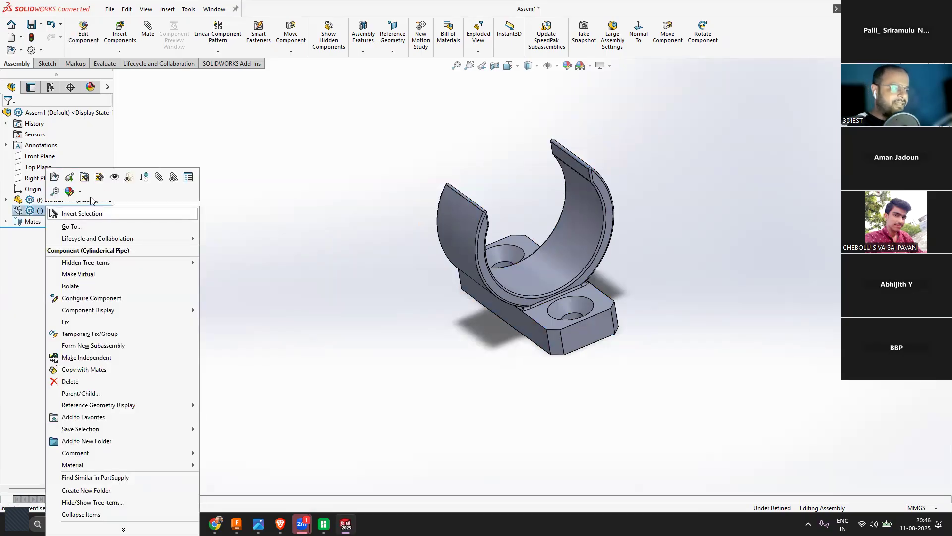
left_click(114, 178)
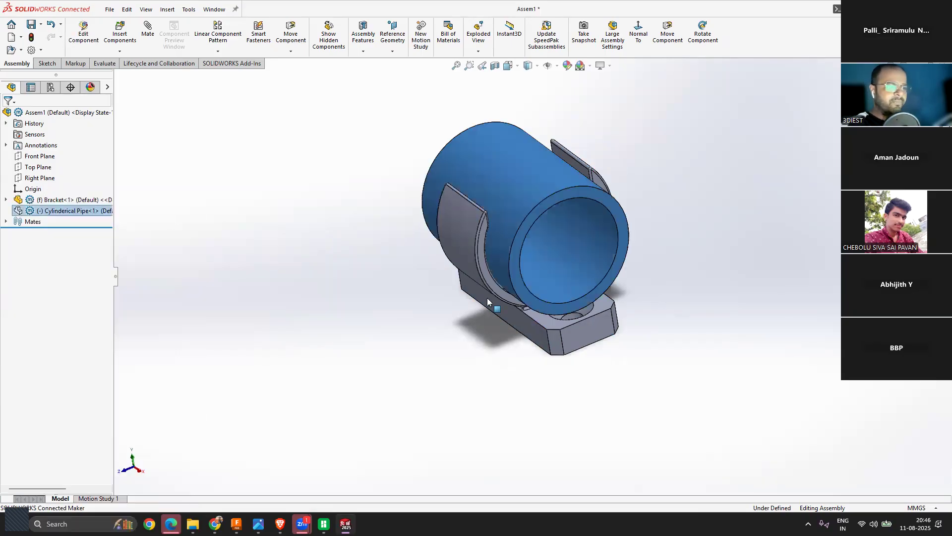
left_click(417, 305)
right_click(70, 213)
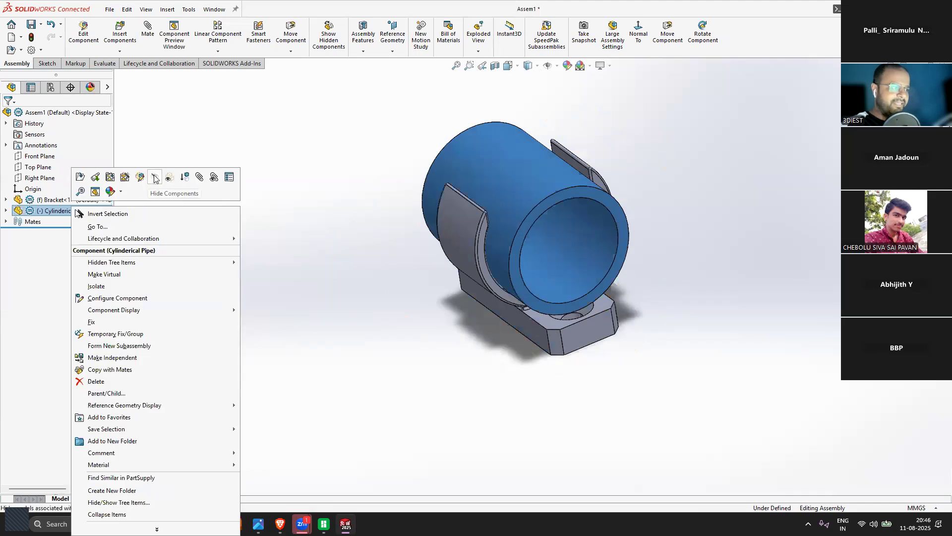
left_click(155, 178)
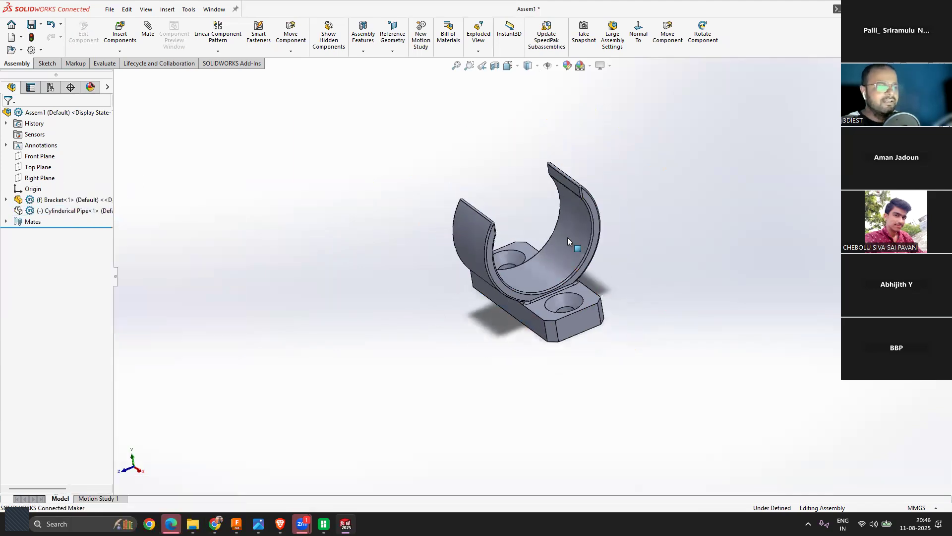
Step: Open the Design Library beside the exposed bracket and search Toolbox for "screw"
scroll(579, 269, "down", 2)
middle_click_drag(630, 273, 564, 332)
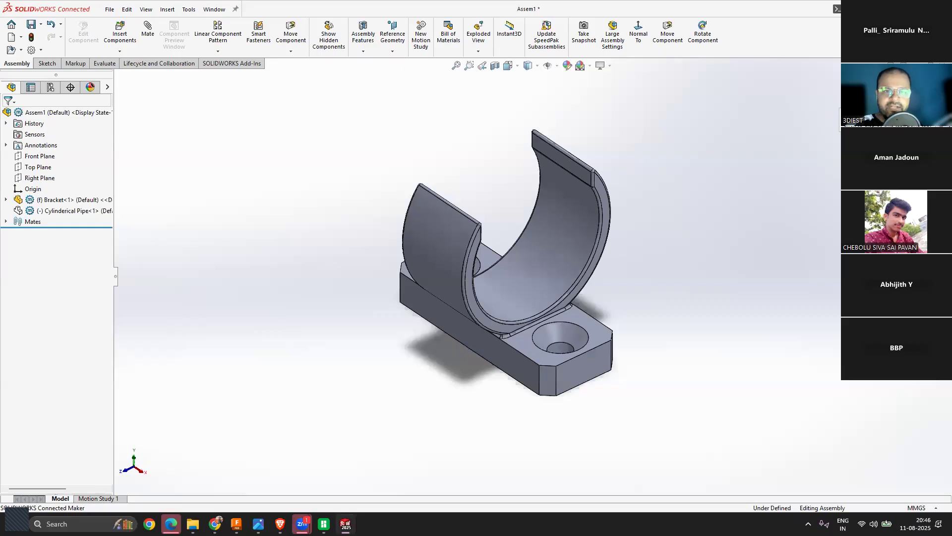
left_click(946, 114)
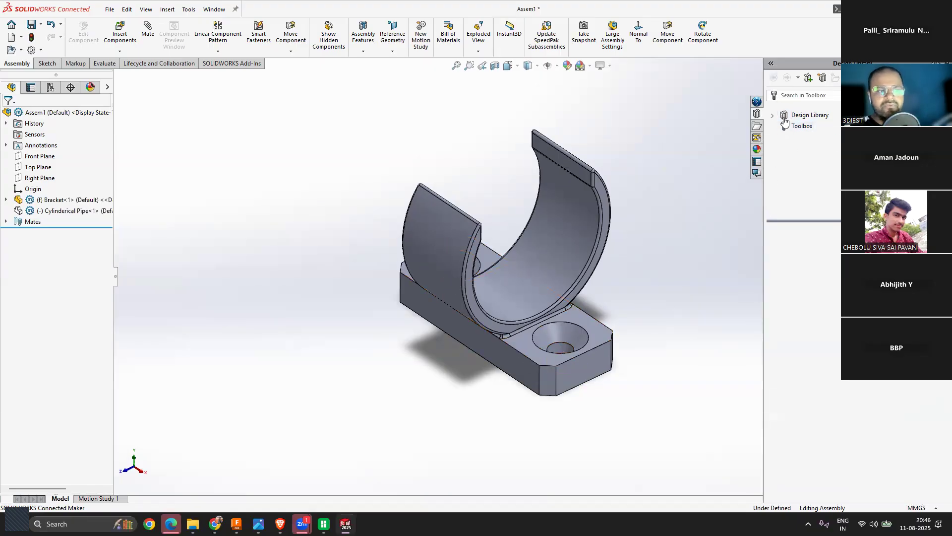
left_click(802, 95)
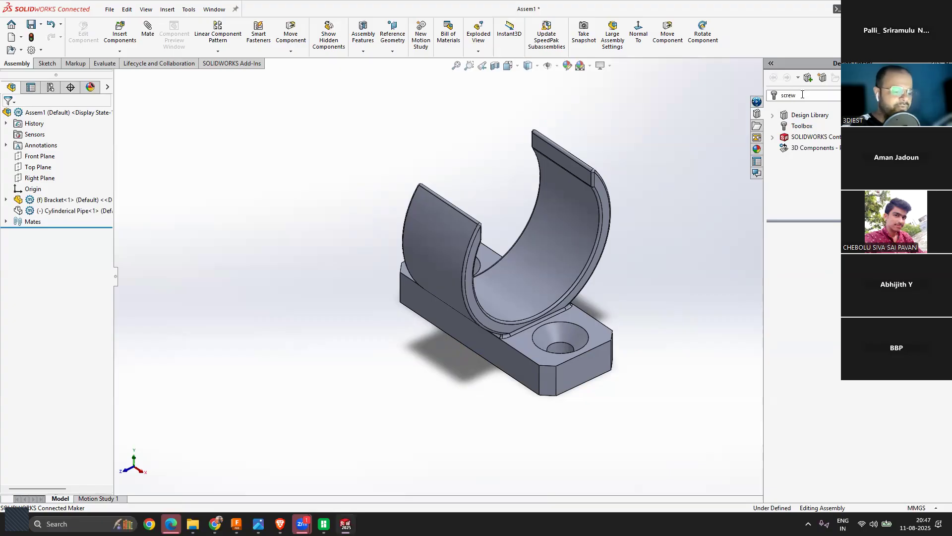
key("Return")
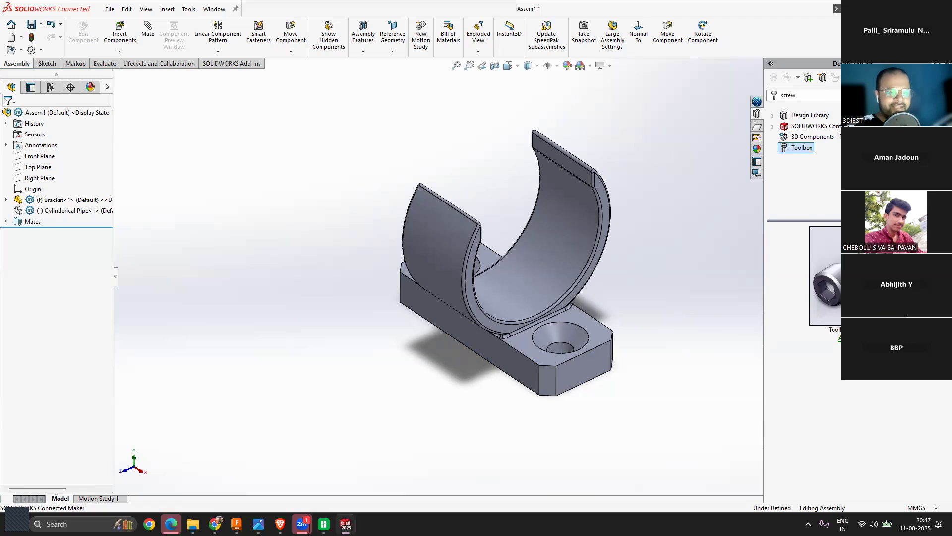
Step: Load the Toolbox add-in for this session and expand its list of hardware standards
left_click(854, 338)
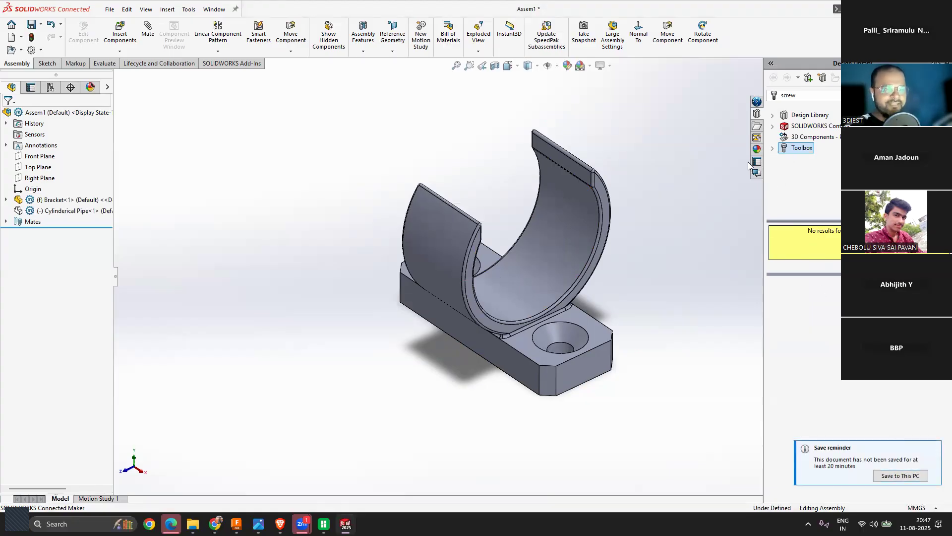
left_click(772, 148)
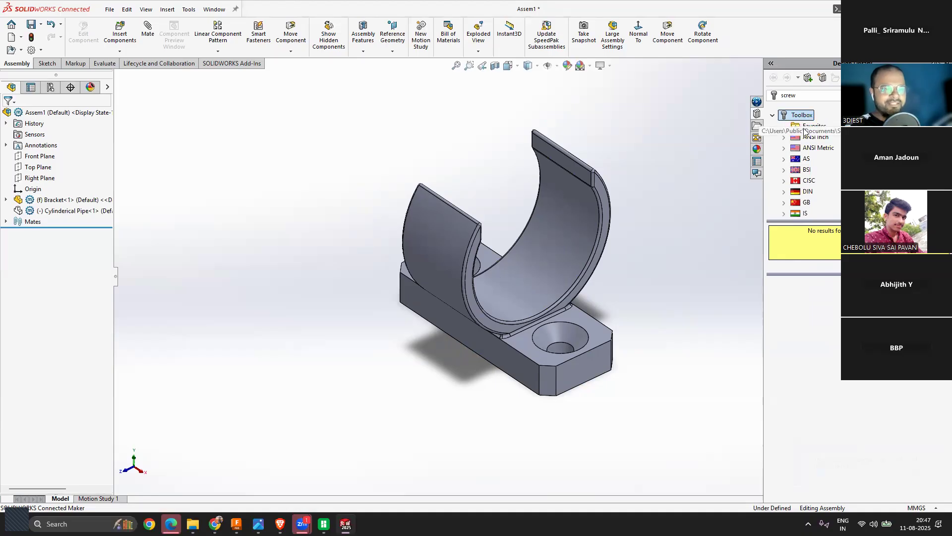
Step: Open the Bolts and Screws category of the ISO standard in the Toolbox
scroll(804, 175, "down", 2)
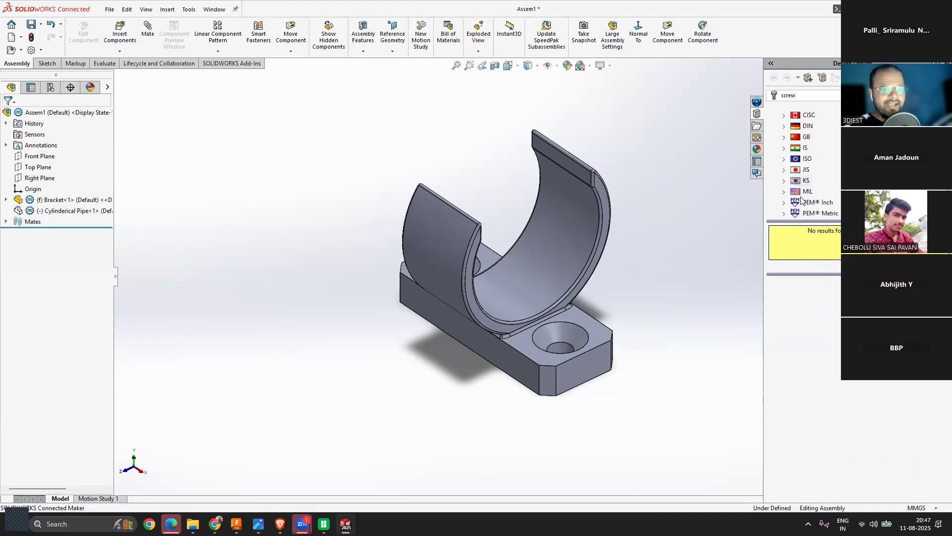
left_click(804, 160)
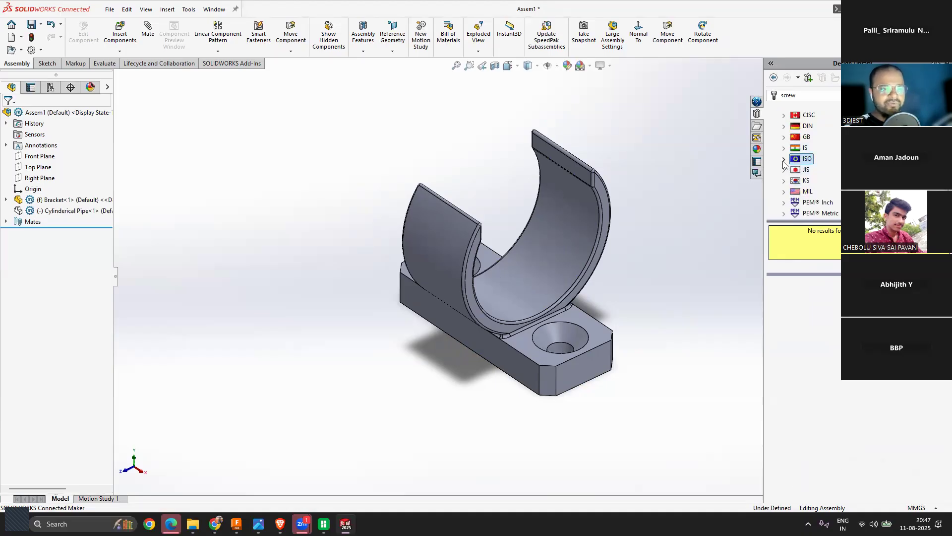
left_click(784, 158)
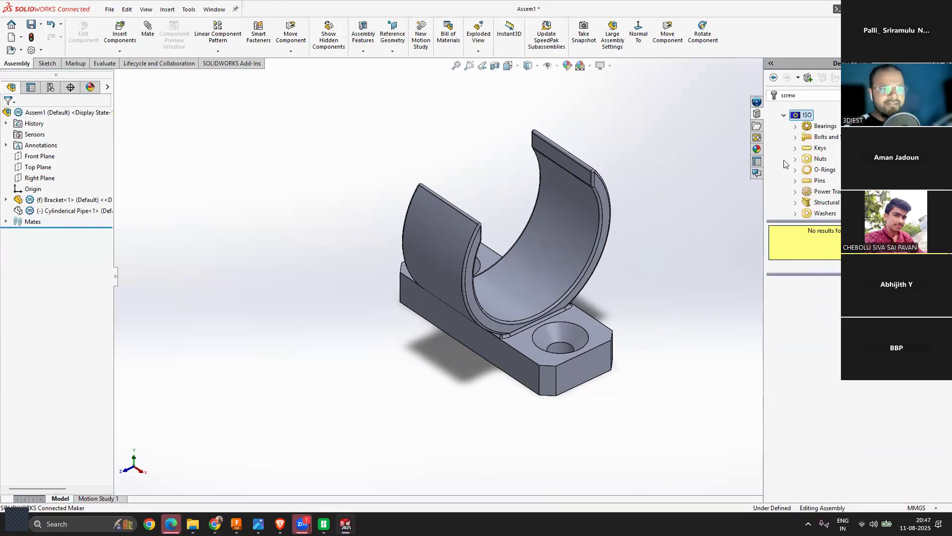
double_click(825, 140)
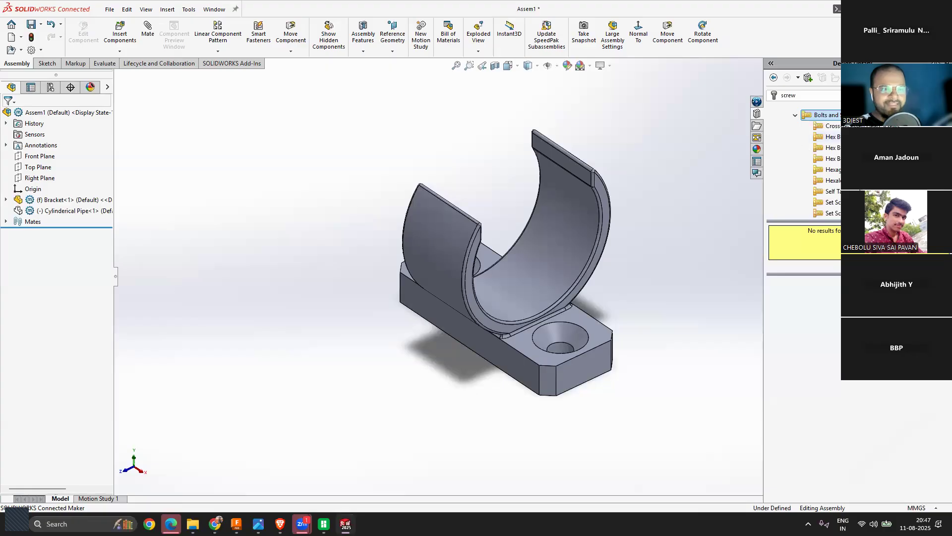
Step: Examine the ISO screw subcategories, from cross-recess to self-tapping, for a countersunk screw that suits the bracket's hole
scroll(823, 160, "down", 1)
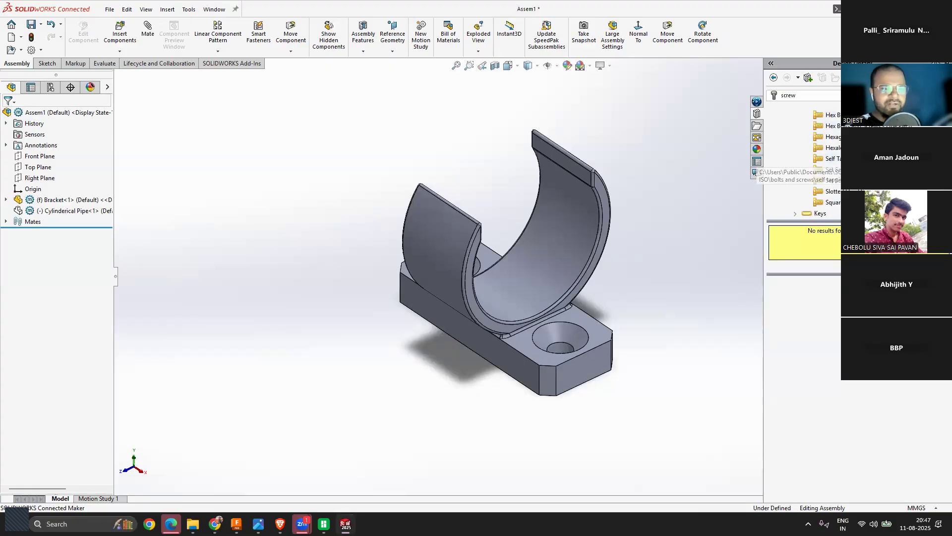
scroll(826, 169, "up", 1)
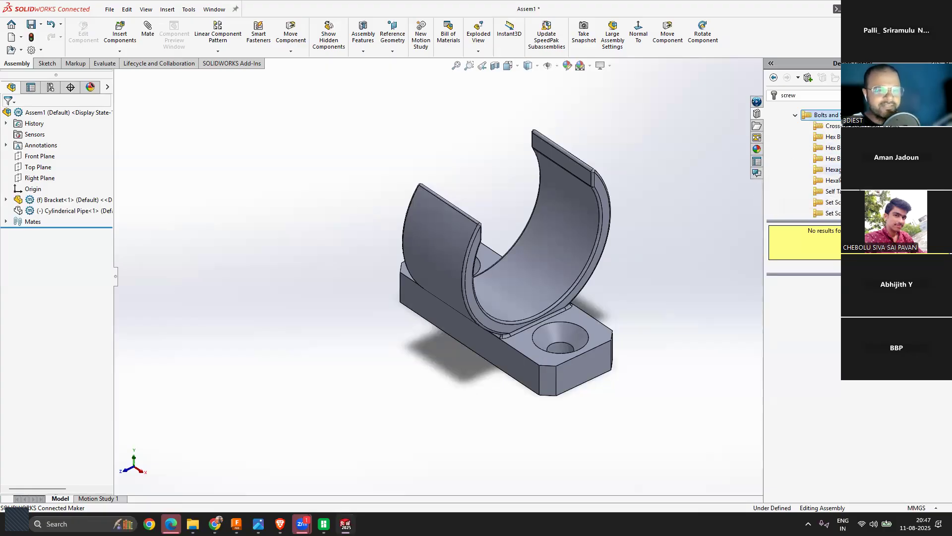
scroll(826, 163, "down", 1)
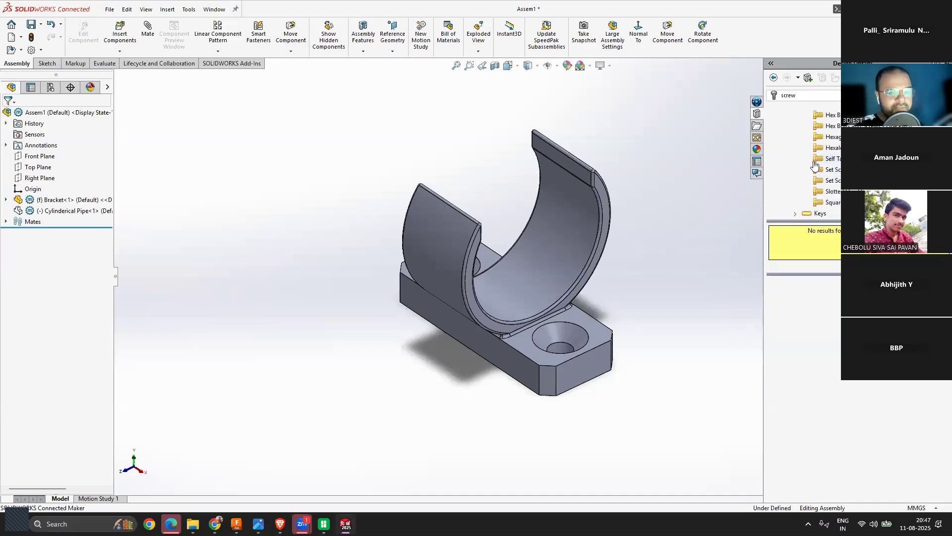
left_click(832, 170)
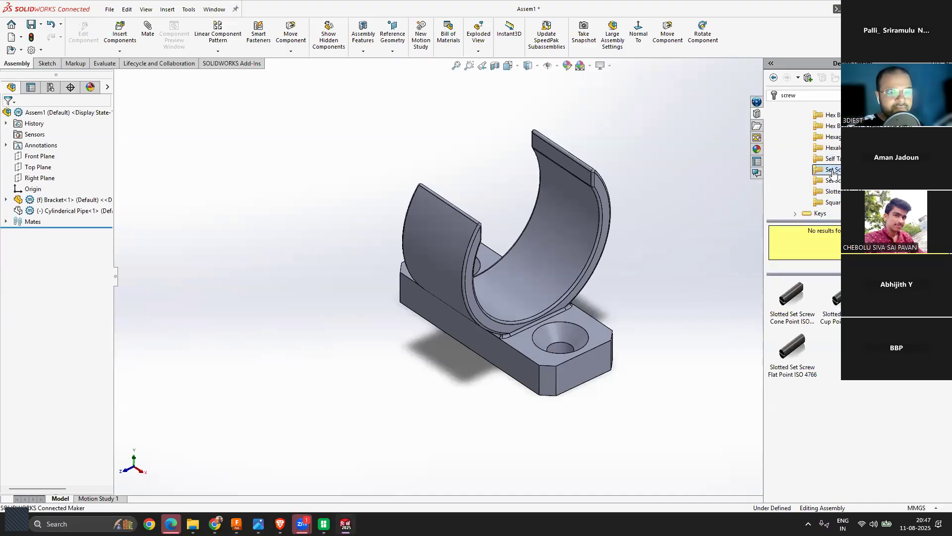
scroll(835, 126, "up", 1)
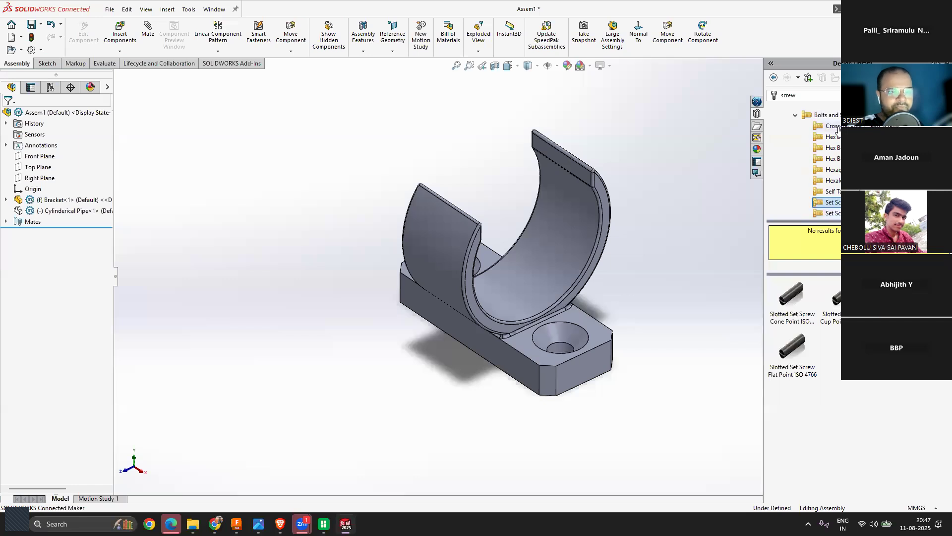
left_click(834, 126)
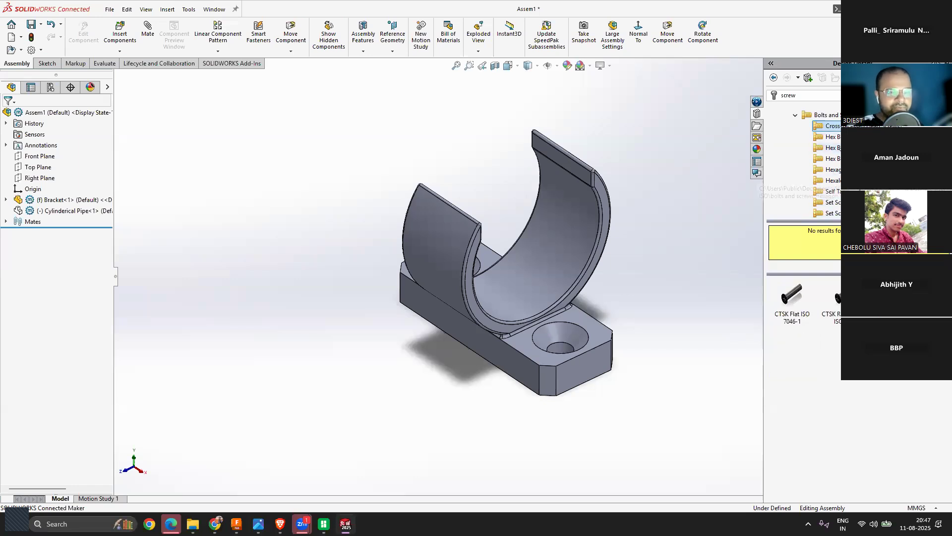
left_click(831, 147)
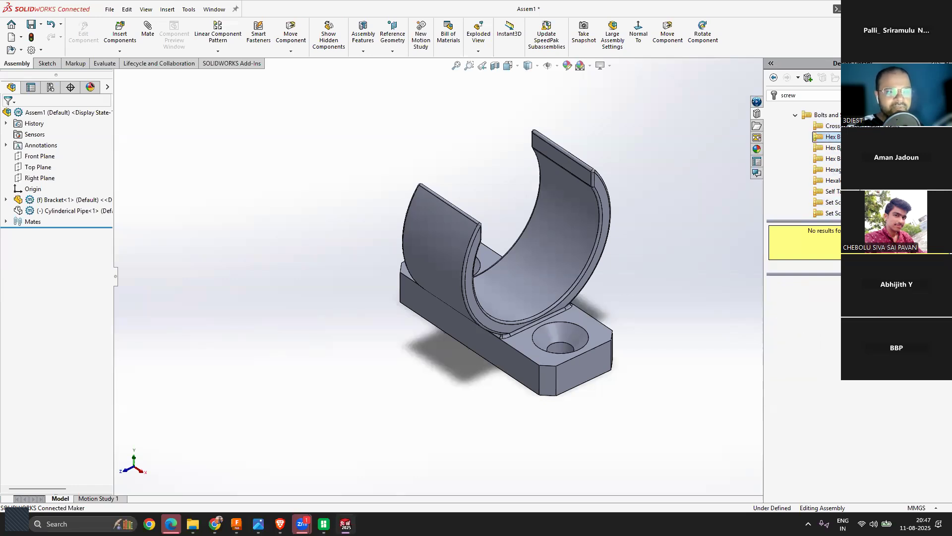
left_click(836, 159)
left_click(836, 170)
scroll(838, 182, "down", 1)
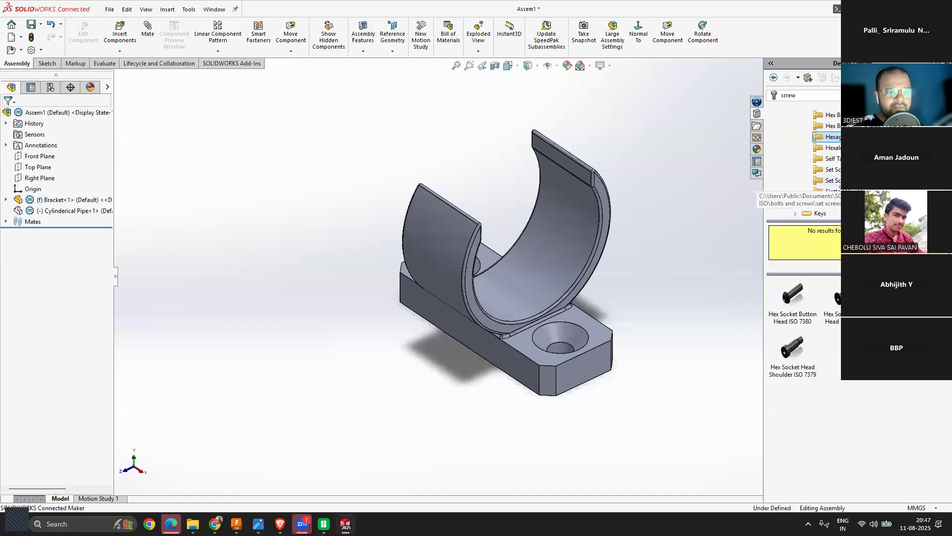
left_click(834, 148)
left_click(836, 159)
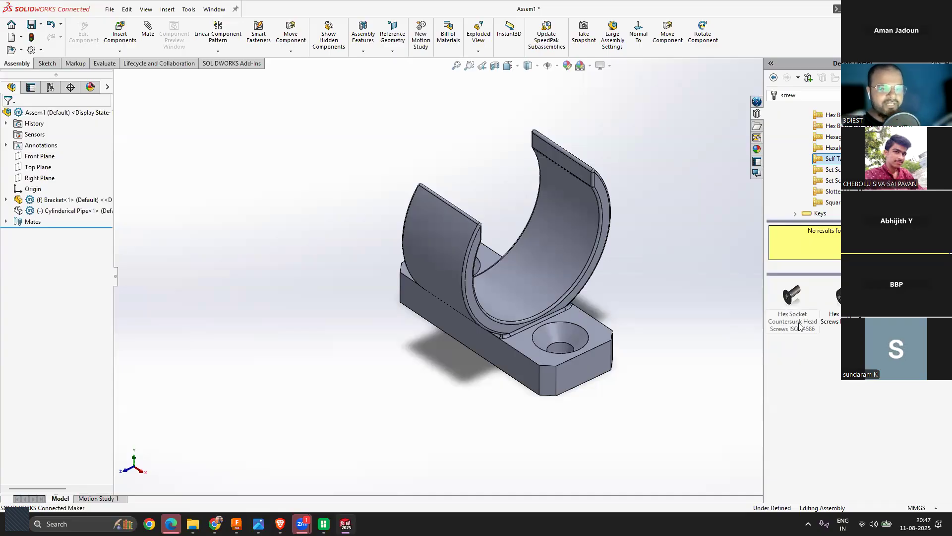
mouse_move(794, 325)
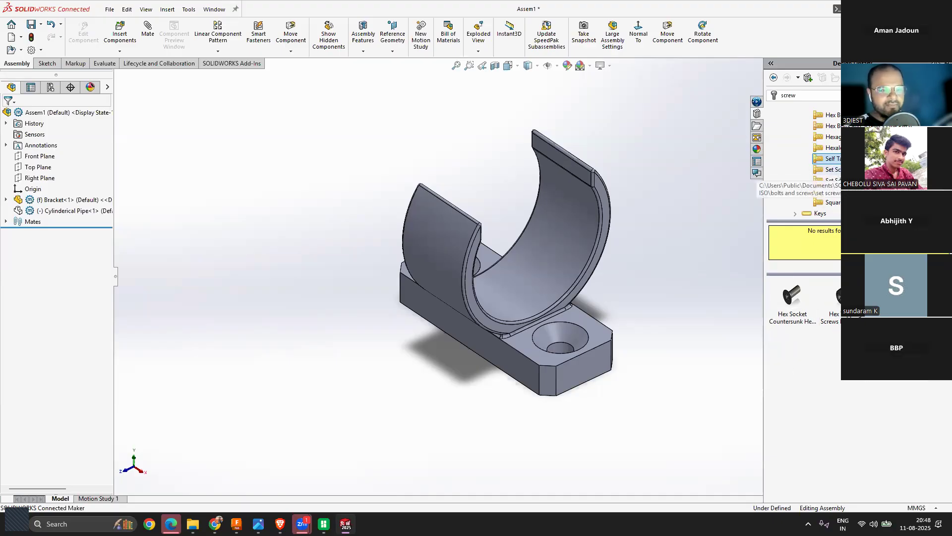
Step: Place a Hex Socket Countersunk Head Screw ISO 14586 in the bracket's front countersunk hole
left_click(789, 297)
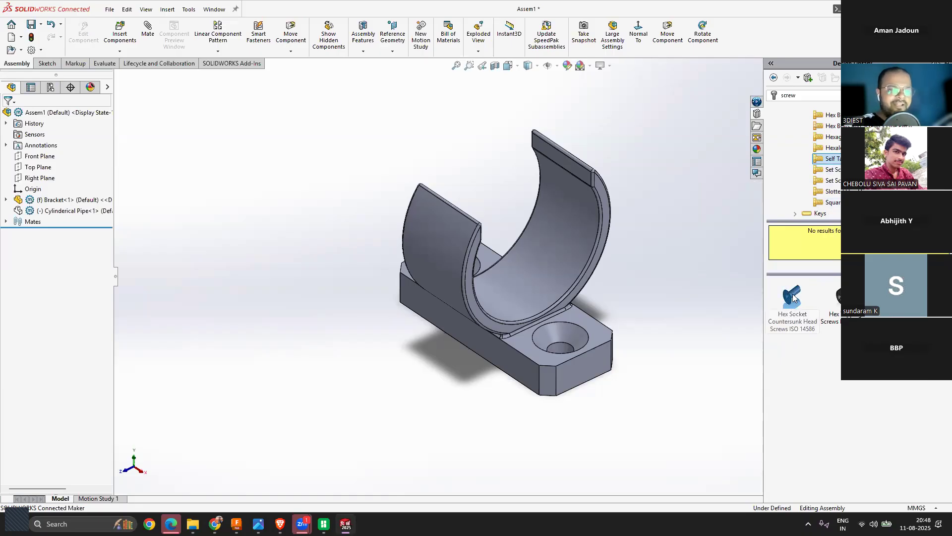
left_click_drag(793, 303, 560, 334)
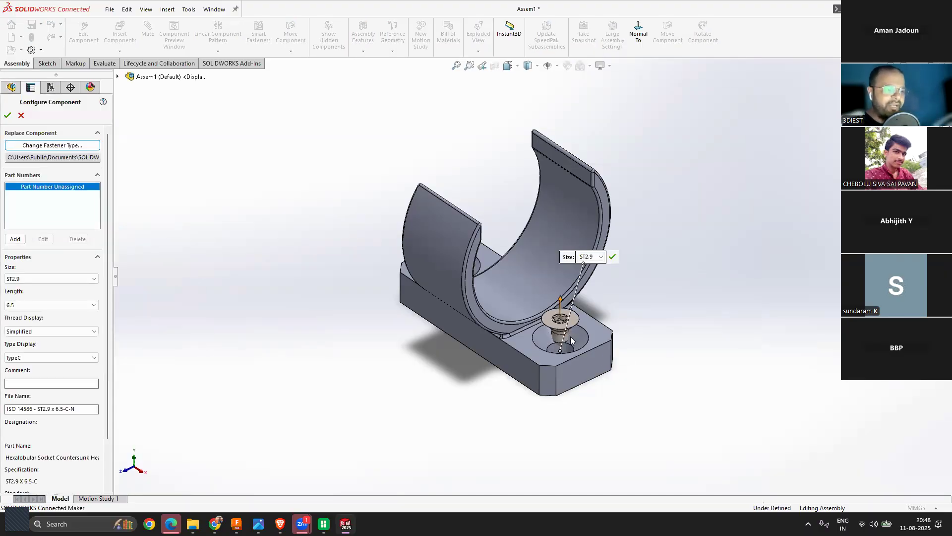
middle_click_drag(607, 362, 479, 380)
scroll(478, 380, "down", 4)
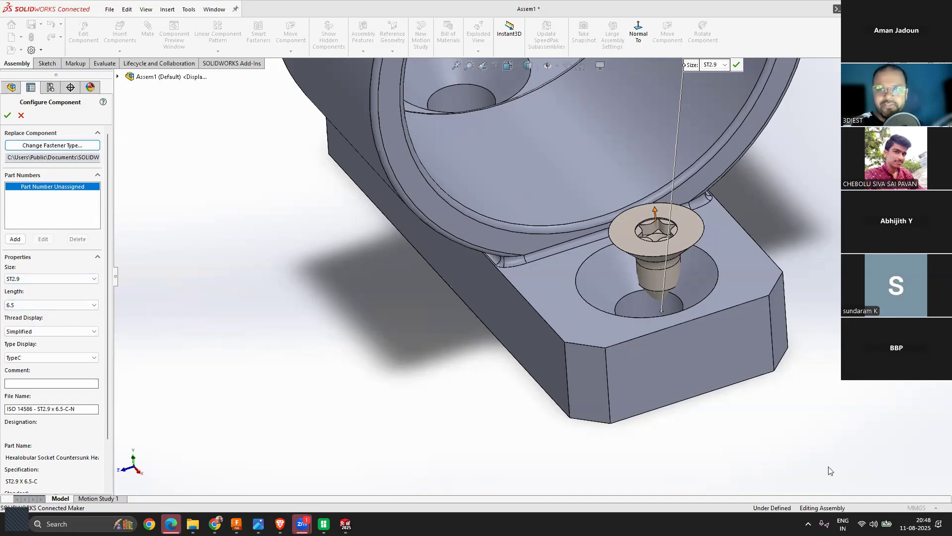
Step: Try sizes ST4.2 and ST5.5 for the ISO 14586 screw, check its fit in the hole and cancel the insertion
left_click(31, 281)
left_click(27, 298)
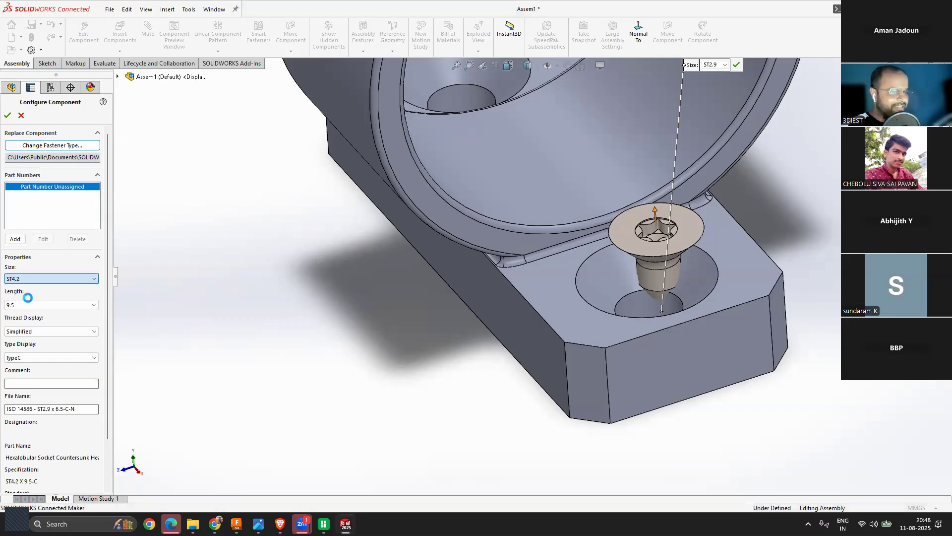
left_click(38, 280)
left_click(20, 303)
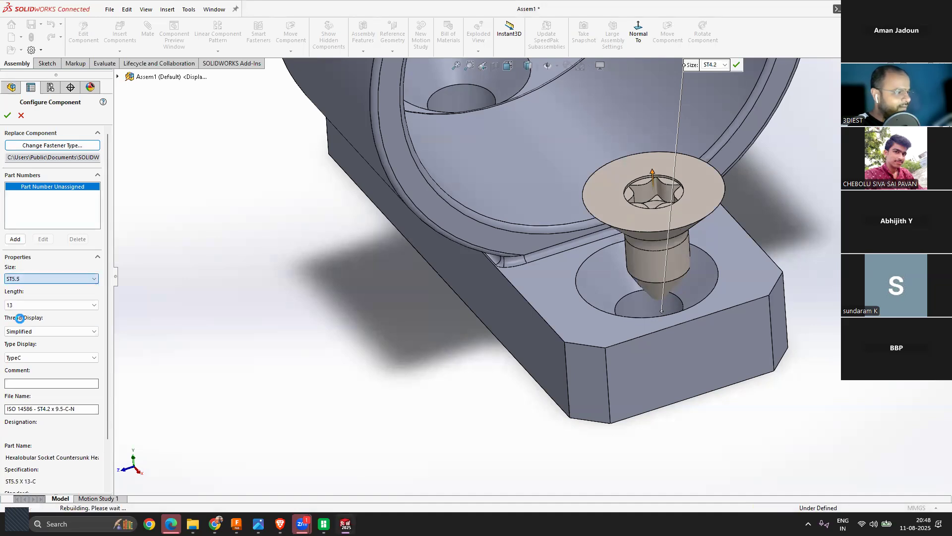
middle_click_drag(615, 318, 710, 322)
scroll(709, 323, "down", 5)
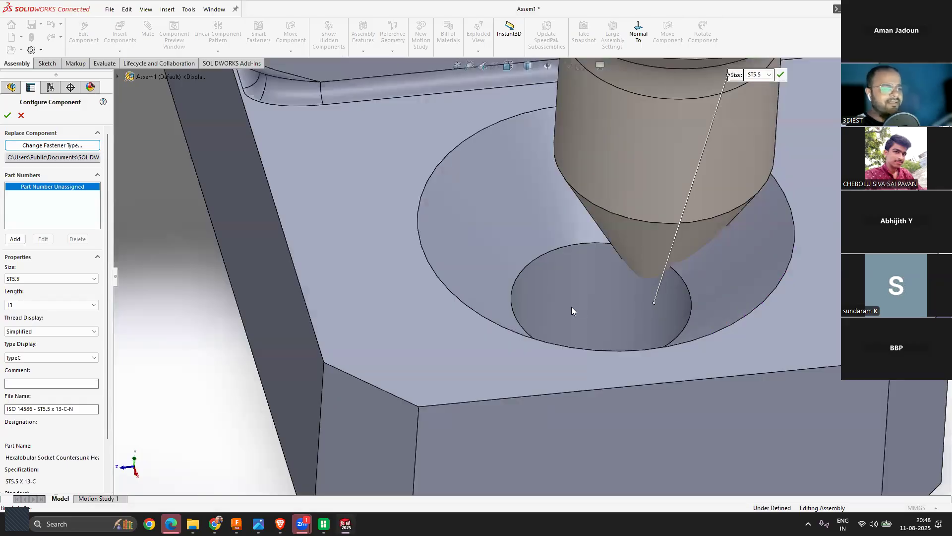
scroll(571, 310, "up", 4)
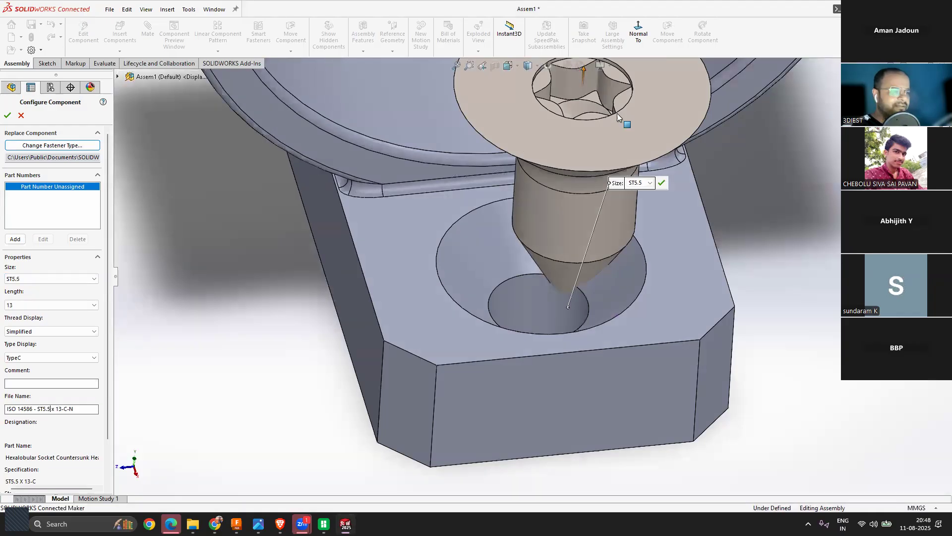
key("Escape")
scroll(596, 225, "up", 3)
scroll(695, 233, "down", 4)
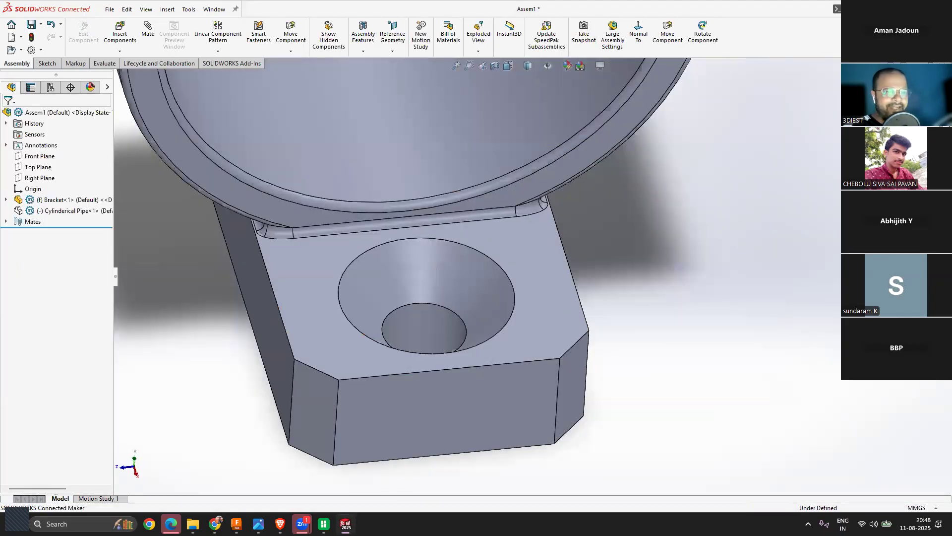
Step: Clear the previous Toolbox search and search for "countersink"
left_click(946, 113)
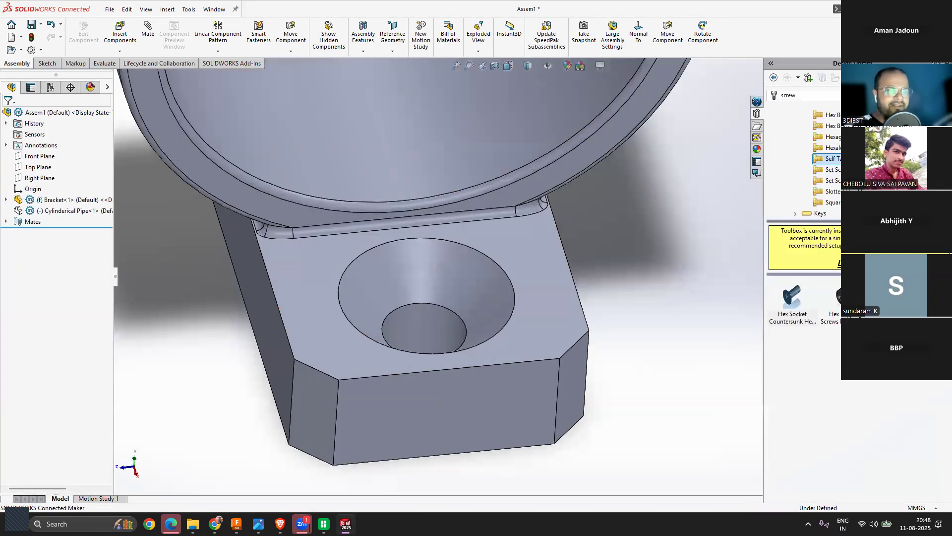
left_click(944, 95)
left_click(817, 95)
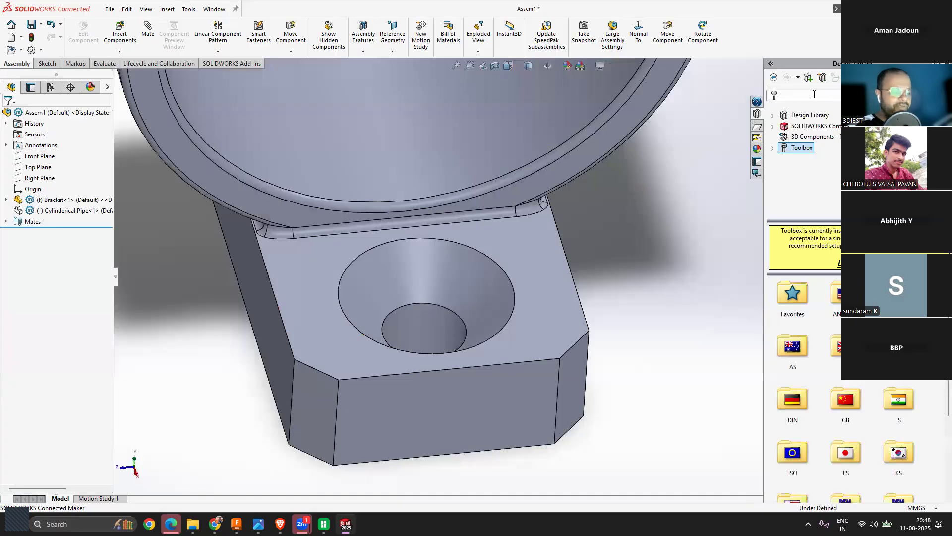
type("countersink")
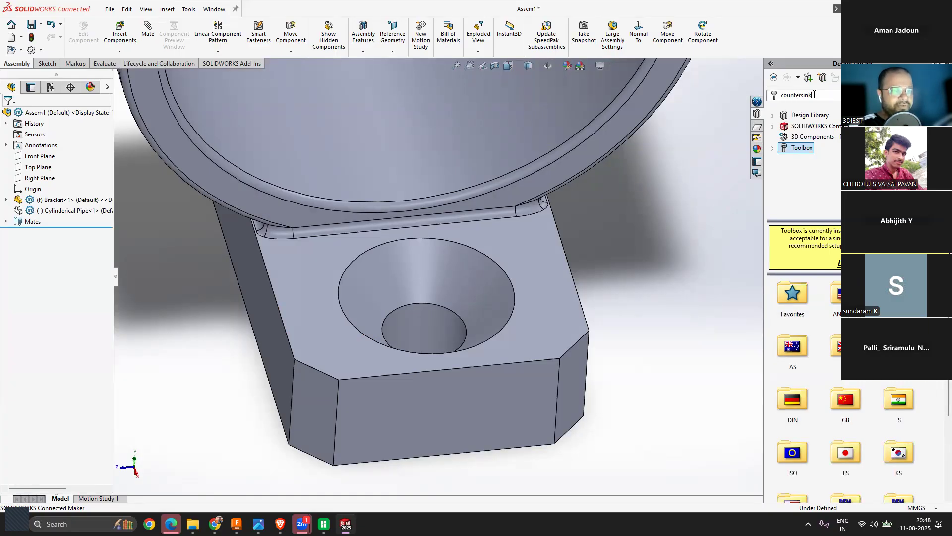
key("Return")
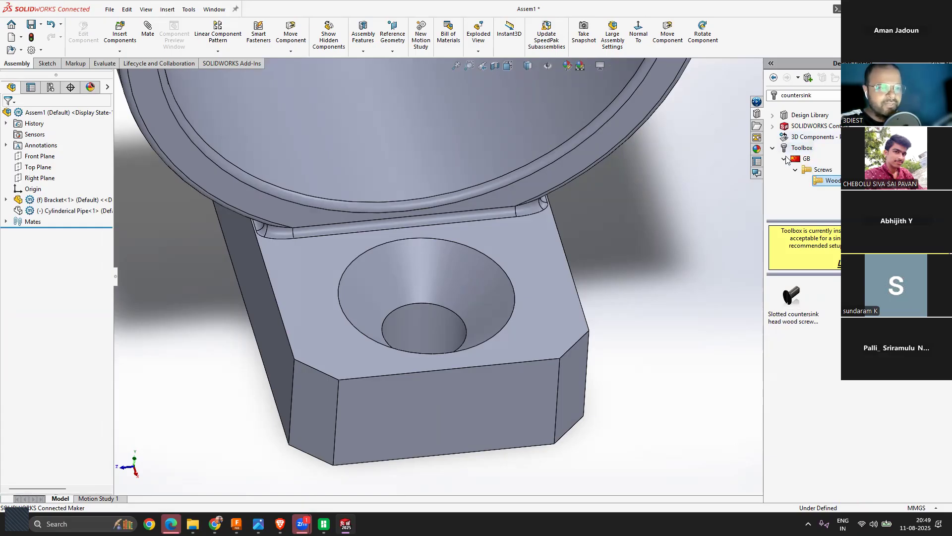
Step: Leave the search results and open the IS standard's Machine Screws (Countersunk) category under Bolts and Screws
left_click(802, 148)
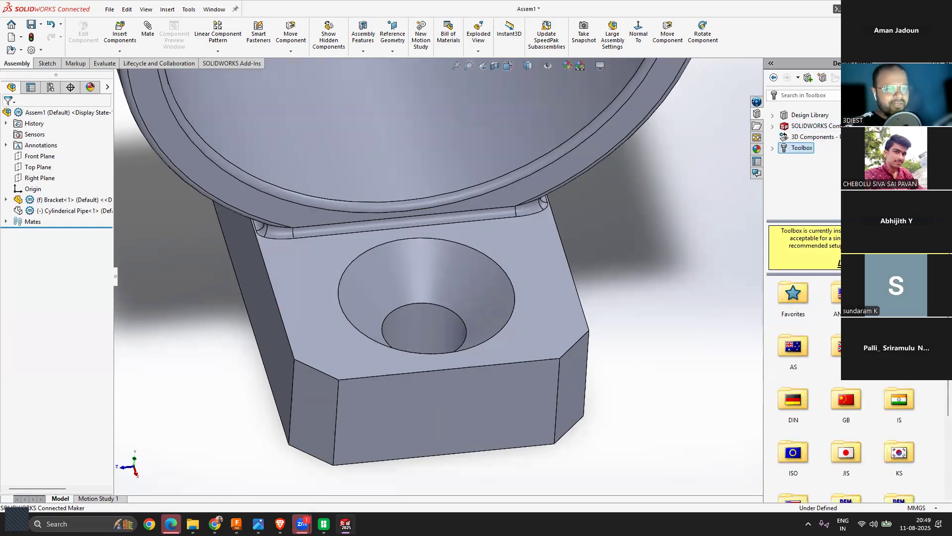
scroll(818, 422, "down", 3)
double_click(899, 323)
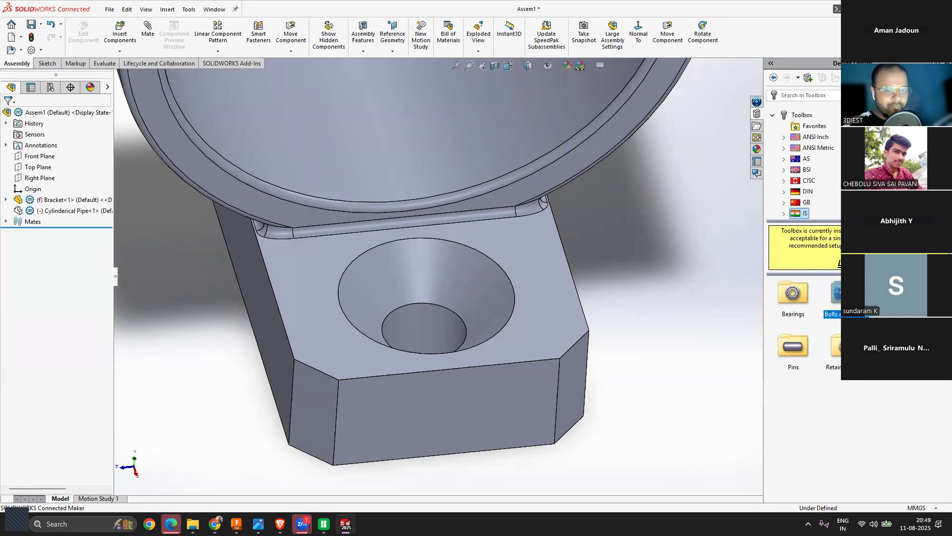
double_click(834, 308)
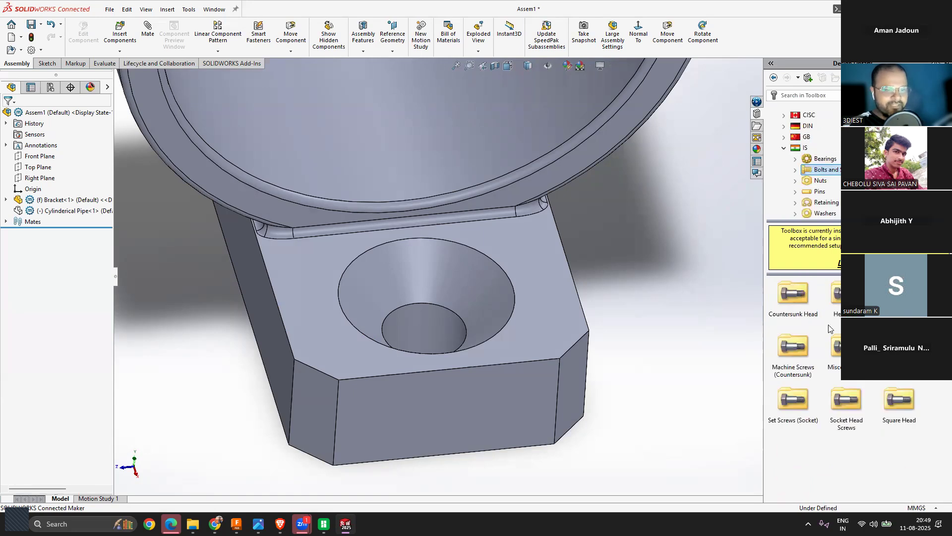
double_click(792, 298)
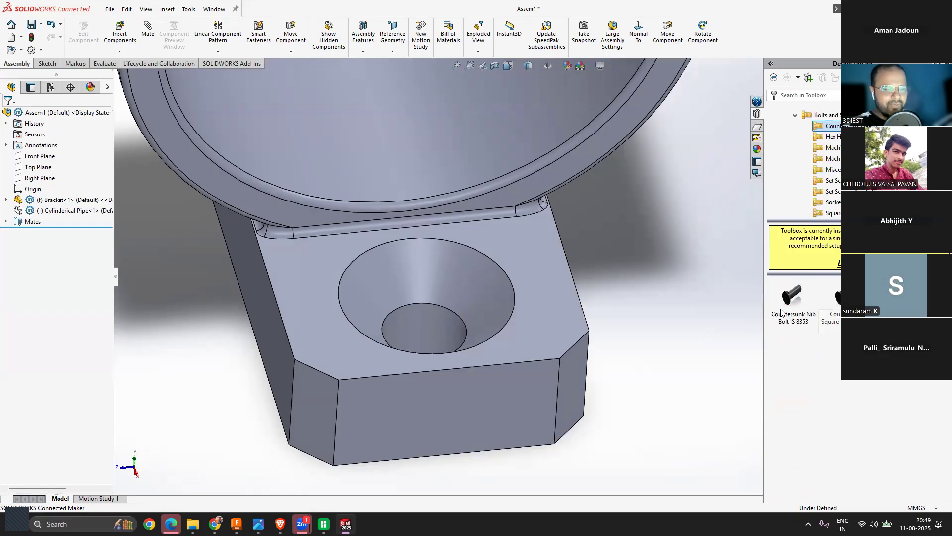
left_click(833, 159)
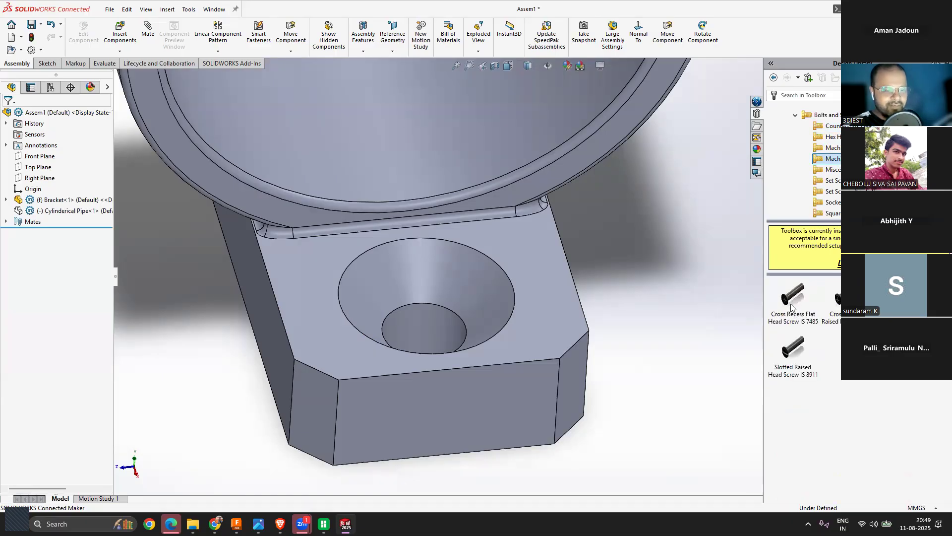
Step: Insert a Cross Recess Flat Head Screw IS 7485, size M4 and length 5, into the bracket's front countersunk hole
left_click(788, 304)
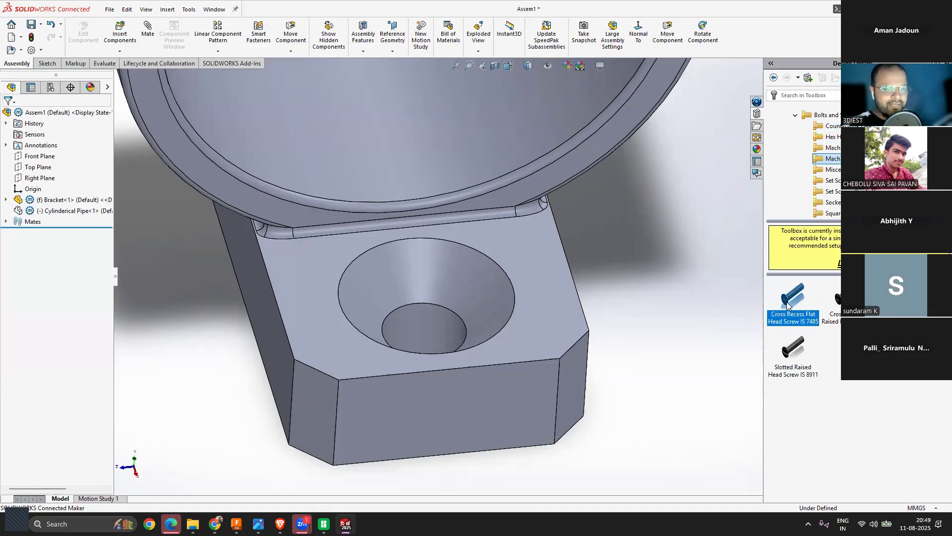
left_click_drag(788, 303, 501, 319)
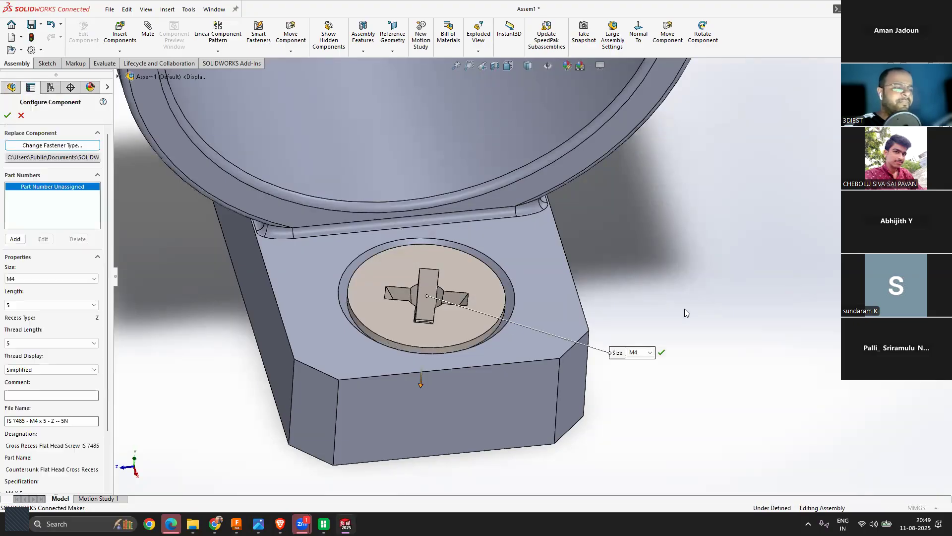
scroll(684, 311, "down", 3)
middle_click_drag(685, 311, 593, 332)
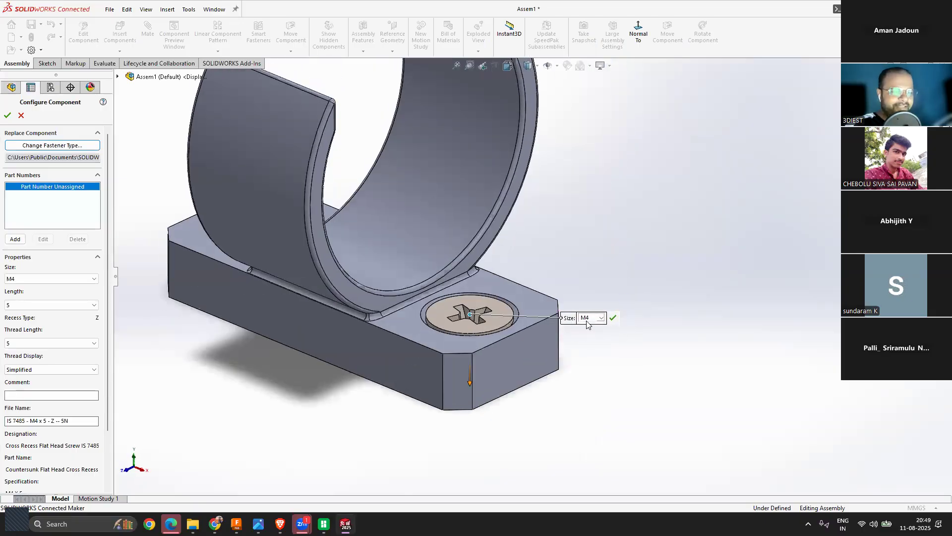
left_click(613, 318)
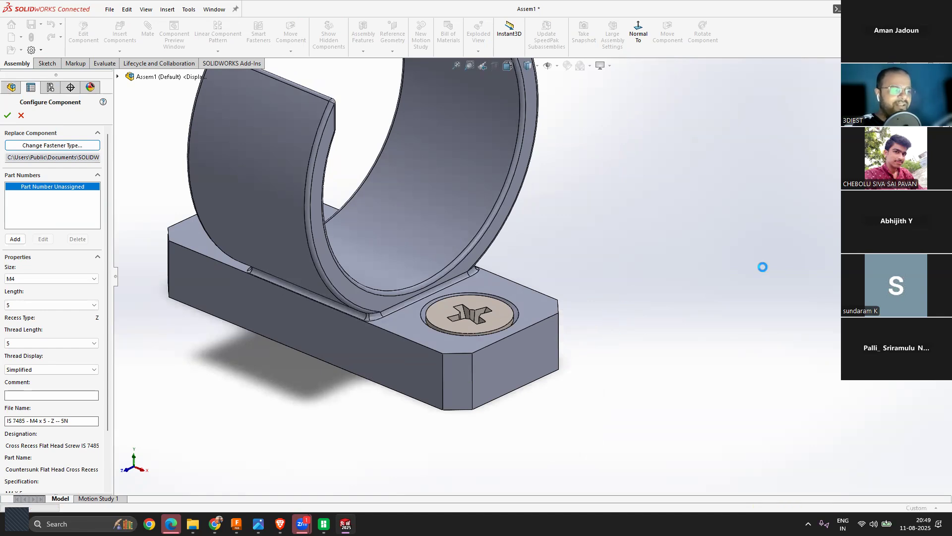
Step: Insert a second IS 7485 M4 x 5 screw into the bracket's other countersunk hole, accept its mate and end the insertion
scroll(762, 268, "up", 3)
middle_click_drag(411, 300, 379, 293)
scroll(386, 258, "down", 5)
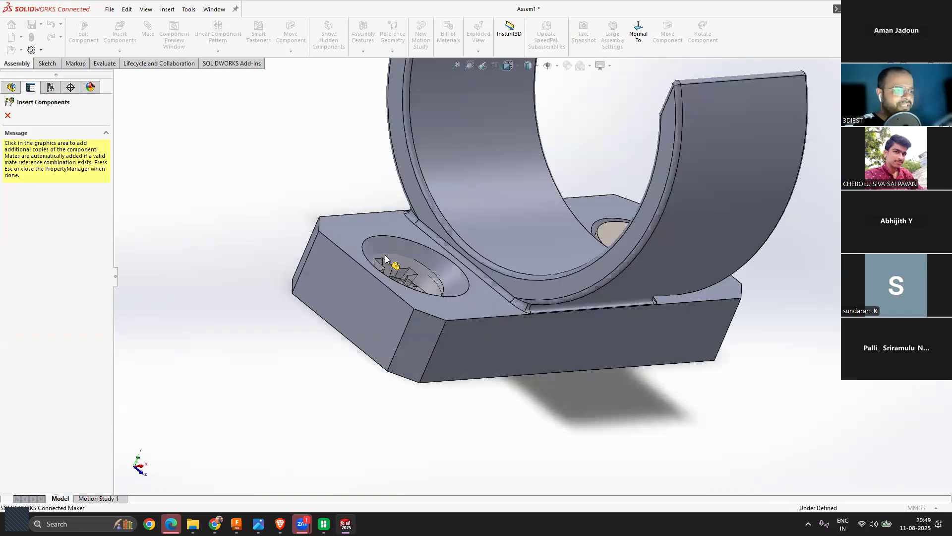
left_click(420, 272)
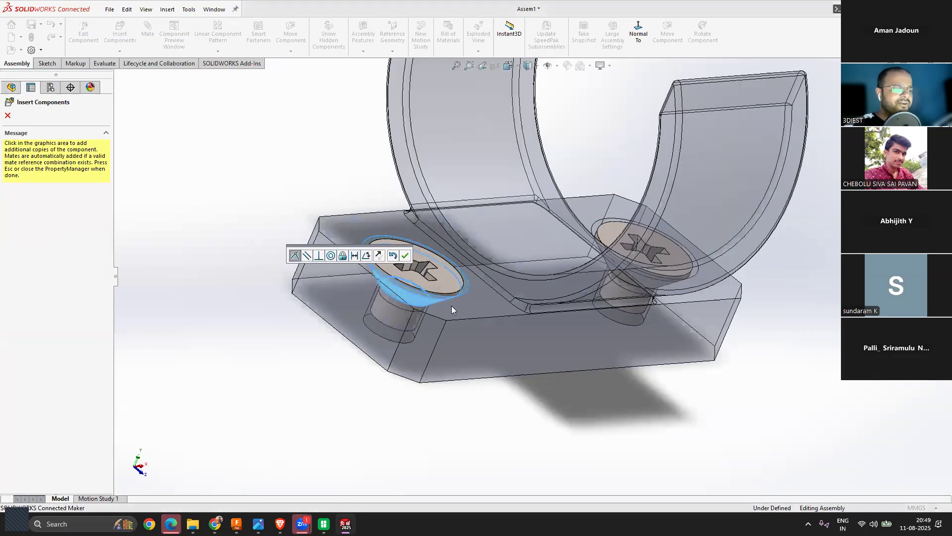
left_click(405, 255)
mouse_move(629, 401)
middle_mouse_down()
mouse_move(553, 400)
mouse_move(516, 359)
mouse_move(502, 233)
mouse_move(502, 290)
mouse_move(640, 402)
middle_mouse_up()
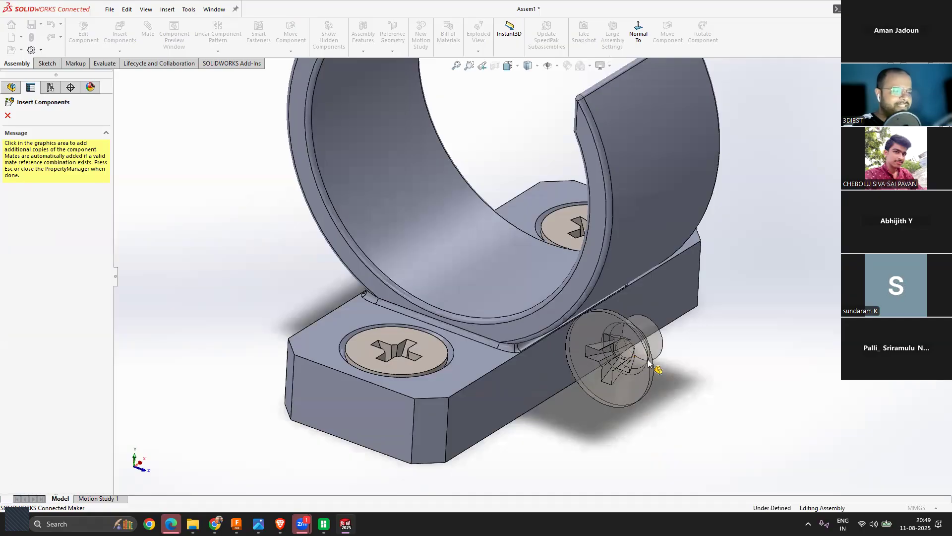
key("Escape")
scroll(619, 274, "up", 2)
scroll(489, 368, "down", 1)
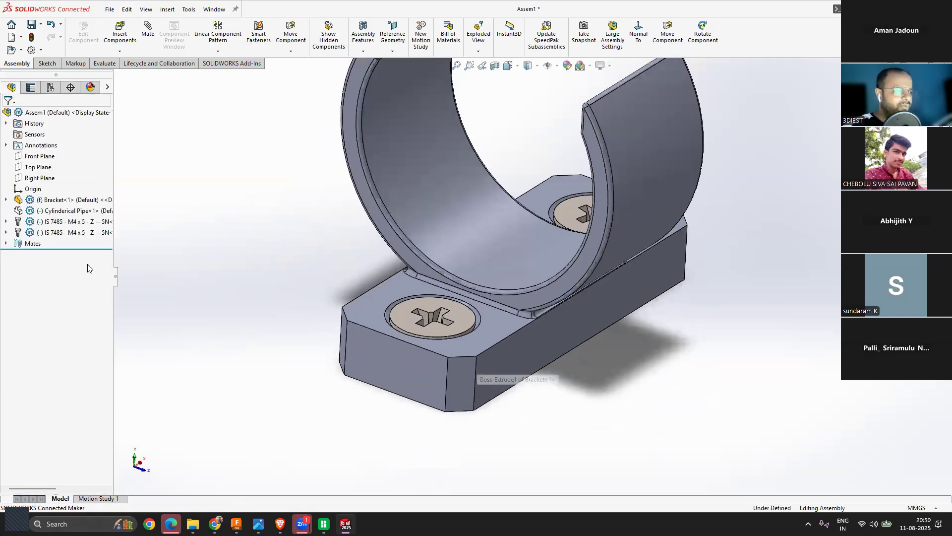
left_click(74, 223)
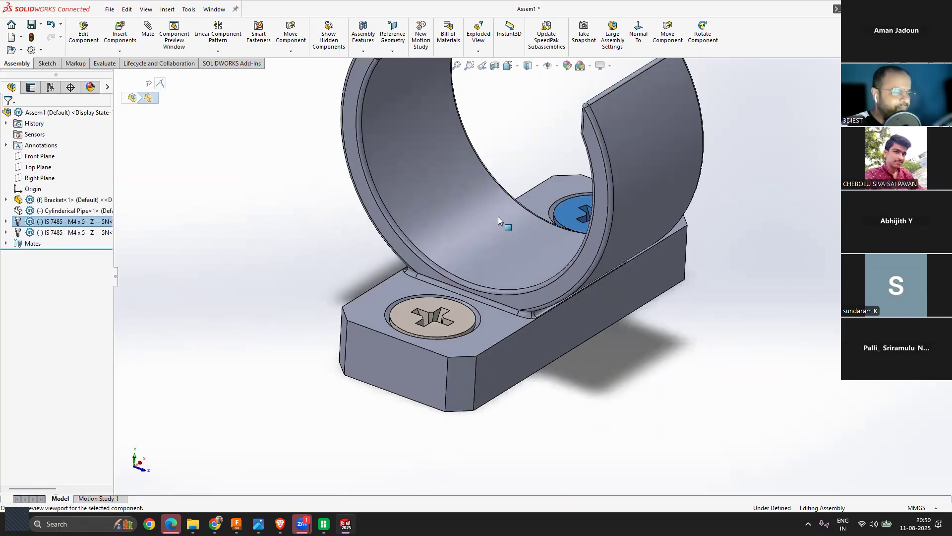
right_click(60, 222)
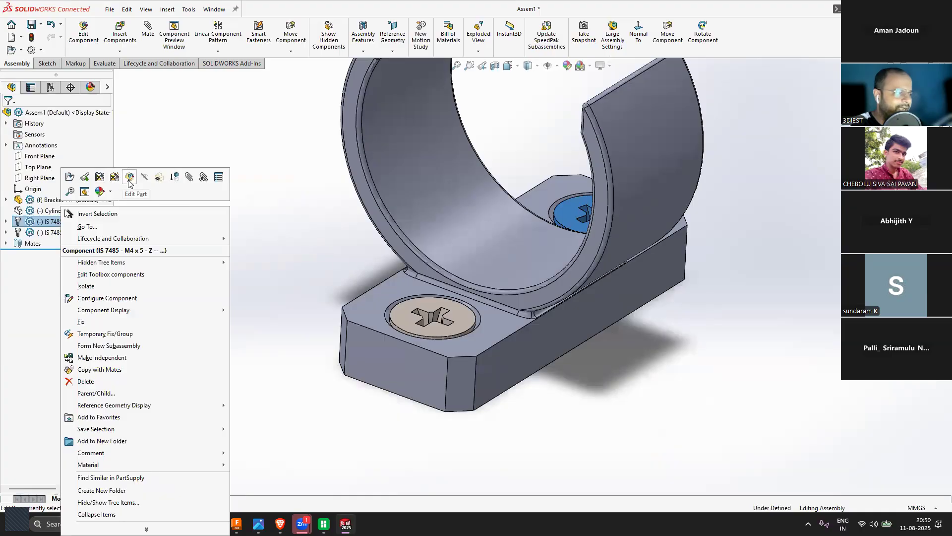
left_click(129, 179)
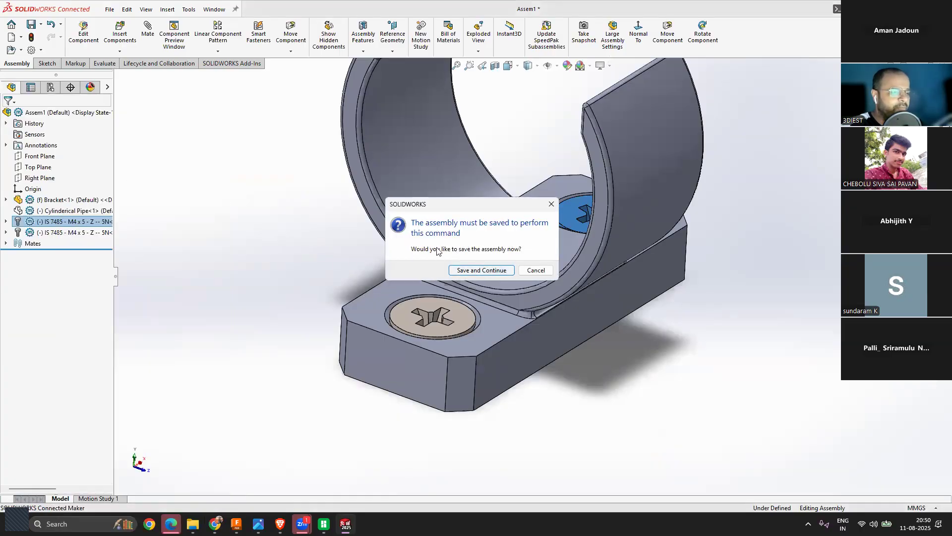
left_click(530, 271)
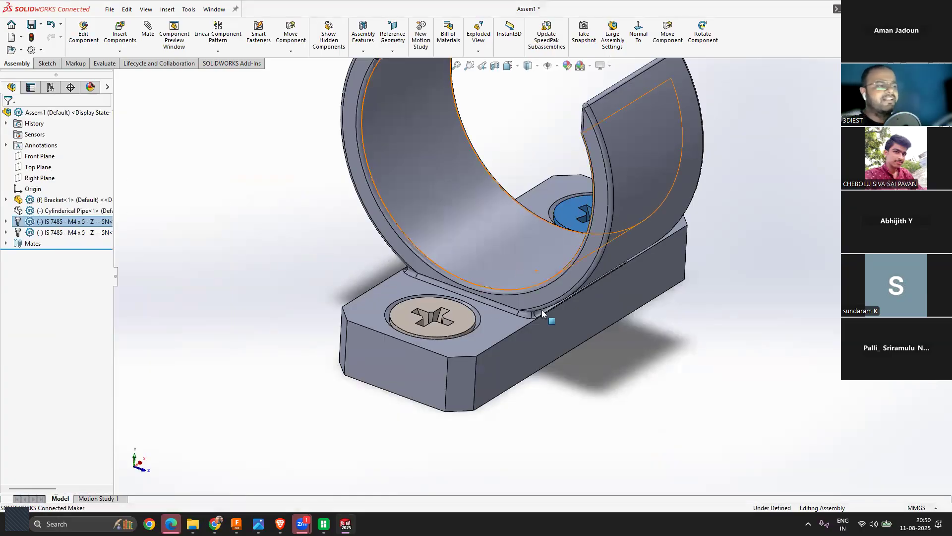
key("Escape")
middle_click_drag(483, 326, 468, 375)
left_click(437, 324)
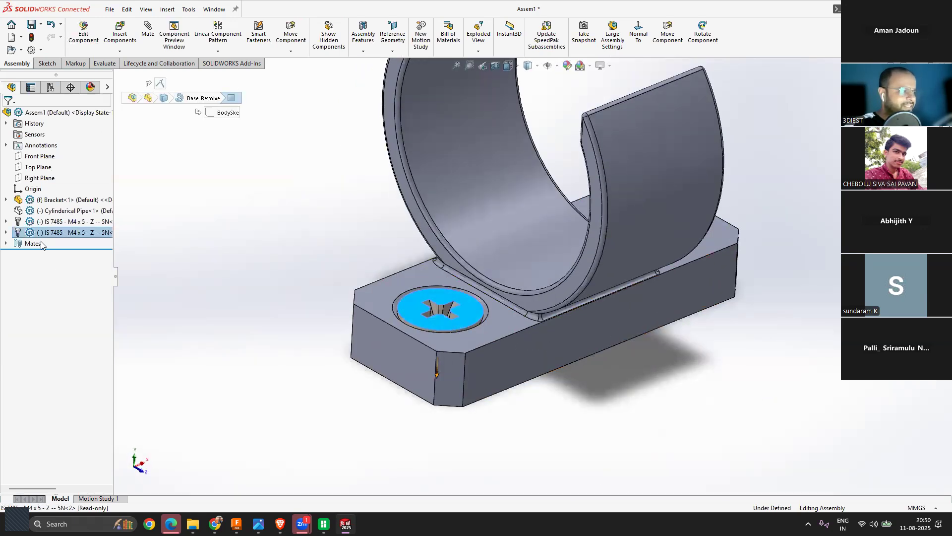
left_click(6, 232)
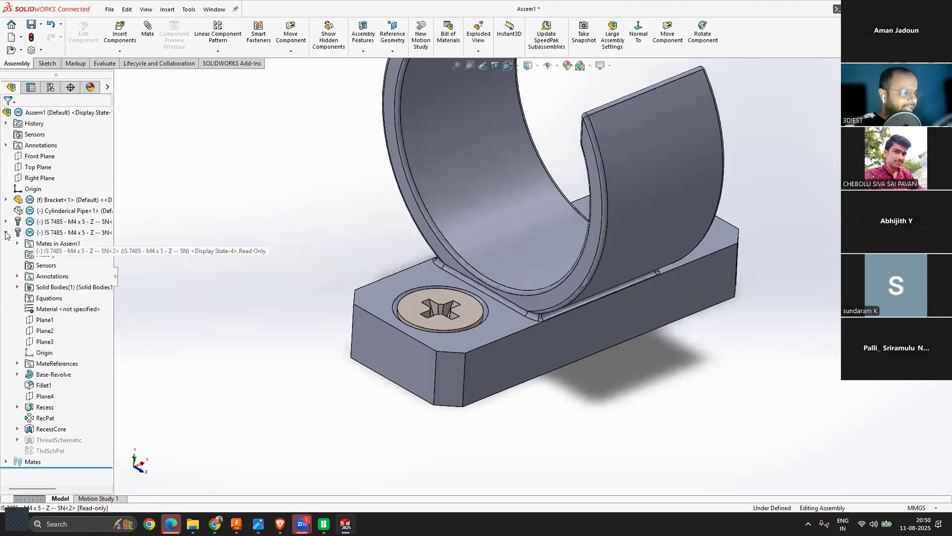
left_click(5, 232)
right_click(62, 233)
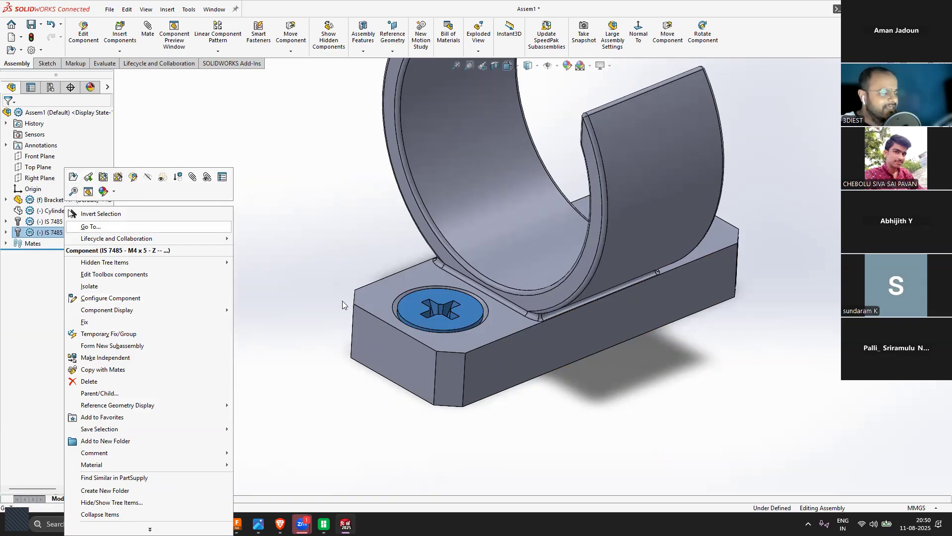
Step: Lengthen the first IS 7485 screw to M4 x 10 so it extends through the underside of the bracket
middle_click_drag(674, 262, 506, 368)
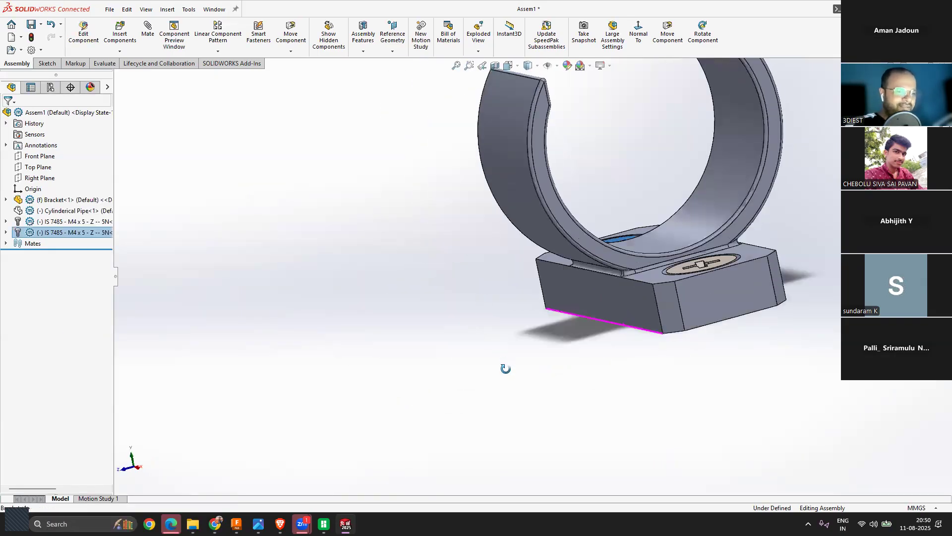
scroll(708, 282, "down", 5)
left_click(620, 218)
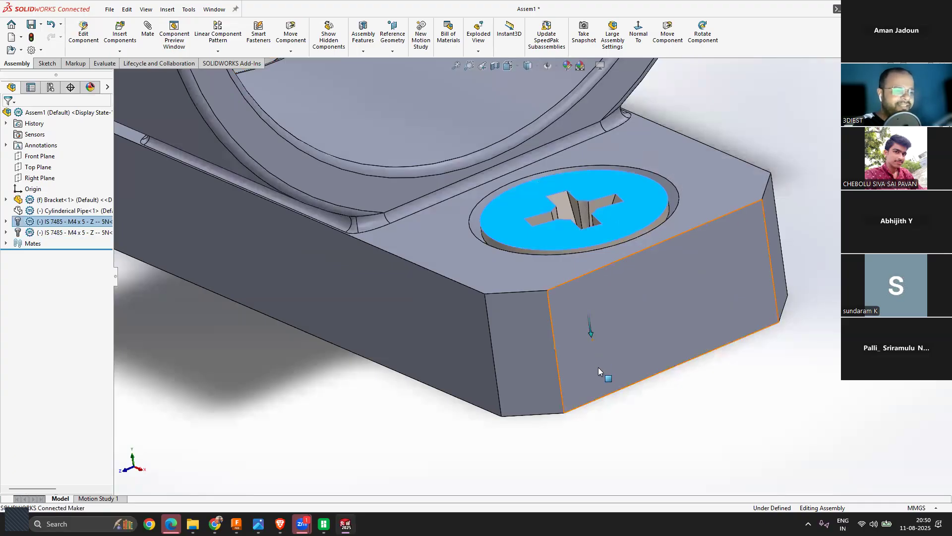
left_click_drag(592, 337, 621, 436)
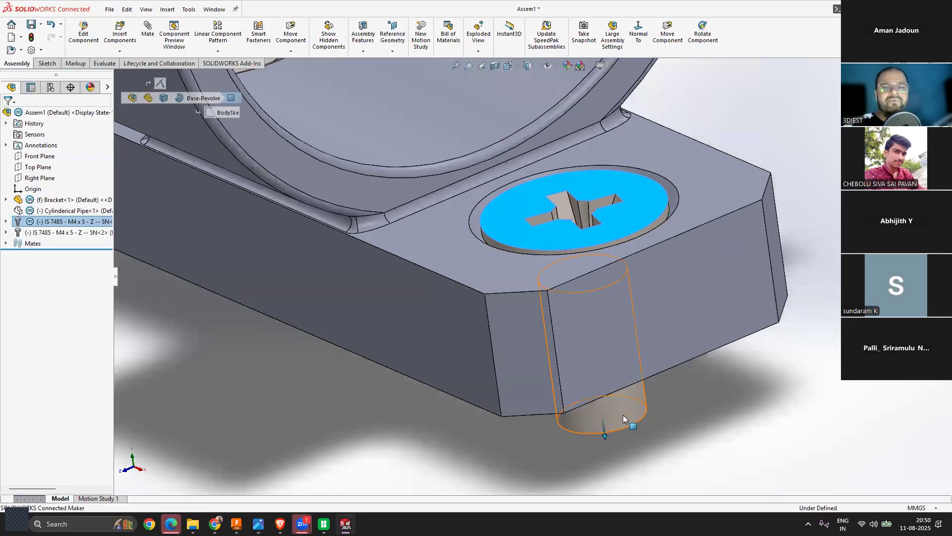
Step: Lengthen the second IS 7485 screw to M4 x 10 to match the screw at the bracket's opposite end
scroll(734, 303, "up", 6)
middle_click_drag(607, 309, 786, 325)
scroll(355, 297, "down", 4)
left_click(480, 201)
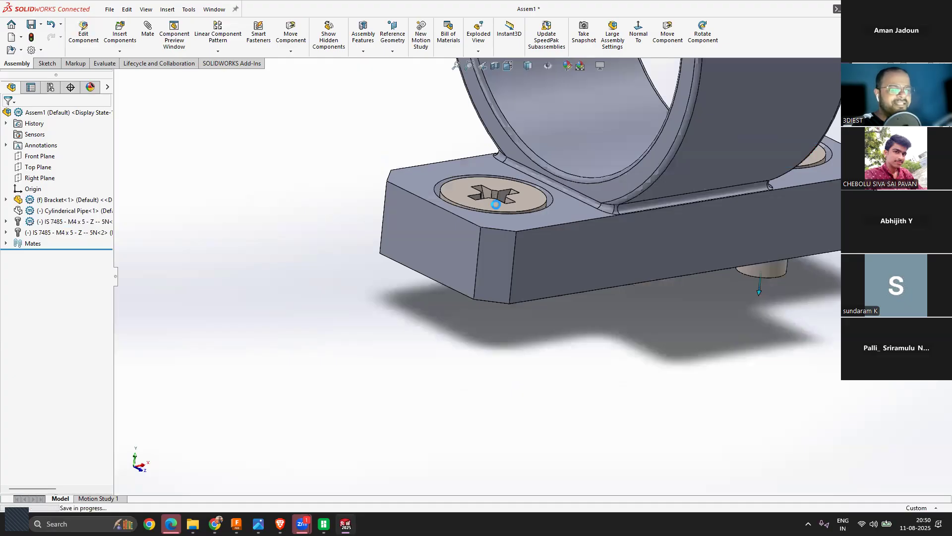
left_click(489, 207)
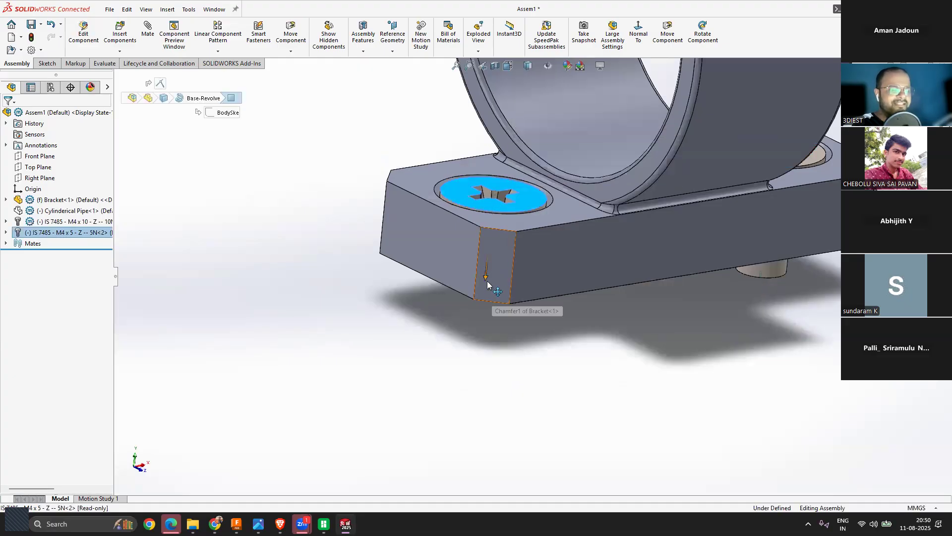
left_click_drag(486, 279, 483, 412)
left_click_drag(483, 365, 489, 335)
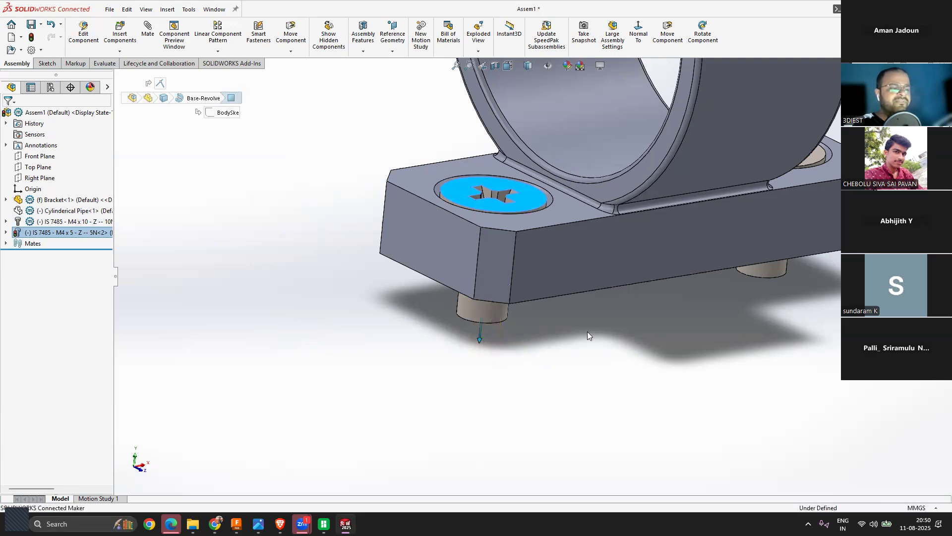
Step: Examine how both screws sit in the countersunk holes and how far they protrude beneath the bracket
scroll(571, 303, "up", 3)
middle_click_drag(572, 284, 519, 278)
scroll(514, 273, "down", 4)
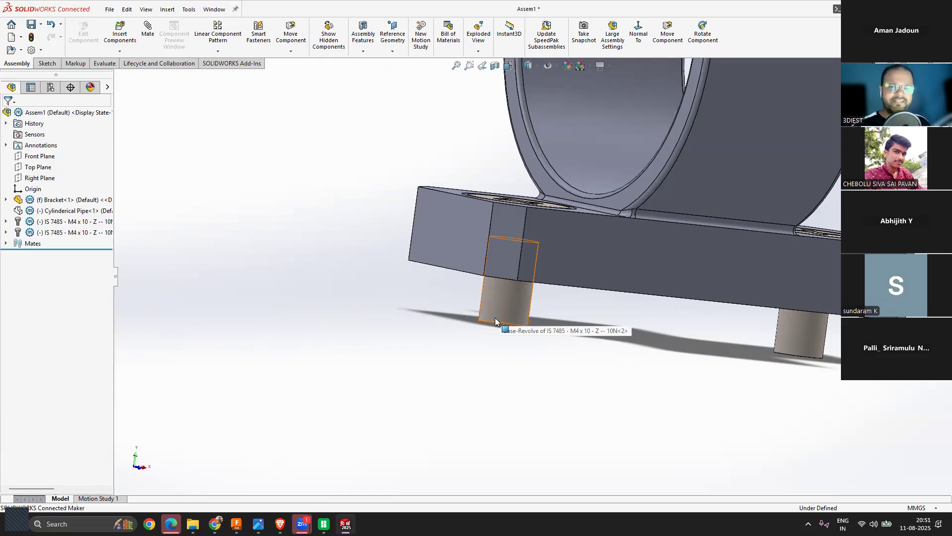
scroll(426, 273, "up", 5)
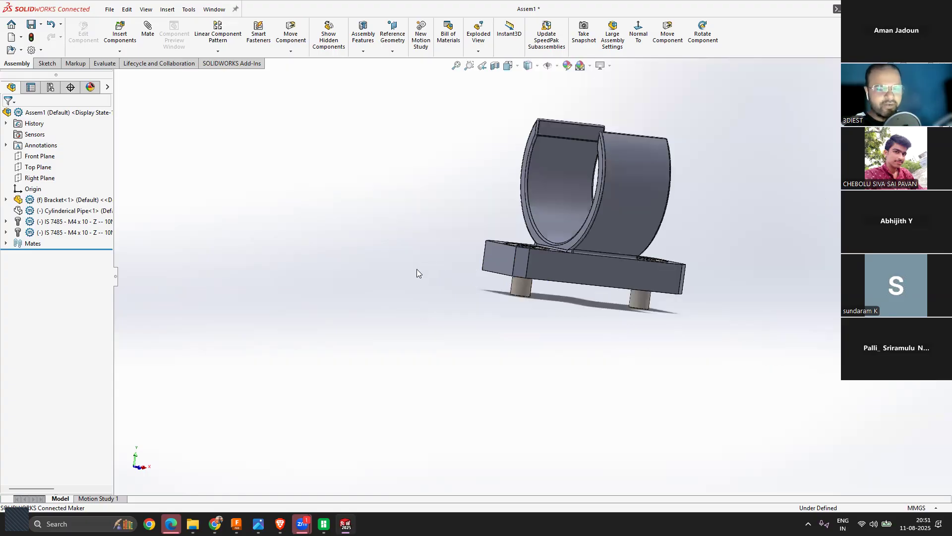
scroll(560, 270, "down", 7)
middle_click_drag(519, 286, 623, 339)
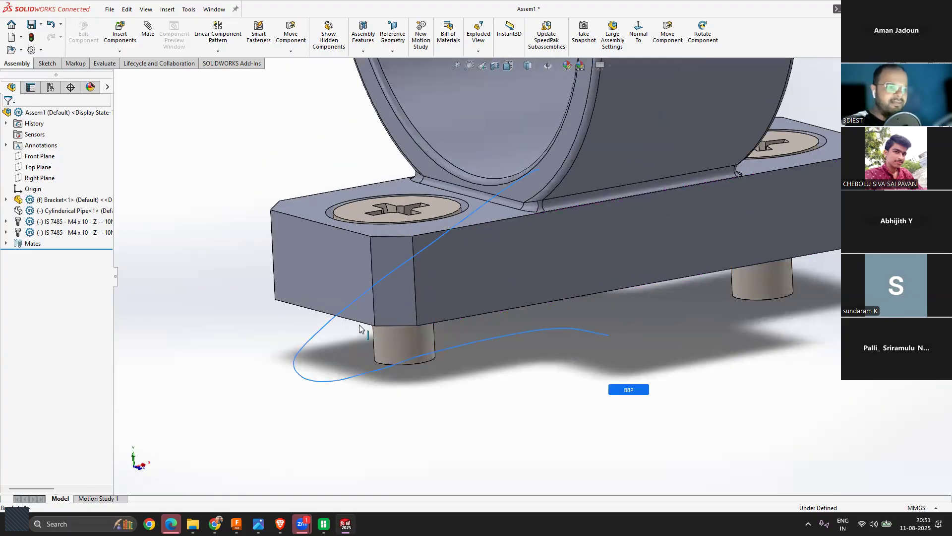
scroll(667, 334, "up", 3)
scroll(605, 298, "down", 6)
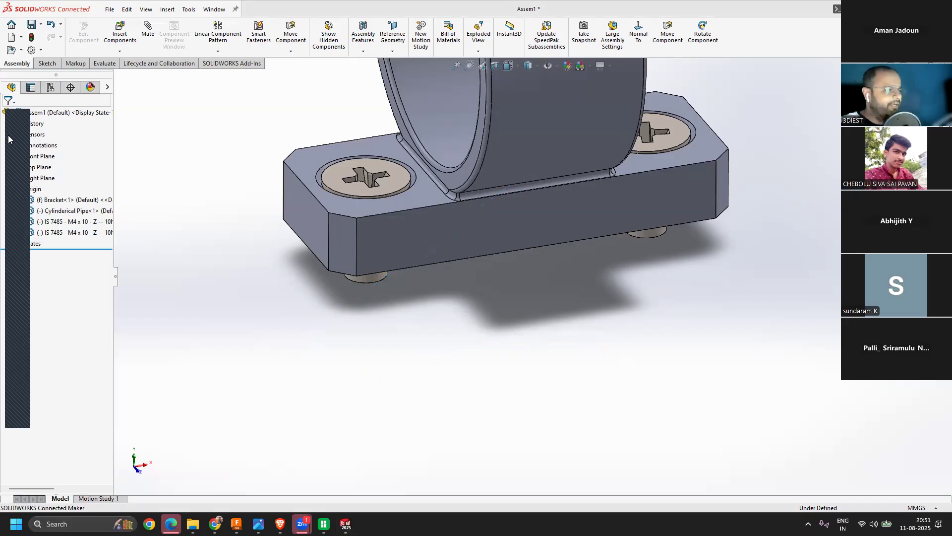
scroll(570, 297, "up", 5)
middle_click_drag(541, 270, 518, 292)
scroll(585, 299, "down", 5)
scroll(592, 315, "up", 5)
scroll(528, 293, "down", 5)
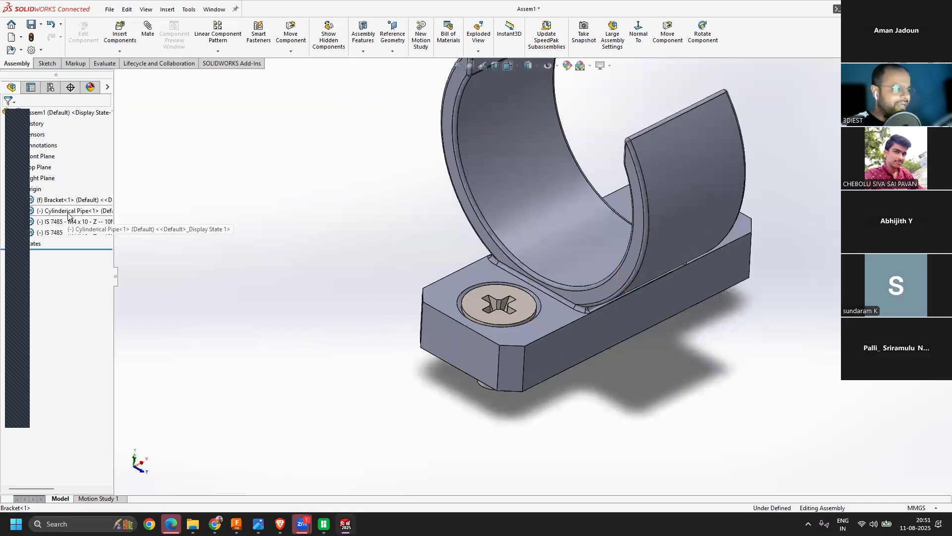
Step: Show the hidden Cylindrical Pipe component in the assembly again
right_click(69, 210)
left_click(140, 179)
left_click(344, 249)
scroll(360, 301, "up", 5)
mouse_move(360, 301)
middle_mouse_down()
mouse_move(278, 293)
mouse_move(353, 256)
mouse_move(440, 304)
mouse_move(521, 302)
mouse_move(400, 276)
mouse_move(361, 312)
mouse_move(342, 302)
middle_mouse_up()
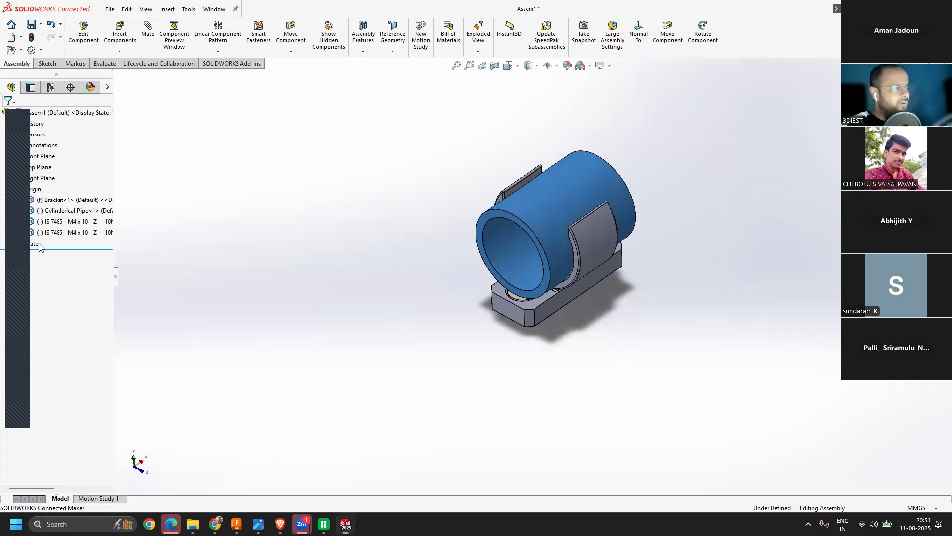
Step: Save the assembly in the Solidworks project folder under the file name BASS
scroll(628, 228, "down", 3)
middle_click_drag(632, 263, 627, 272)
left_click(31, 25)
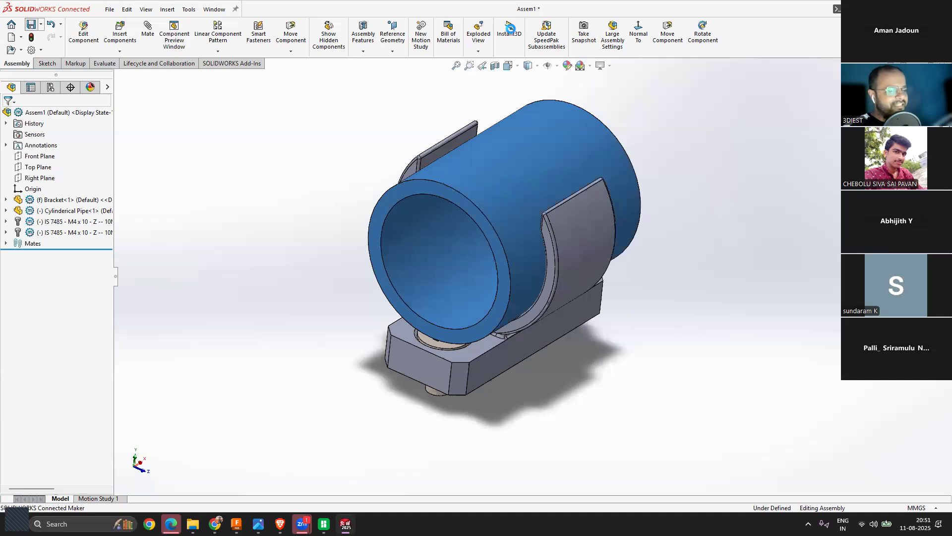
left_click(88, 171)
left_click_drag(90, 172, 56, 172)
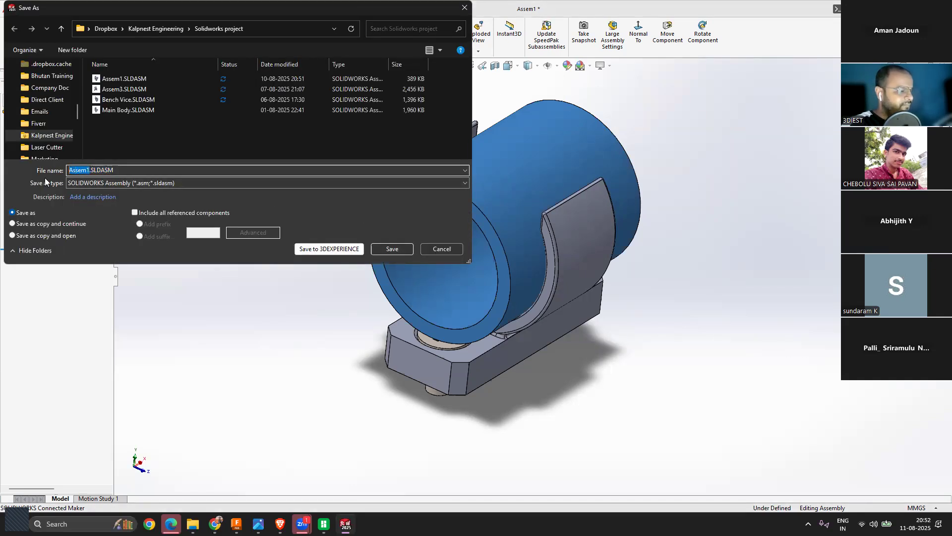
type("BASS")
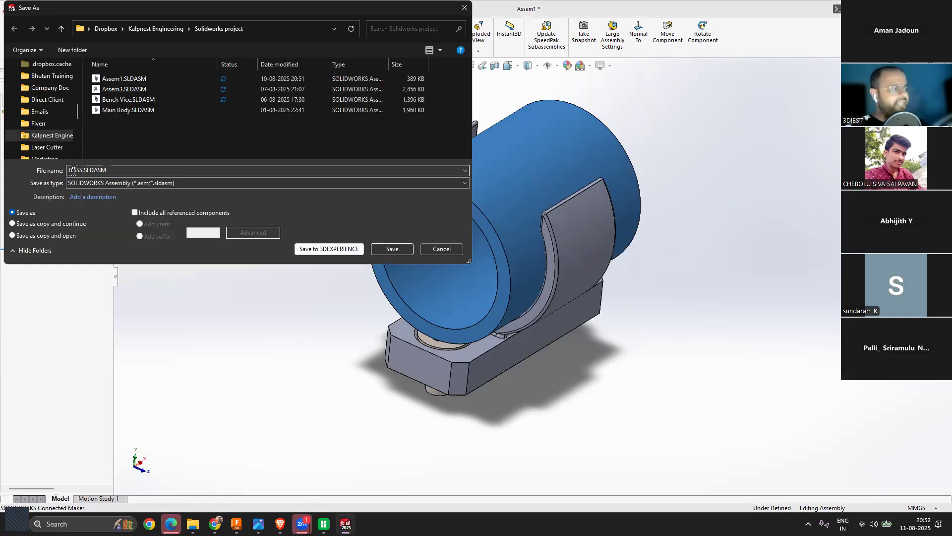
left_click(392, 249)
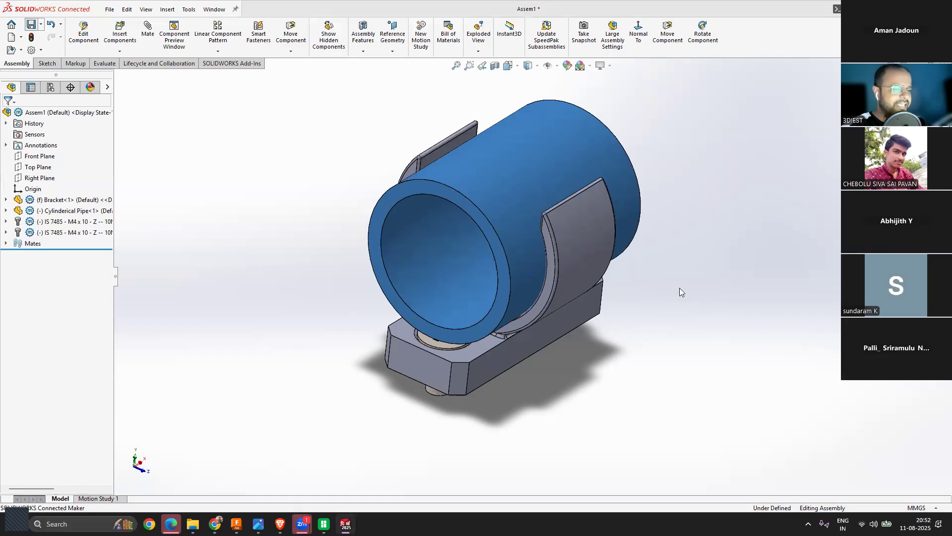
Step: Create a drawing from the BASS assembly on an A3 (ISO) standard sheet
scroll(531, 275, "up", 3)
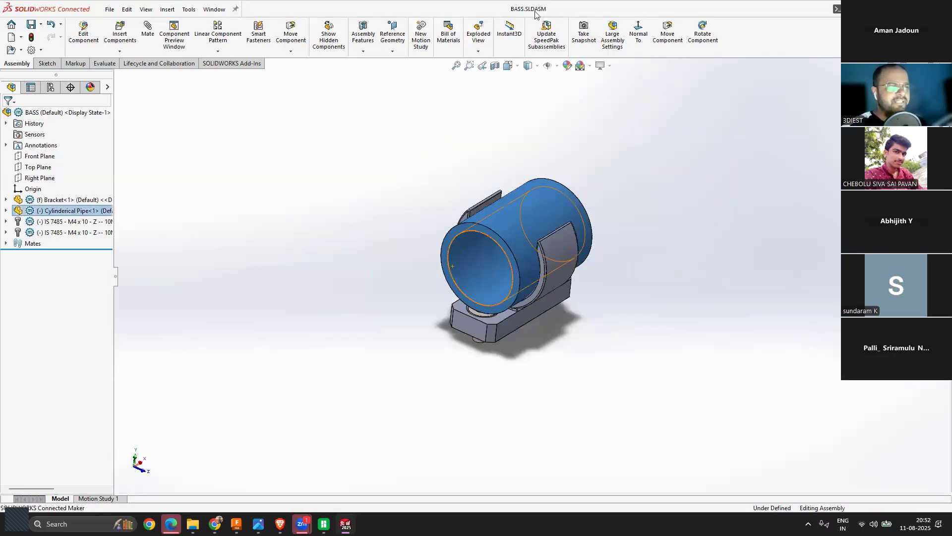
scroll(585, 243, "down", 3)
left_click(651, 278)
middle_click_drag(507, 378, 483, 390)
left_click(112, 12)
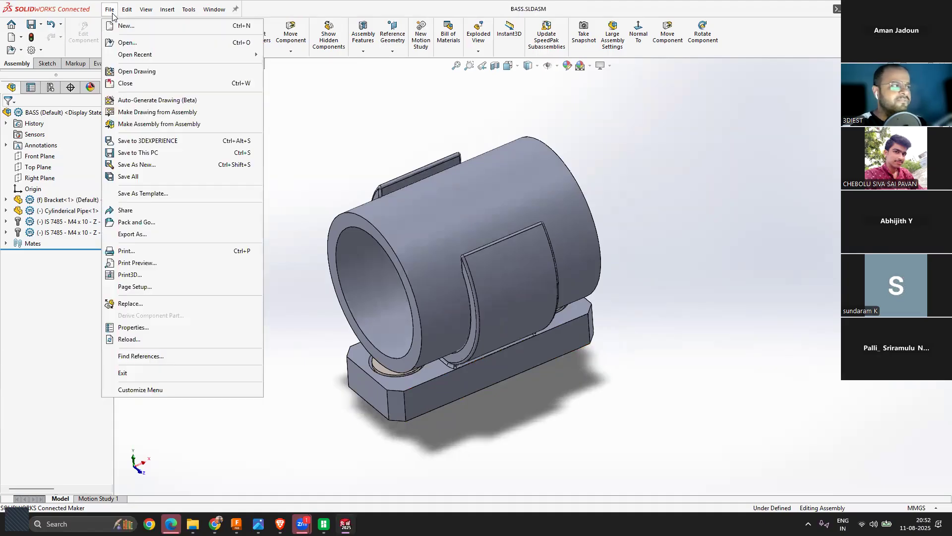
left_click(158, 112)
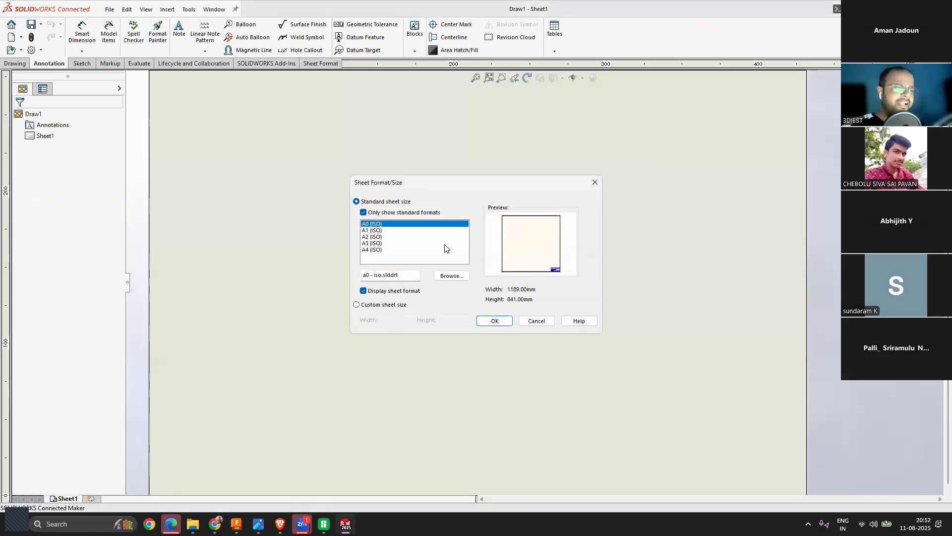
left_click(371, 243)
left_click(494, 321)
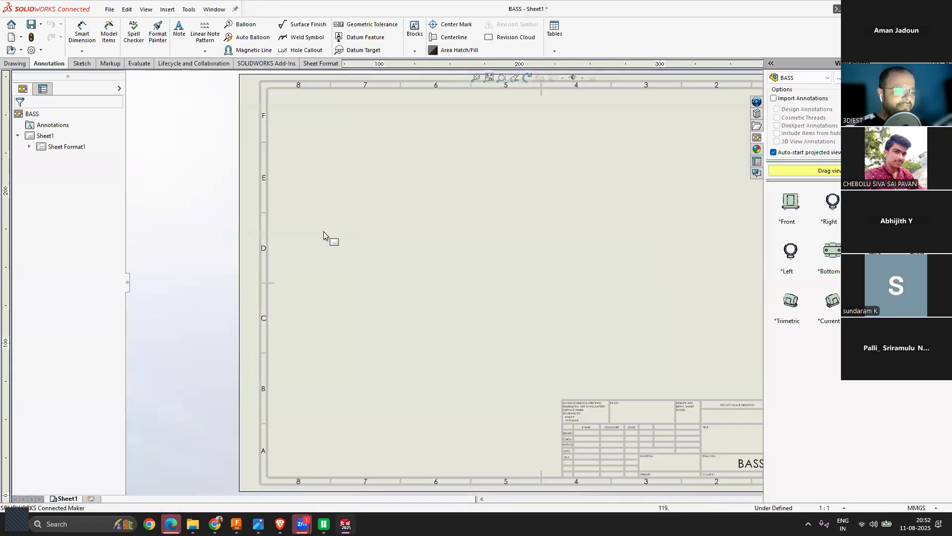
Step: Place an isometric view of the assembly in the upper middle area of the sheet, without projected views
key("f")
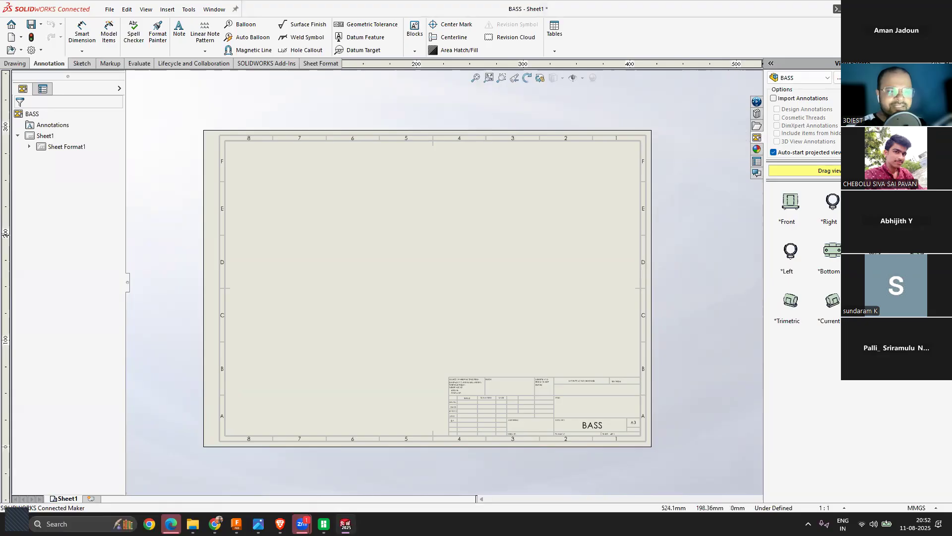
left_click_drag(791, 300, 380, 291)
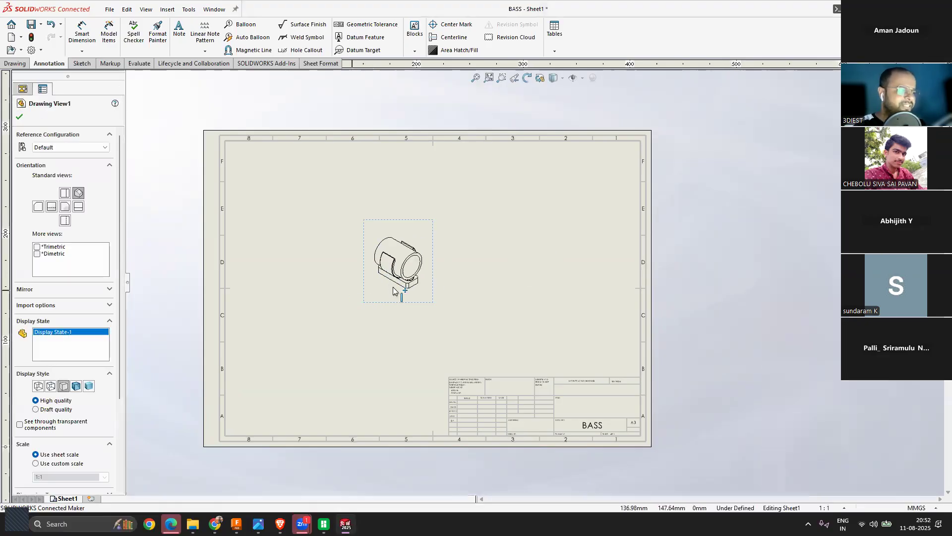
left_click(20, 118)
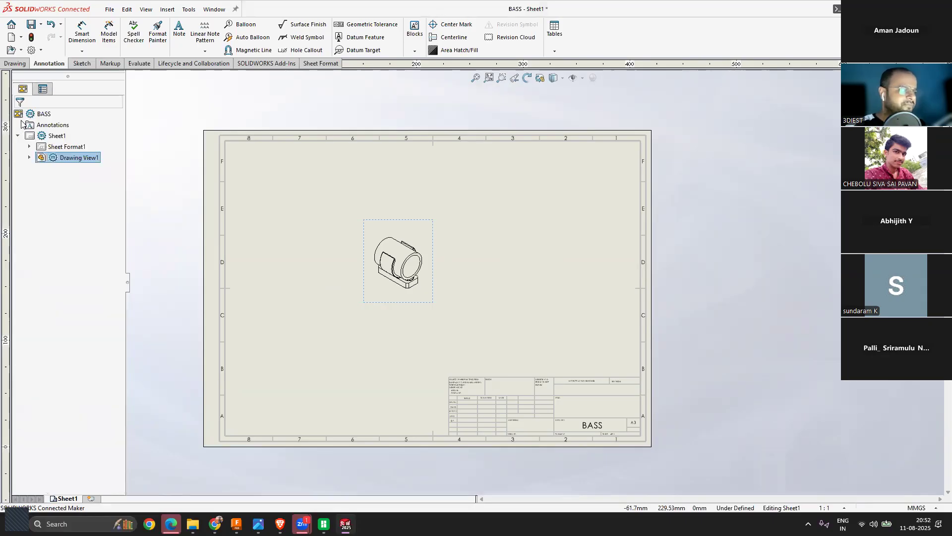
right_click(50, 138)
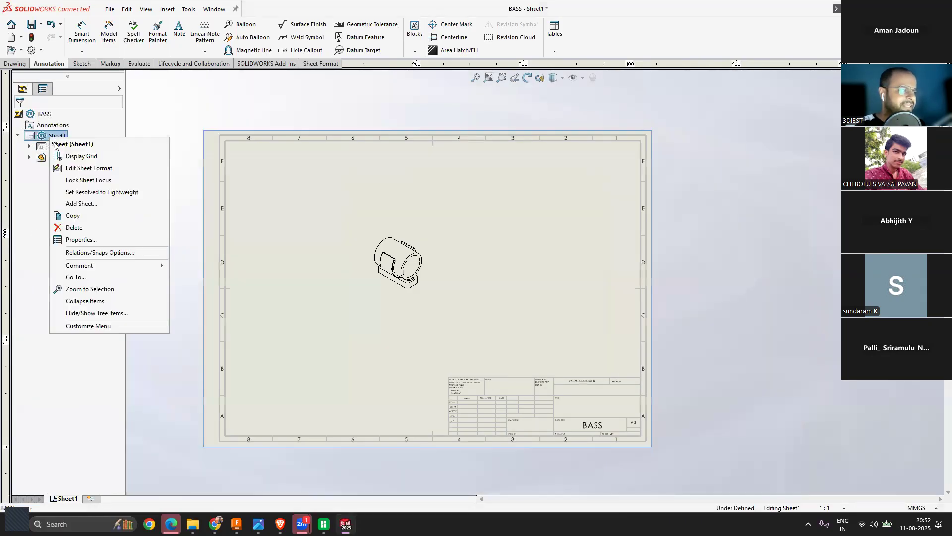
left_click(73, 169)
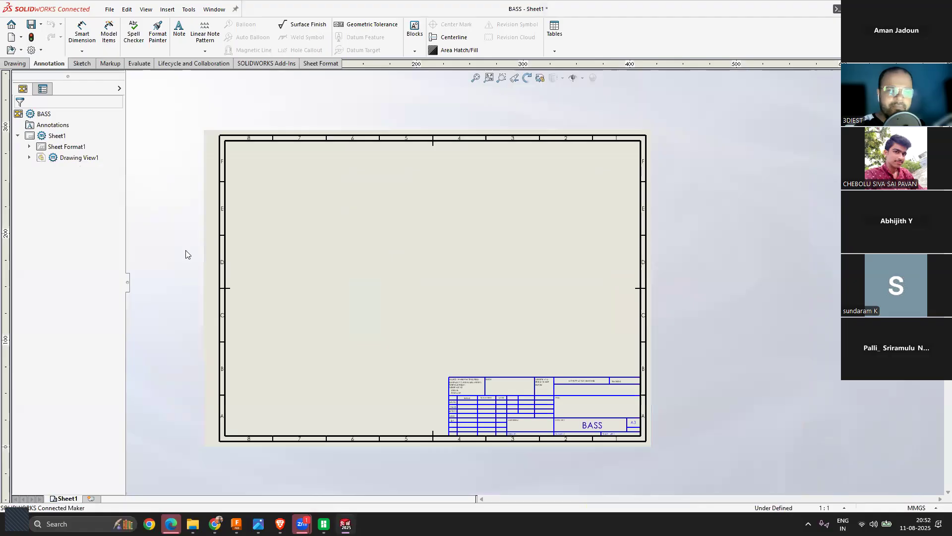
left_click(51, 140)
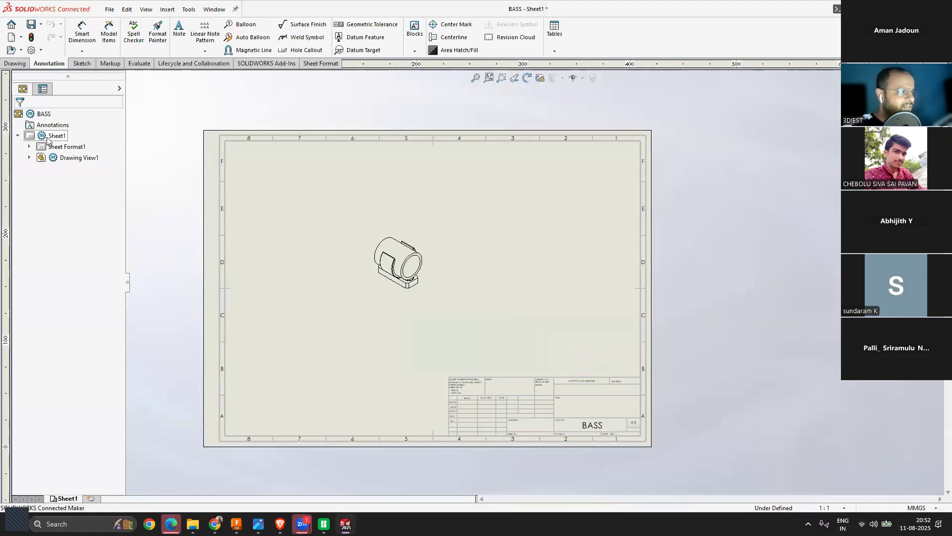
Step: Set the sheet scale to 4:1 and move the enlarged isometric view to the left part of the sheet
right_click(47, 141)
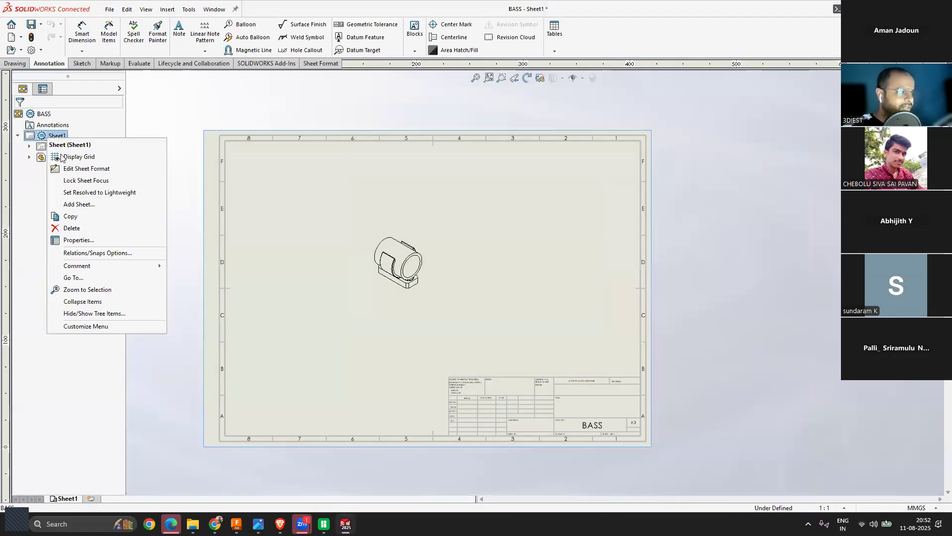
left_click(80, 240)
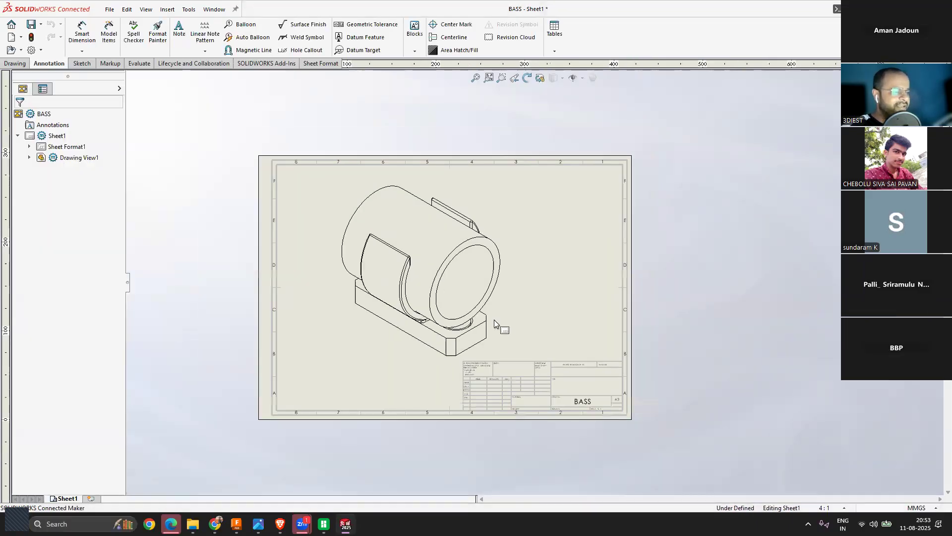
left_click_drag(498, 303, 480, 310)
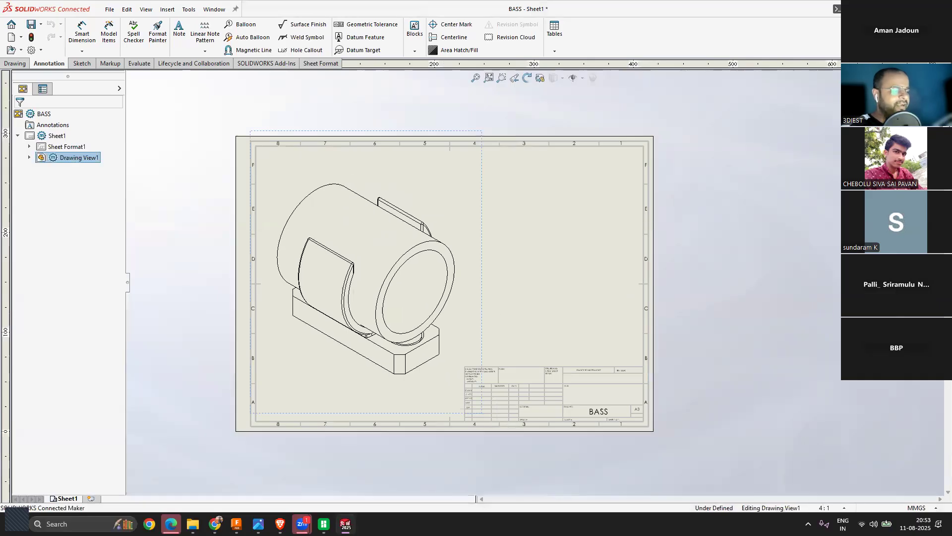
key("Escape")
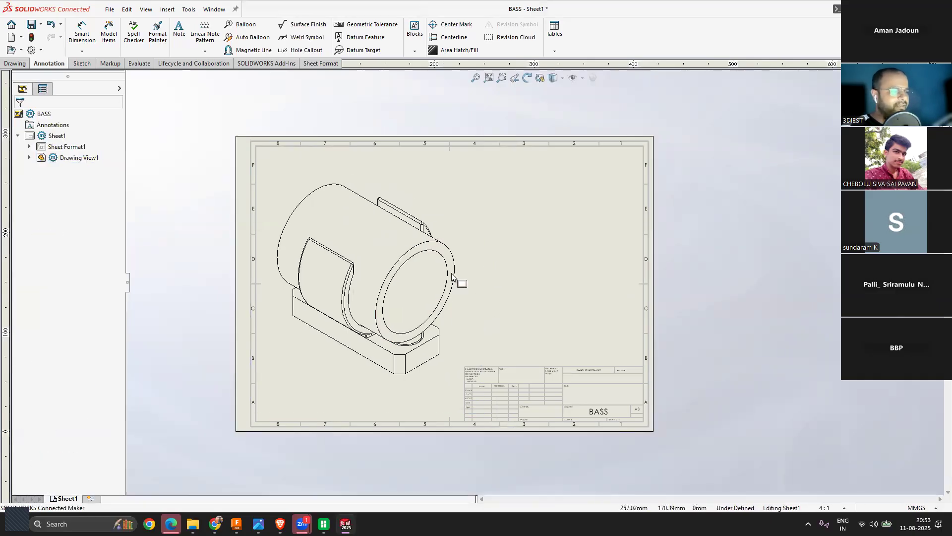
Step: Display the isometric drawing view as Shaded With Edges
left_click(478, 297)
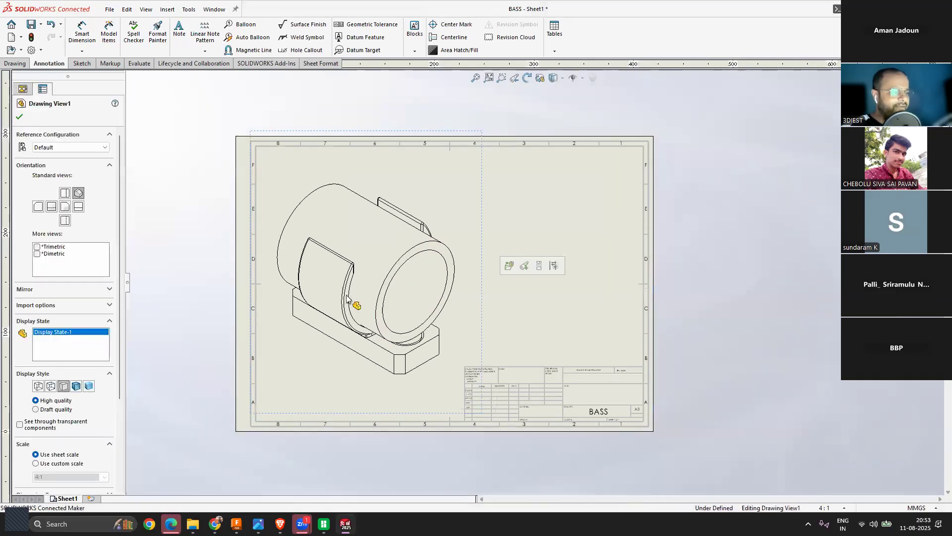
left_click(76, 387)
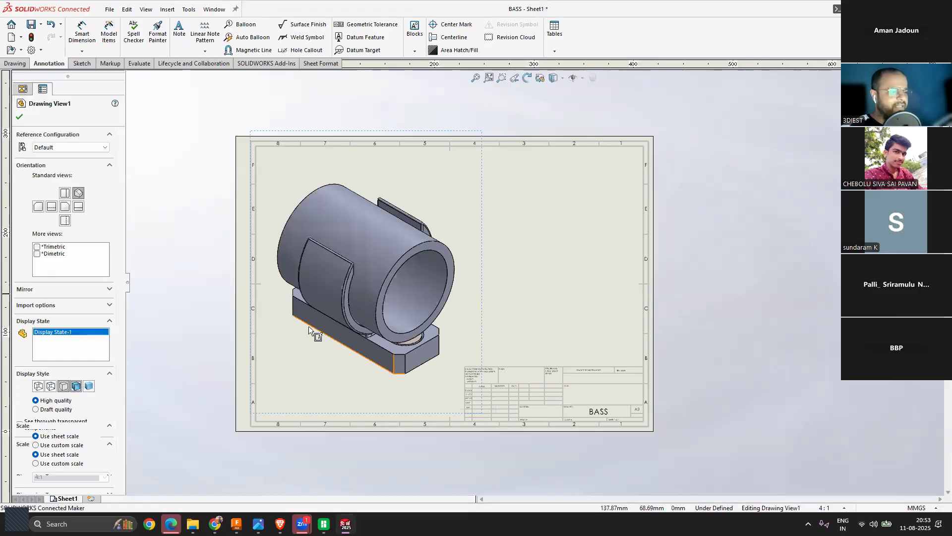
scroll(351, 330, "down", 1)
scroll(354, 328, "up", 1)
scroll(568, 270, "down", 1)
left_click(555, 266)
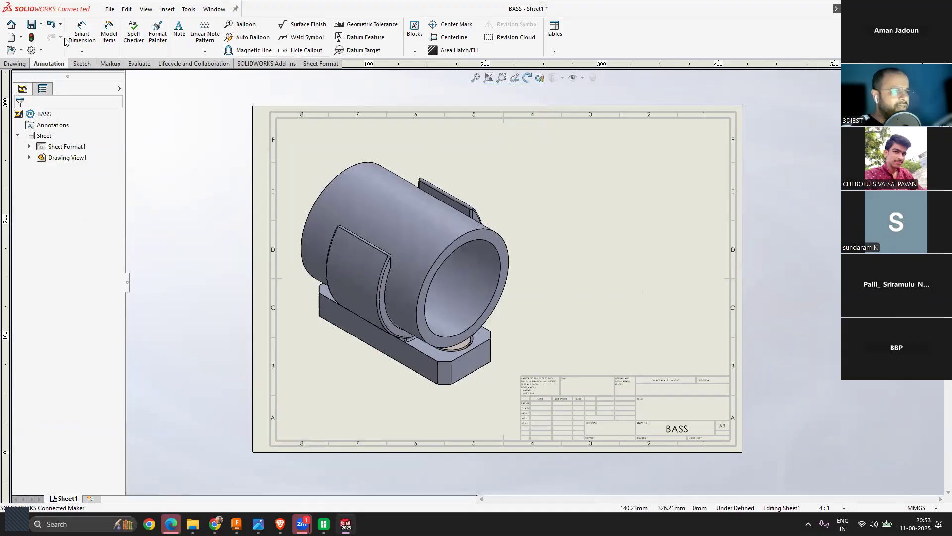
Step: Add circular item-number balloons to the isometric view with Auto Balloon
left_click(247, 37)
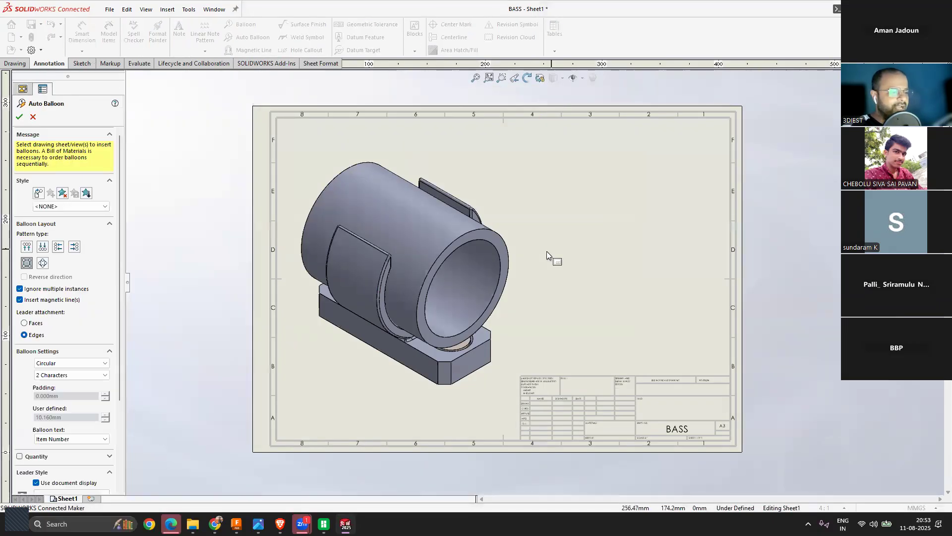
left_click(387, 234)
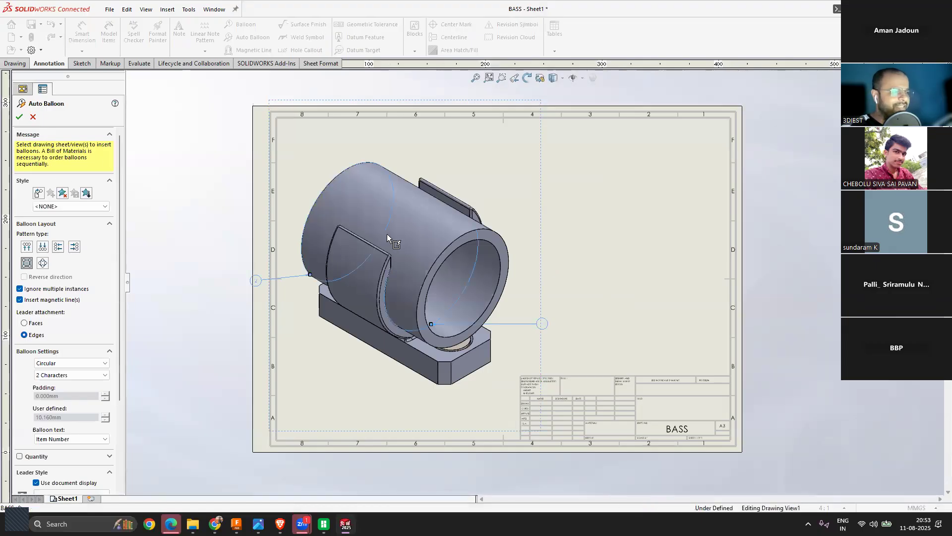
left_click(20, 117)
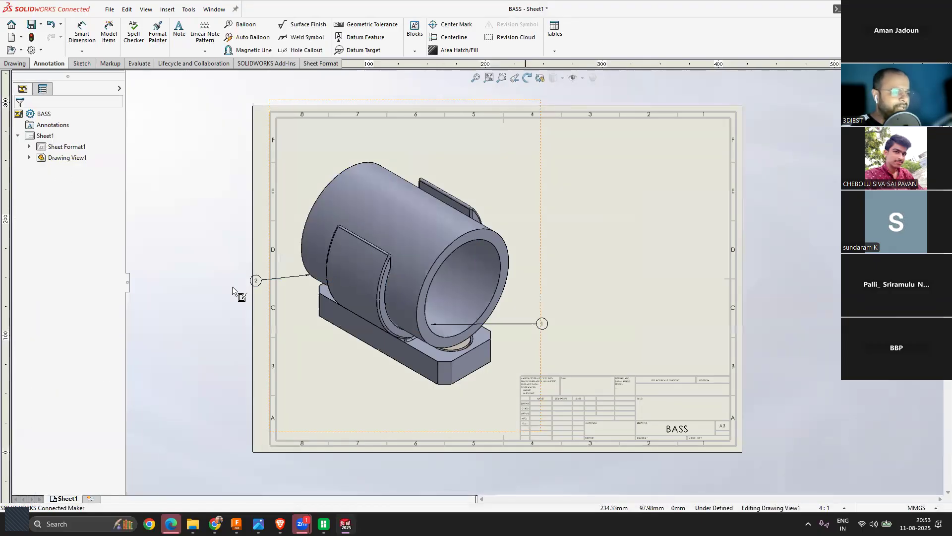
Step: Reposition balloon 2 just beneath the pipe's rear end and balloon 1 below the bracket base
left_click_drag(280, 226, 295, 304)
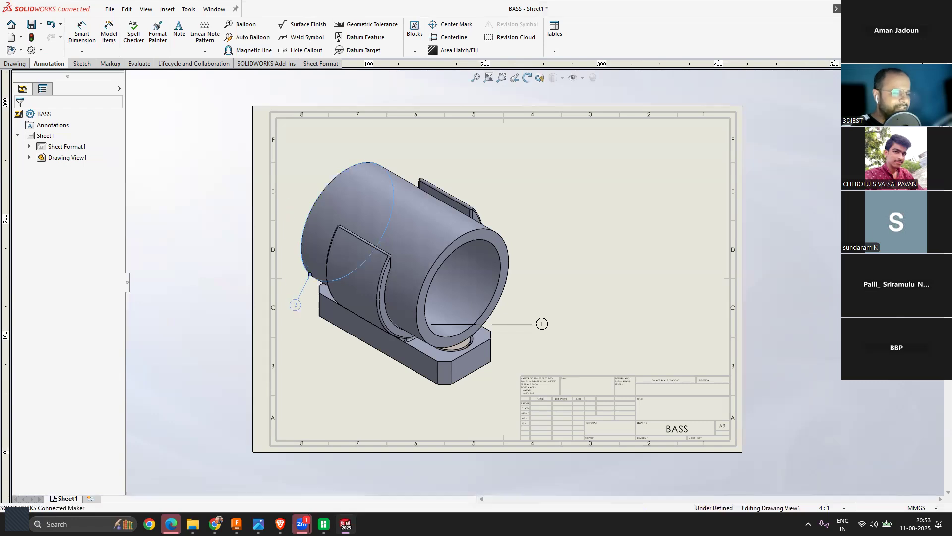
left_click_drag(542, 323, 528, 267)
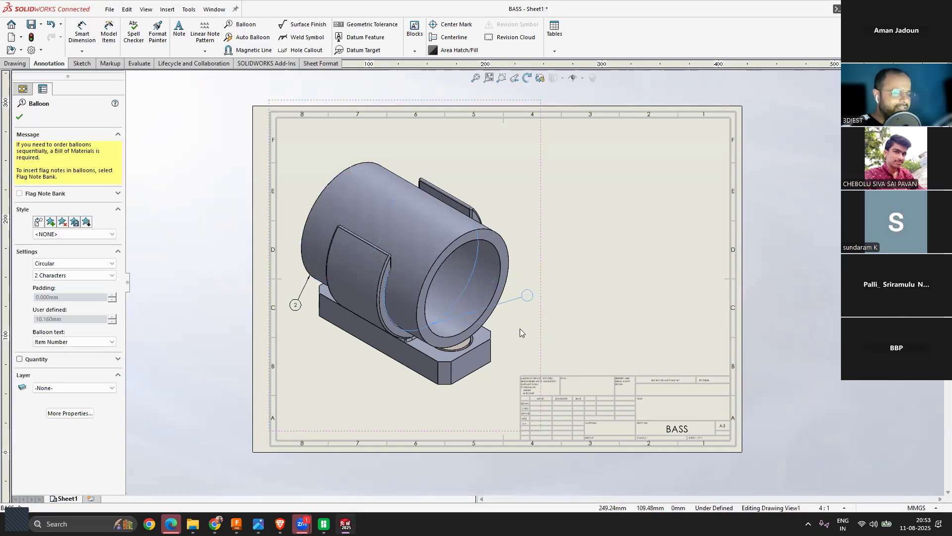
left_click_drag(393, 399, 389, 392)
left_click(415, 398)
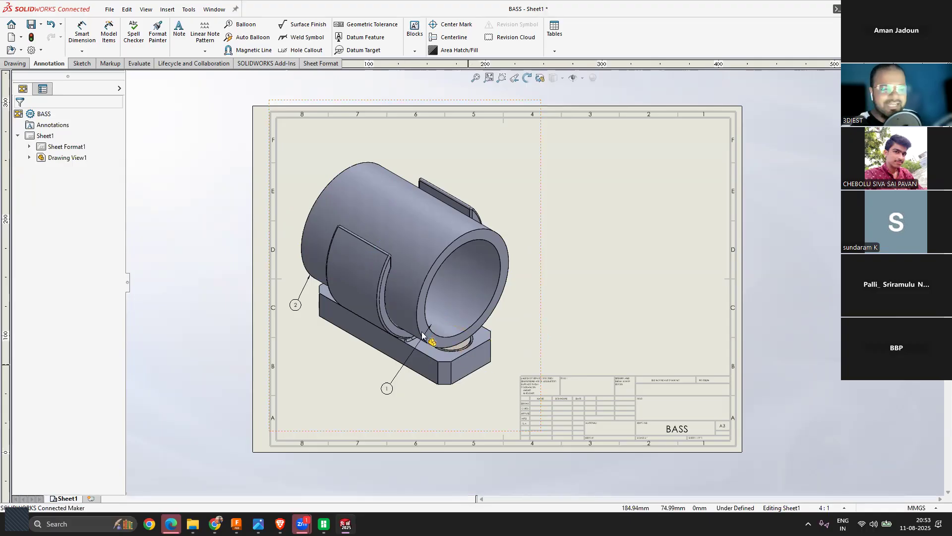
Step: Insert a top-level bill of materials for the isometric view with the bom-standard template, in the sheet's upper right corner
left_click(555, 51)
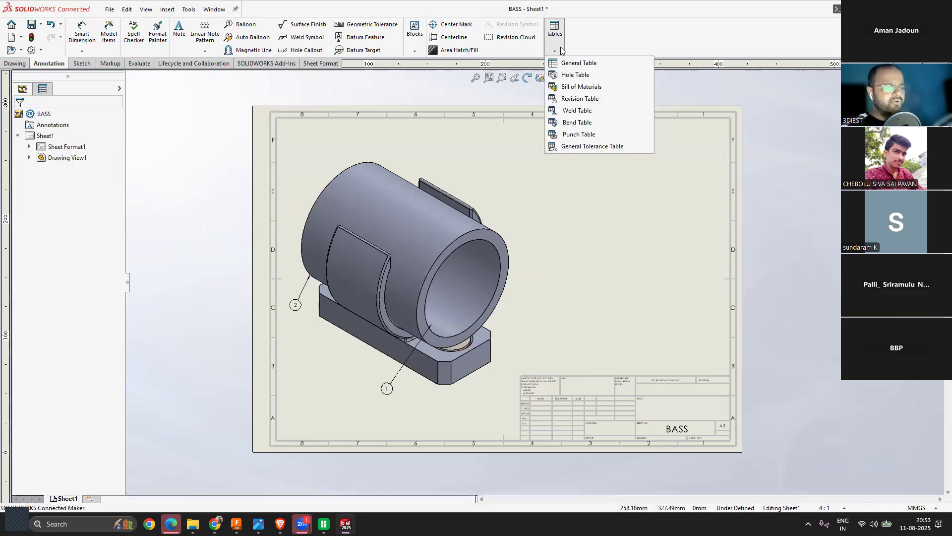
left_click(573, 88)
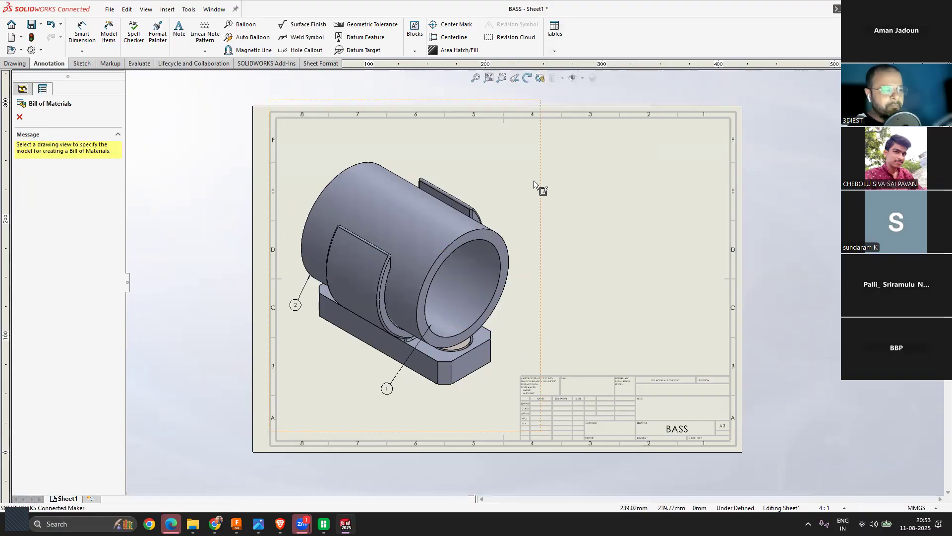
left_click(504, 278)
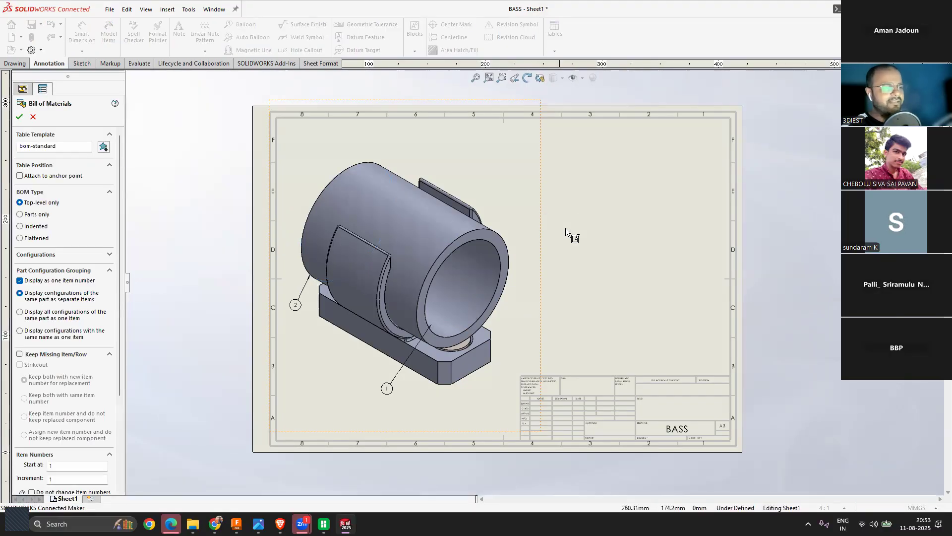
left_click(19, 117)
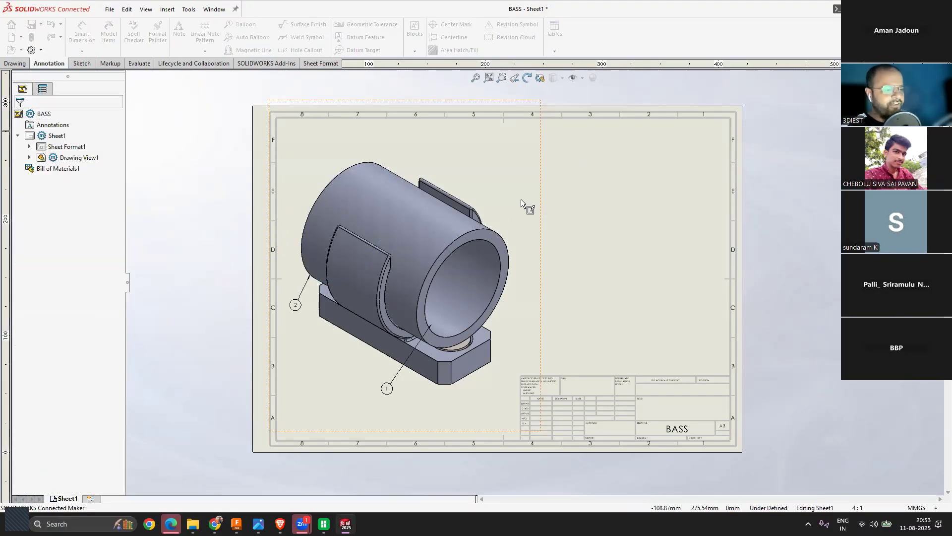
left_click(533, 128)
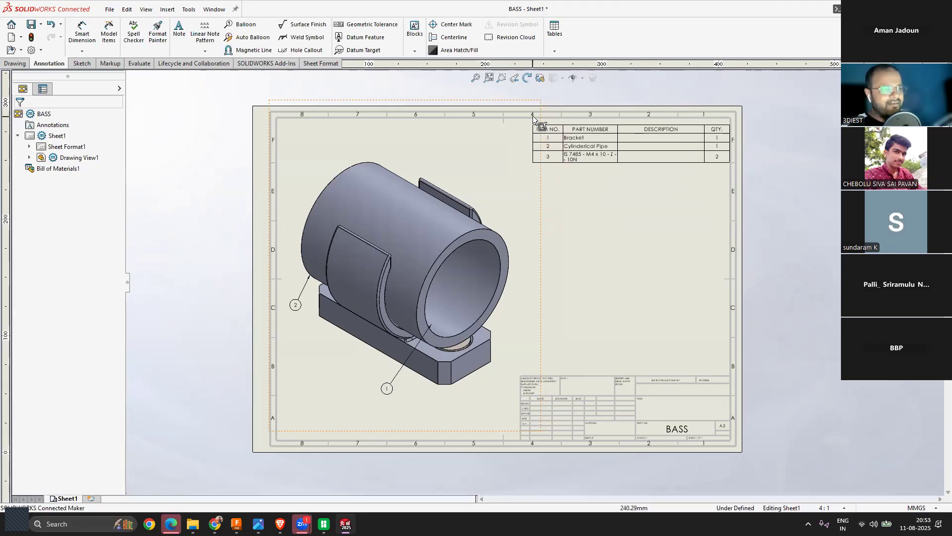
Step: Widen the bill of materials' Part Number column to fit the screw designation on one line and narrow the Description column
scroll(672, 175, "down", 1)
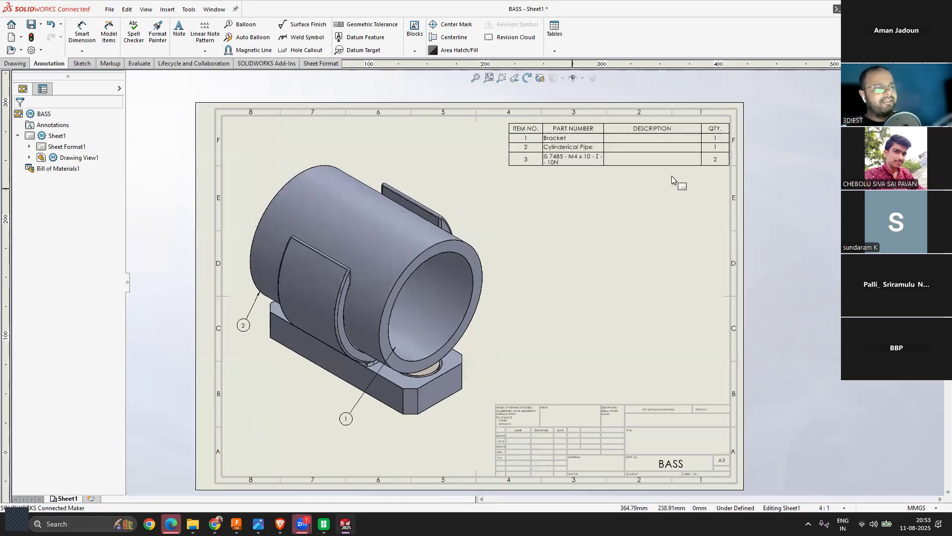
scroll(672, 176, "down", 1)
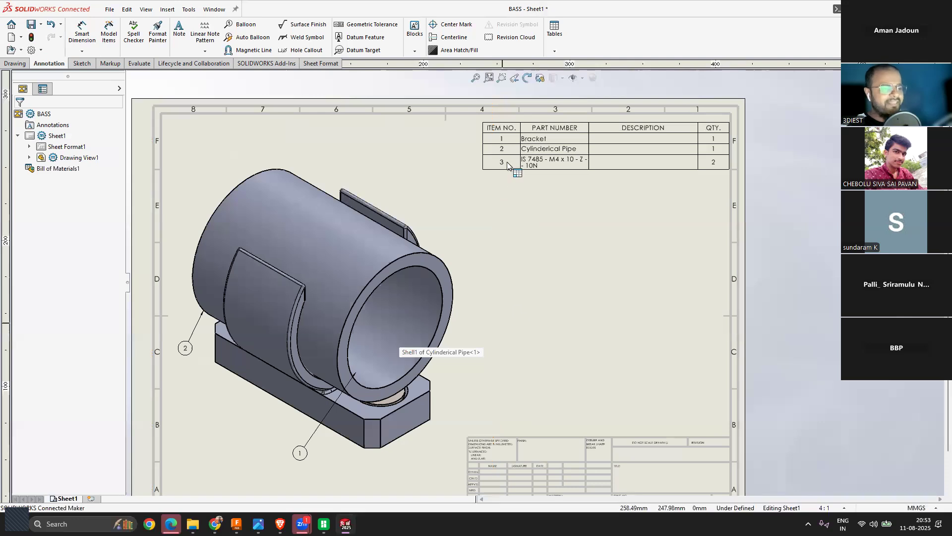
left_click(558, 166)
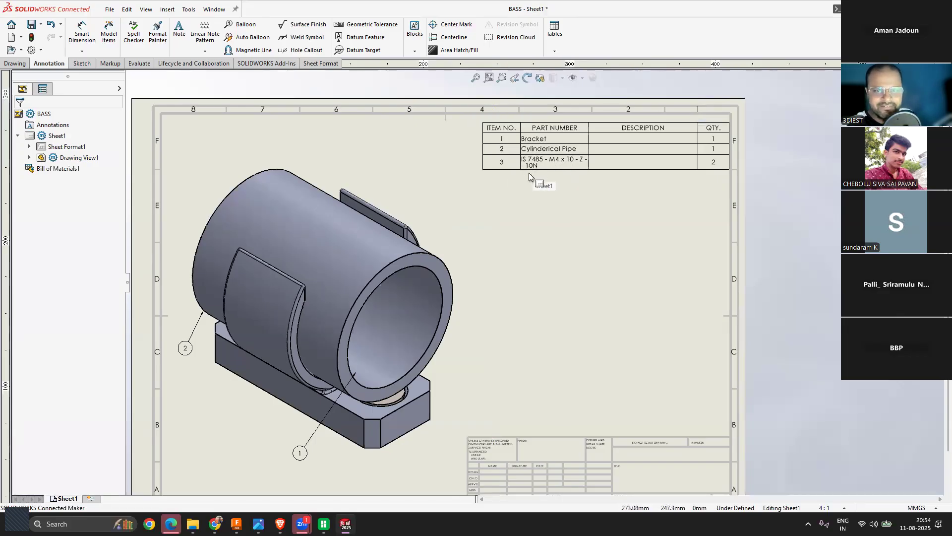
scroll(541, 243, "down", 4)
scroll(536, 262, "up", 2)
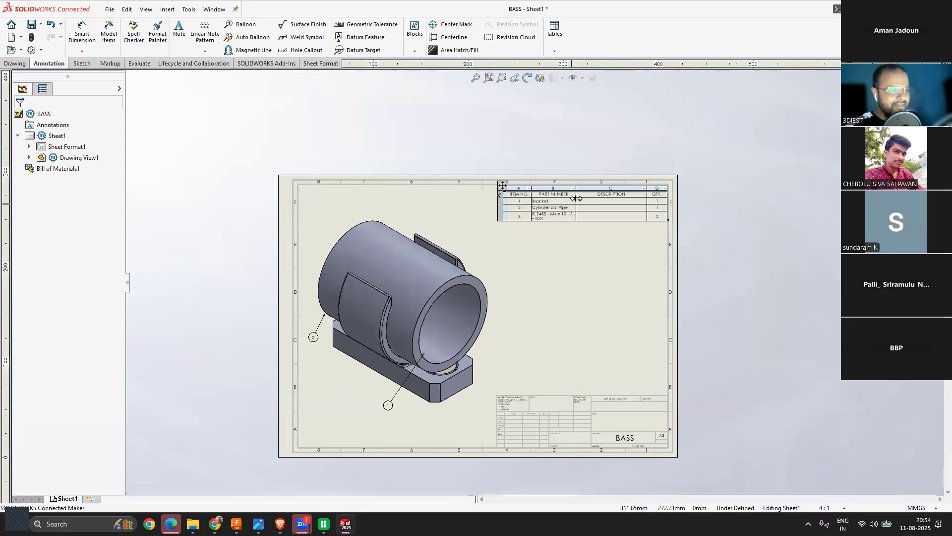
scroll(581, 188, "up", 2)
left_click_drag(594, 190, 613, 190)
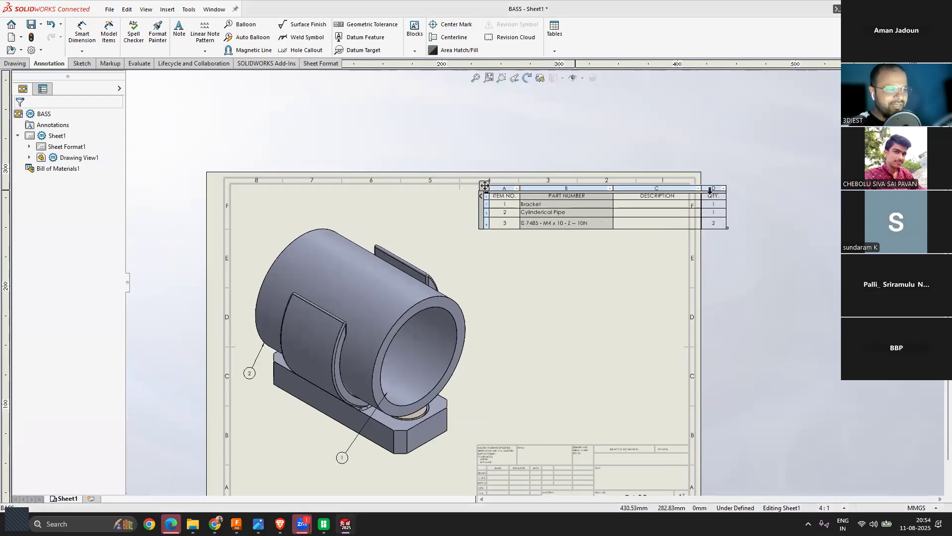
left_click_drag(704, 188, 659, 190)
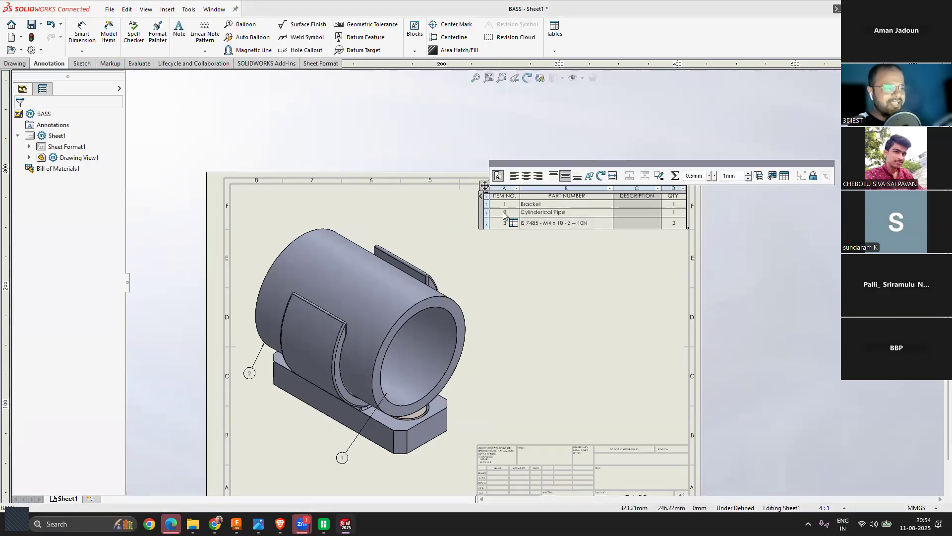
scroll(526, 208, "down", 2)
left_click_drag(524, 191, 517, 192)
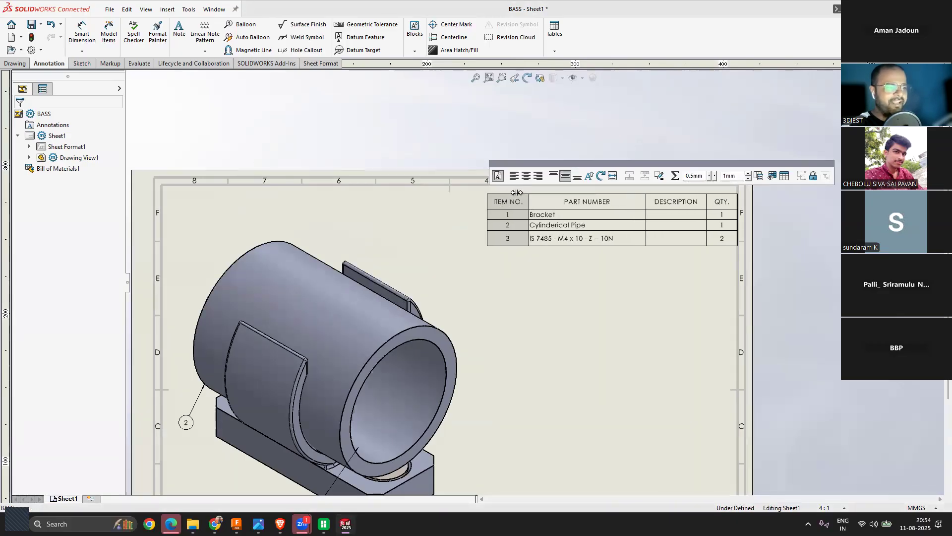
left_click(571, 300)
left_click(596, 269)
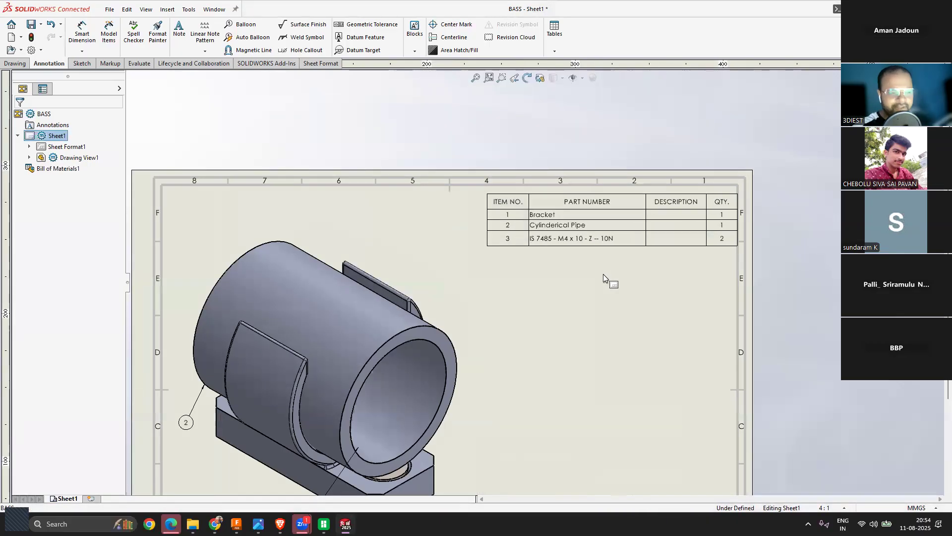
Step: Save the drawing in the Solidworks project folder as BASS.SLDDRW
scroll(603, 274, "up", 3)
scroll(520, 319, "down", 1)
scroll(551, 290, "down", 1)
scroll(527, 359, "up", 2)
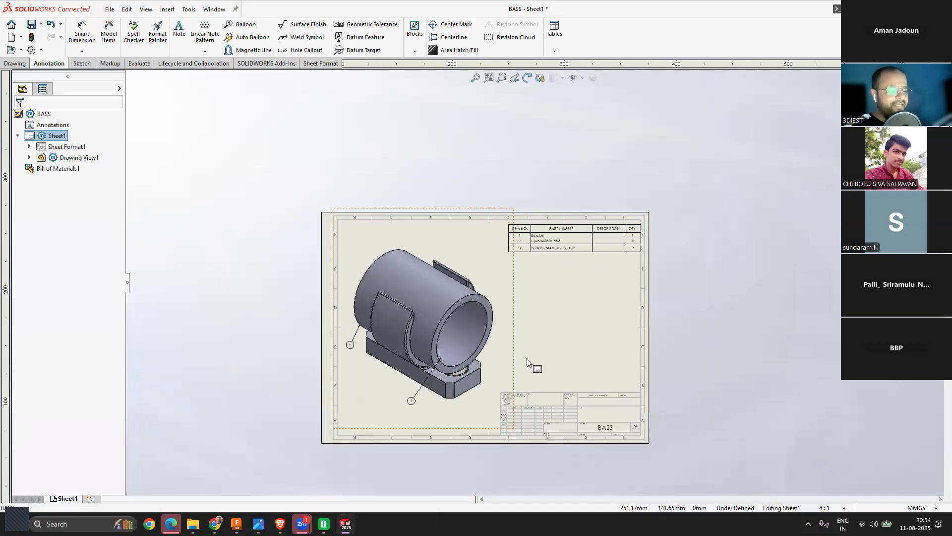
scroll(526, 359, "down", 1)
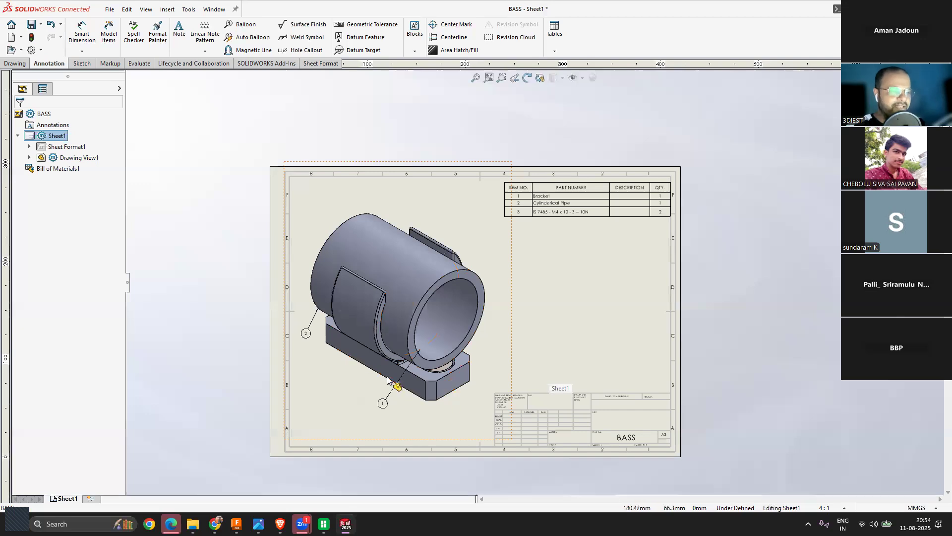
scroll(478, 332, "down", 1)
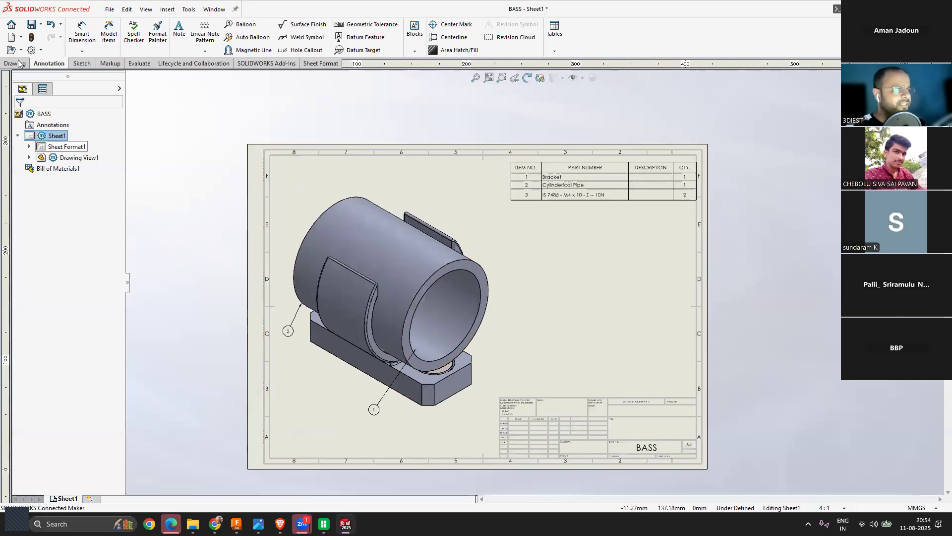
left_click(32, 27)
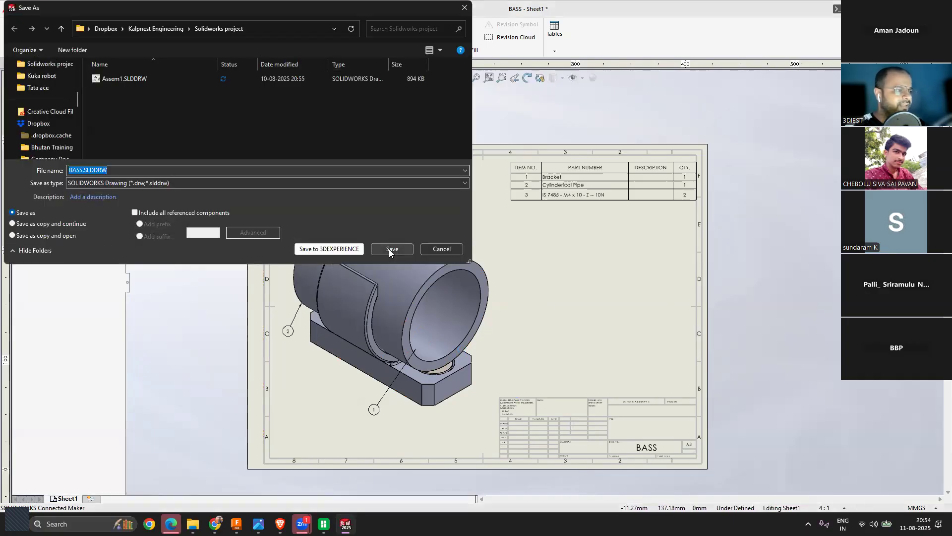
left_click(392, 249)
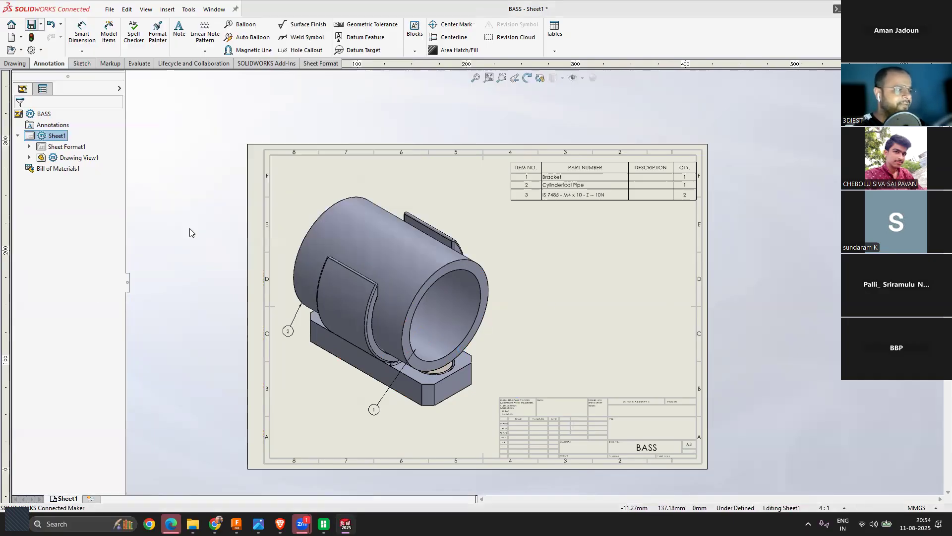
Step: Open the Bracket component's part file from the drawing view's component tree and inspect the model
left_click(29, 156)
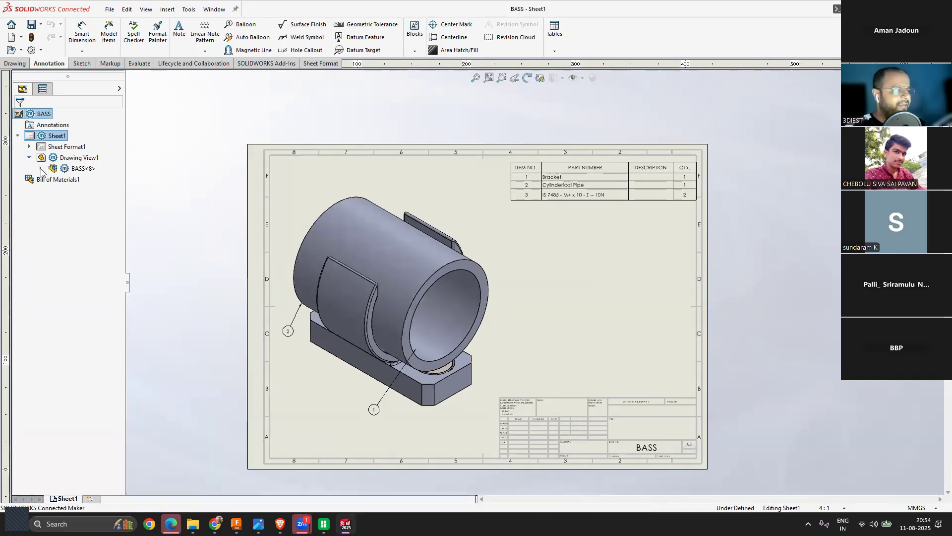
left_click(41, 169)
left_click(96, 256)
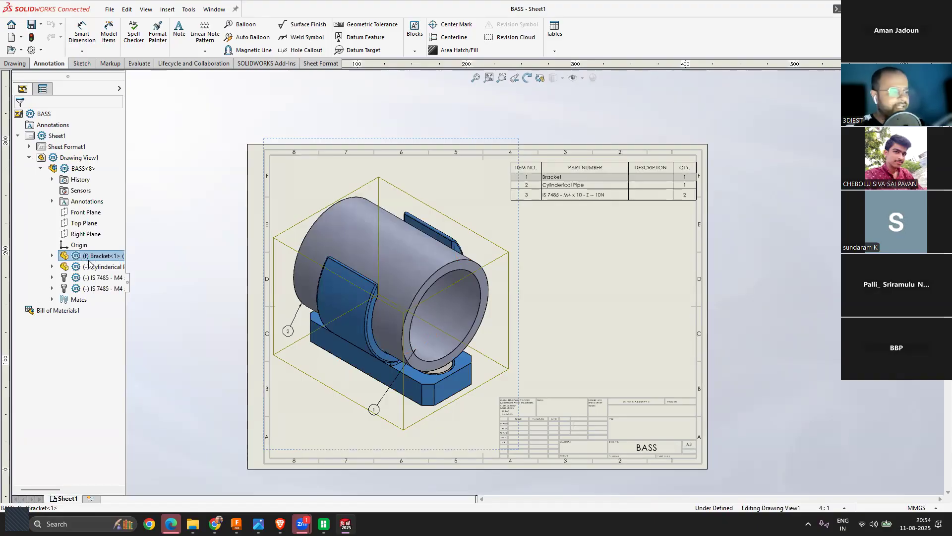
right_click(98, 258)
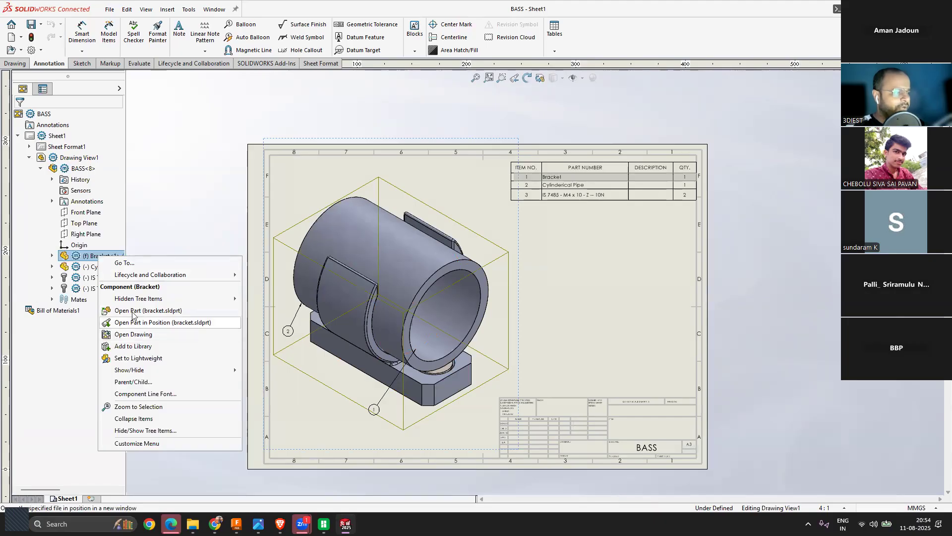
left_click(161, 311)
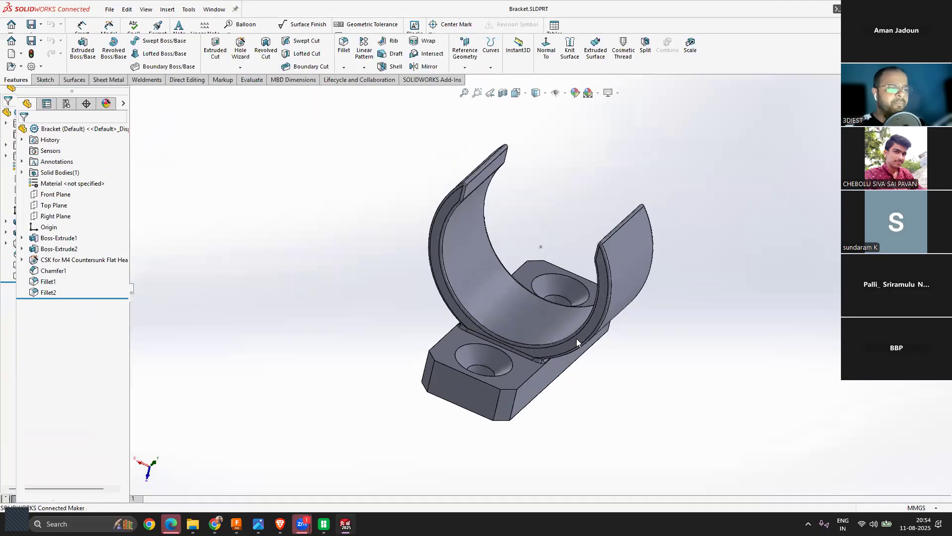
middle_click_drag(569, 302, 620, 308)
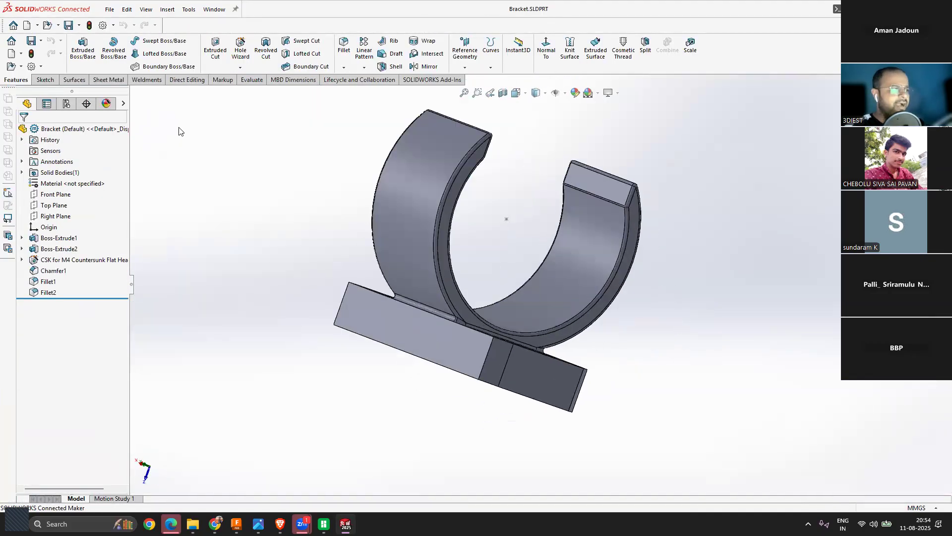
Step: Create a new drawing from the bracket part on a standard A3 (ISO) sheet
left_click(109, 9)
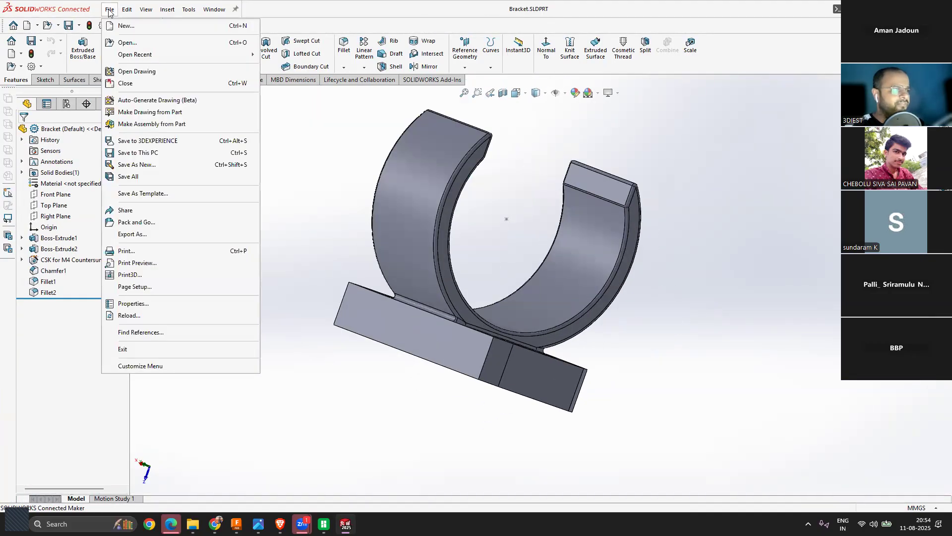
left_click(143, 113)
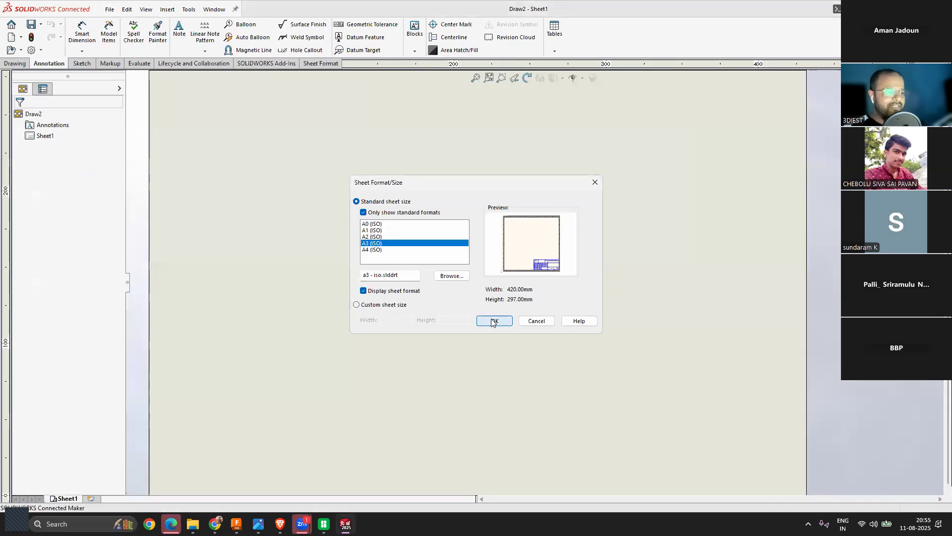
left_click(494, 321)
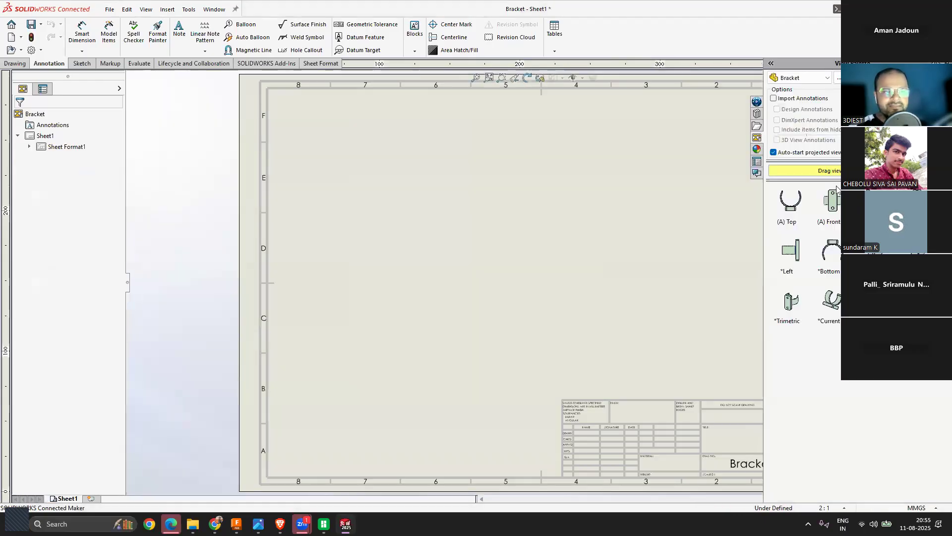
Step: Place the bracket's Top view in the sheet's upper left, with projected views to its right and below
left_click_drag(639, 195, 392, 195)
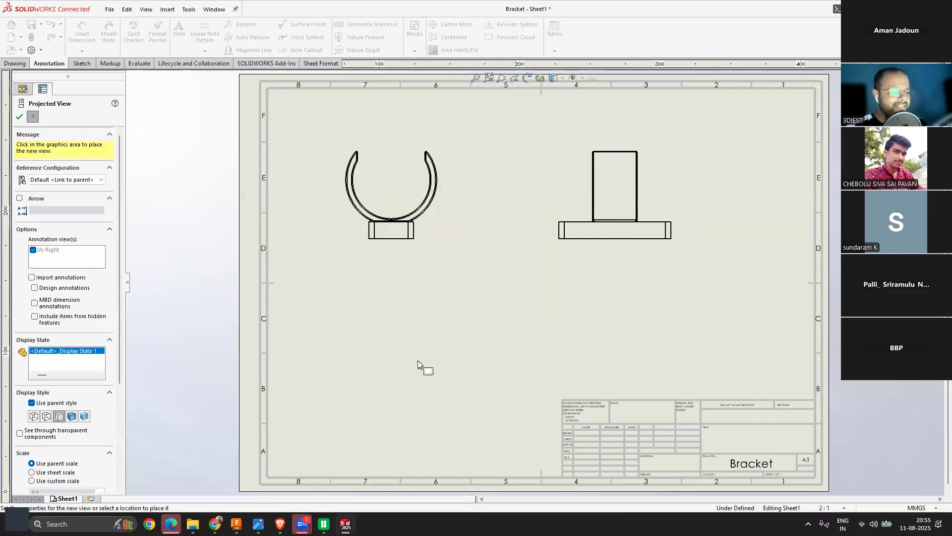
left_click(420, 383)
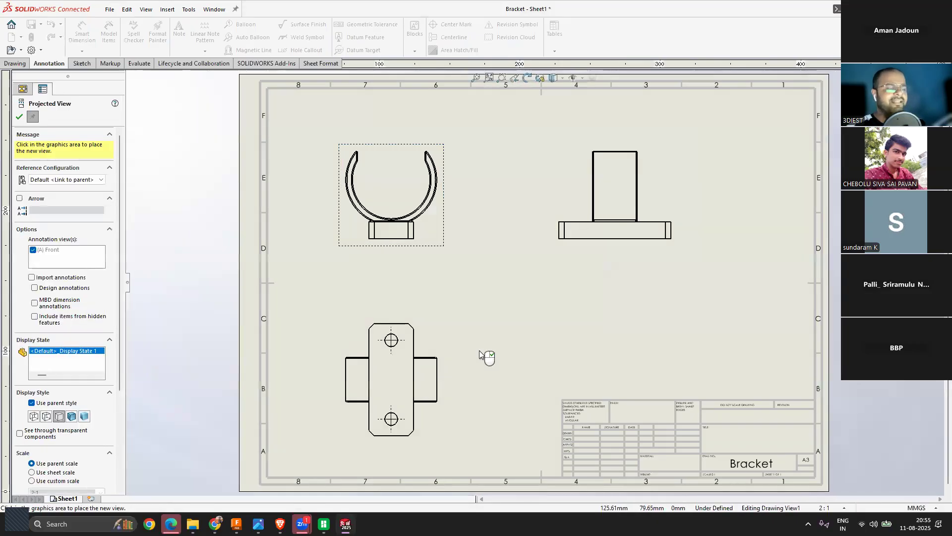
left_click(20, 117)
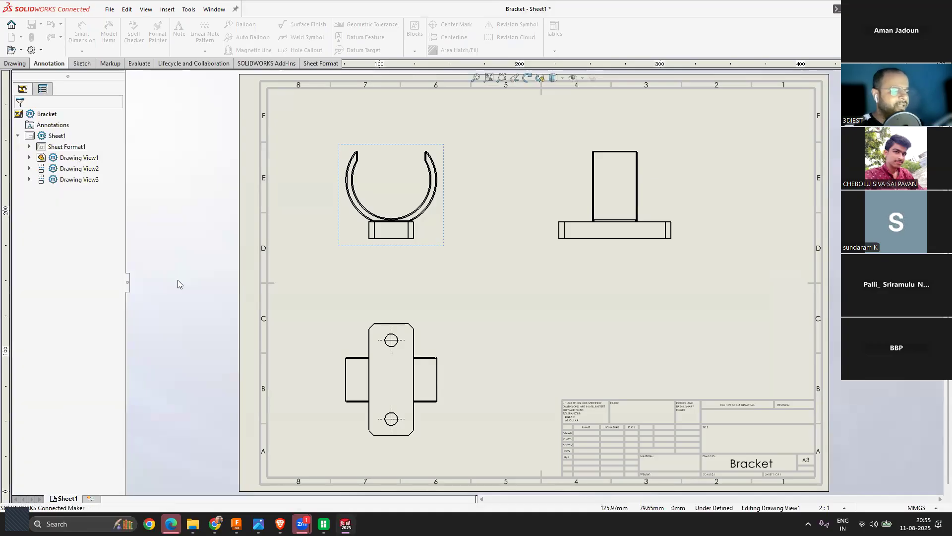
Step: Set the parent bracket view's display style to Hidden Lines Visible
left_click(440, 234)
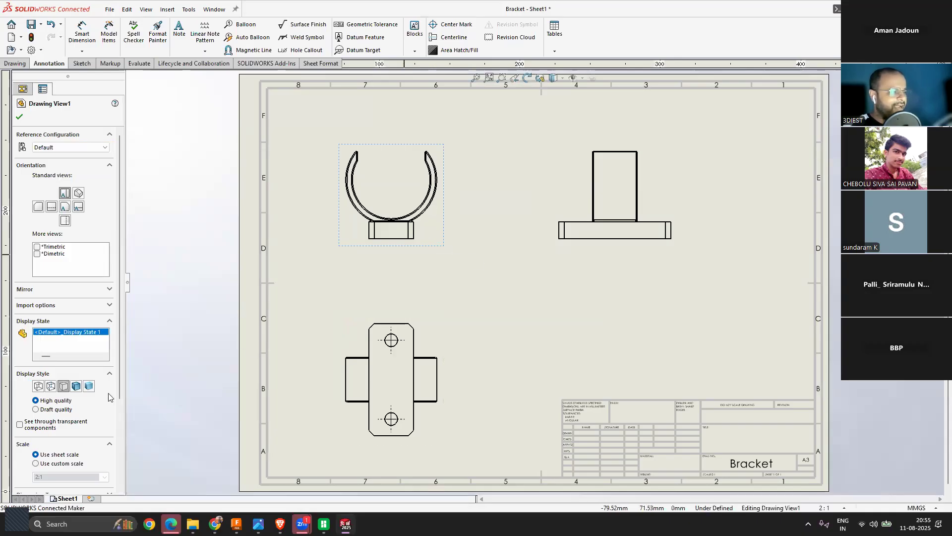
left_click(50, 386)
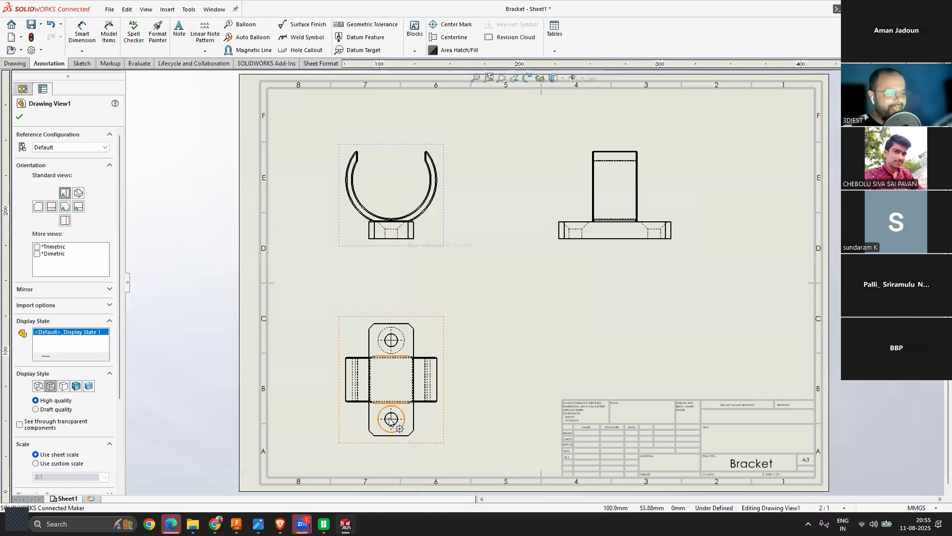
left_click(469, 243)
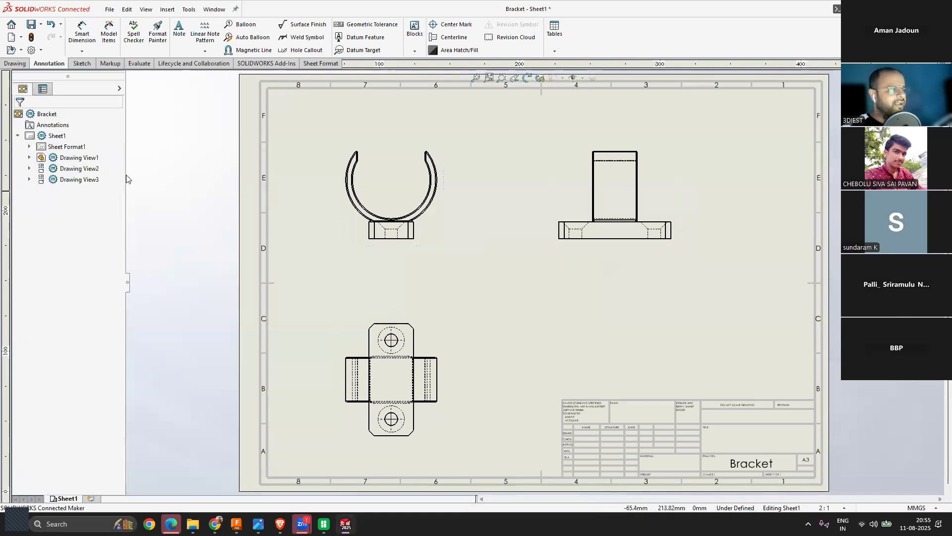
Step: Set the sheet scale to 3:1 and shift the parent view and the view below it slightly upward
right_click(56, 139)
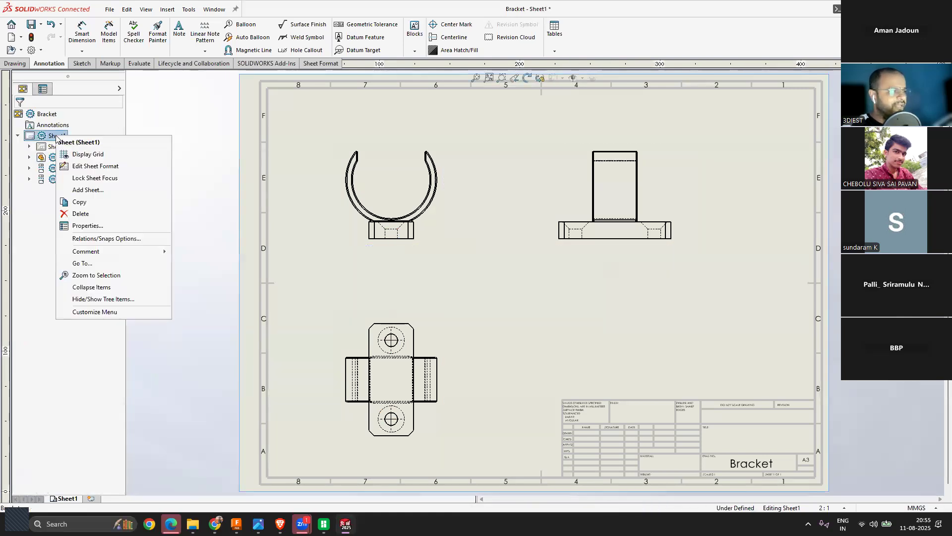
left_click(75, 224)
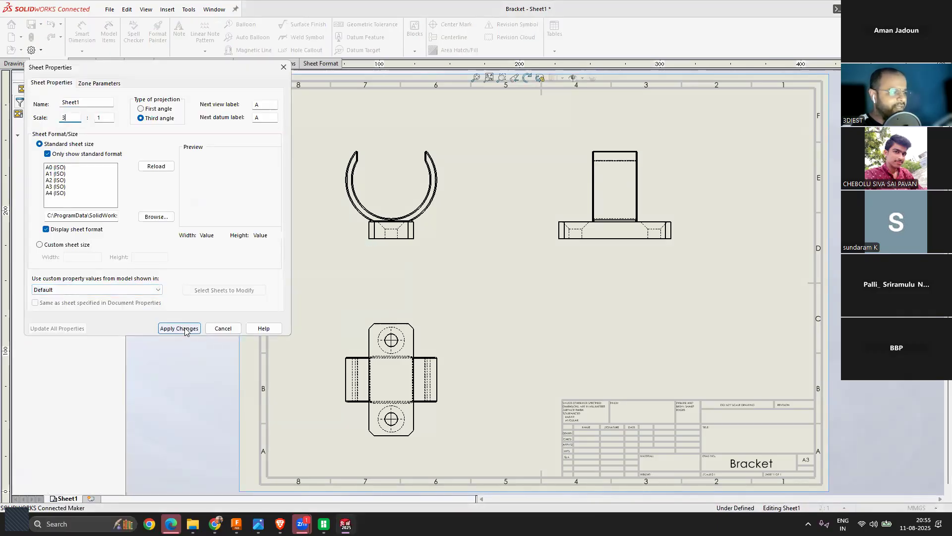
type("3")
left_click(179, 328)
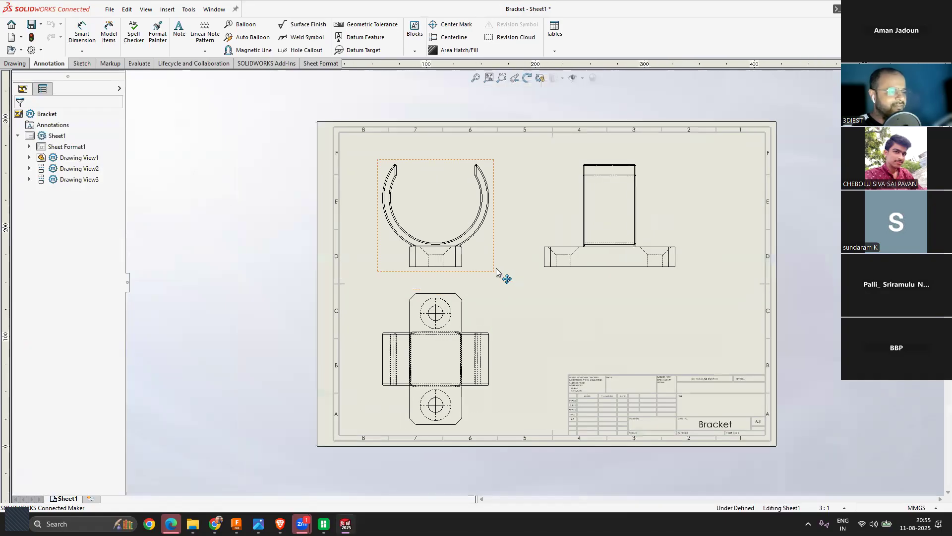
left_click_drag(497, 271, 499, 255)
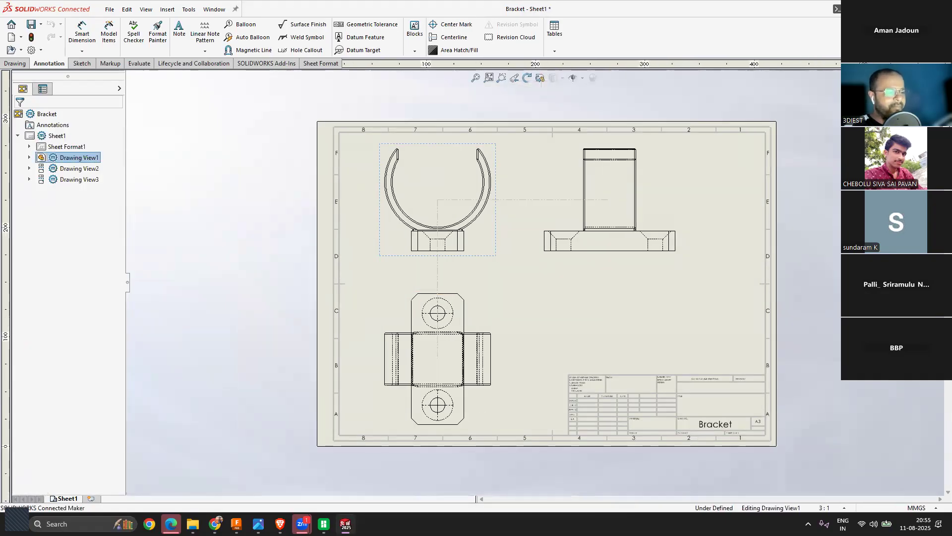
left_click_drag(501, 361, 501, 351)
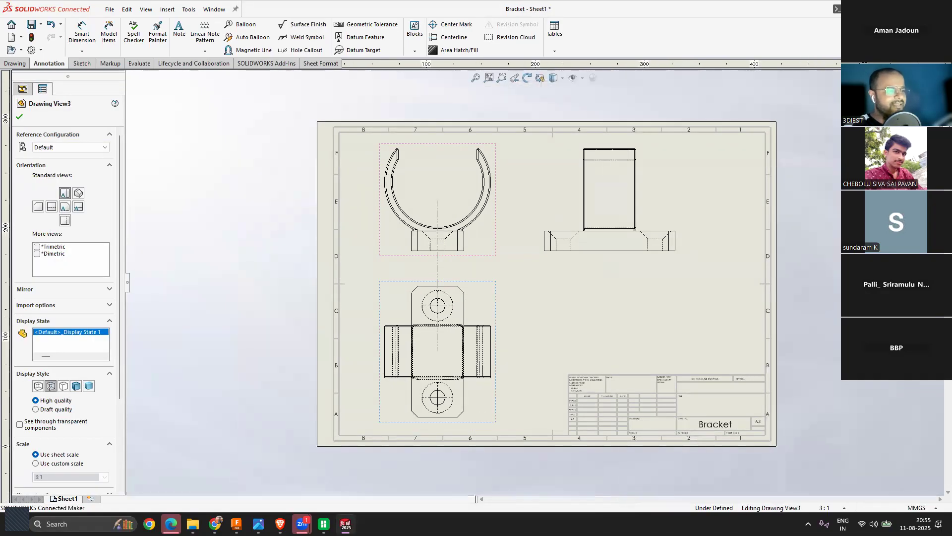
Step: Dimension the inner and outer arc radii of the clamp in the parent view
scroll(425, 145, "down", 3)
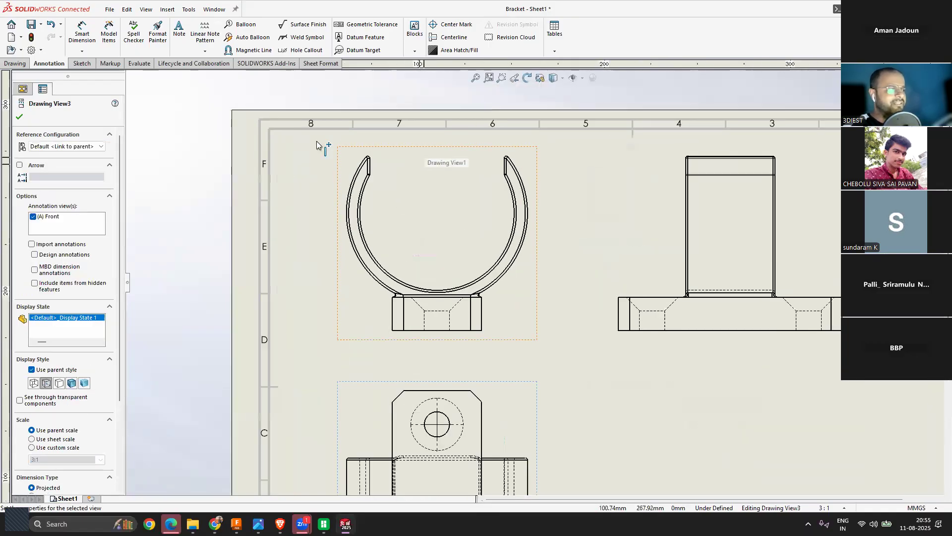
left_click(307, 148)
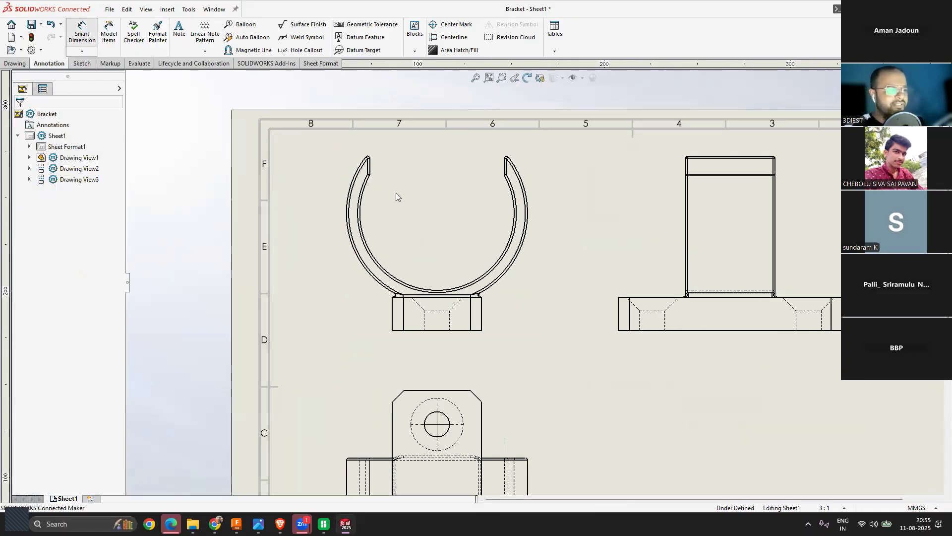
left_click(368, 245)
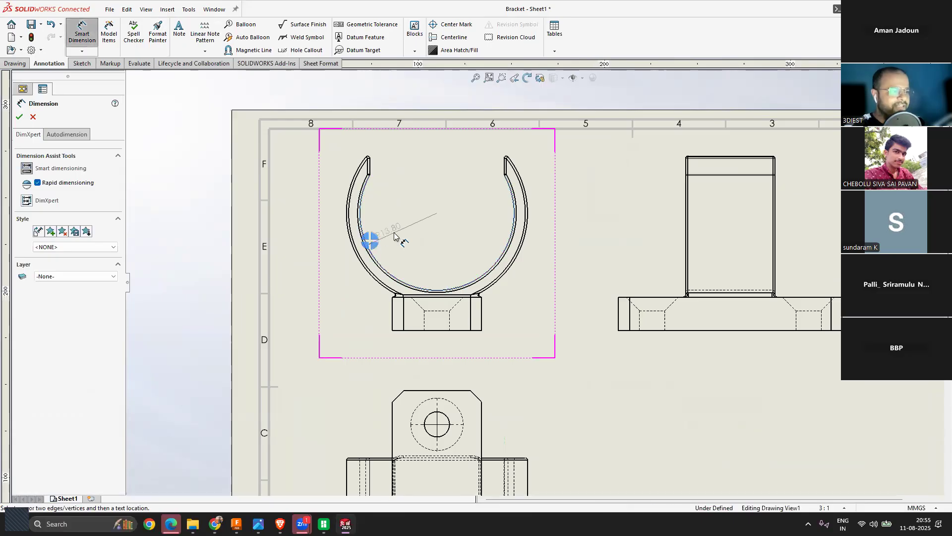
left_click(390, 182)
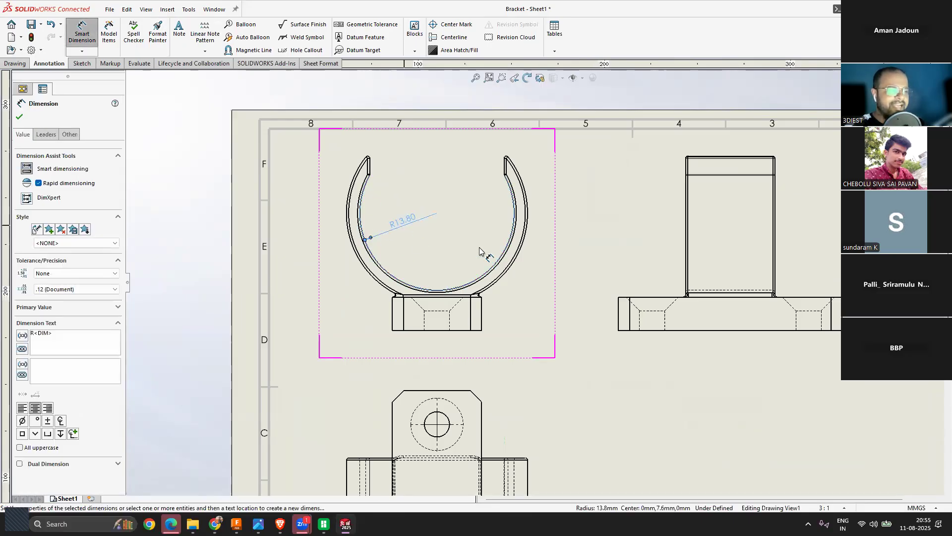
left_click(347, 238)
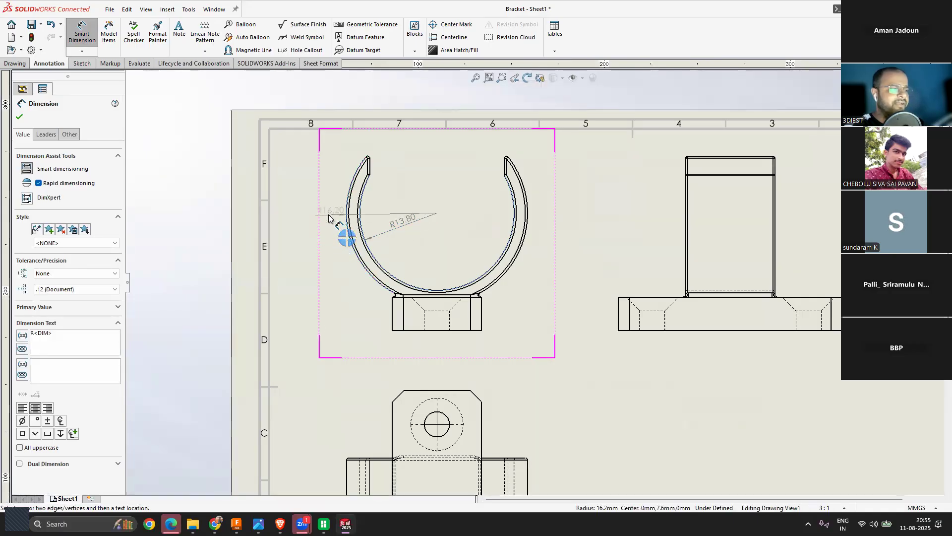
left_click(323, 215)
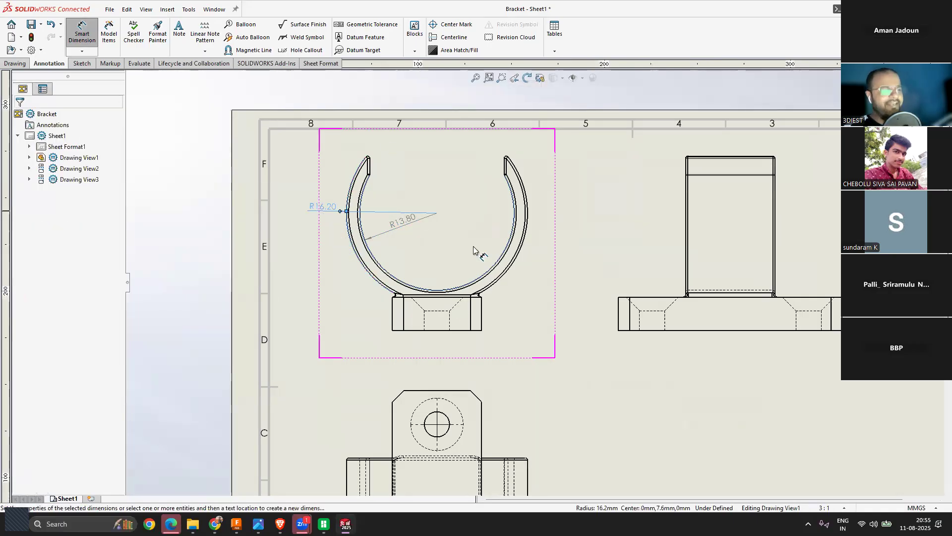
Step: Dimension the opening width between the inner faces of the two clamp arm tips, above the parent view
scroll(365, 120, "down", 2)
left_click(299, 135)
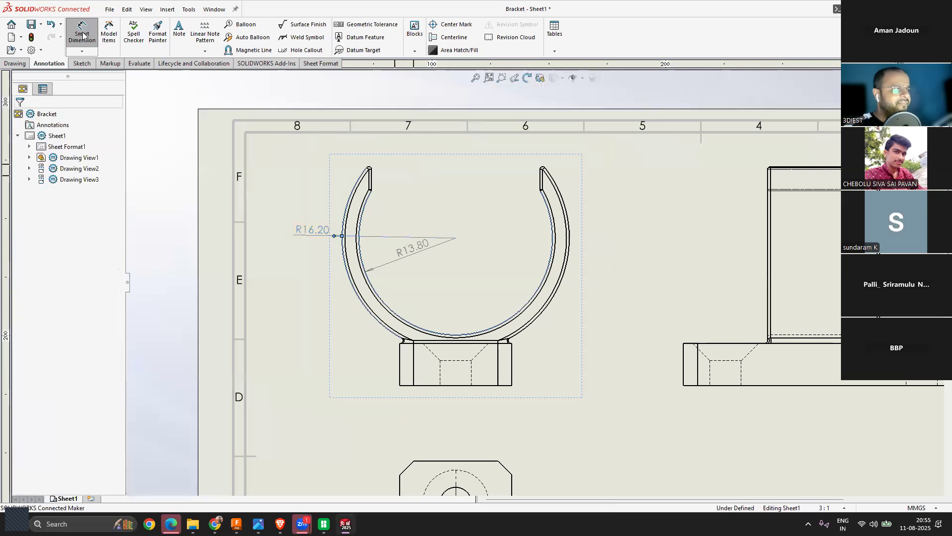
left_click(371, 182)
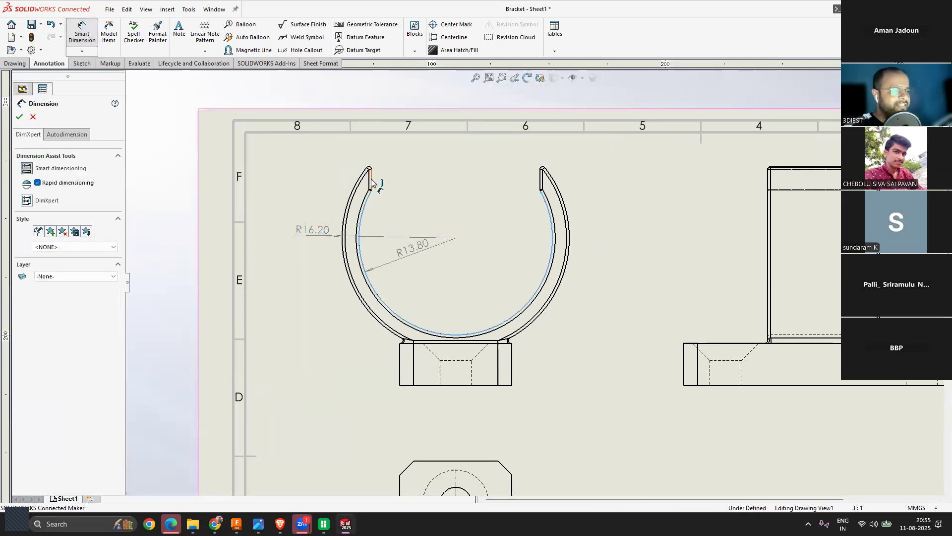
left_click(541, 184)
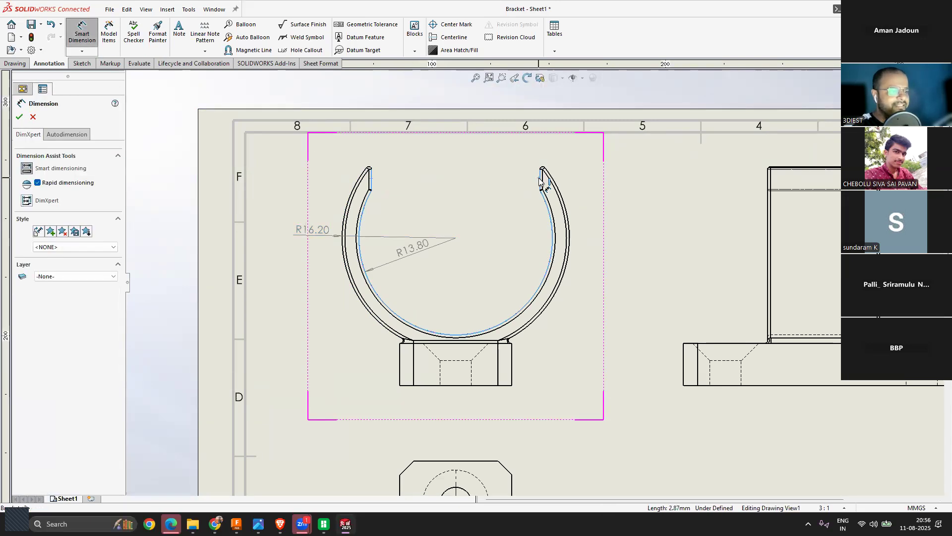
left_click(477, 152)
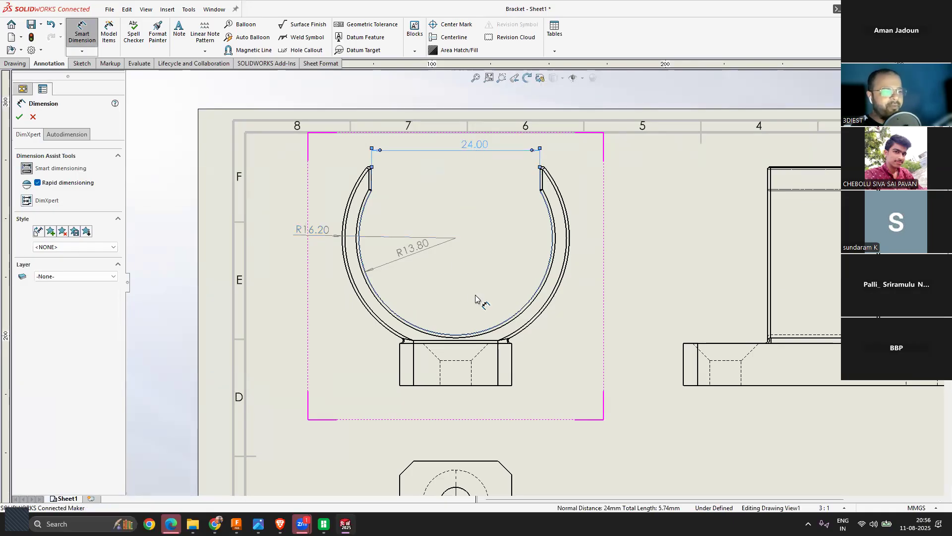
left_click(537, 259)
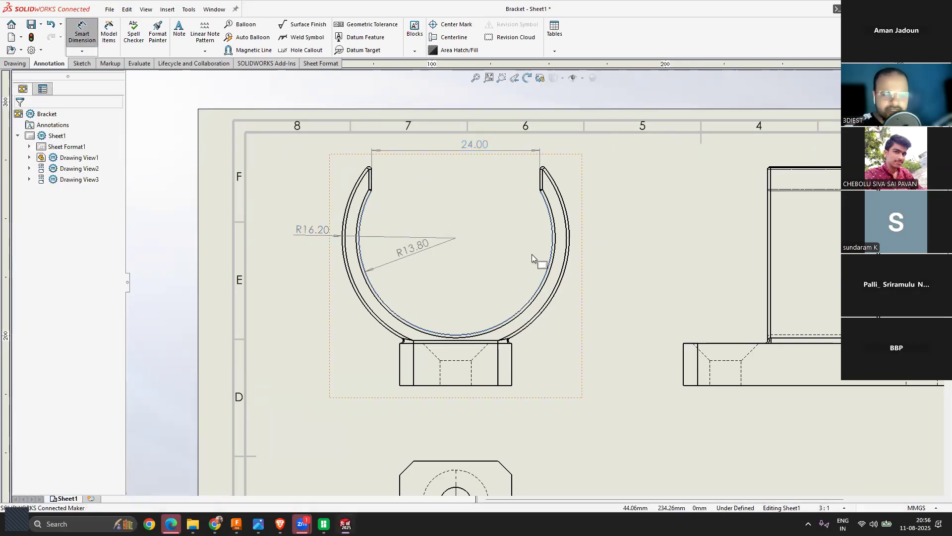
key("Escape")
Step: Dimension the vertical distance from the clamp arc's centre to the base's bottom edge, left of the parent view
scroll(469, 220, "up", 3)
scroll(456, 270, "down", 2)
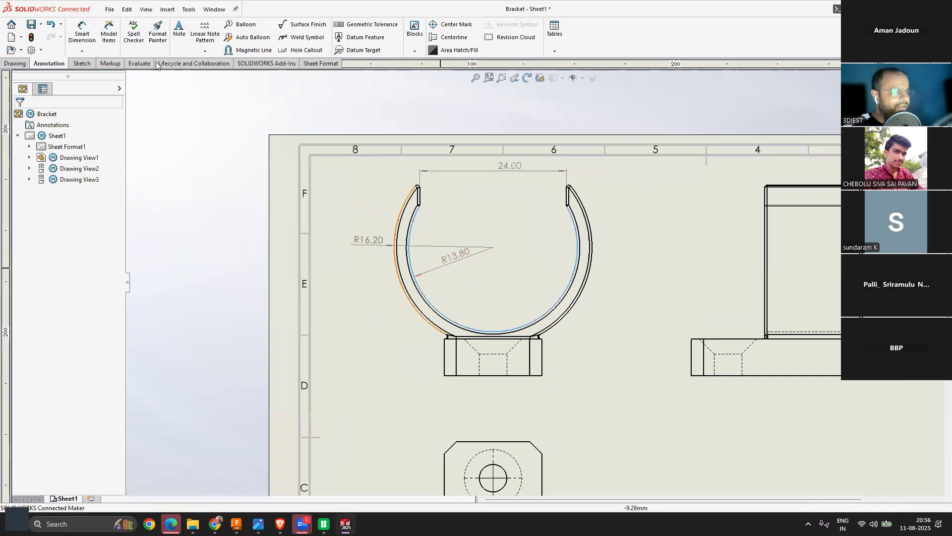
left_click(83, 42)
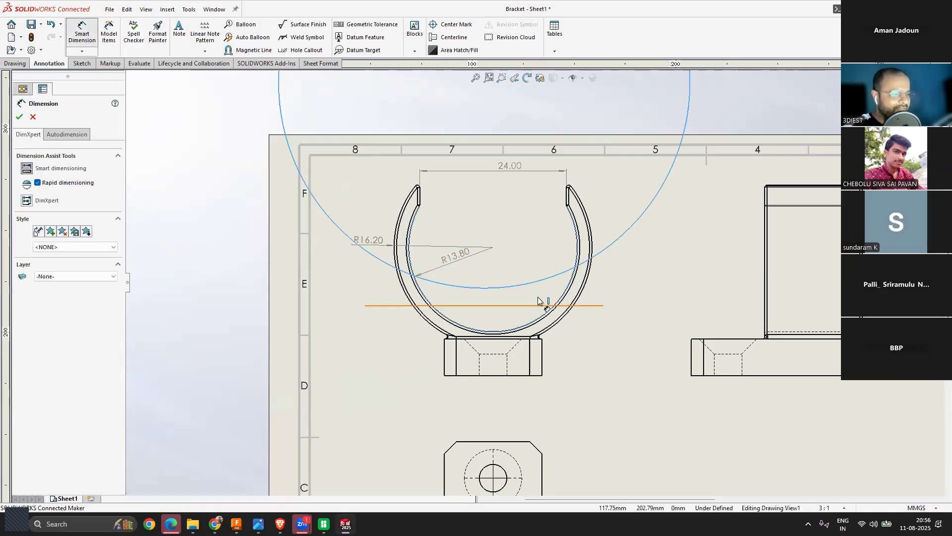
scroll(545, 317, "down", 3)
left_click(560, 279)
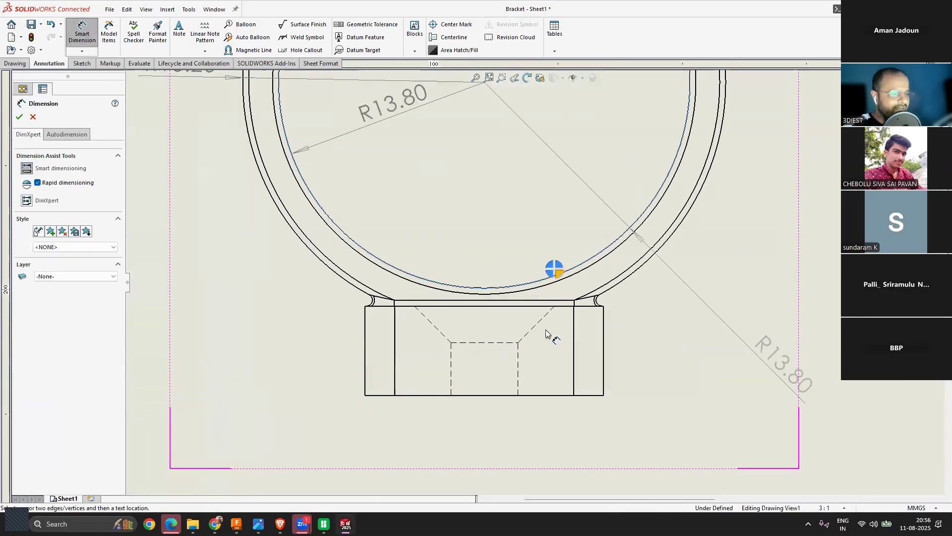
left_click(539, 395)
scroll(536, 389, "up", 3)
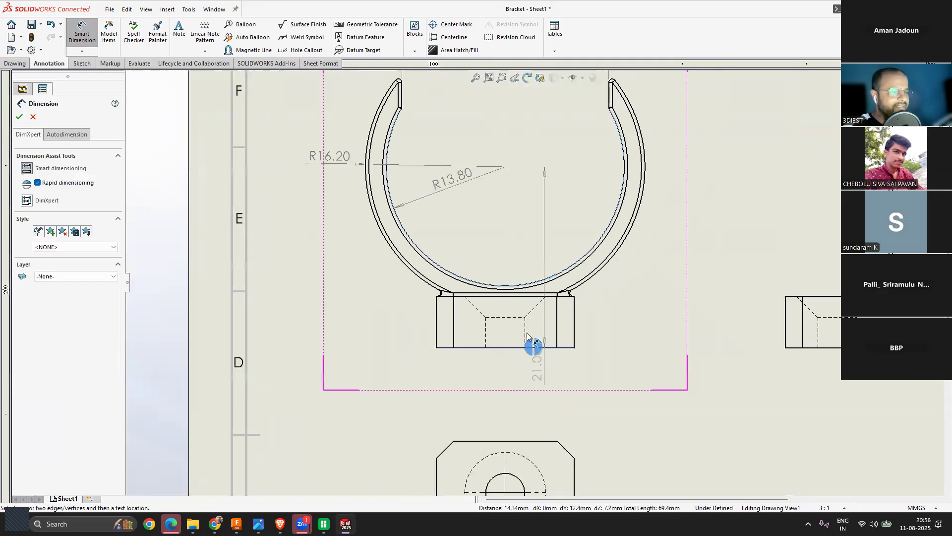
left_click(312, 252)
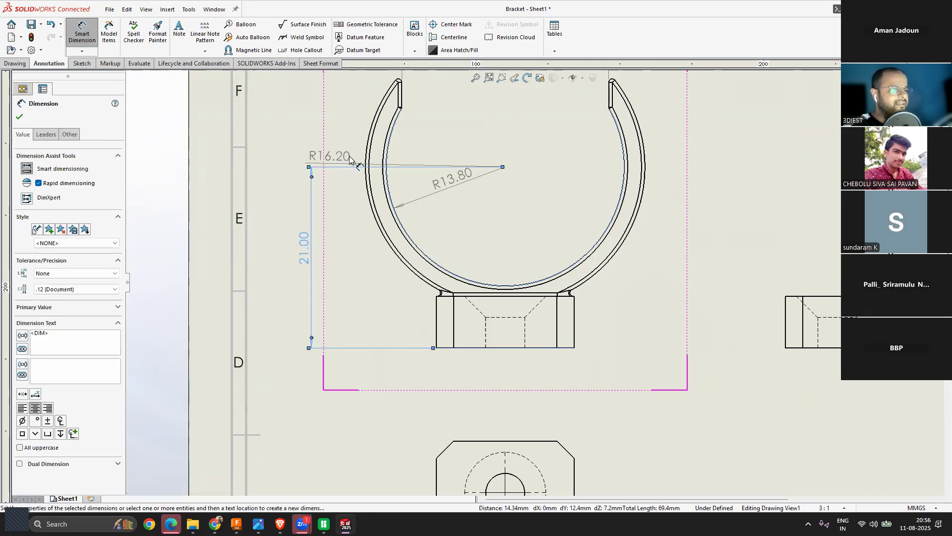
Step: Move the outer arc's radius dimension upward, clear of the vertical dimension's extension line in the parent view
key("Escape")
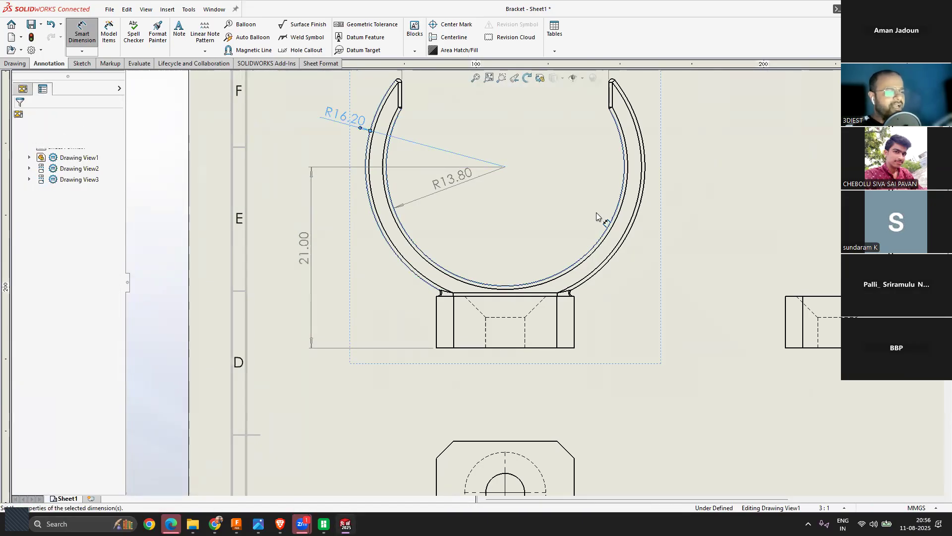
key("Escape")
scroll(550, 230, "up", 6)
scroll(598, 252, "down", 2)
scroll(501, 263, "down", 2)
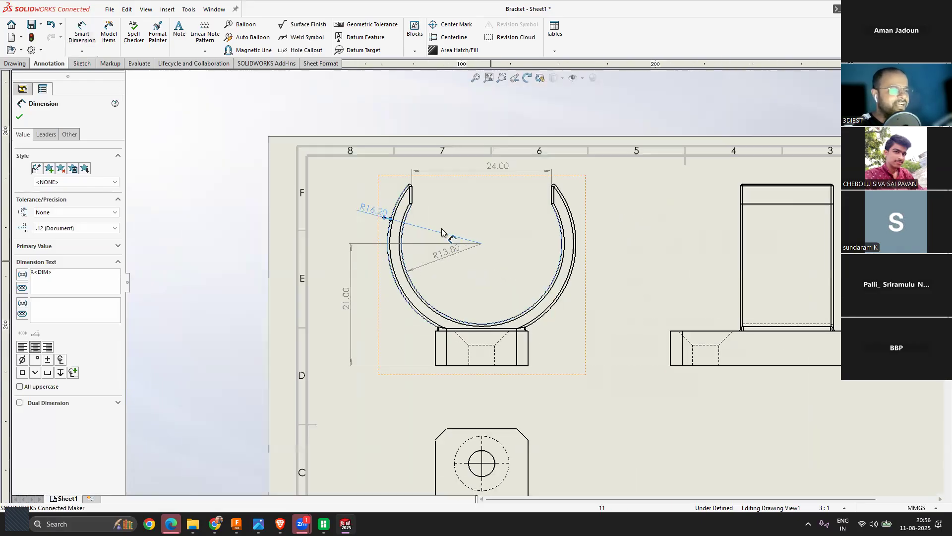
left_click(421, 341)
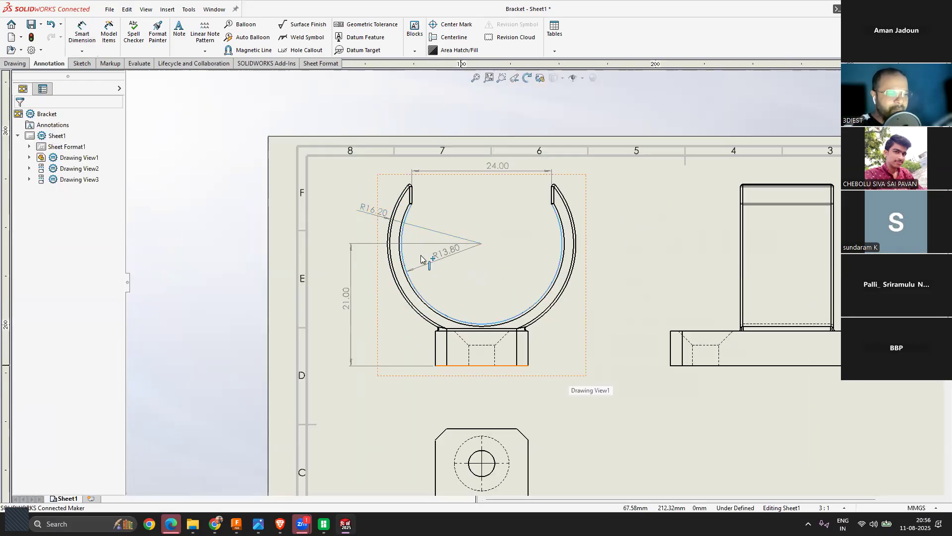
Step: Dimension the base's width between its two outer side edges, below the parent view
scroll(478, 368, "down", 1)
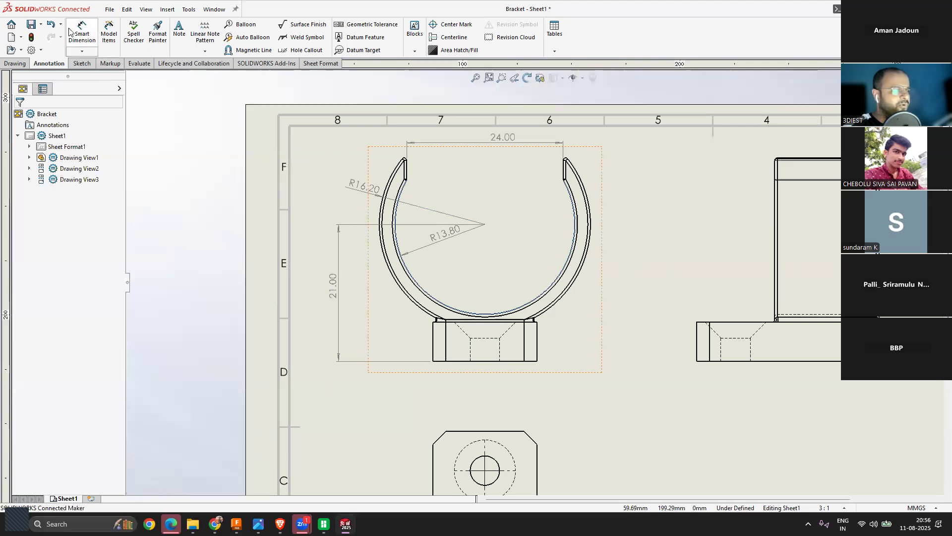
left_click(433, 347)
left_click(538, 345)
left_click(486, 395)
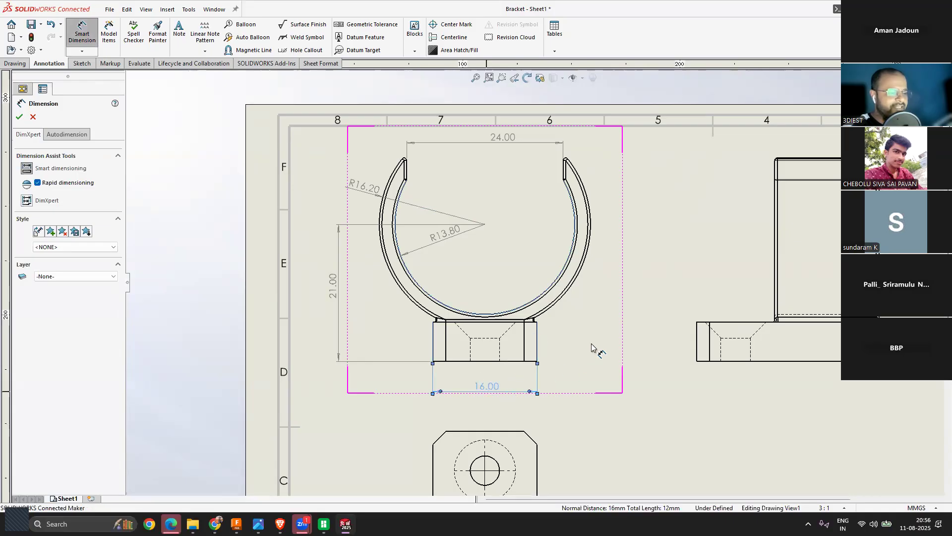
left_click(84, 42)
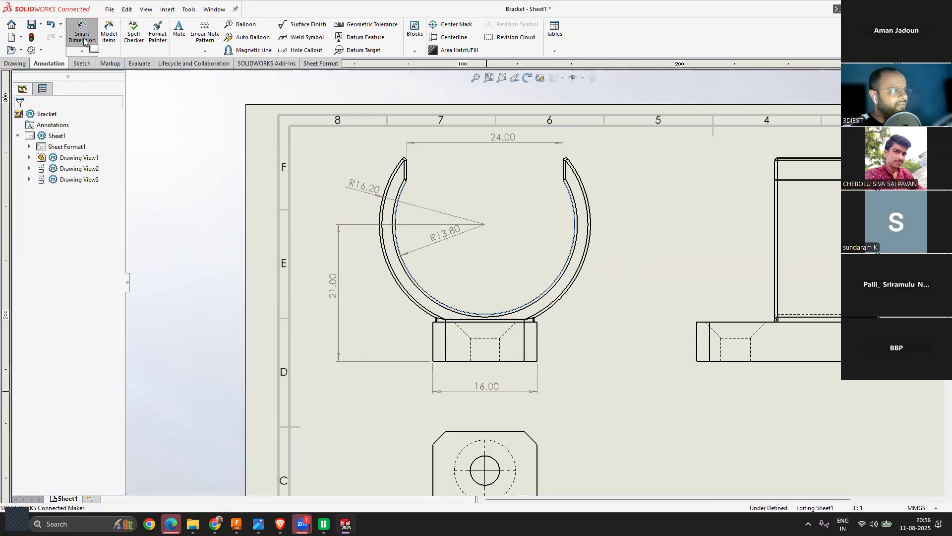
Step: Dimension the base's height beside its right edge in the parent view
left_click(88, 33)
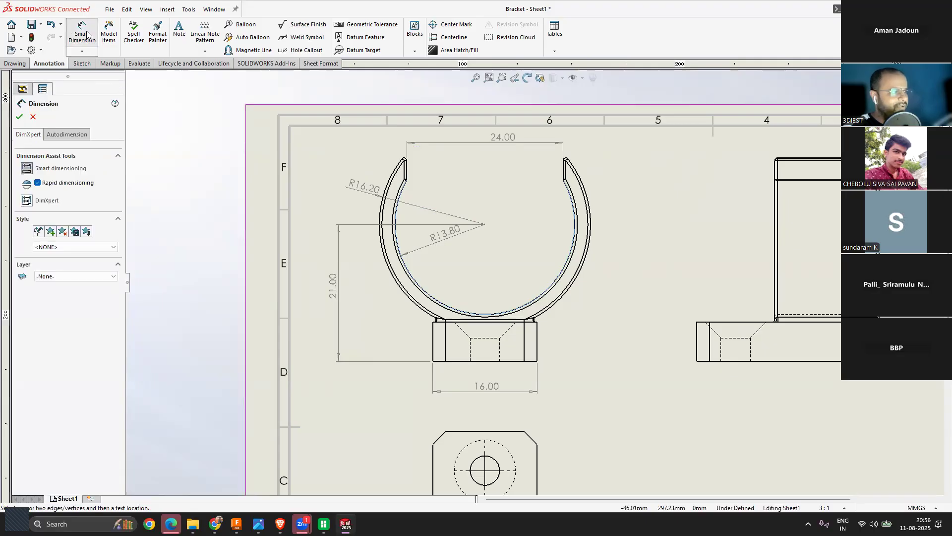
left_click(538, 346)
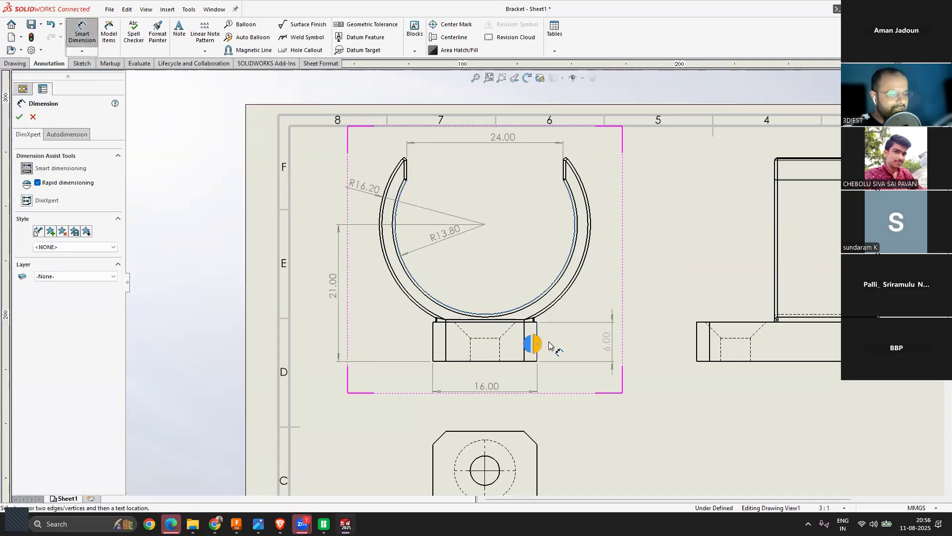
left_click(568, 347)
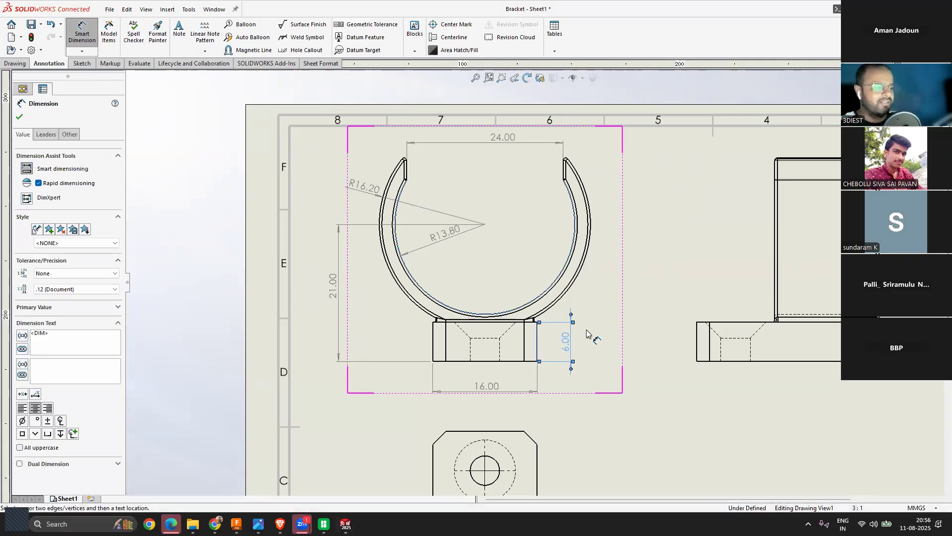
key("Escape")
scroll(453, 354, "up", 3)
scroll(454, 335, "down", 1)
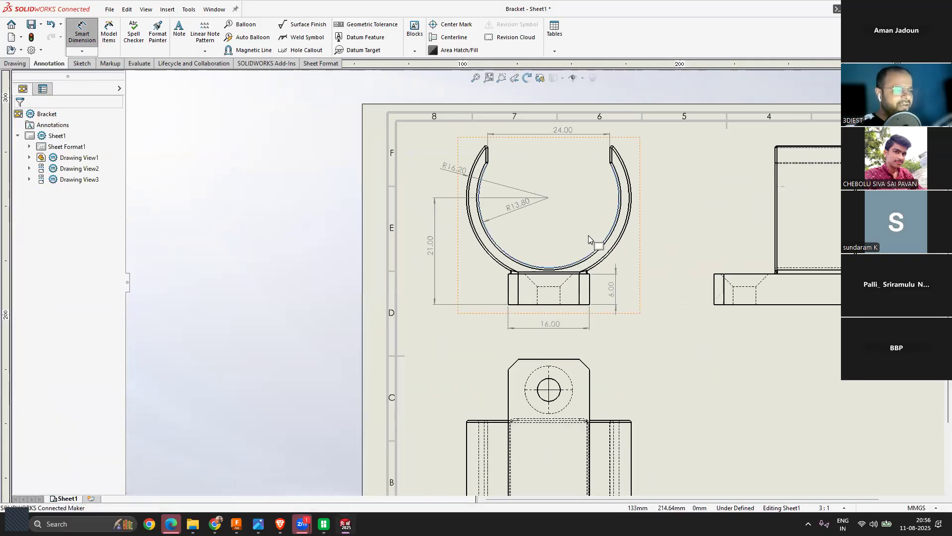
scroll(589, 236, "down", 2)
key("Escape")
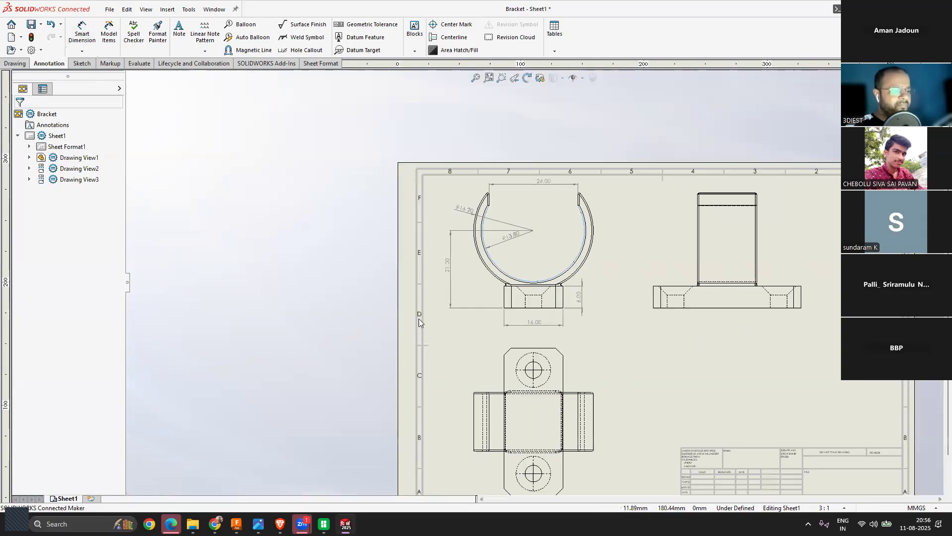
Step: Dimension the base's overall length between its two end edges, below the side view
scroll(418, 319, "up", 3)
scroll(649, 252, "down", 1)
scroll(788, 269, "up", 1)
scroll(716, 248, "down", 3)
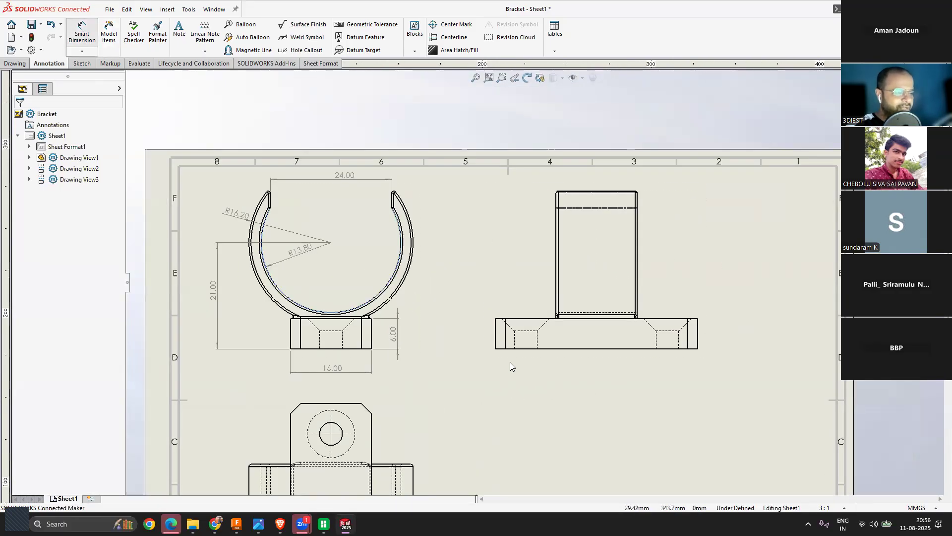
left_click(495, 341)
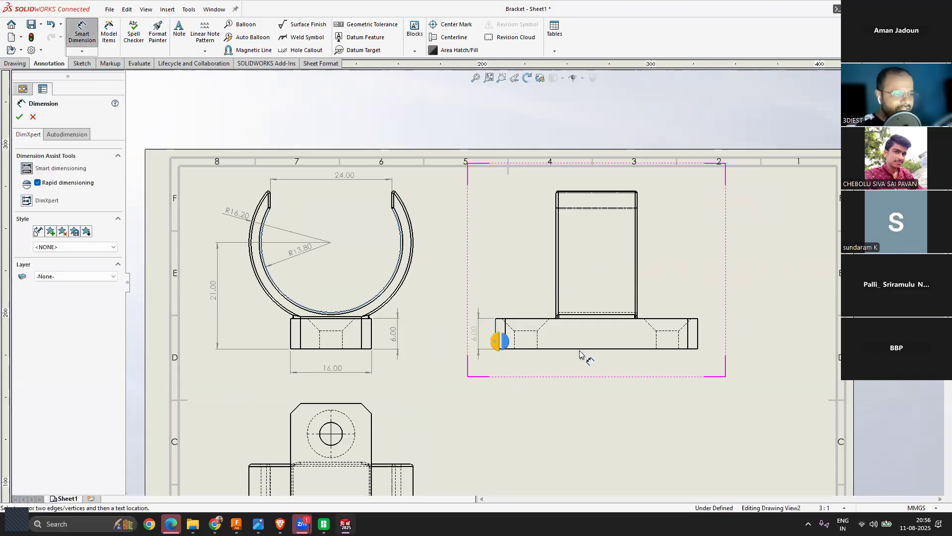
left_click(699, 341)
left_click(597, 377)
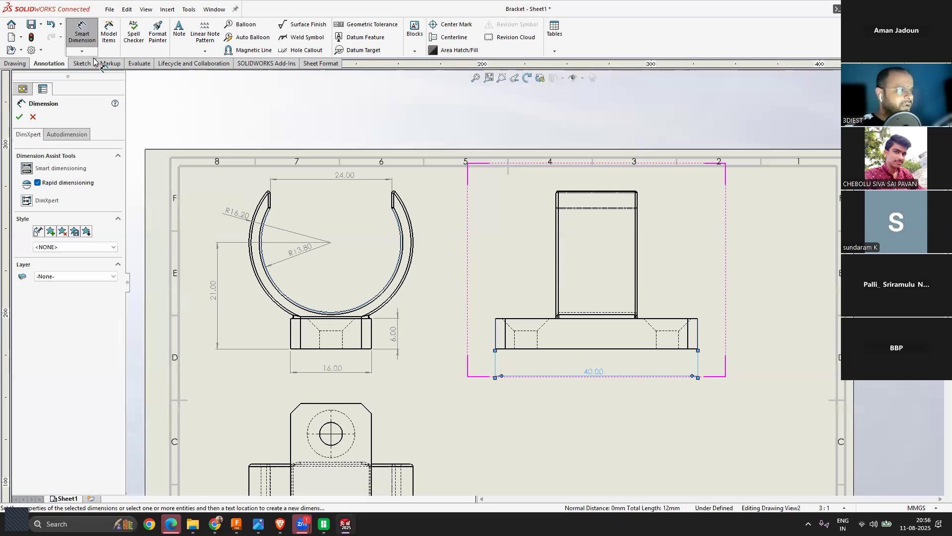
key("Escape")
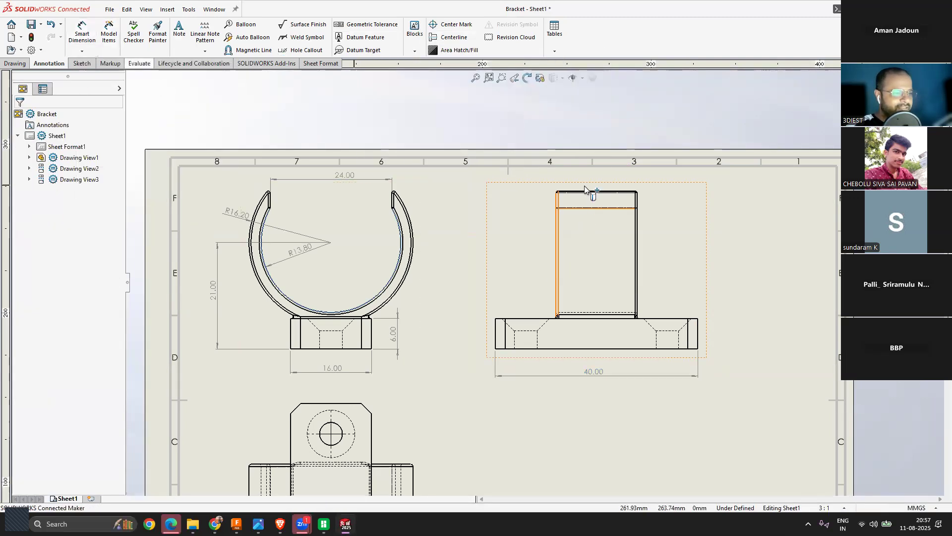
Step: Dimension the clamp's width between its outer vertical edges, above the side view
scroll(637, 201, "down", 3)
left_click(635, 258)
left_click(411, 268)
left_click(79, 37)
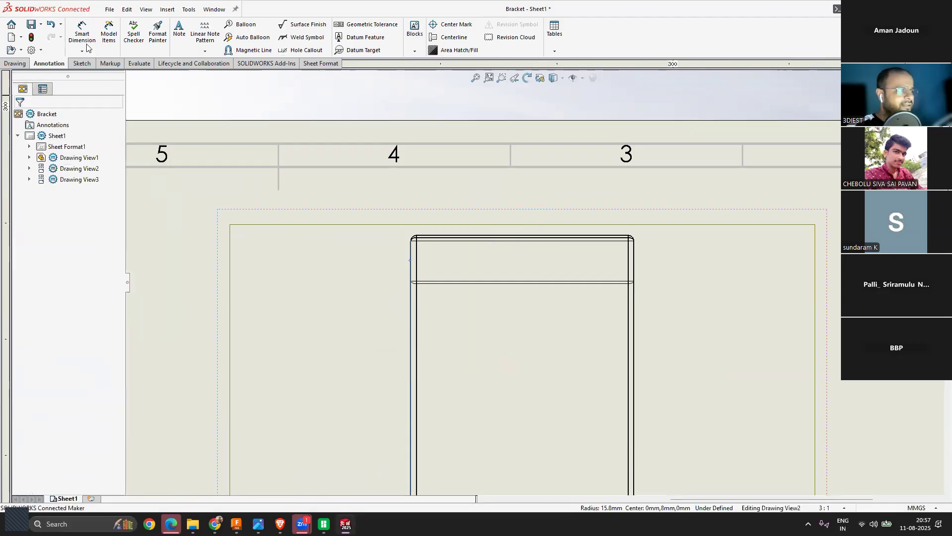
left_click(411, 271)
left_click(635, 264)
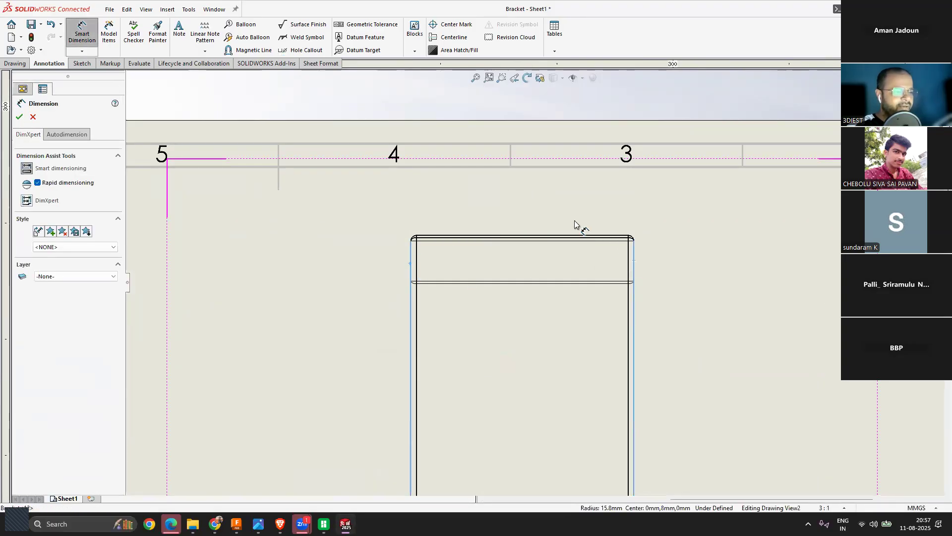
left_click(525, 207)
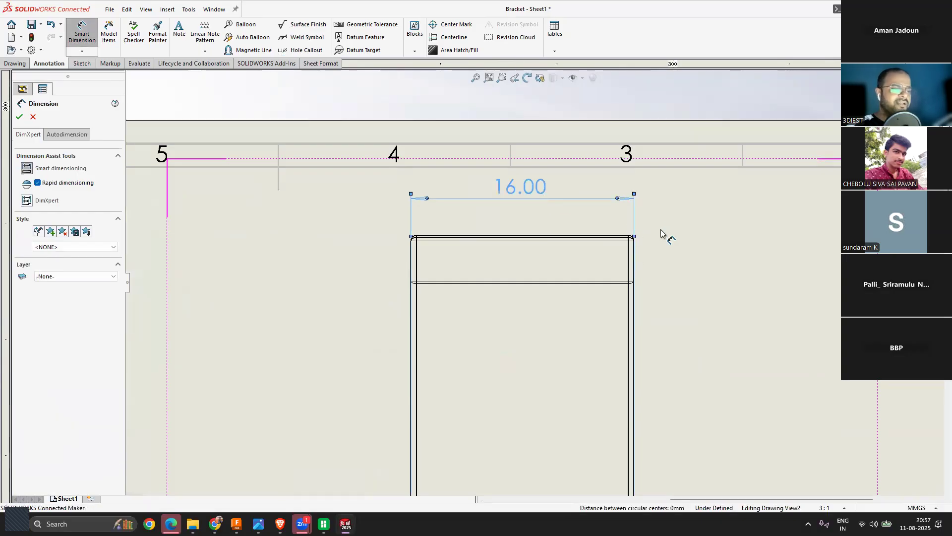
key("Escape")
key("Escape")
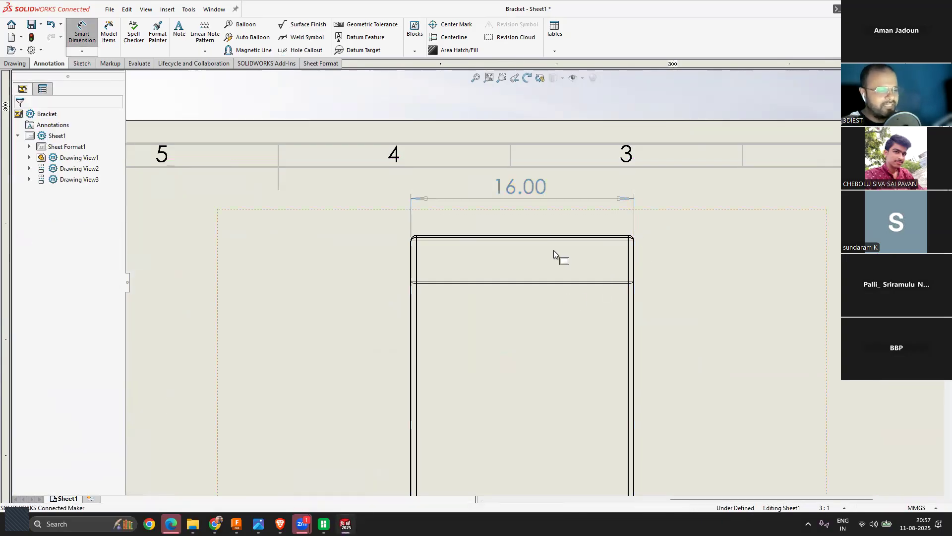
Step: Add a hole callout to the upper countersunk hole in the view below the parent view, placed above and right of the hole
scroll(541, 271, "up", 12)
scroll(532, 296, "down", 5)
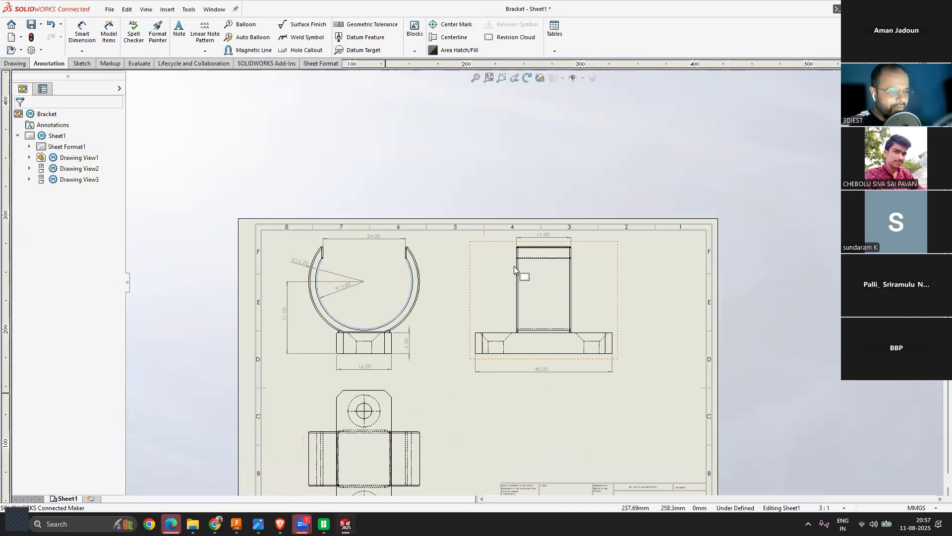
scroll(514, 269, "up", 2)
scroll(451, 382, "down", 7)
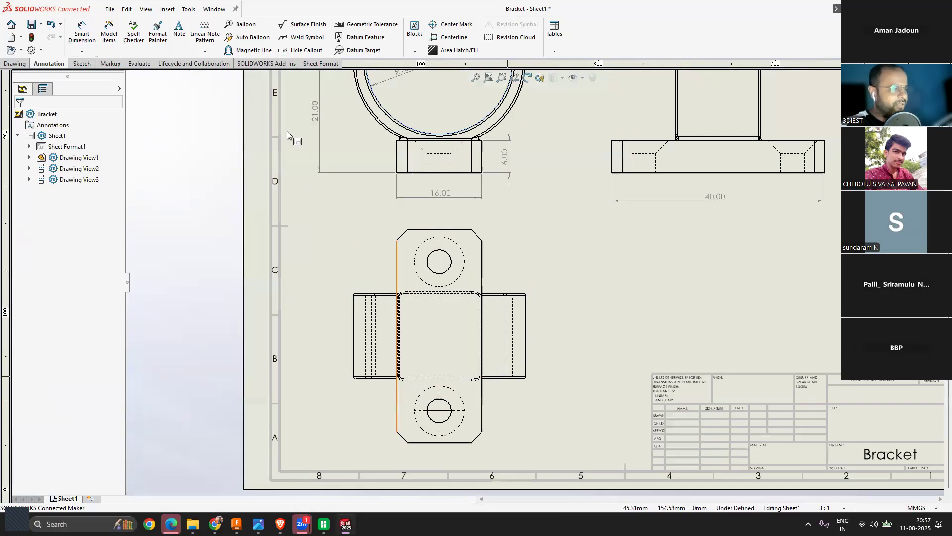
left_click(312, 50)
left_click(452, 259)
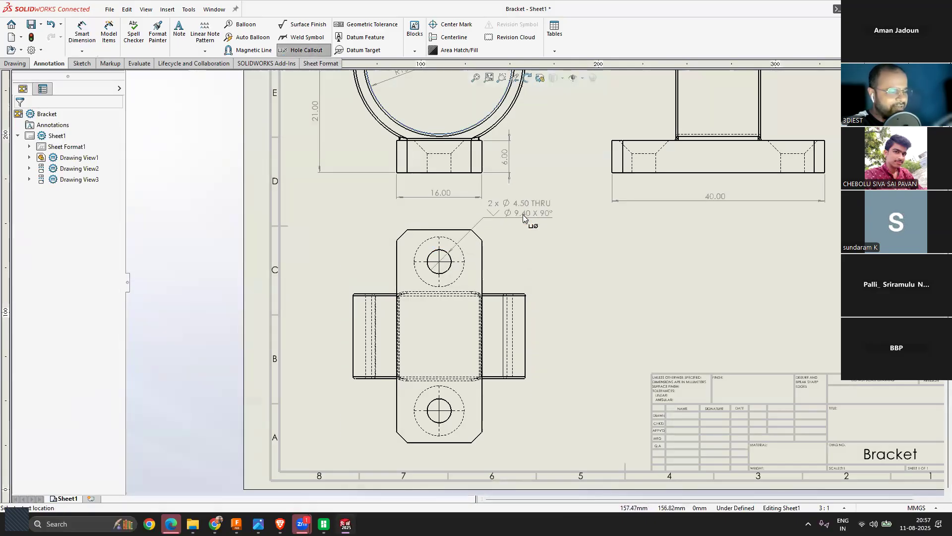
left_click(523, 214)
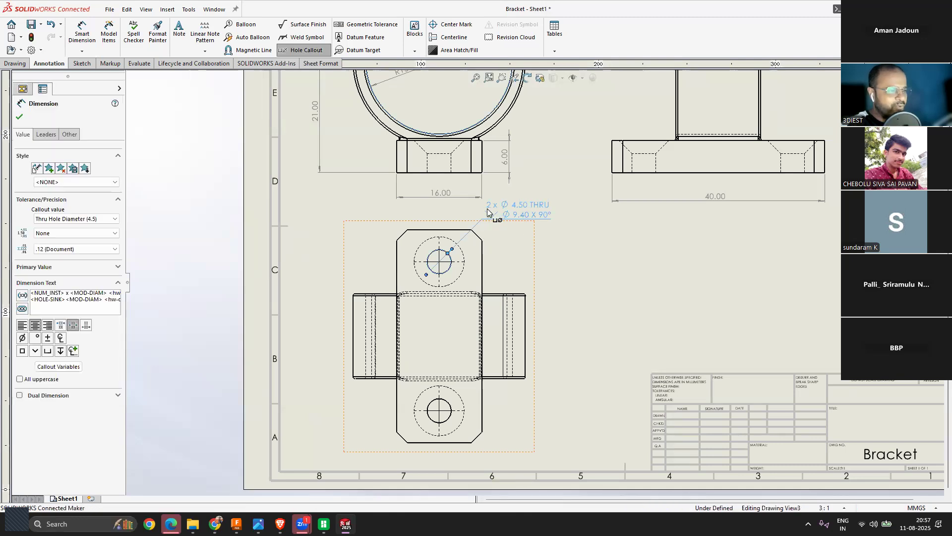
key("Escape")
scroll(487, 217, "up", 1)
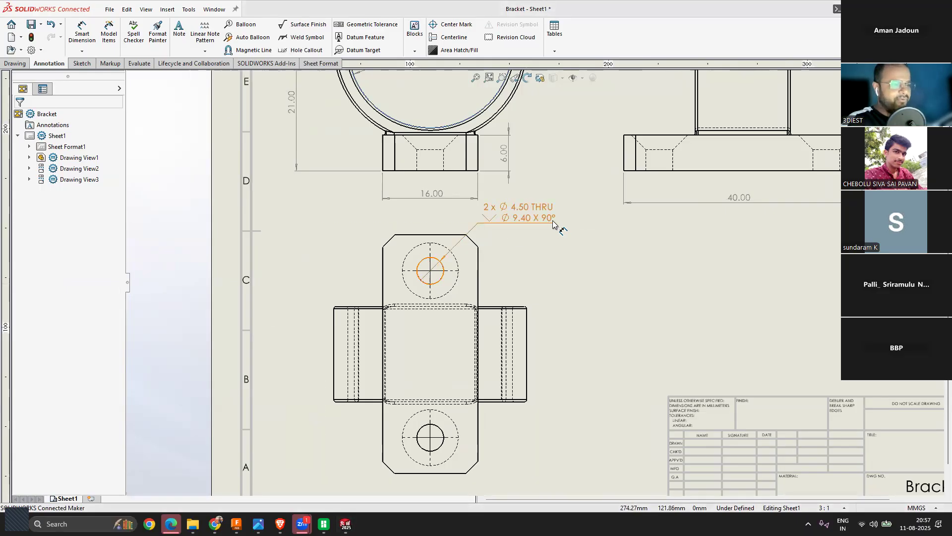
Step: Dimension the centre-to-centre distance between the two countersunk holes, left of the view below the parent view
scroll(558, 244, "up", 1)
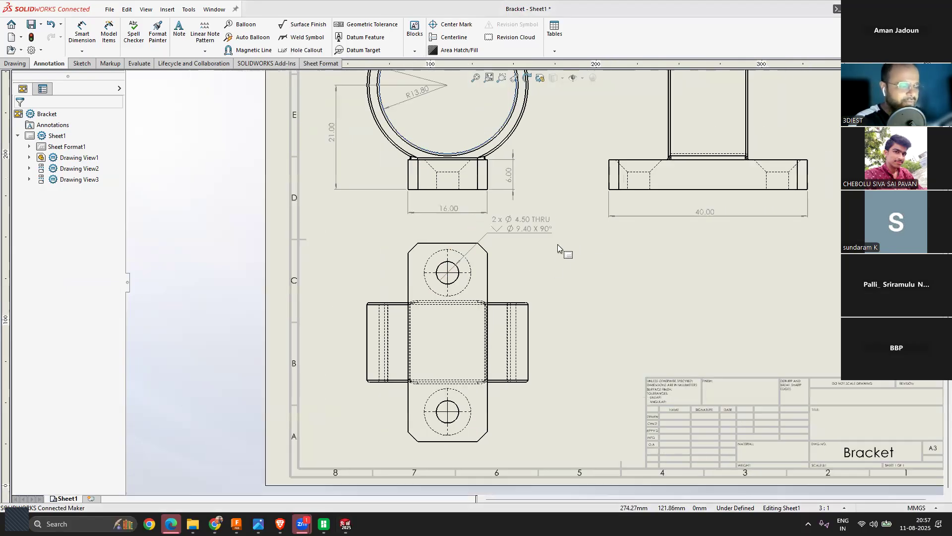
scroll(536, 283, "down", 1)
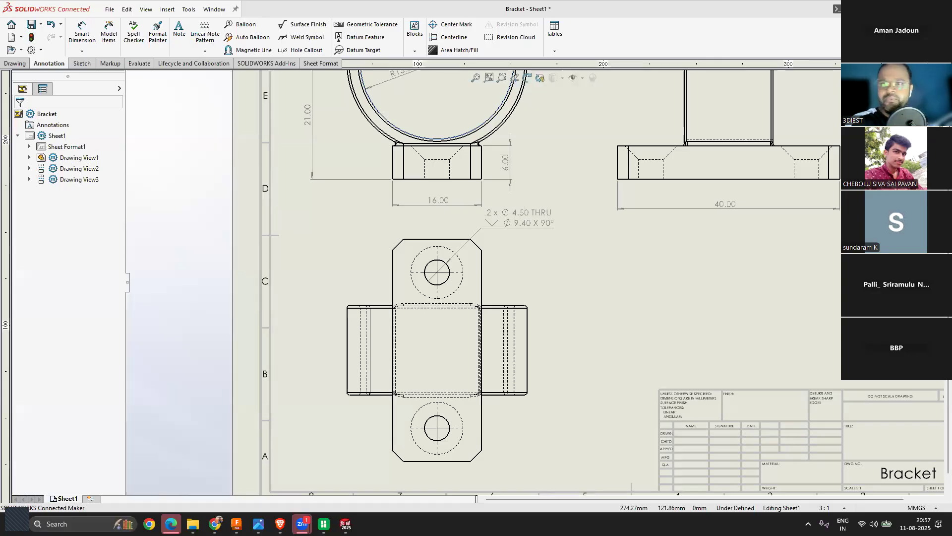
scroll(535, 323, "up", 2)
scroll(456, 377, "down", 1)
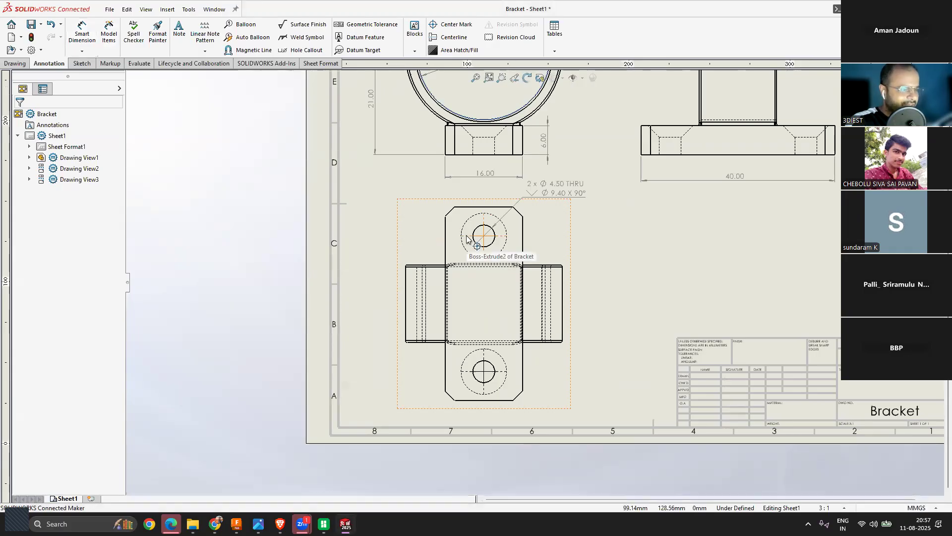
left_click(484, 250)
key("Escape")
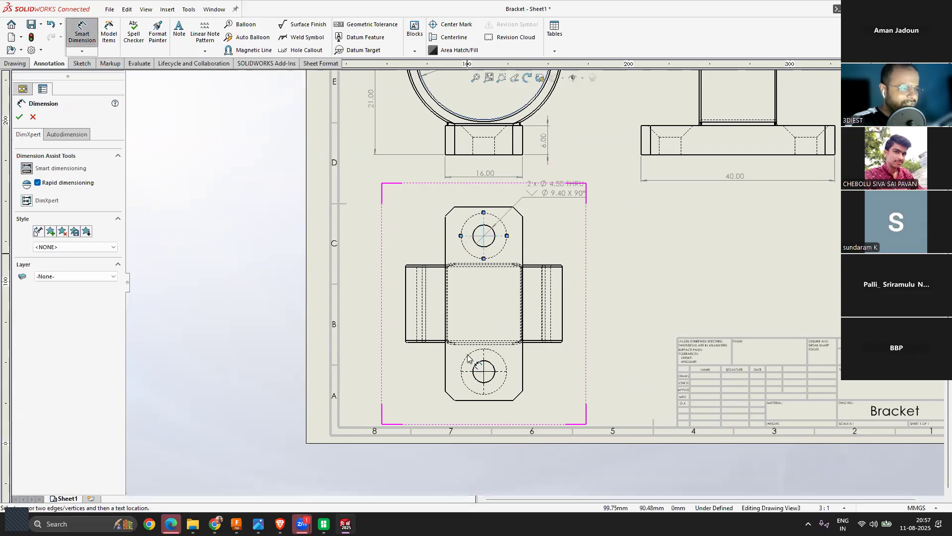
left_click(470, 377)
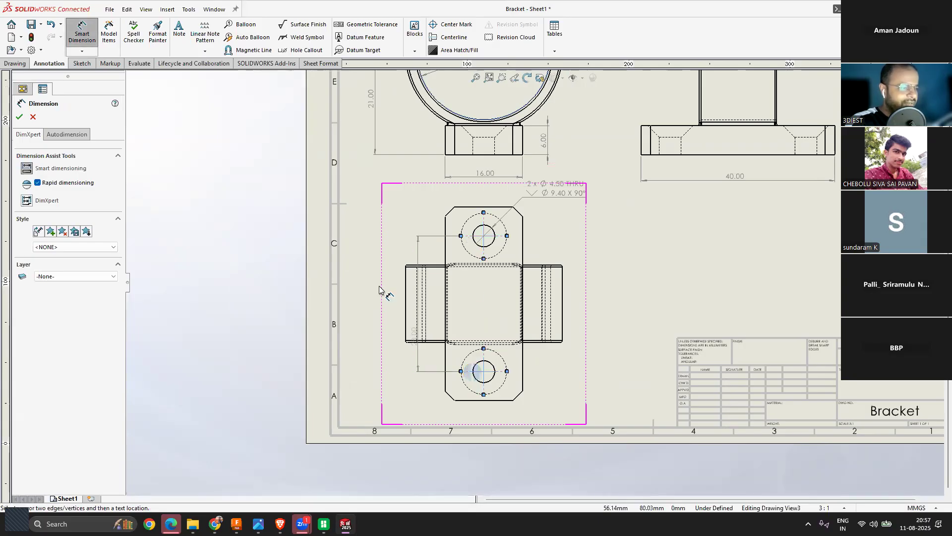
left_click(372, 301)
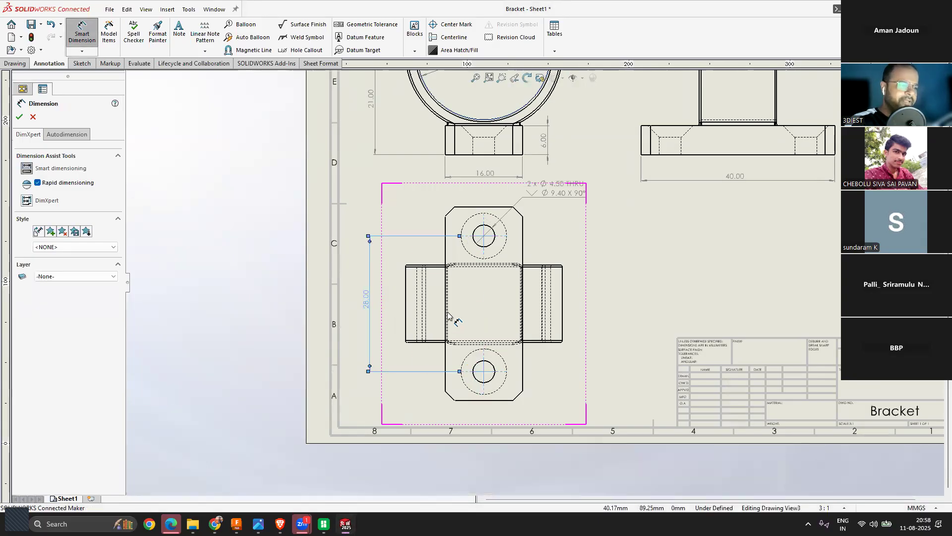
key("Escape")
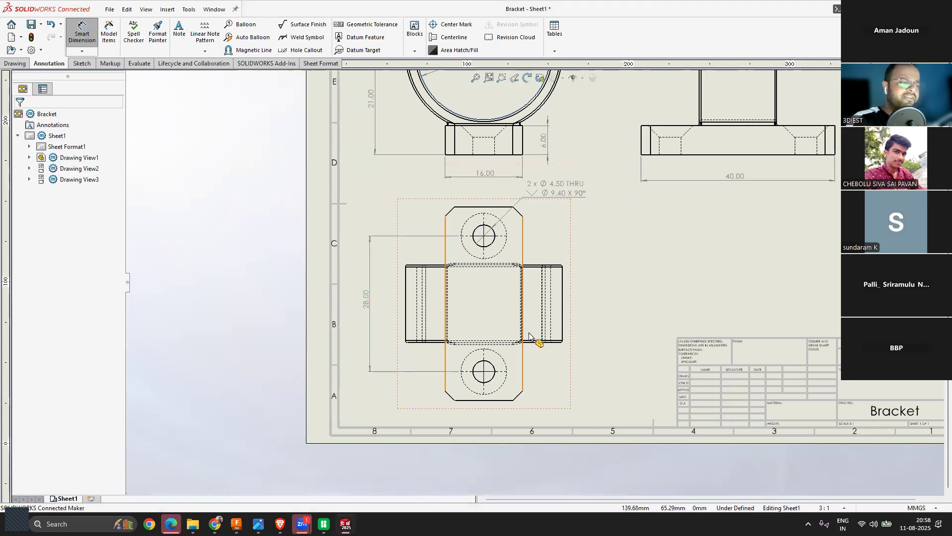
Step: Dimension the clamp's width between its upper and lower edges, right of the view below the parent view
scroll(570, 307, "up", 3)
scroll(571, 293, "down", 3)
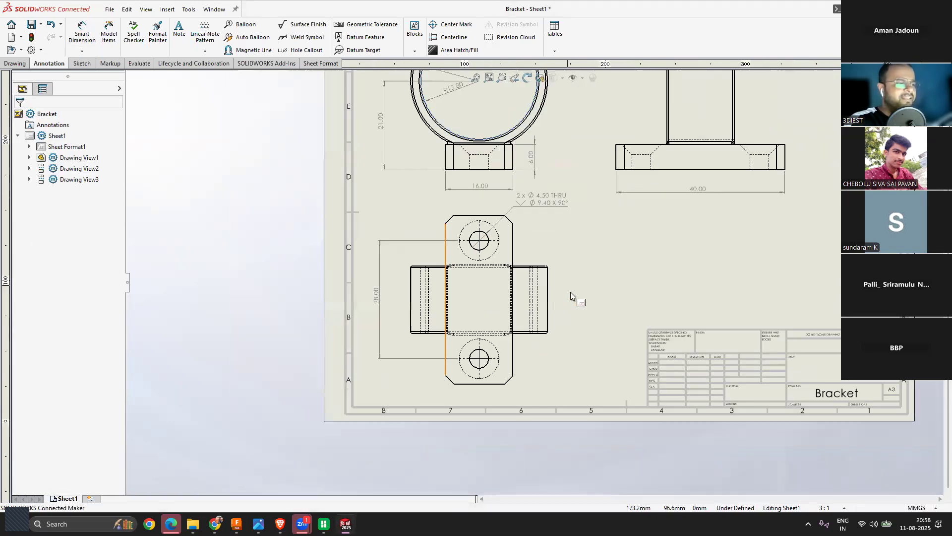
left_click(79, 35)
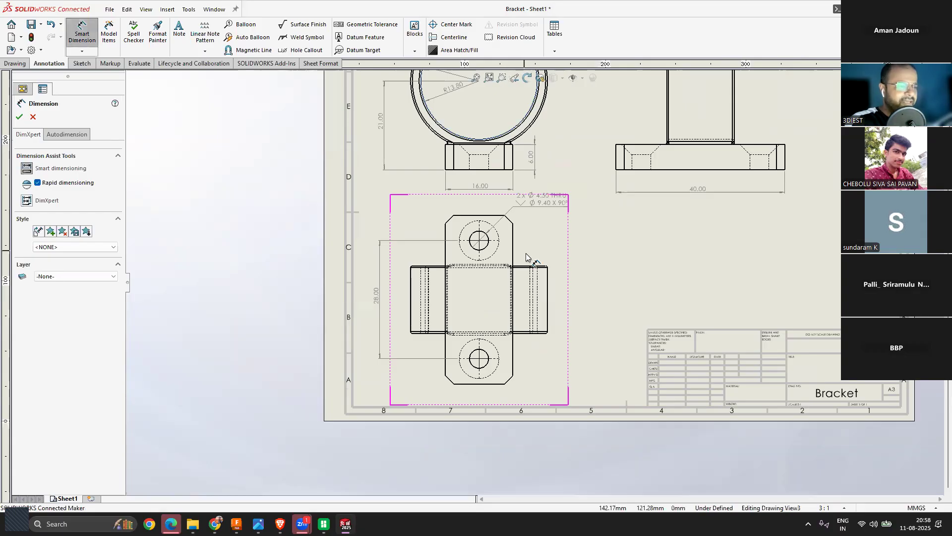
scroll(531, 257, "down", 2)
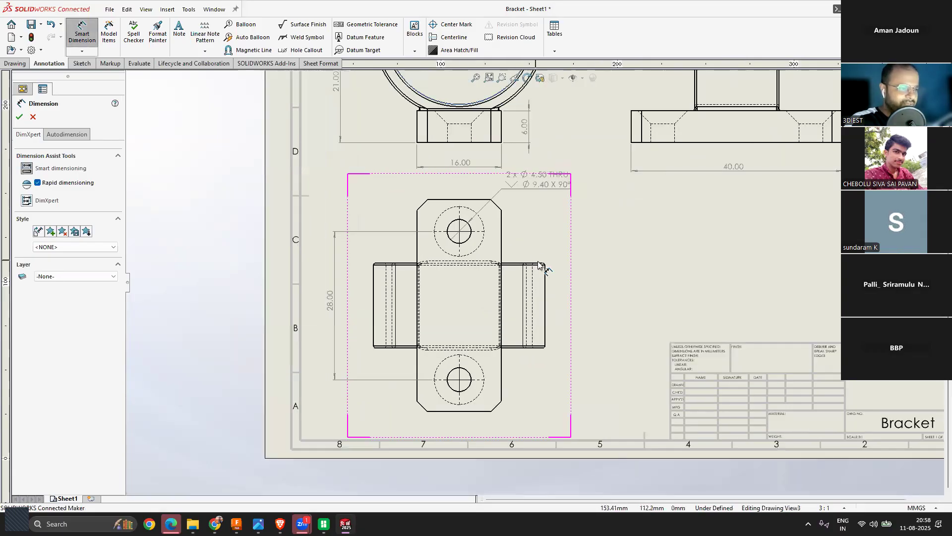
left_click(539, 264)
left_click(547, 346)
left_click(605, 366)
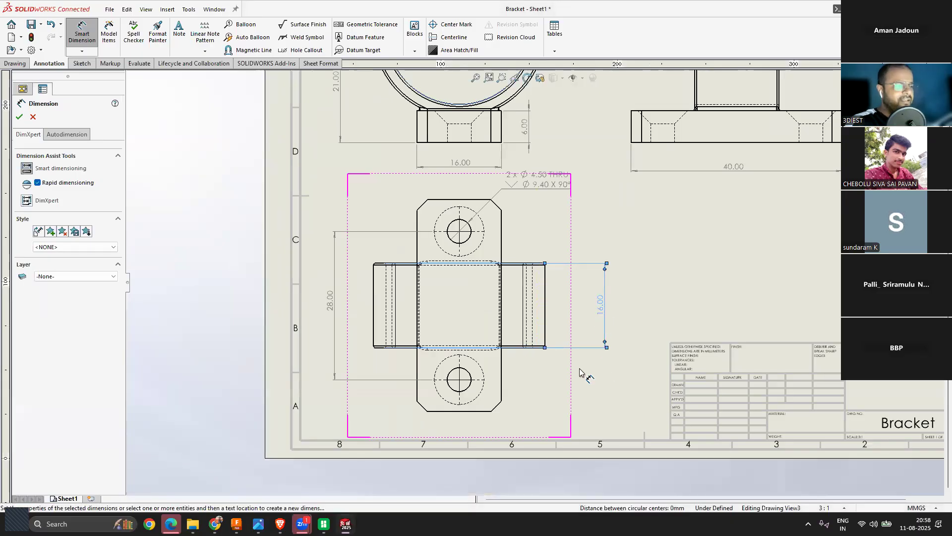
Step: Add a chamfer dimension to the base's lower-right corner in the view below the parent view, placed to the right of the chamfer
key("Escape")
scroll(580, 373, "down", 2)
left_click(81, 51)
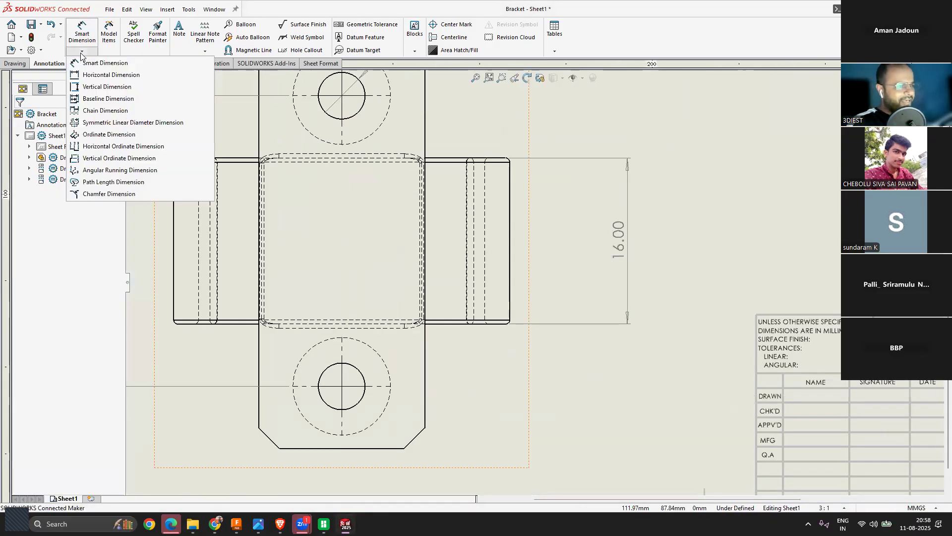
left_click(109, 194)
scroll(496, 372, "up", 3)
scroll(478, 362, "down", 2)
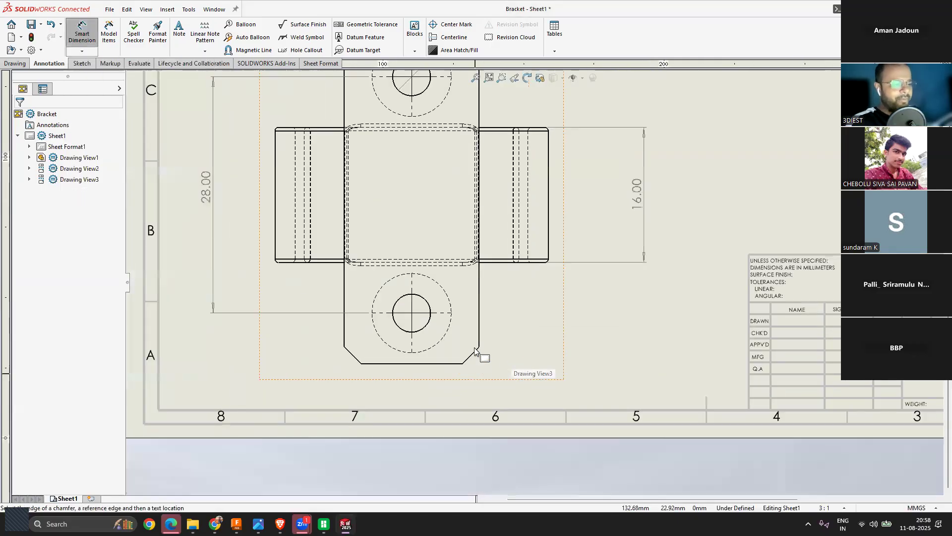
scroll(475, 350, "down", 3)
left_click(475, 318)
left_click(448, 331)
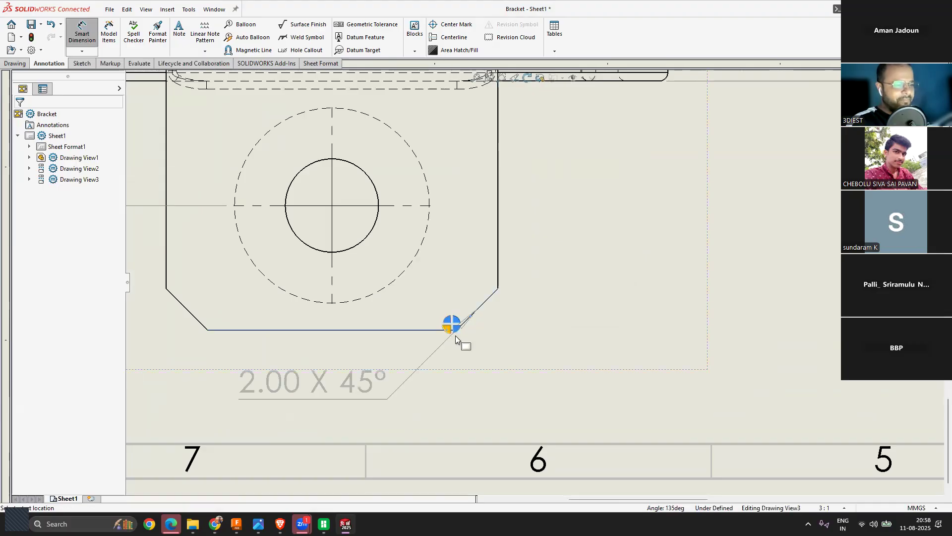
left_click(601, 338)
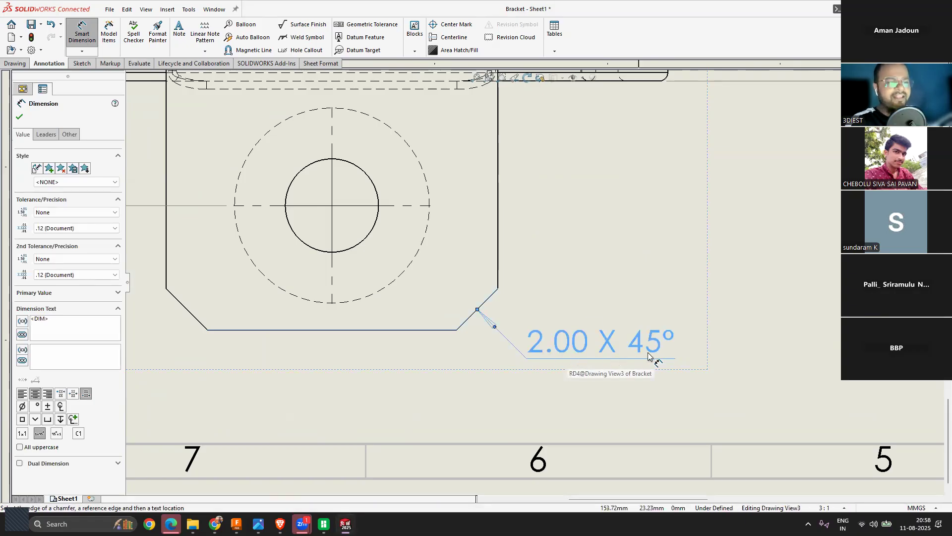
scroll(580, 372, "up", 6)
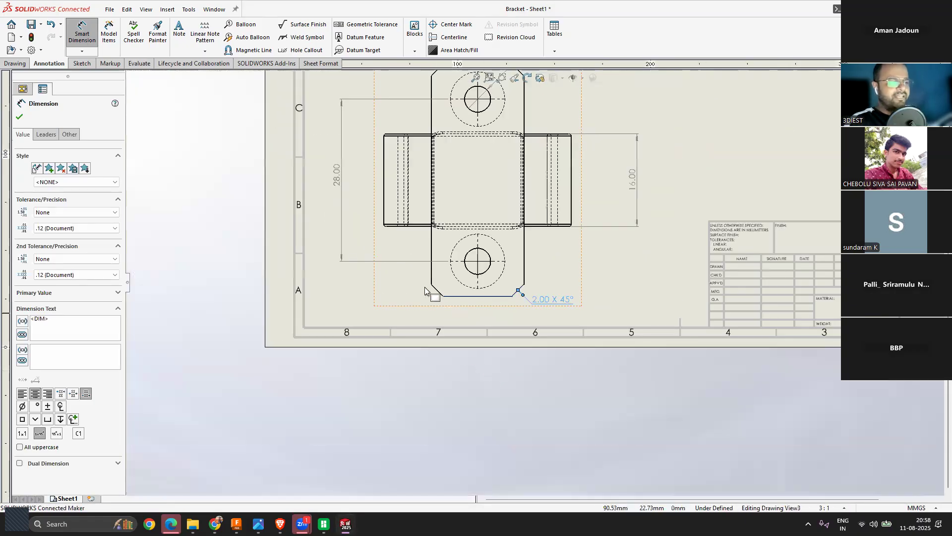
scroll(467, 317, "up", 2)
scroll(523, 253, "up", 3)
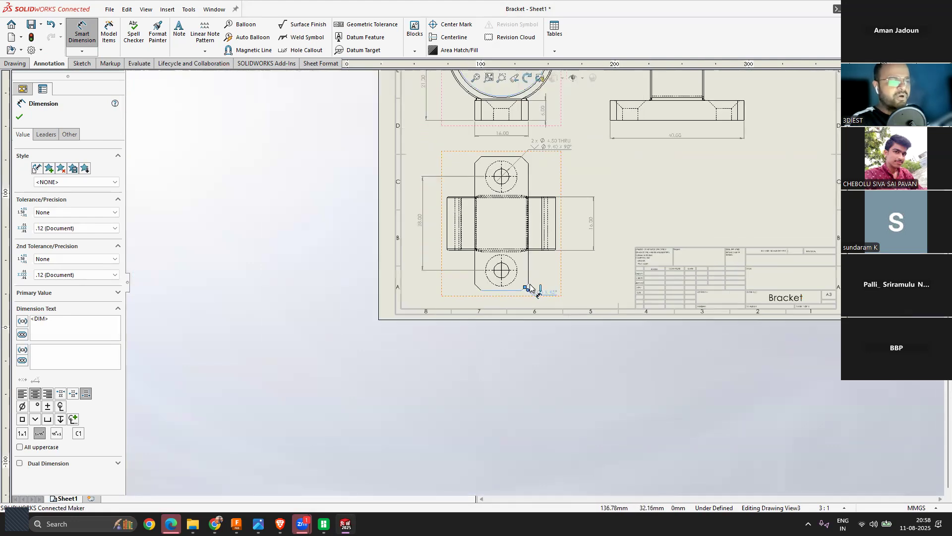
scroll(664, 156, "down", 5)
key("Escape")
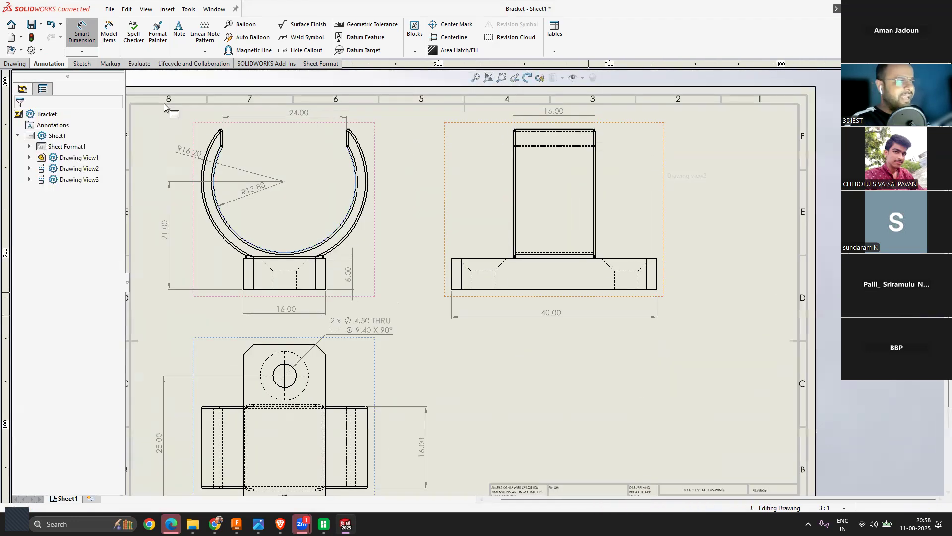
Step: Dimension the radius of the small fillet at the clamp's upper-right corner in the side view, placed above and right of it
key("Return")
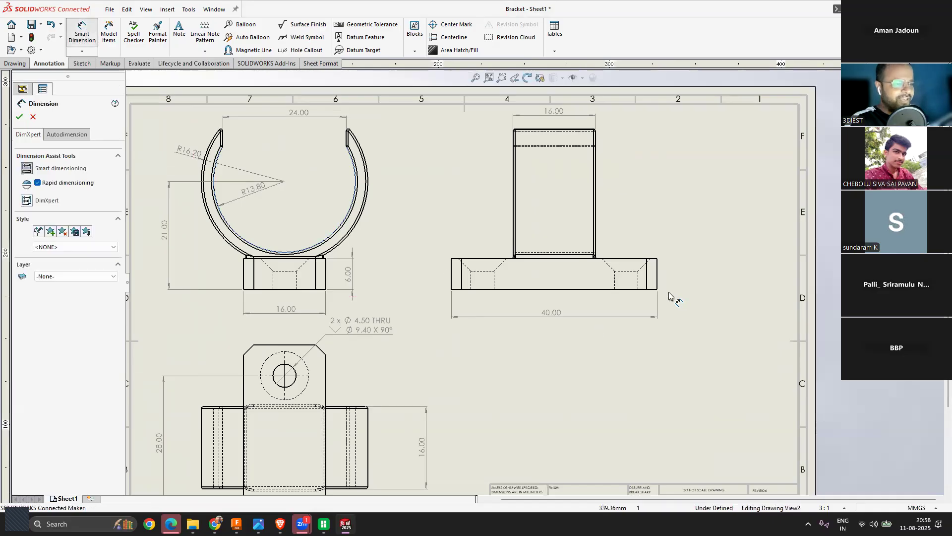
scroll(534, 284, "up", 2)
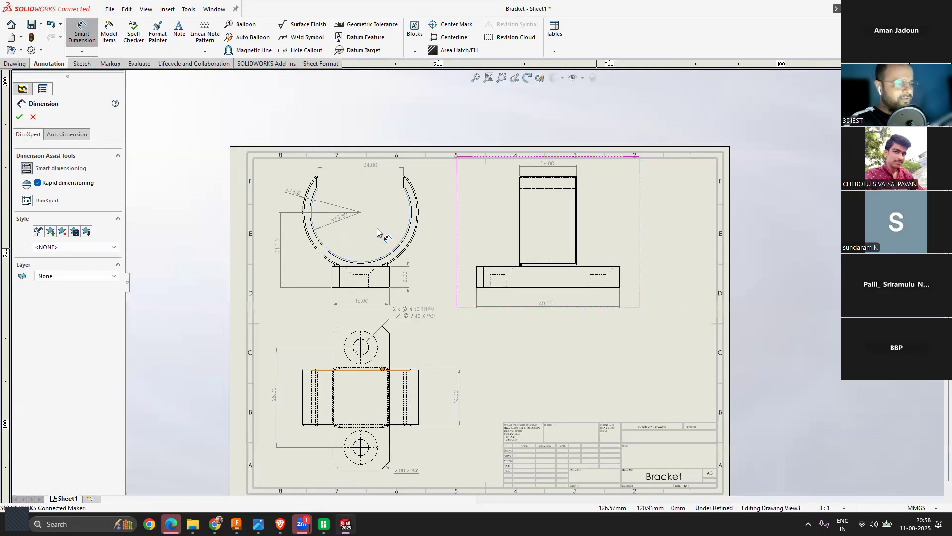
scroll(224, 124, "down", 3)
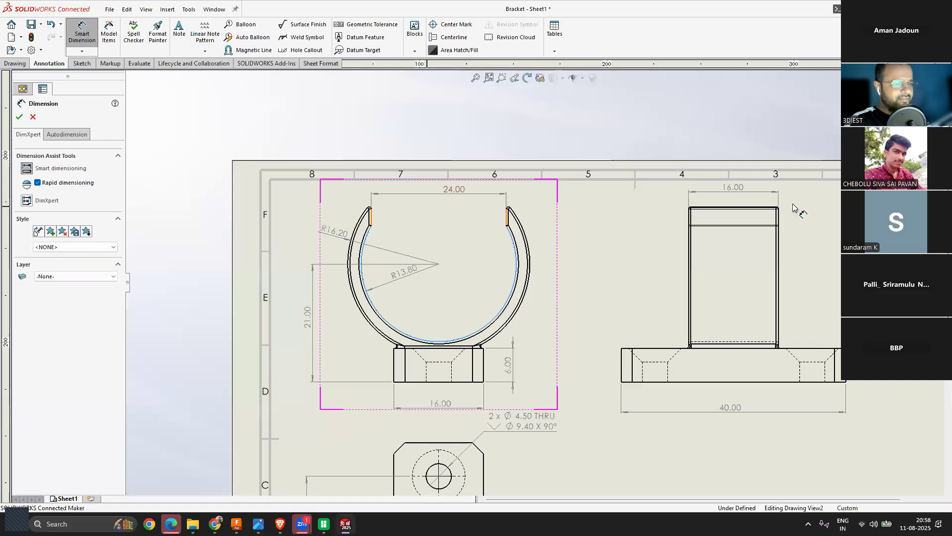
scroll(794, 208, "down", 3)
scroll(645, 267, "down", 4)
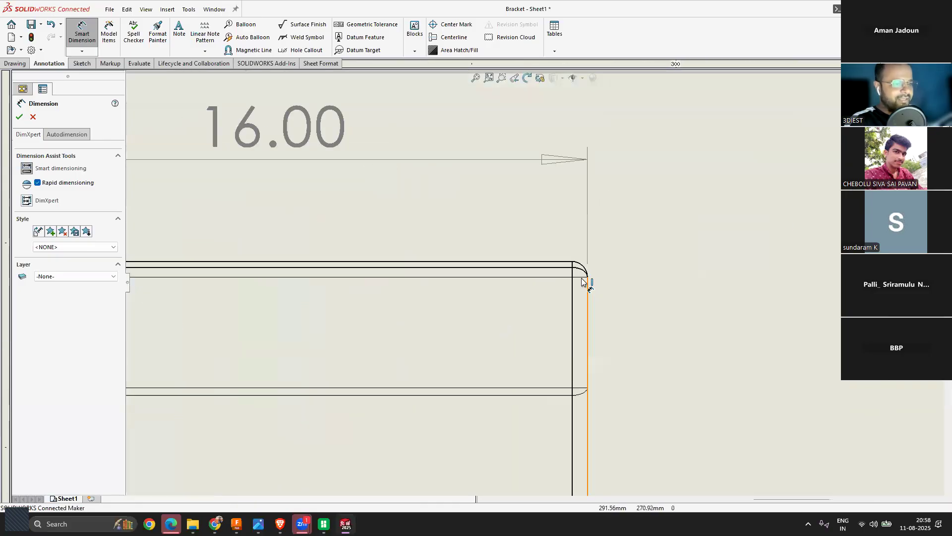
left_click(584, 271)
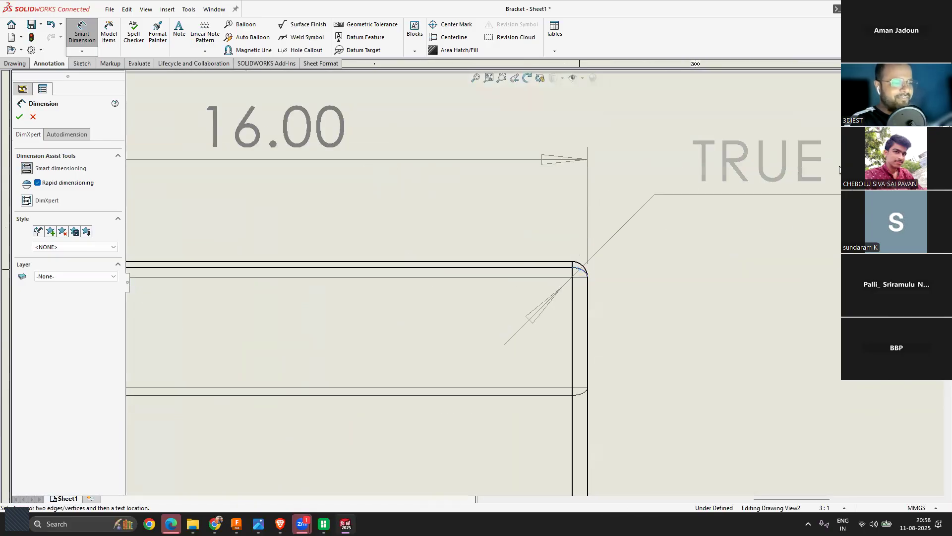
scroll(537, 287, "up", 2)
left_click(745, 213)
key("Escape")
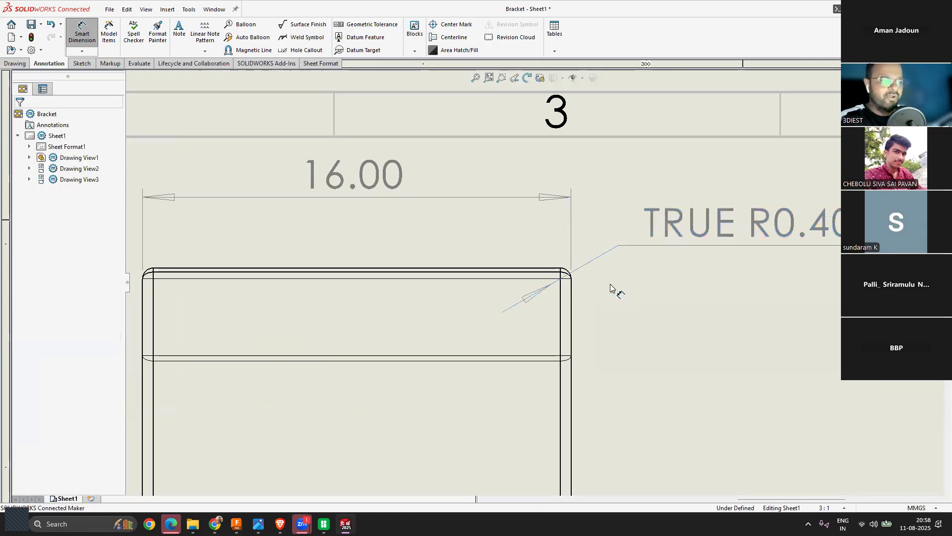
scroll(611, 288, "up", 5)
scroll(581, 285, "down", 6)
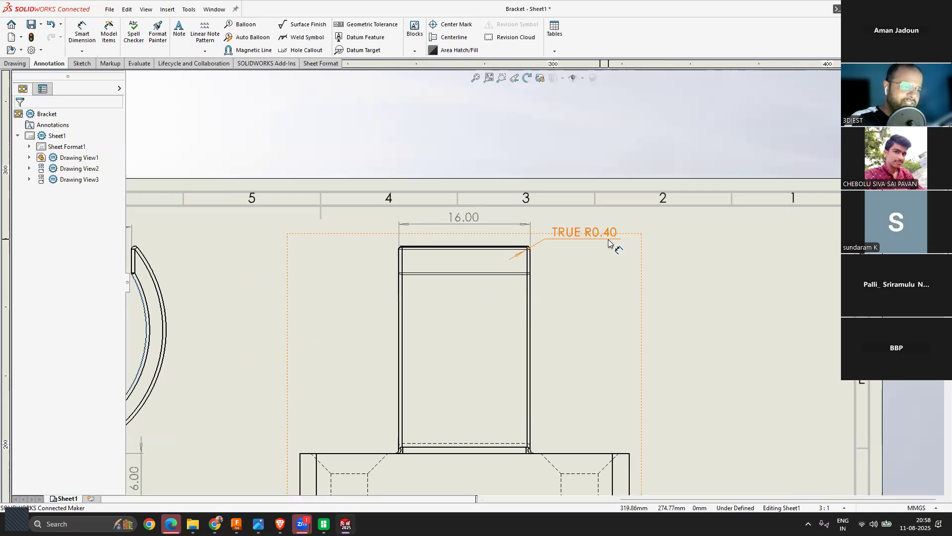
scroll(632, 230, "up", 5)
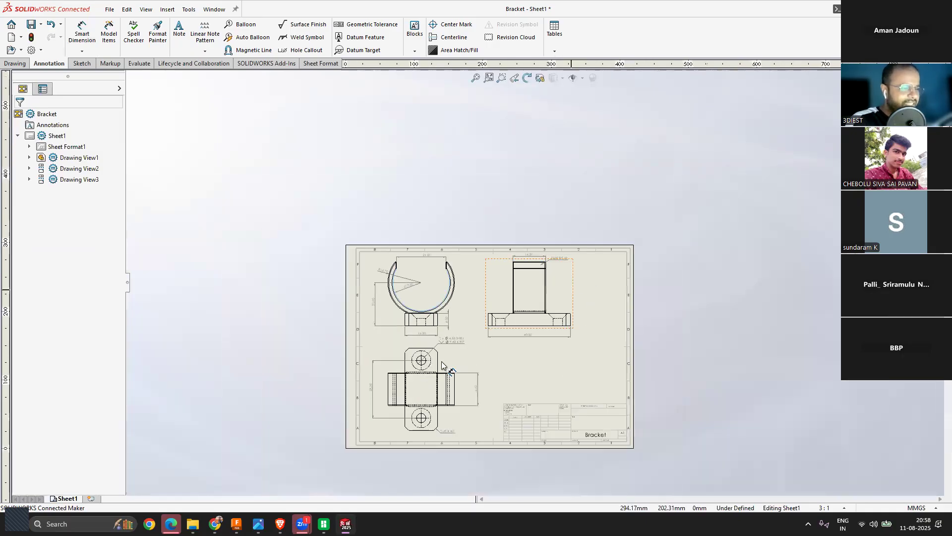
scroll(442, 361, "down", 2)
key("Escape")
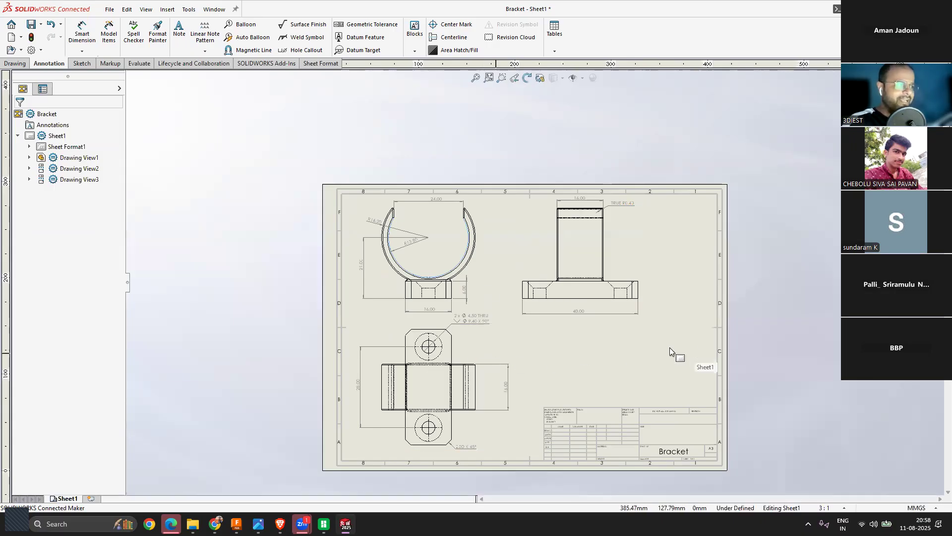
Step: Project an isometric view diagonally from the parent view and position it in the free space above the title block
left_click(16, 64)
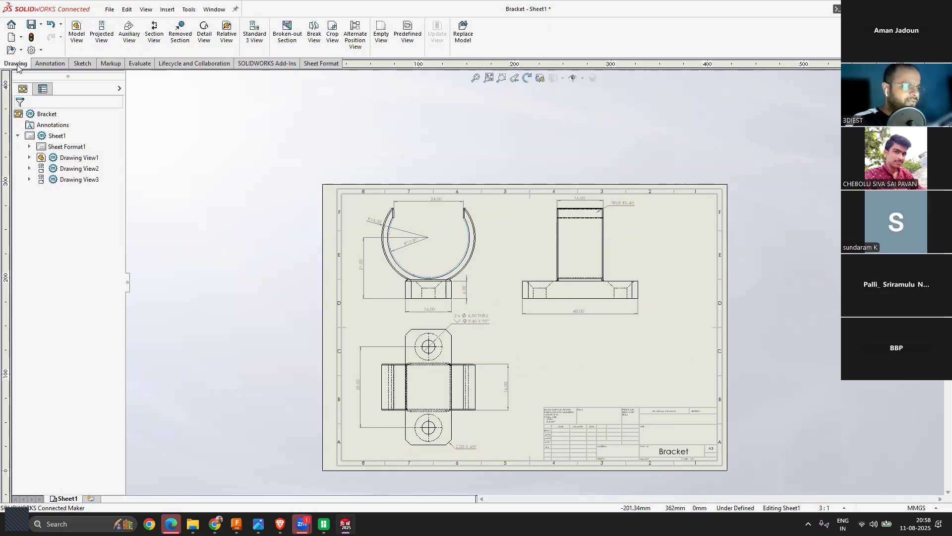
left_click(103, 34)
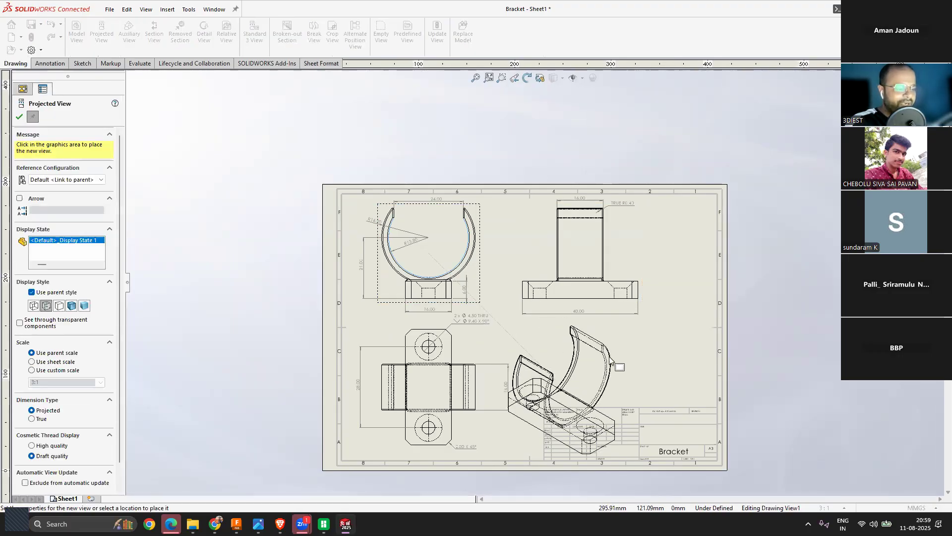
left_click(608, 361)
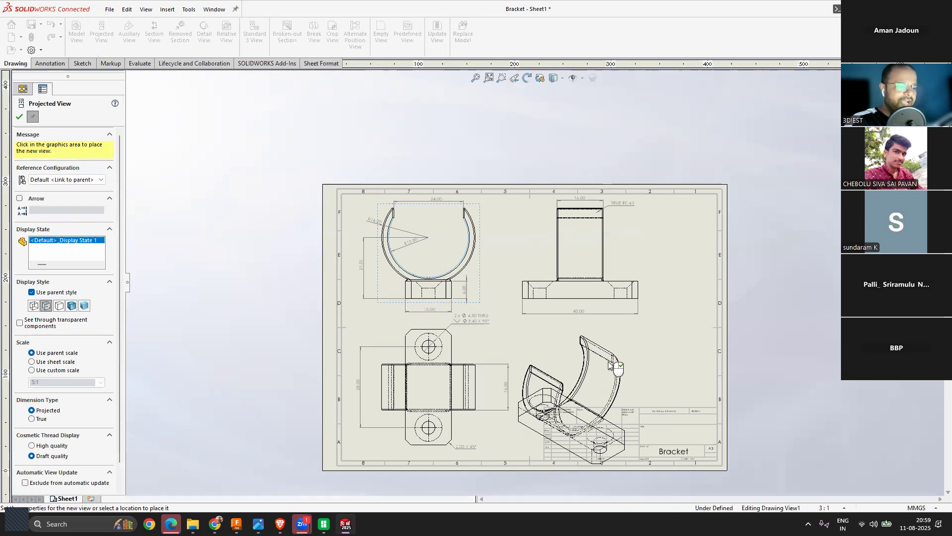
left_click(19, 116)
mouse_move(662, 377)
left_mouse_down()
mouse_move(723, 351)
mouse_move(723, 328)
left_mouse_up()
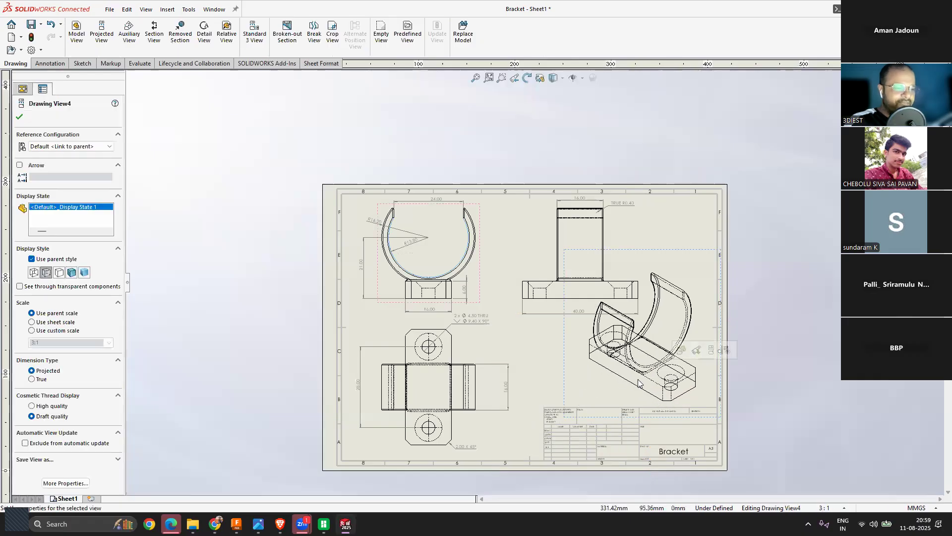
left_click(550, 407)
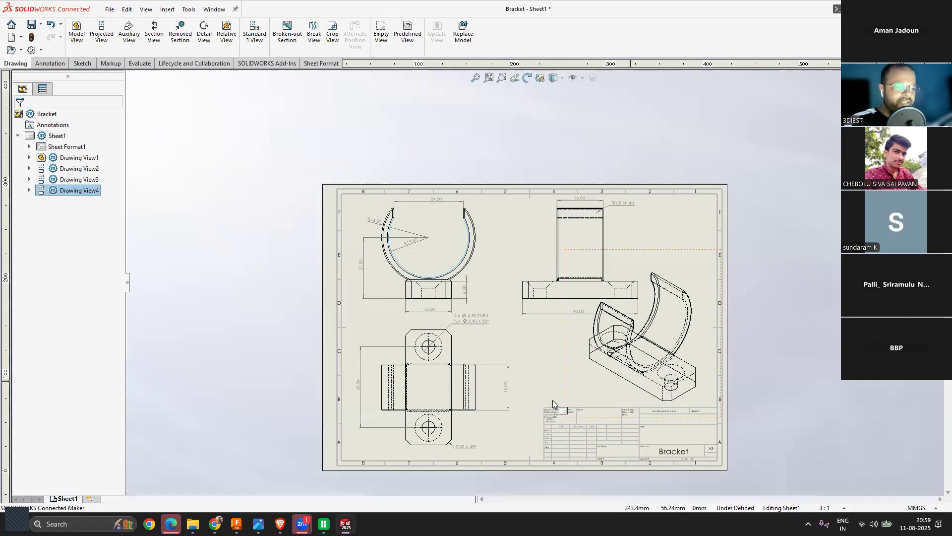
Step: Give the isometric view a custom scale of 2:1 and shift it slightly below the side view
left_click(572, 373)
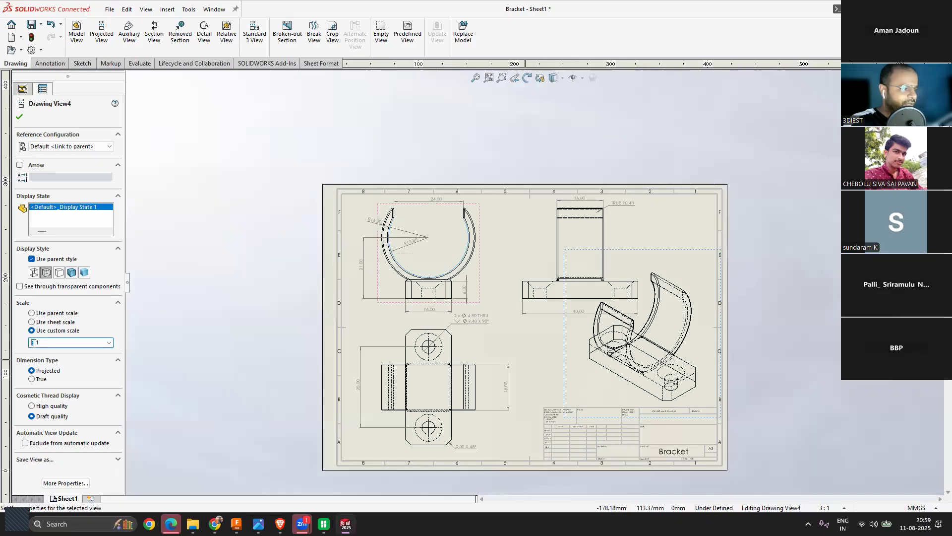
left_click(164, 332)
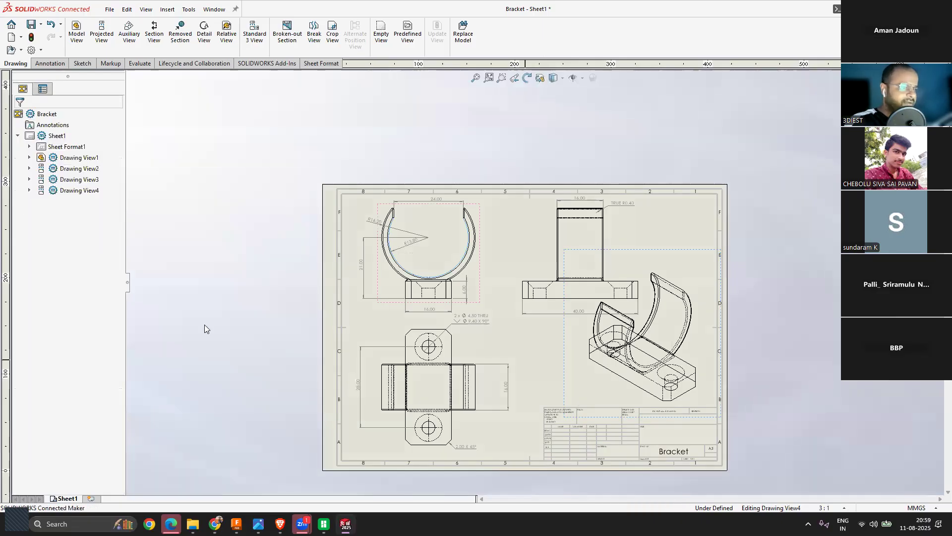
left_click_drag(667, 366, 677, 385)
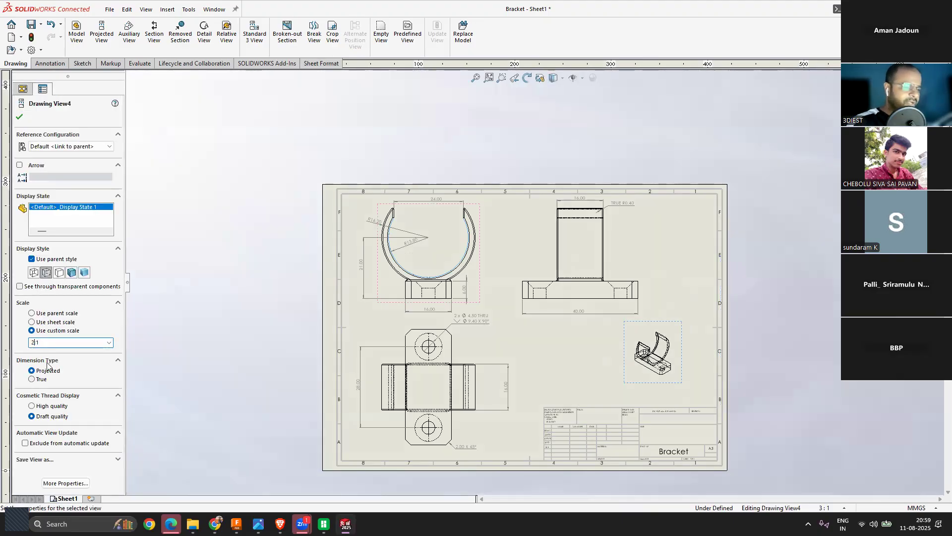
Step: Change the isometric view's display style to Shaded With Edges
left_click(71, 273)
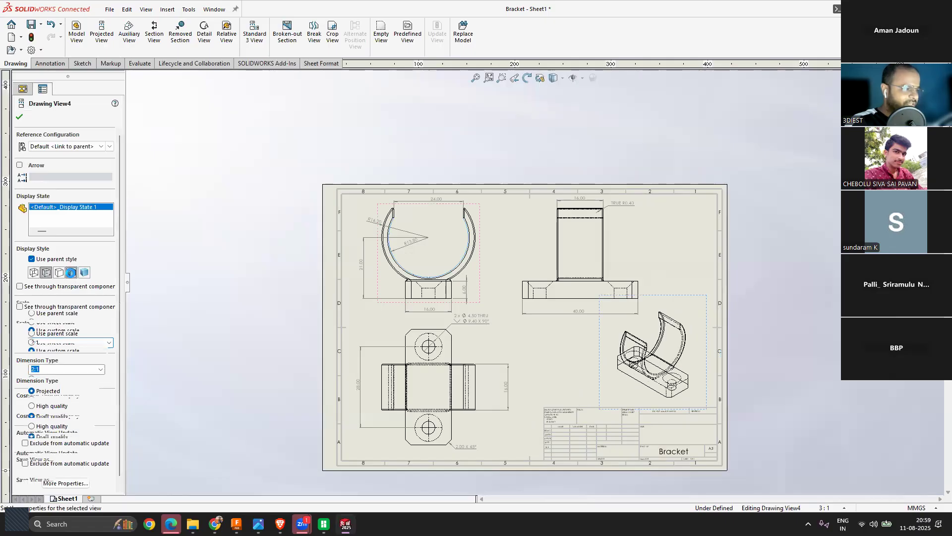
left_click(246, 332)
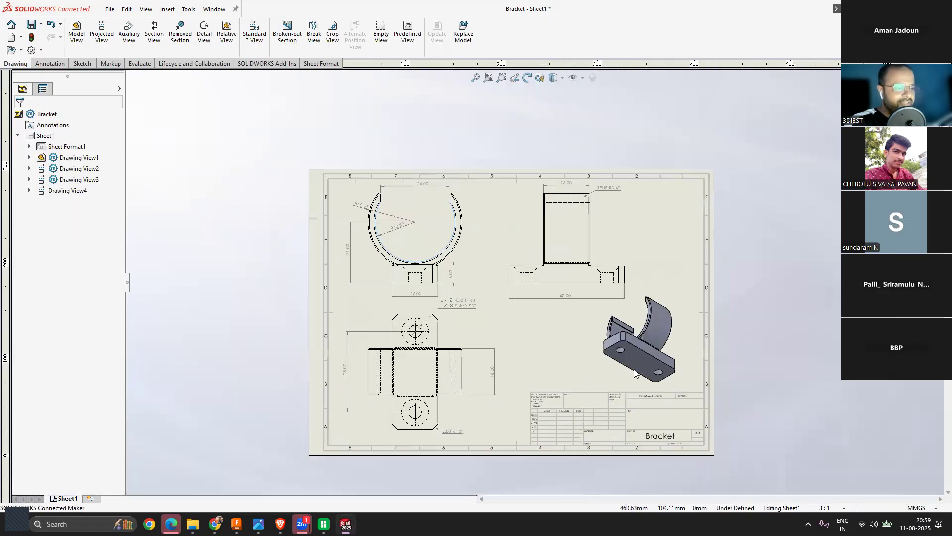
scroll(529, 338, "down", 3)
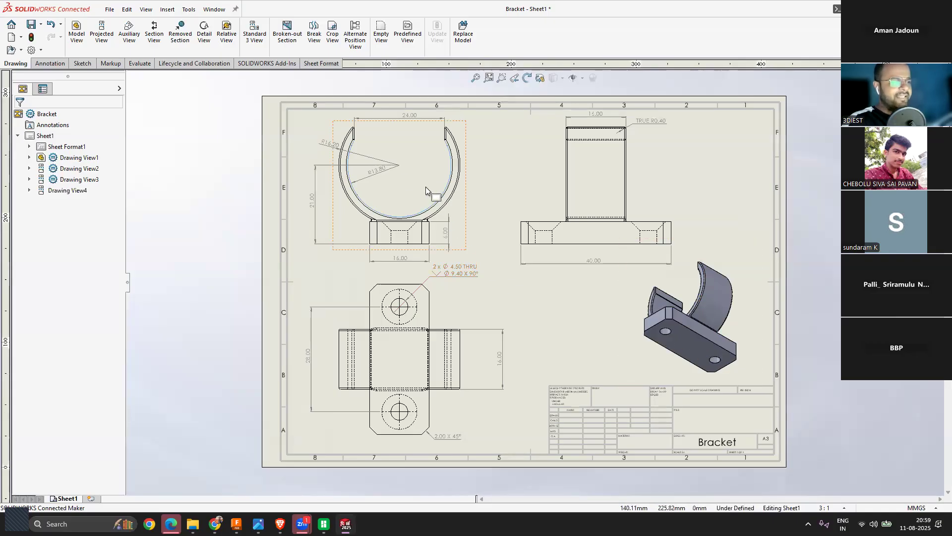
scroll(359, 131, "up", 1)
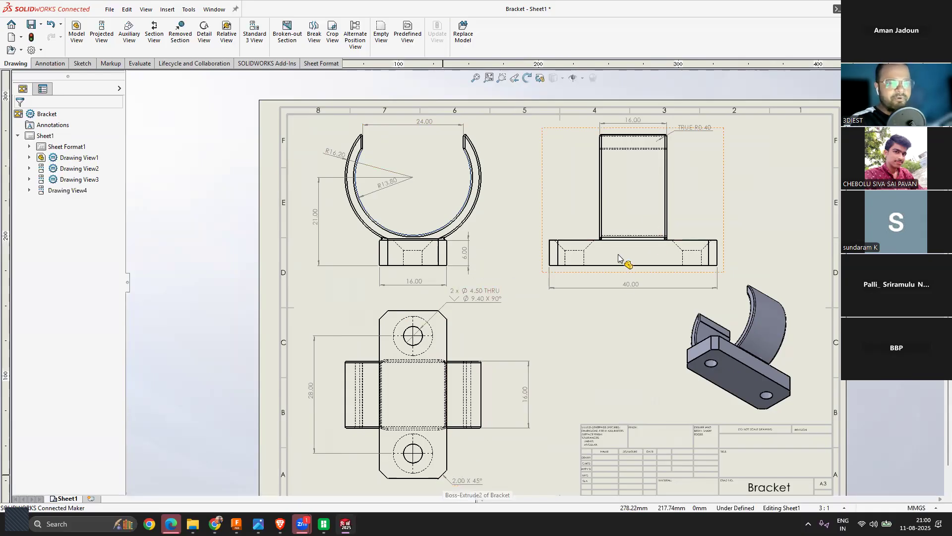
scroll(554, 295, "up", 2)
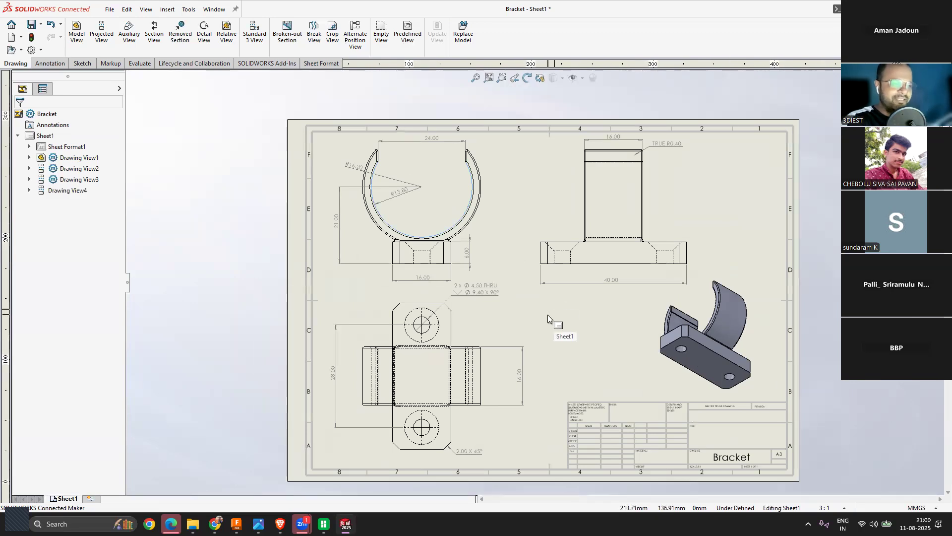
Step: Export the drawing as Bracket.pdf to the Desktop folder and bring up the desktop
left_click(107, 10)
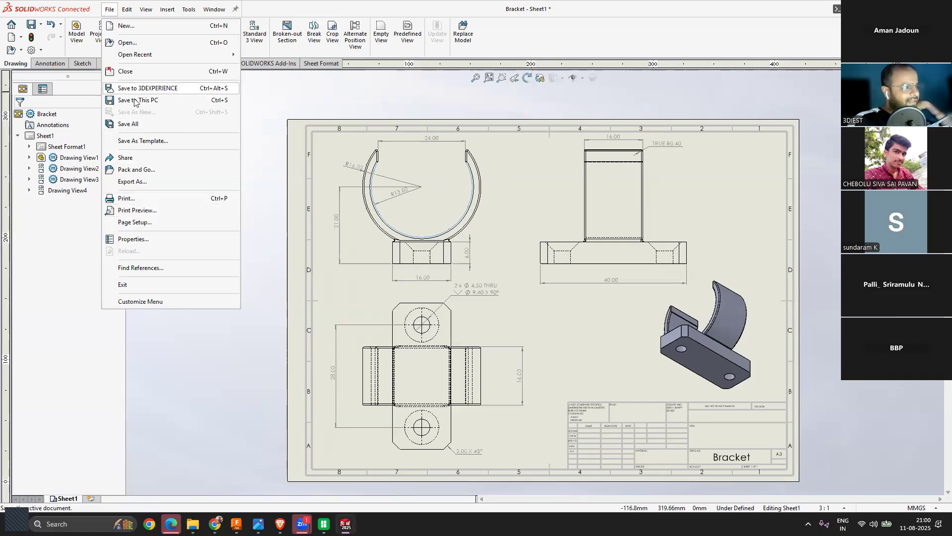
left_click(138, 181)
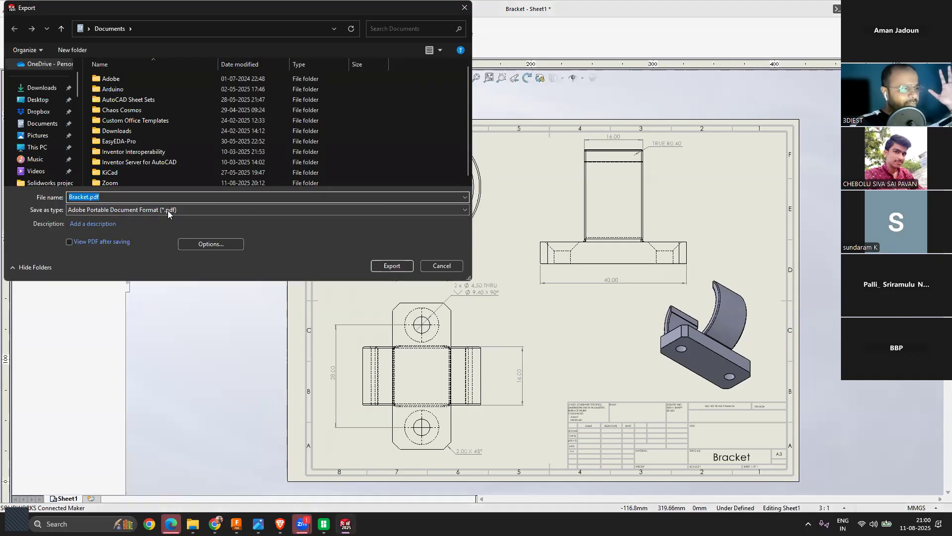
left_click(38, 101)
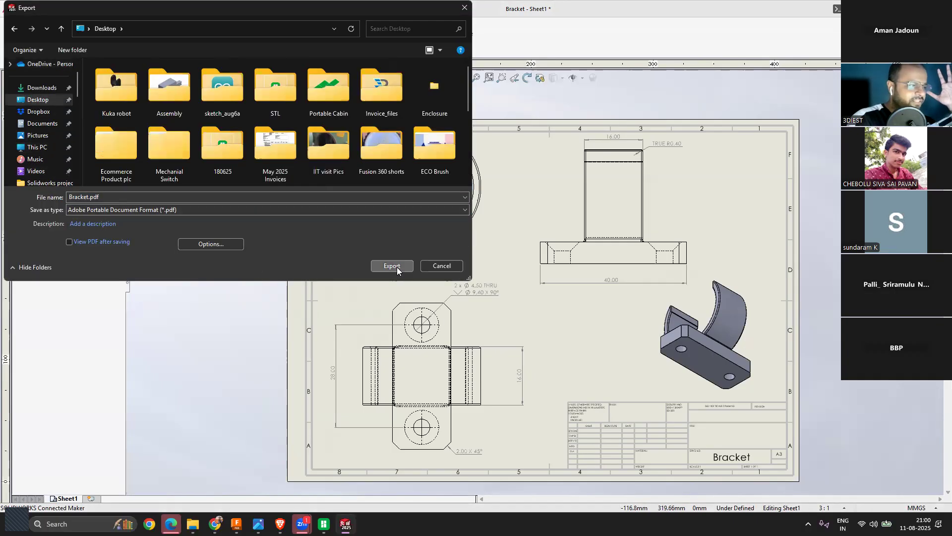
left_click(394, 267)
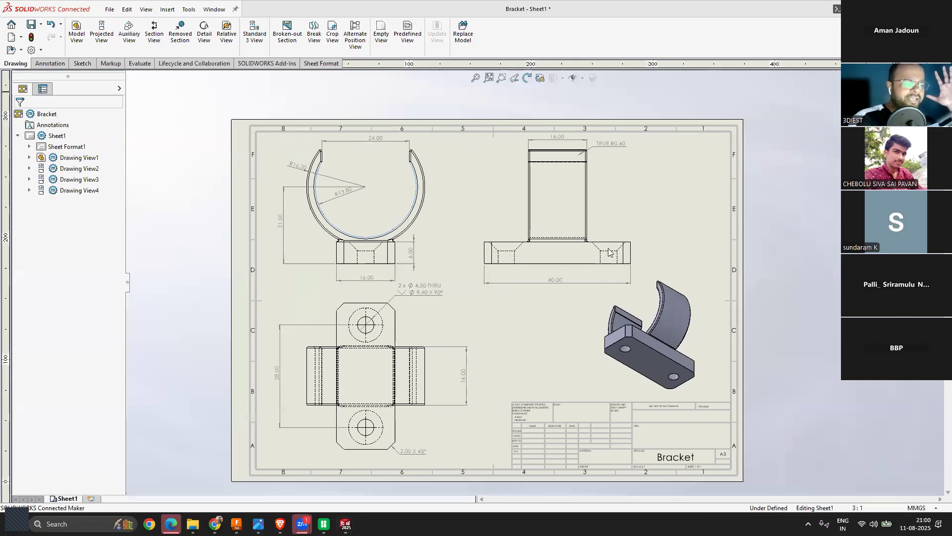
key("super+d")
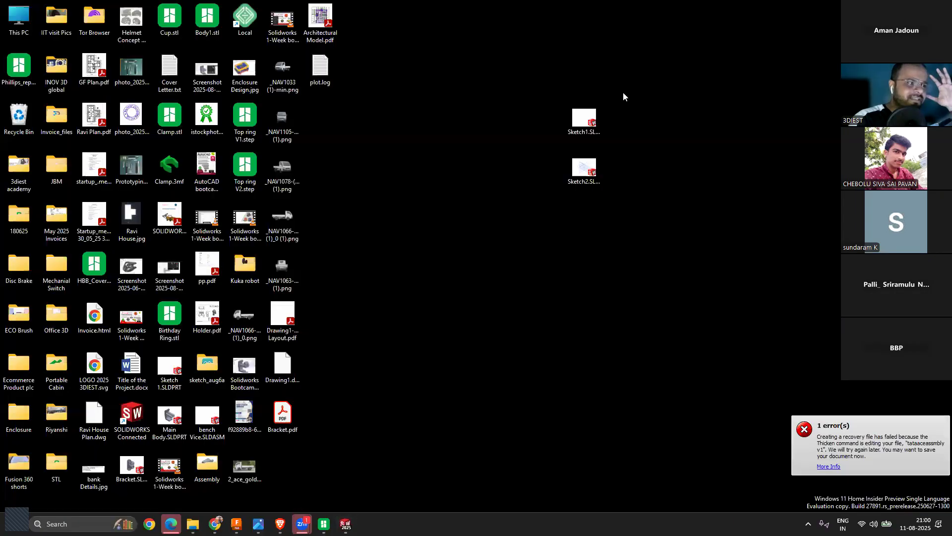
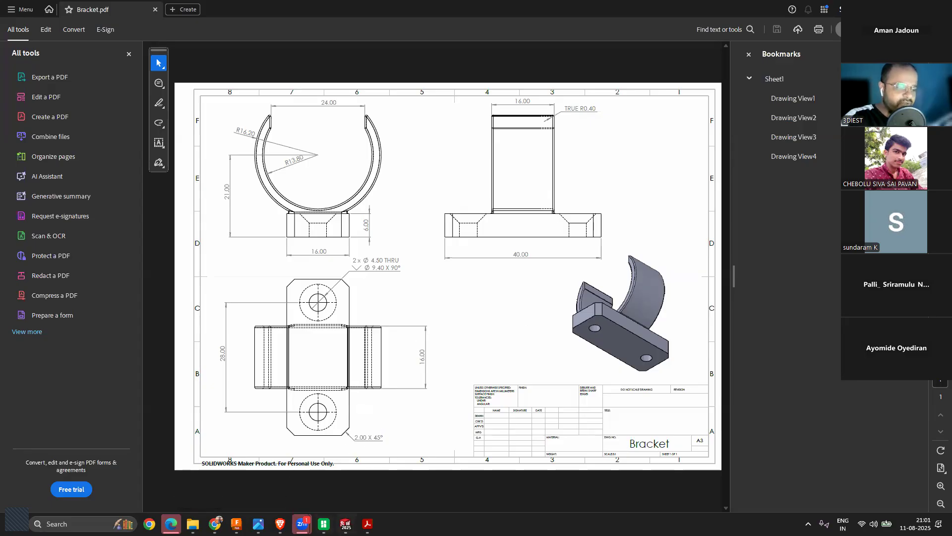
Step: Switch to SOLIDWORKS and bring up the Bracket part model
left_click(345, 523)
key("z")
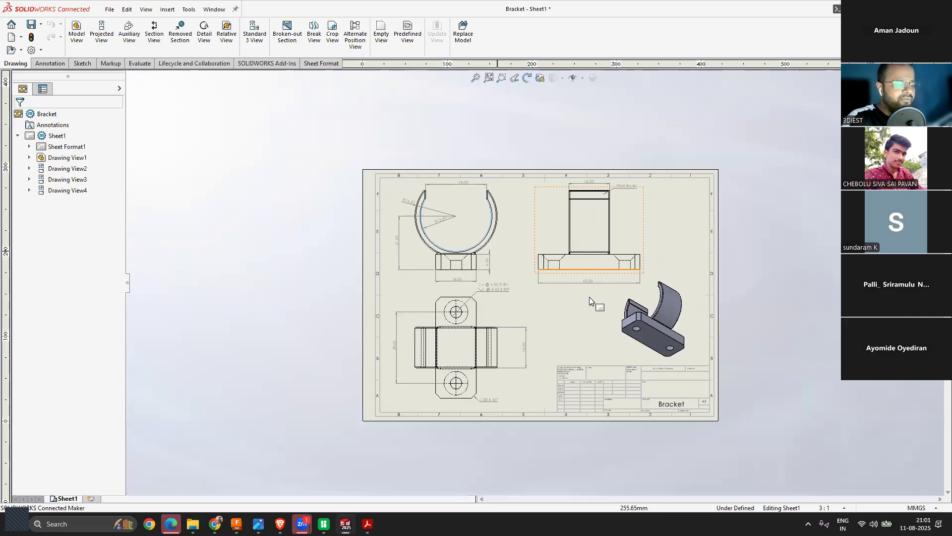
scroll(590, 299, "down", 4)
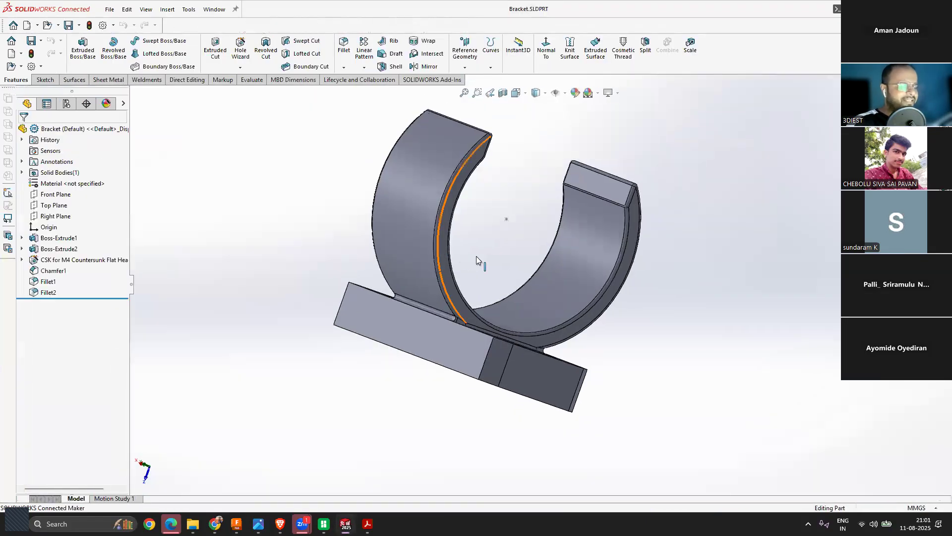
Step: Start a sketch on the long narrow side face of the bracket's base plate
mouse_move(477, 258)
middle_mouse_down()
mouse_move(478, 313)
mouse_move(375, 274)
mouse_move(372, 340)
mouse_move(589, 351)
middle_mouse_up()
scroll(593, 350, "down", 2)
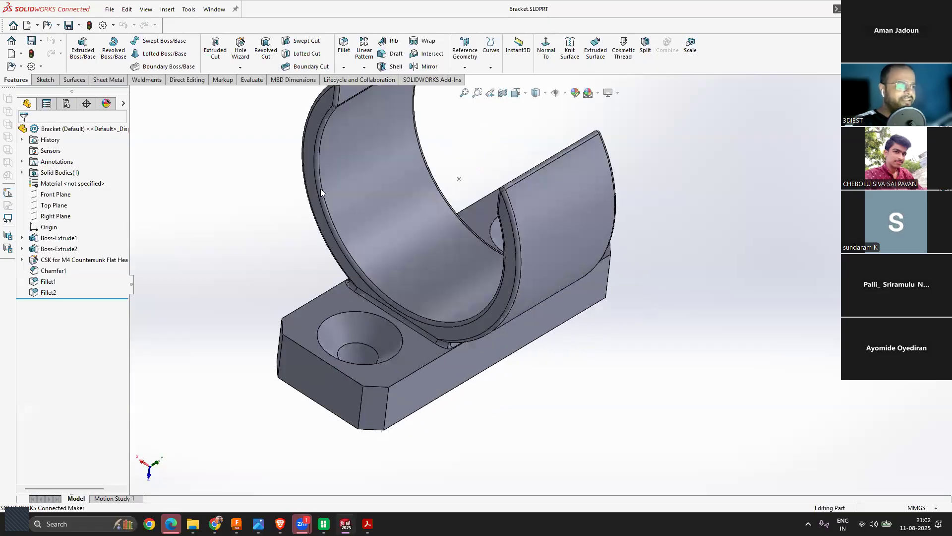
left_click(45, 79)
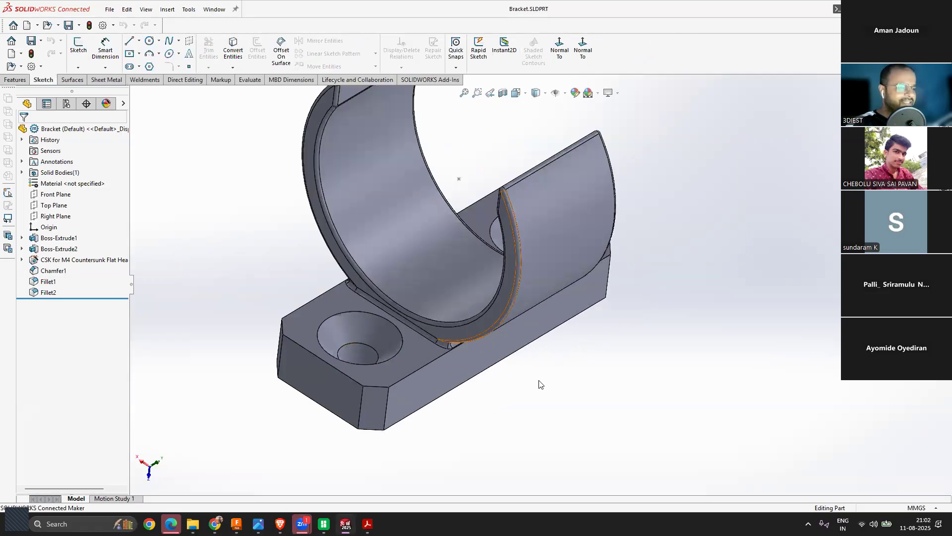
left_click(496, 359)
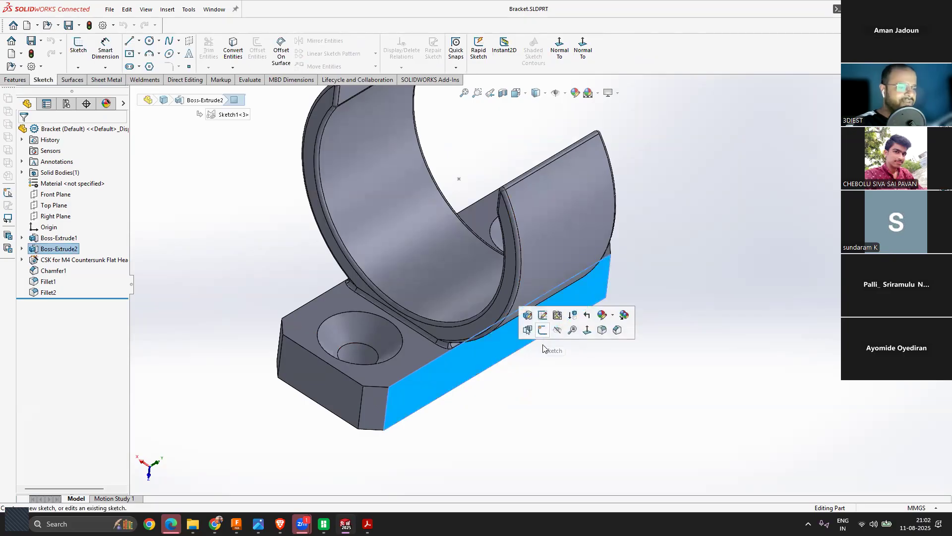
left_click(542, 329)
scroll(707, 304, "up", 5)
scroll(731, 232, "down", 5)
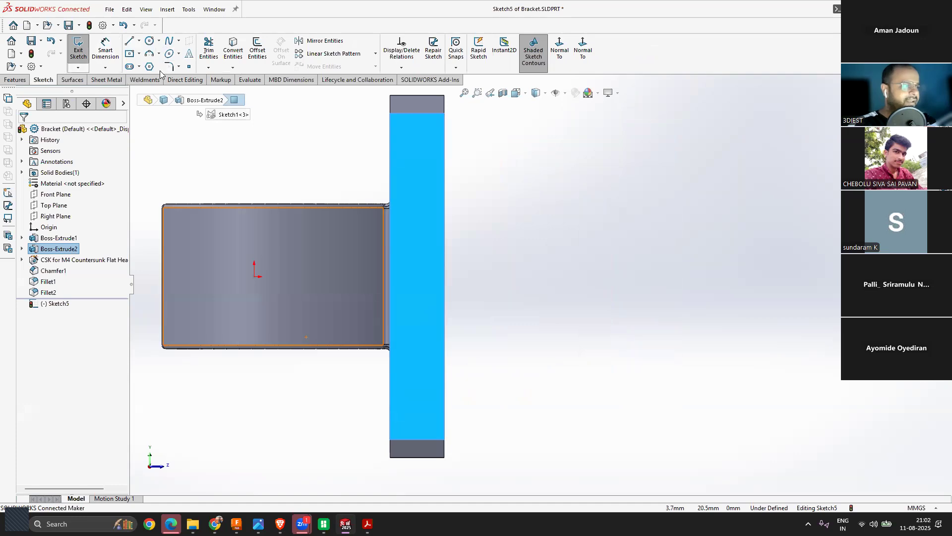
Step: Draw a wavy open spline through eight points in the free space beside the base plate
left_click(170, 42)
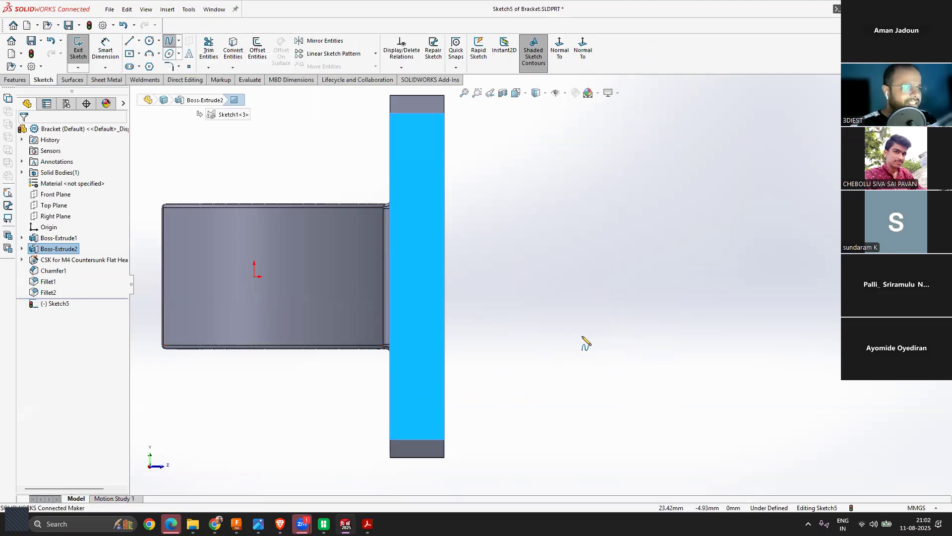
left_click(517, 290)
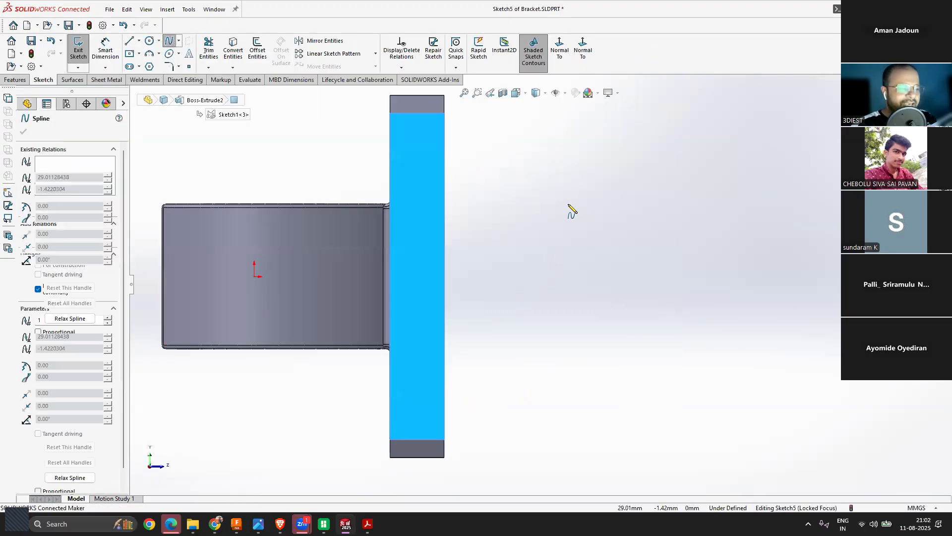
left_click(574, 181)
left_click(652, 296)
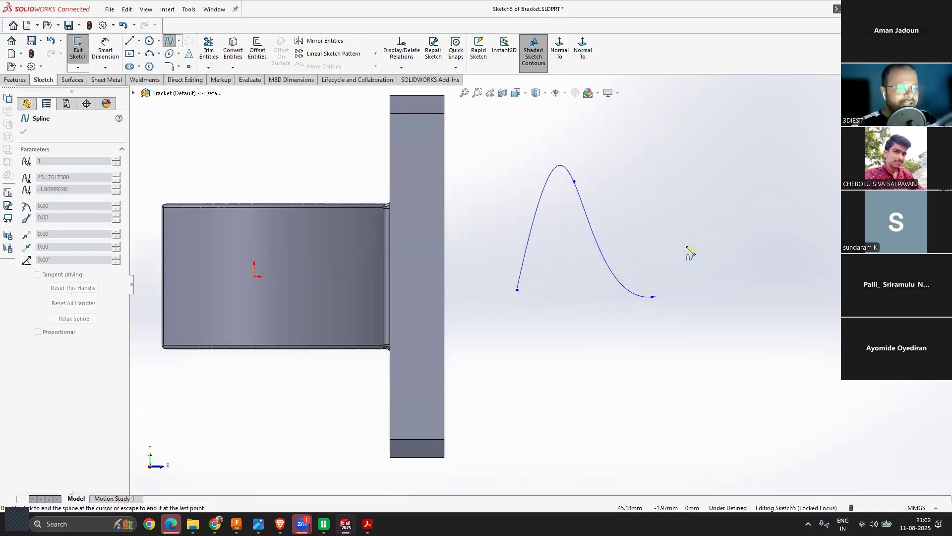
left_click(700, 170)
left_click(767, 284)
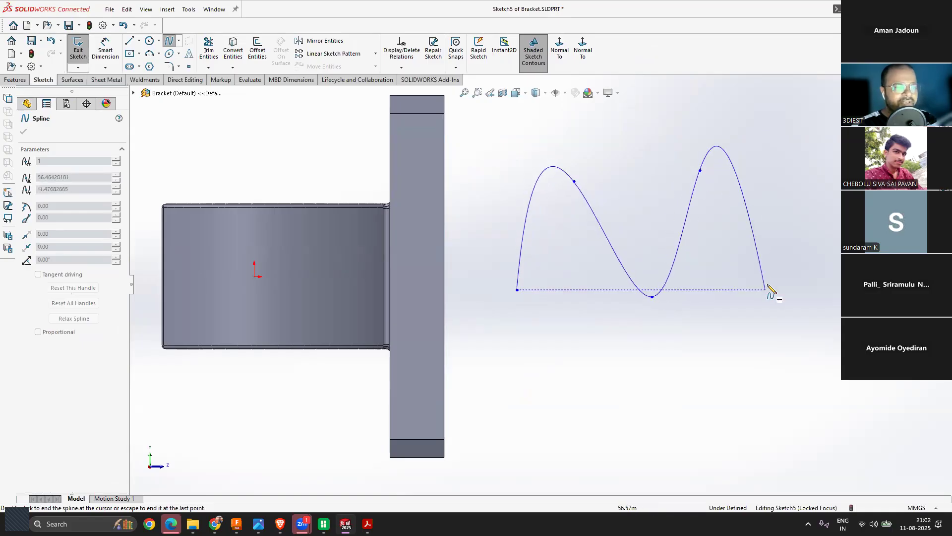
left_click(805, 170)
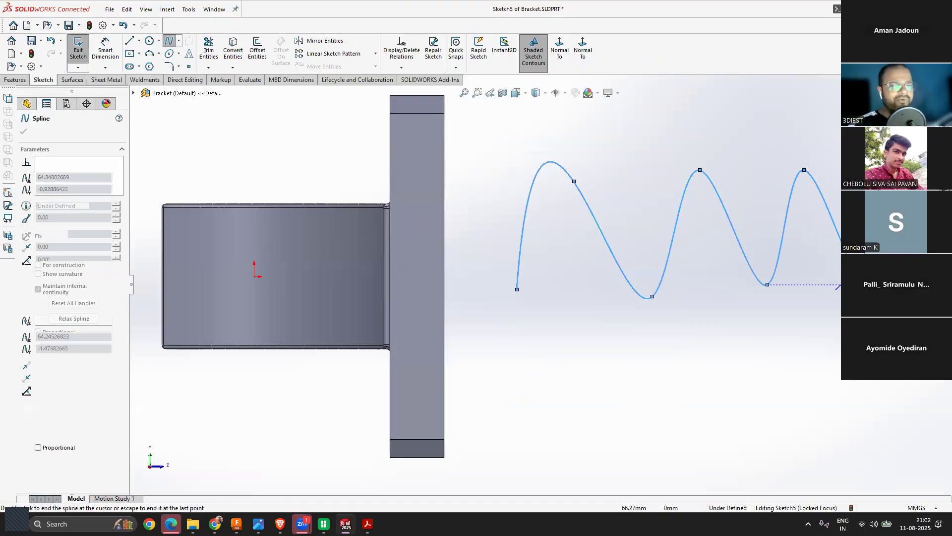
scroll(627, 282, "up", 2)
scroll(553, 270, "down", 4)
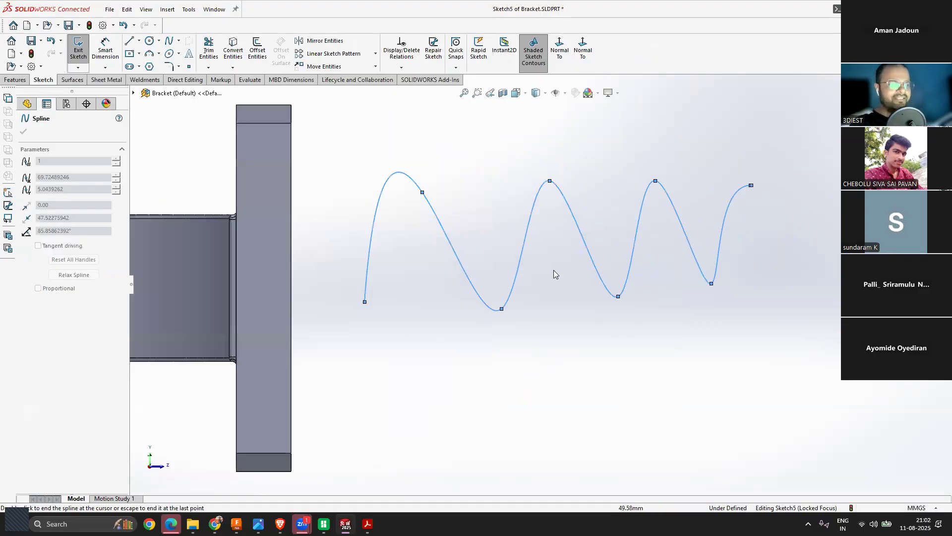
double_click(395, 178)
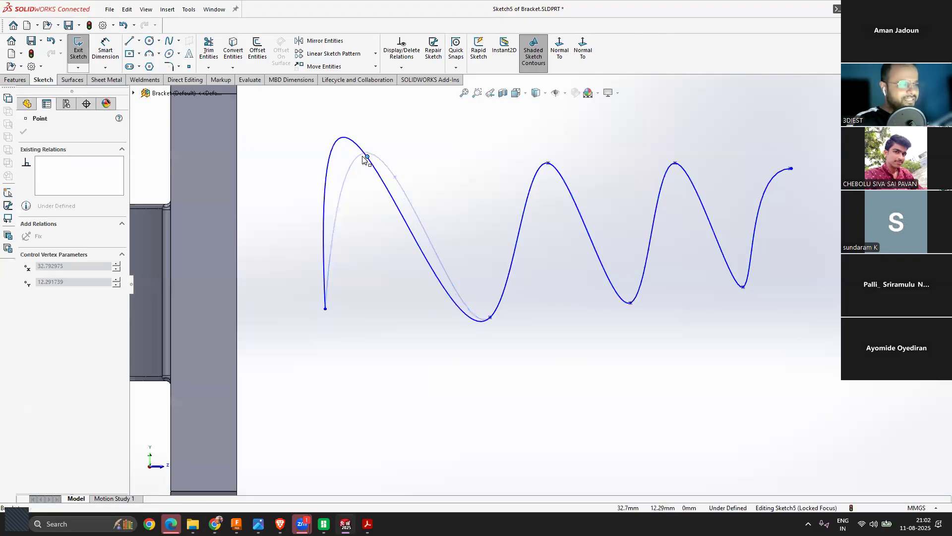
Step: Flatten the spline's waves by lowering its crest points and repositioning its end section
left_click_drag(394, 175, 404, 249)
left_click(548, 164)
left_click_drag(549, 164, 560, 252)
left_click(675, 164)
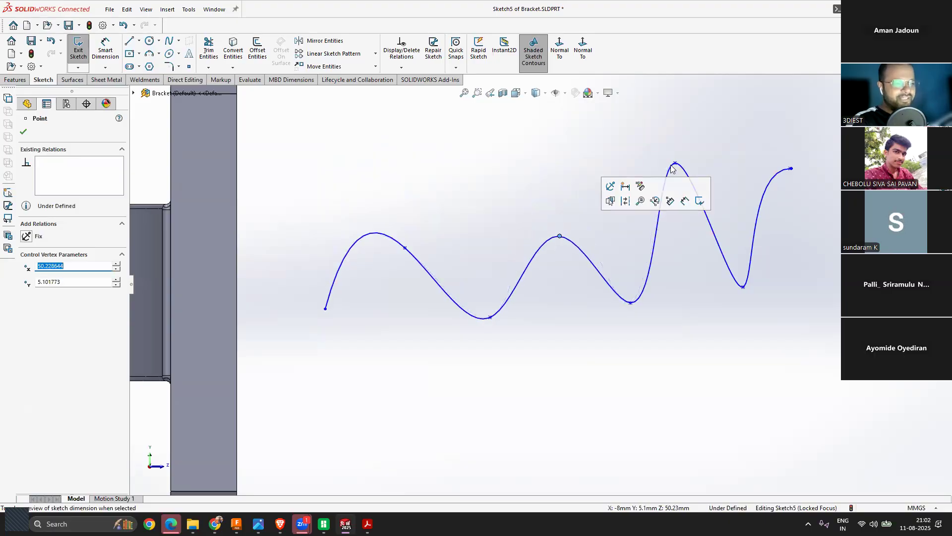
left_click_drag(675, 163, 764, 230)
scroll(729, 264, "up", 3)
scroll(663, 216, "down", 2)
left_click_drag(674, 210, 696, 262)
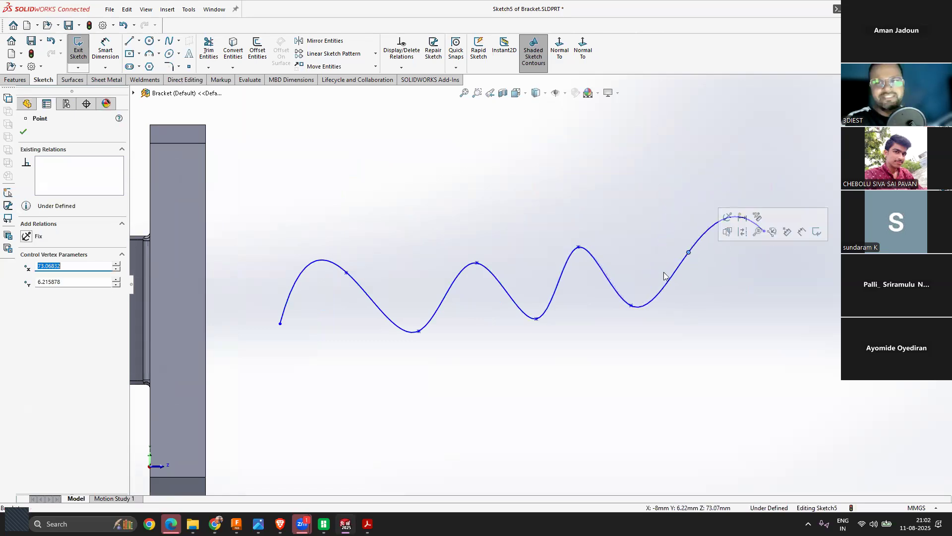
scroll(440, 342, "up", 2)
scroll(380, 339, "down", 2)
key("Escape")
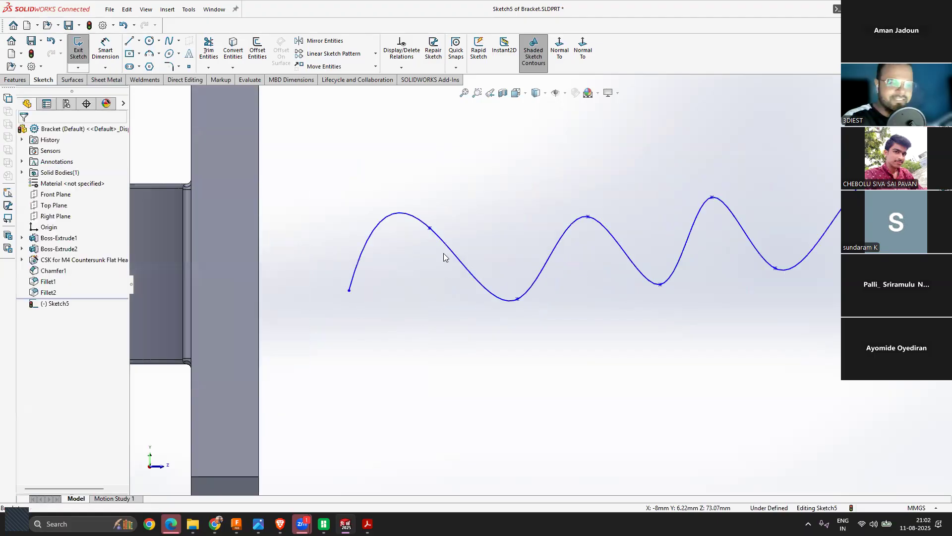
Step: Examine the editing options available for the spline's second point, including the extended ones
scroll(444, 257, "up", 1)
scroll(433, 257, "down", 2)
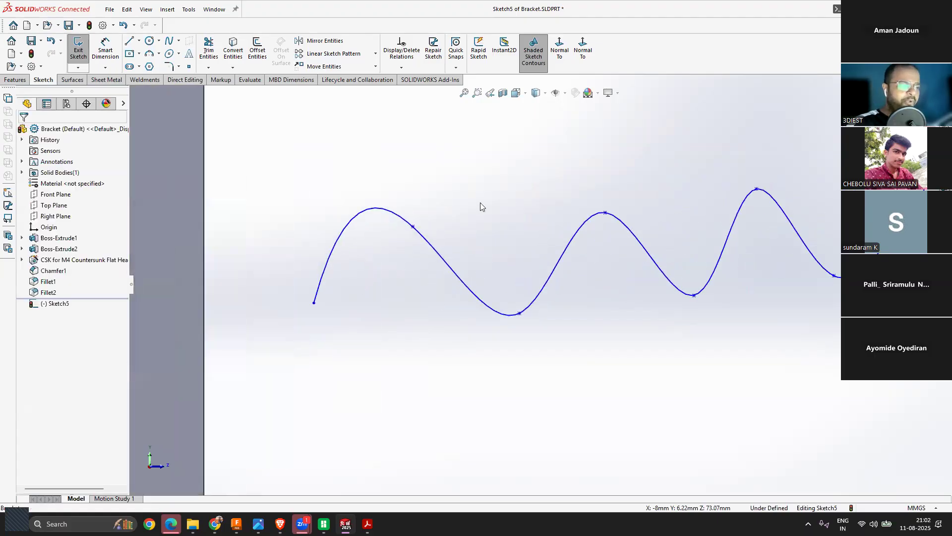
left_click(413, 227)
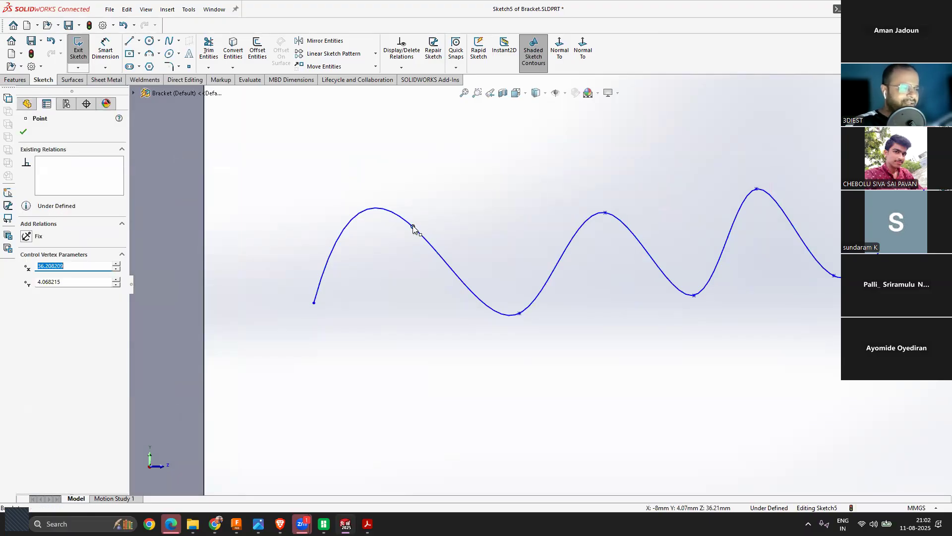
right_click(413, 228)
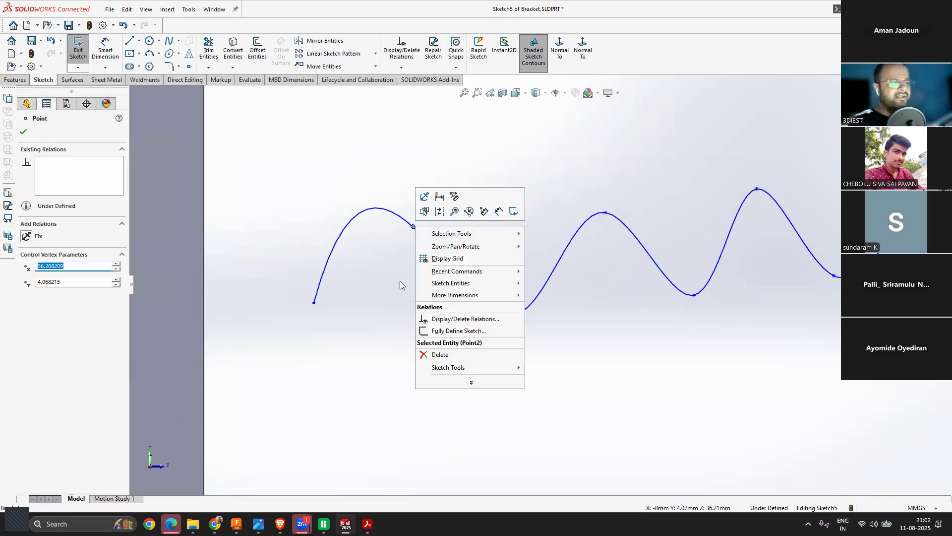
left_click(373, 277)
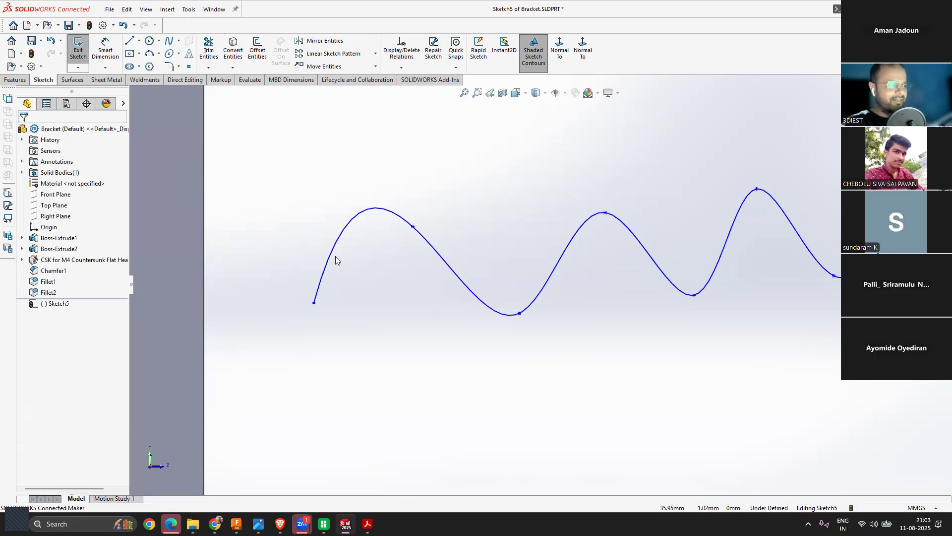
scroll(336, 259, "up", 2)
left_click(452, 245)
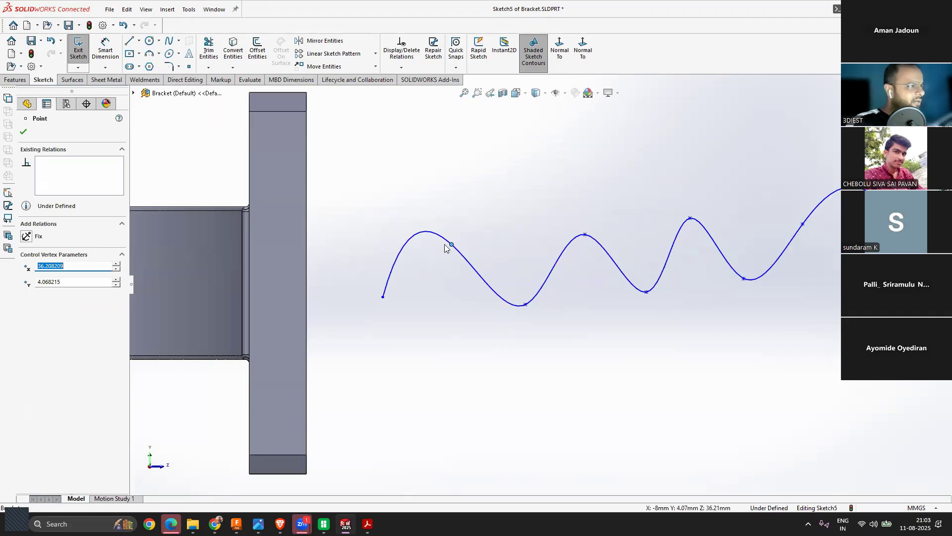
left_click(469, 223)
right_click(451, 245)
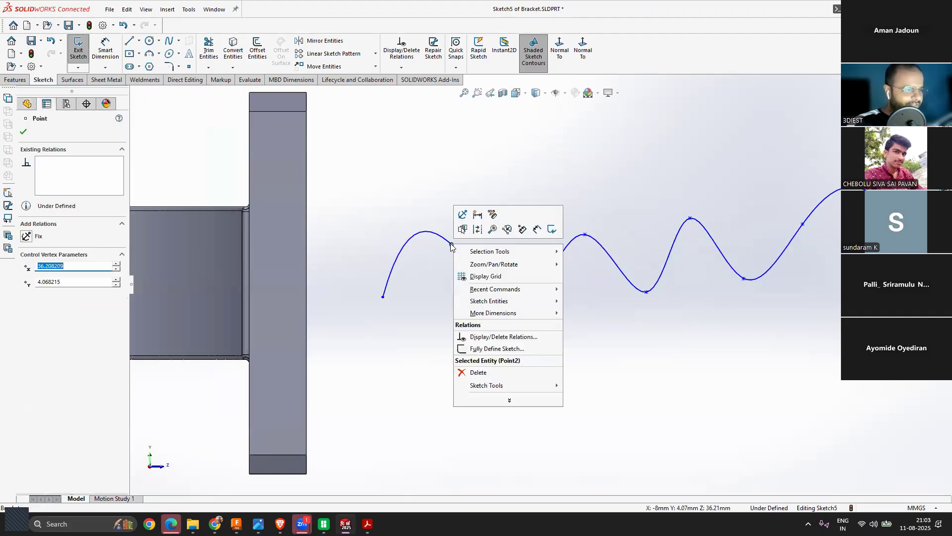
mouse_move(495, 251)
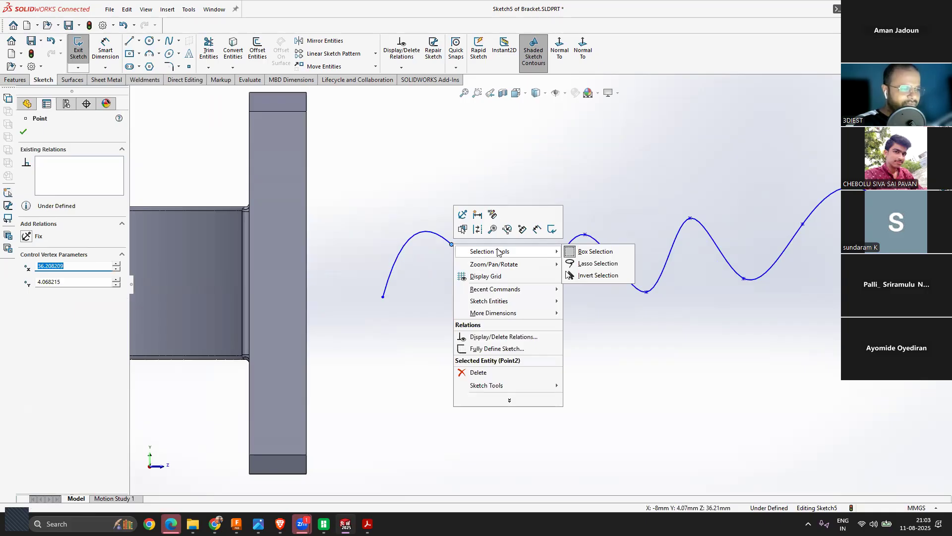
left_click(509, 399)
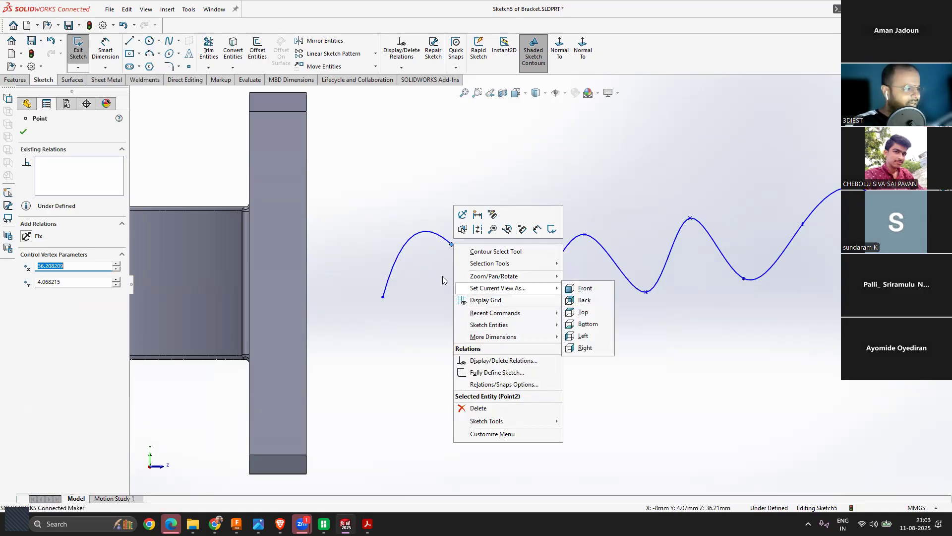
key("Escape")
Step: Shift the spline's second point down toward the first trough, and delete the whole spline
left_click_drag(451, 244, 473, 277)
key("Escape")
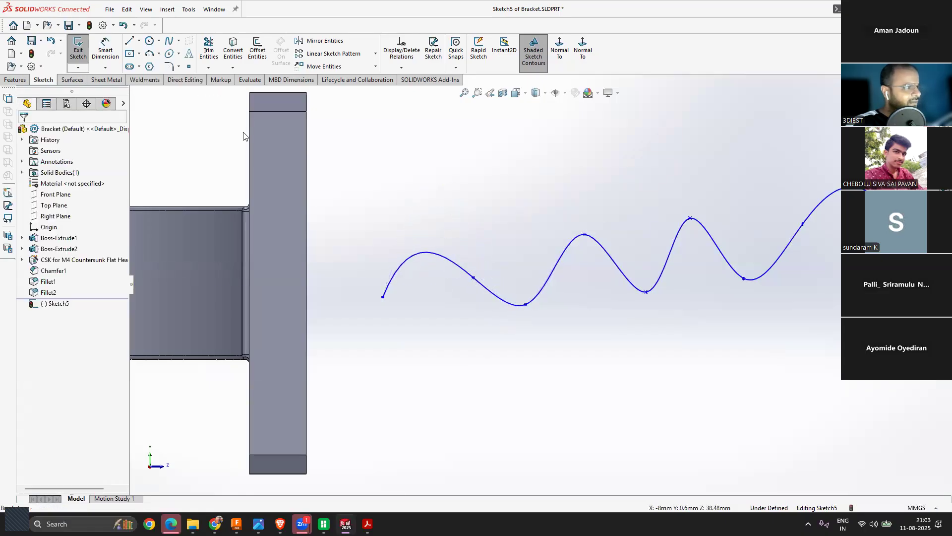
left_click(179, 41)
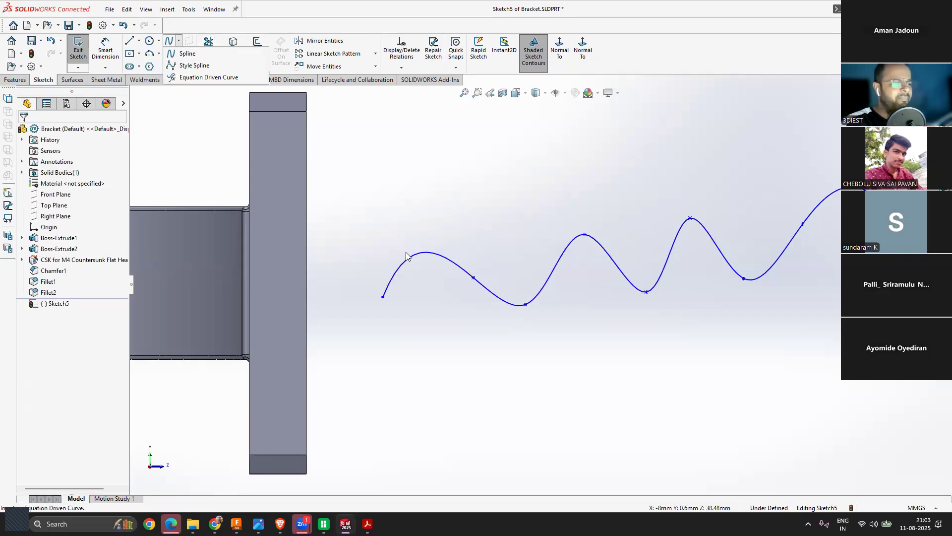
mouse_move(591, 311)
left_mouse_down()
mouse_move(499, 232)
mouse_move(500, 241)
left_mouse_up()
key("Delete")
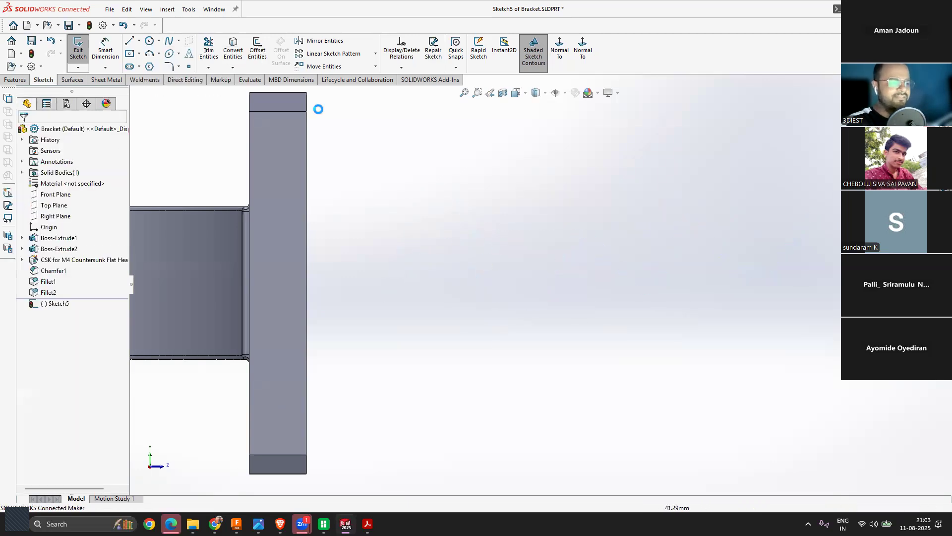
Step: Draw a style spline with seven zigzagging control vertices in the free space beside the base plate
left_click(179, 41)
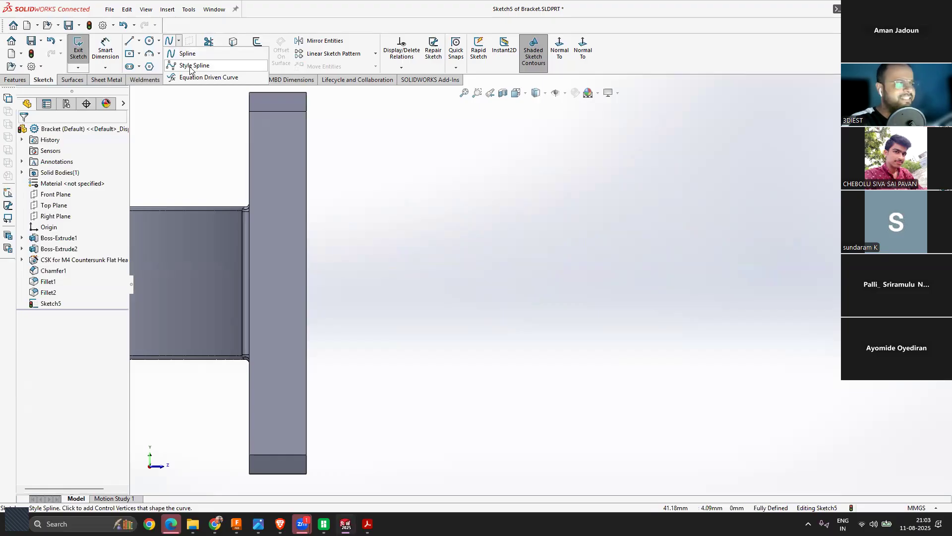
left_click(190, 65)
left_click(431, 255)
left_click(498, 313)
left_click(611, 225)
left_click(708, 300)
left_click(756, 203)
left_click(772, 113)
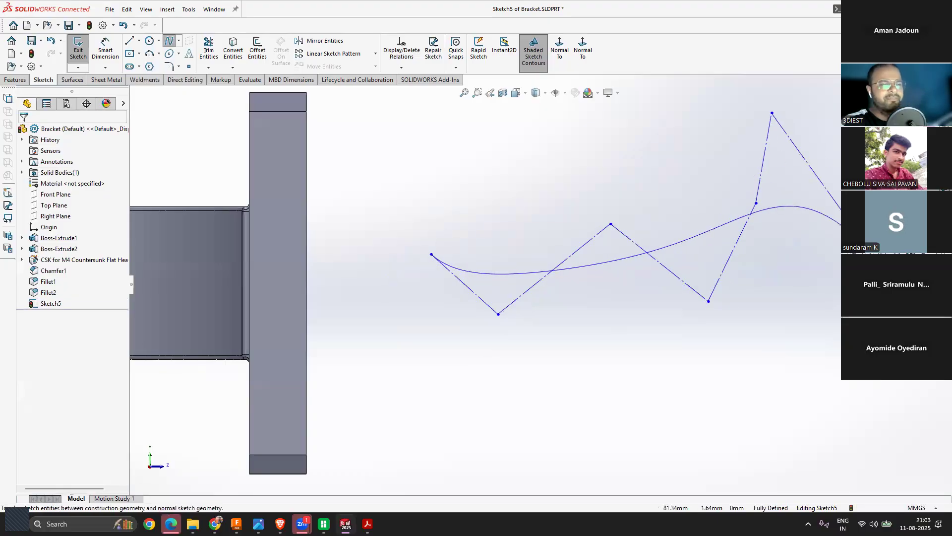
key("Escape")
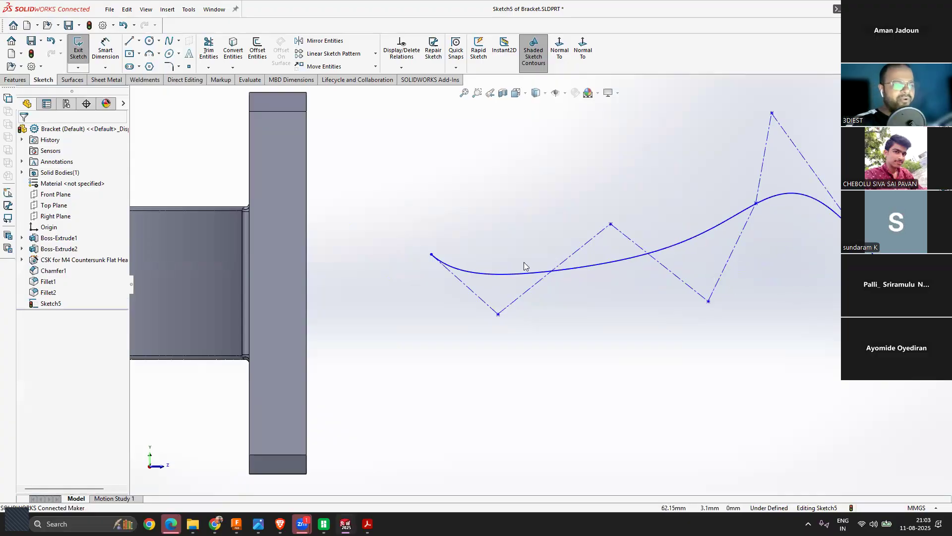
Step: Reshape the style spline by moving its start point and control vertices into a taller, more regular zigzag
left_click_drag(569, 254, 559, 243)
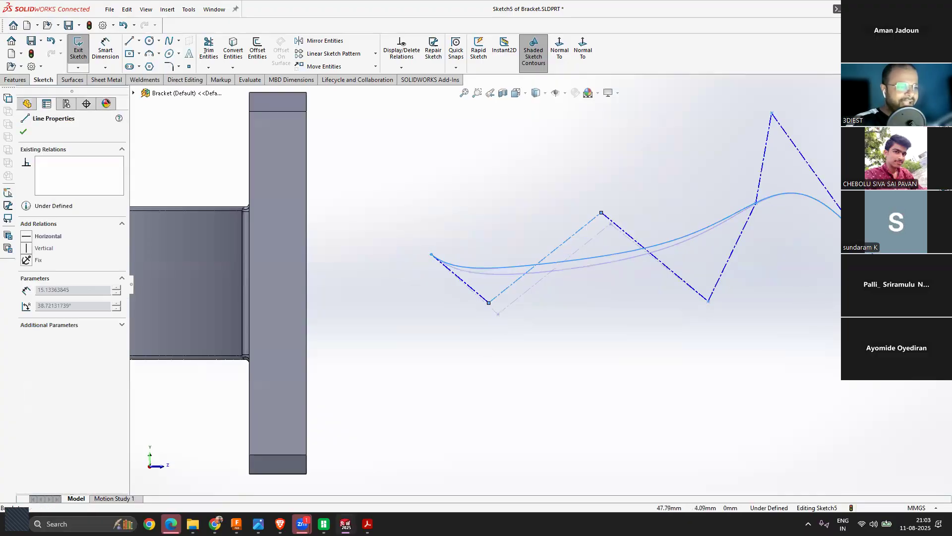
left_click_drag(601, 212, 579, 178)
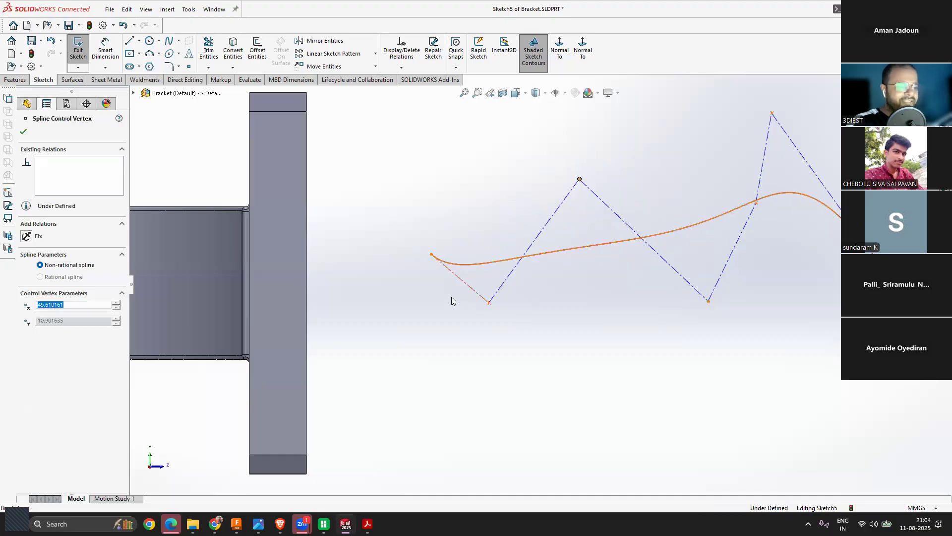
left_click_drag(432, 255, 386, 178)
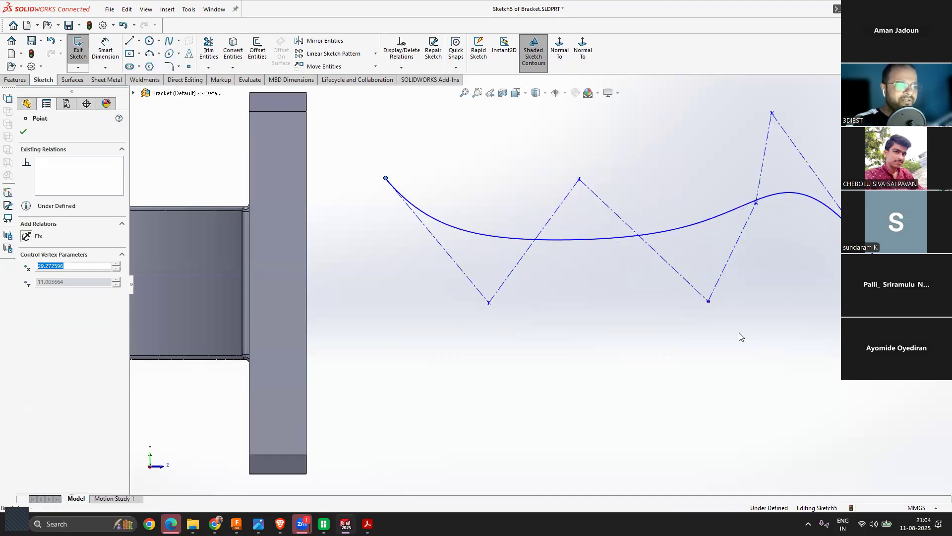
left_click_drag(709, 301, 643, 421)
left_click_drag(757, 202, 728, 197)
left_click_drag(743, 109, 825, 417)
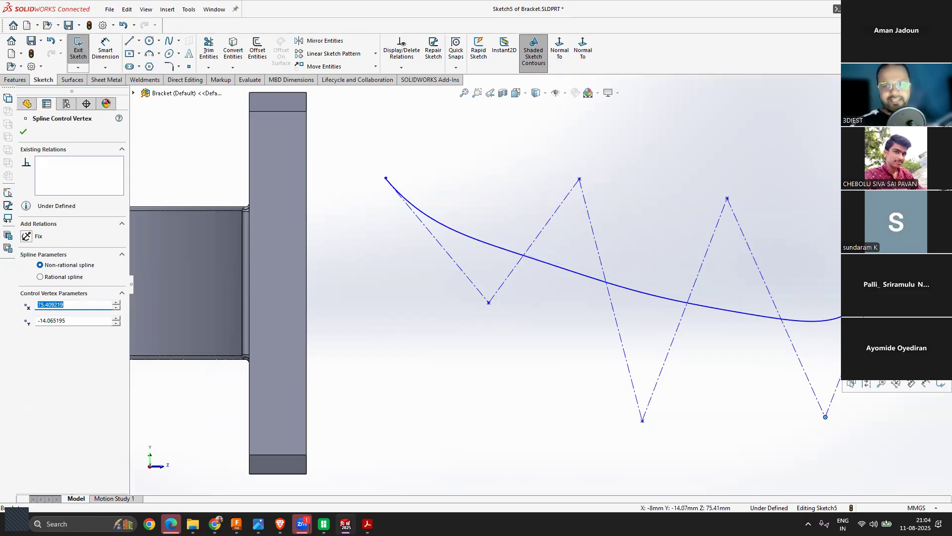
left_click(605, 307)
scroll(609, 276, "up", 4)
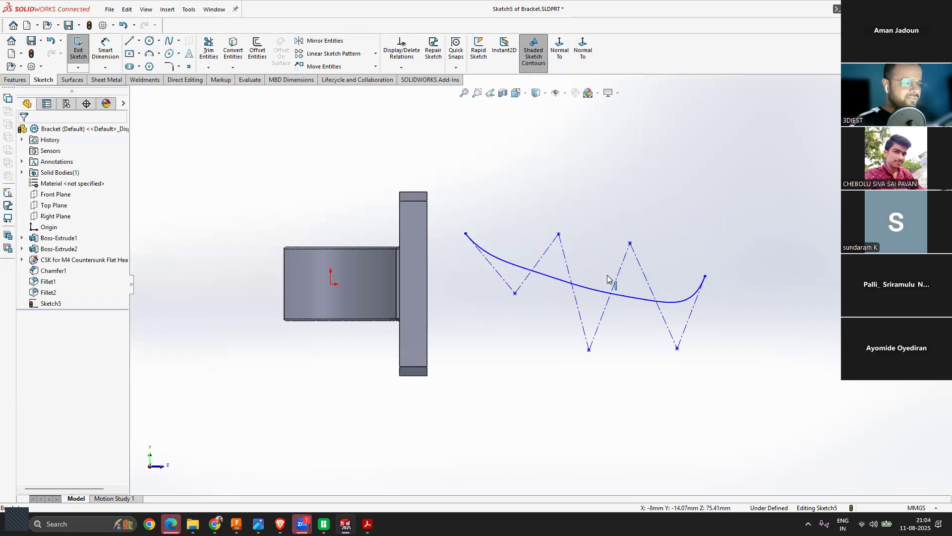
Step: Sketch a circle in the free space above the bracket's cylindrical end, on the side away from the style spline
scroll(689, 350, "down", 3)
scroll(363, 323, "up", 6)
scroll(362, 321, "down", 4)
scroll(675, 137, "down", 2)
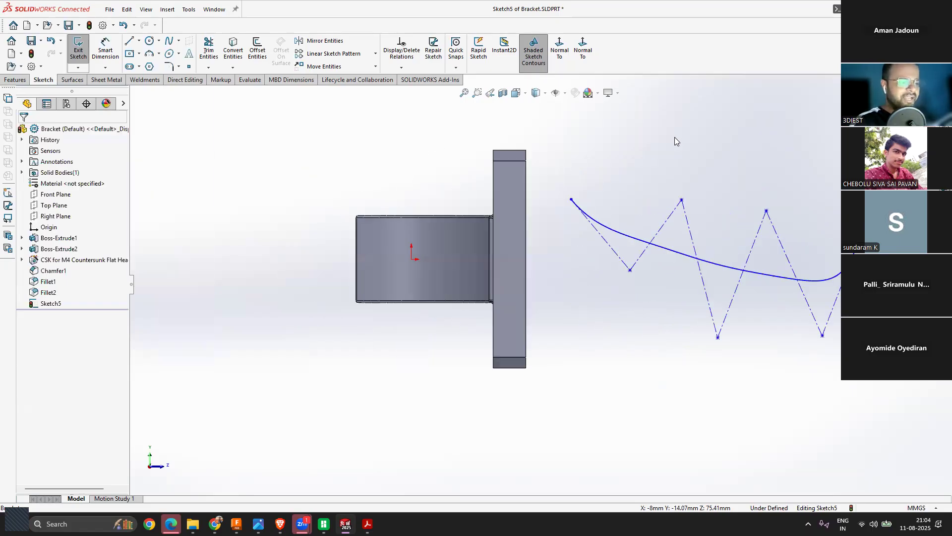
scroll(519, 287, "up", 4)
scroll(519, 287, "down", 2)
left_click(130, 40)
left_click(149, 41)
left_click(228, 172)
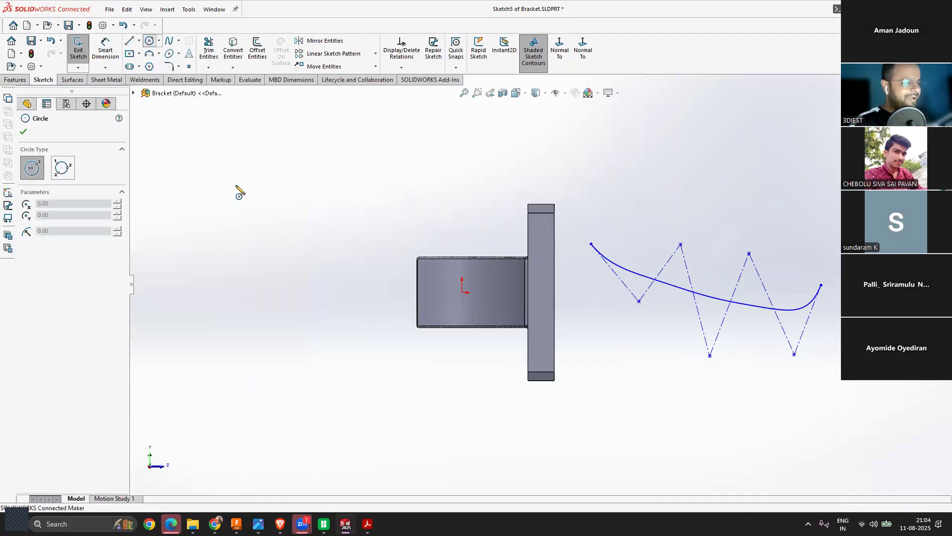
left_click(240, 193)
key("Escape")
Step: Sketch a short horizontal line beside the circle, level with its centre and starting just outside its edge
left_click(129, 40)
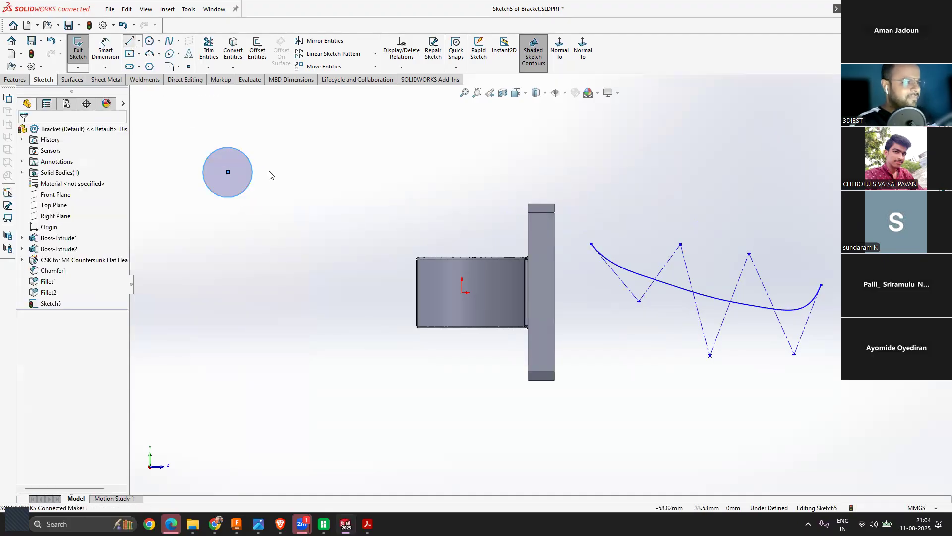
left_click(322, 171)
key("Escape")
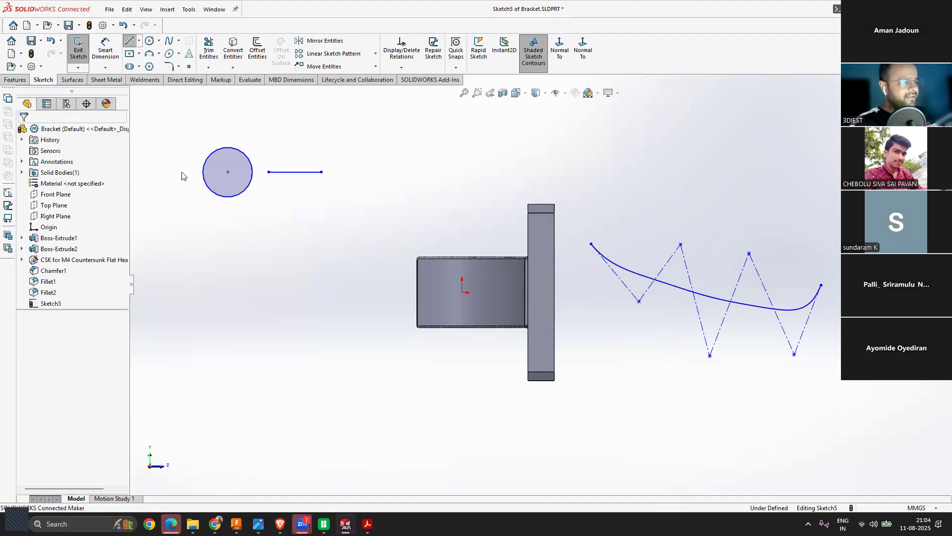
Step: Add a coincident relation between the circle's centre point and the line's nearer endpoint
scroll(261, 189, "down", 4)
left_click(561, 219)
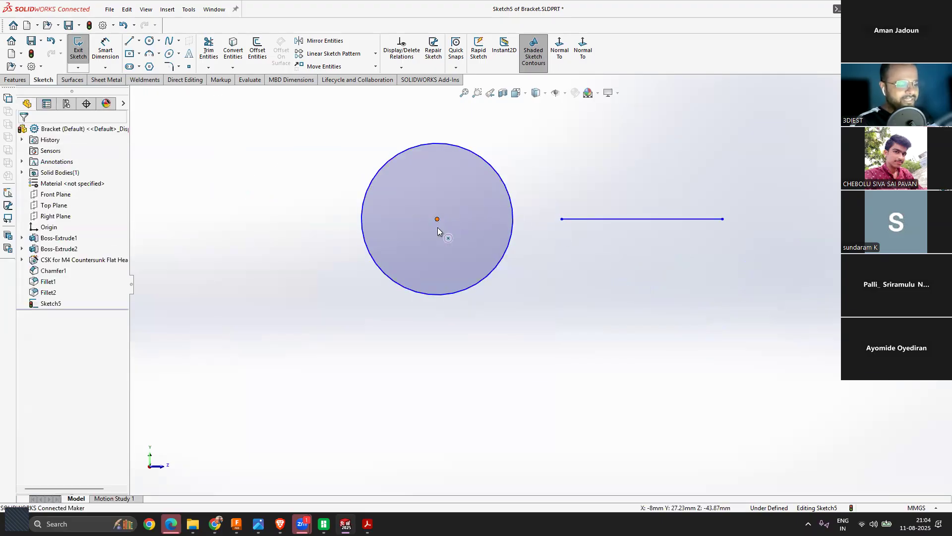
left_click(437, 219)
key("Escape")
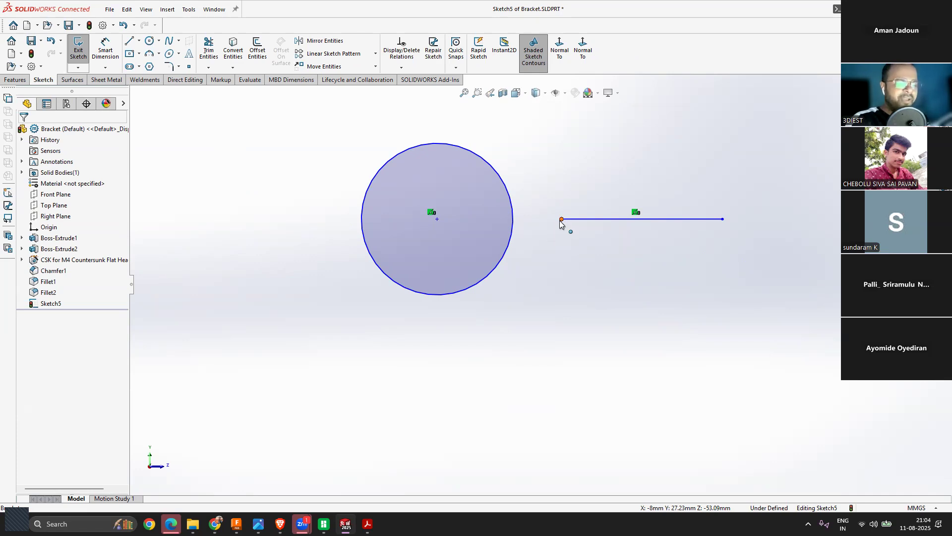
left_click(437, 219)
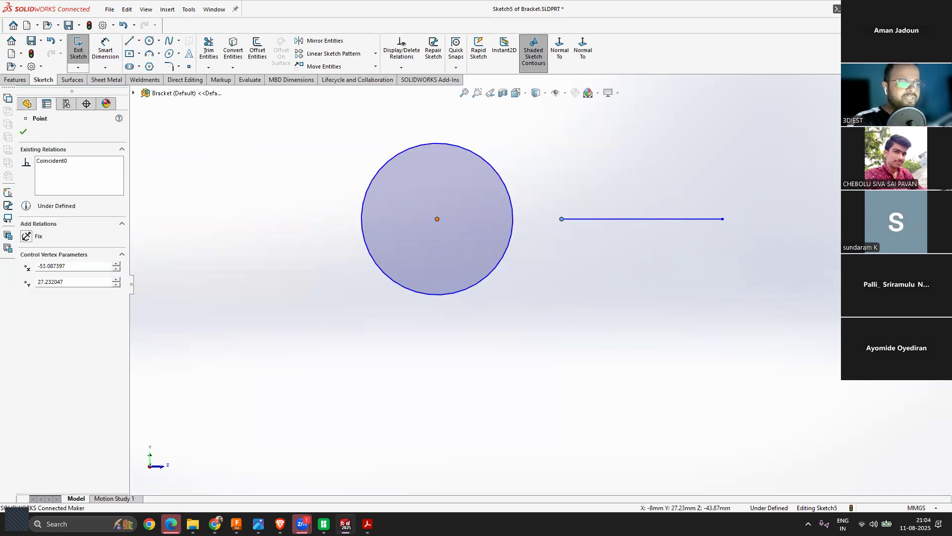
left_click(437, 219, "ctrl")
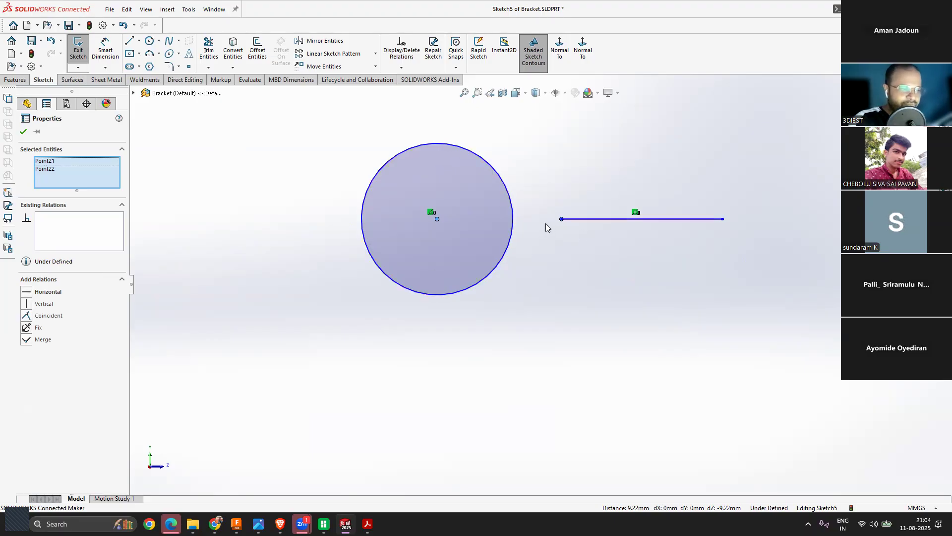
left_click(26, 316)
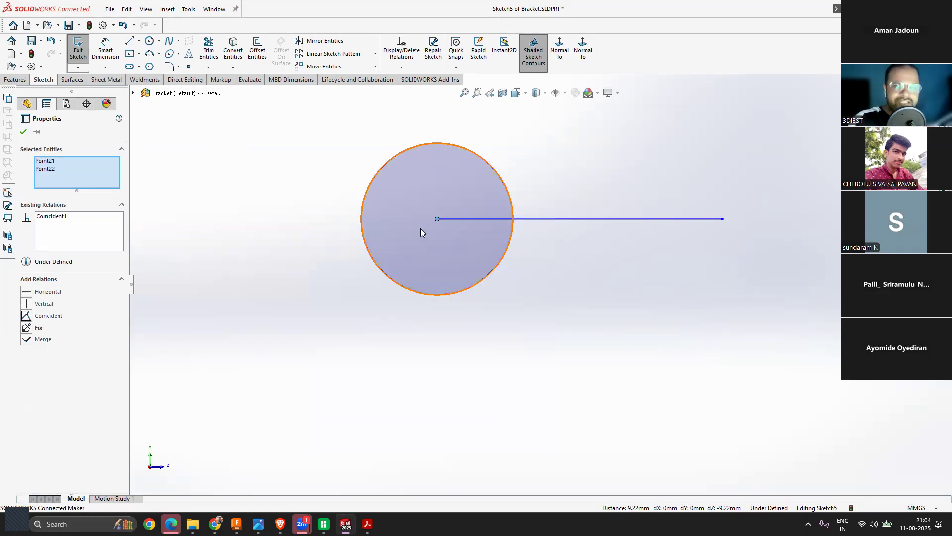
left_click(24, 132)
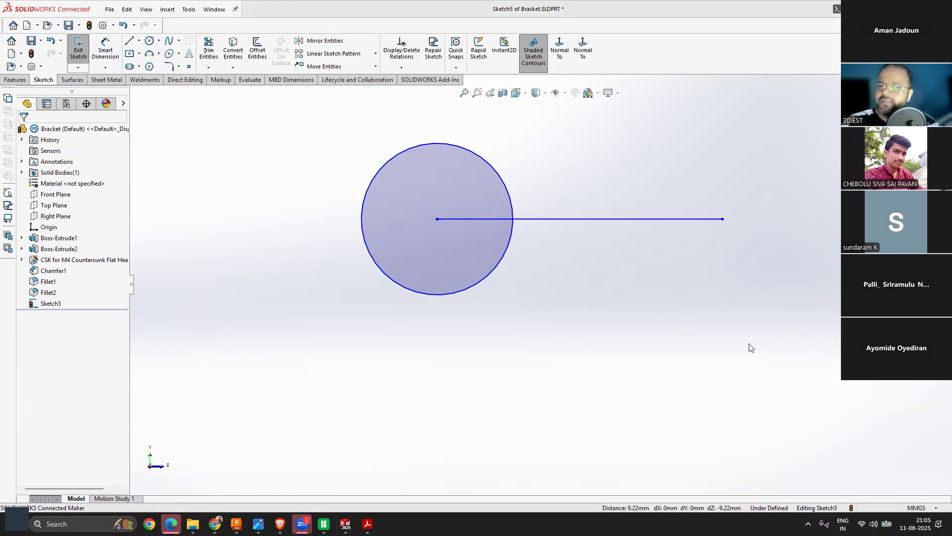
scroll(562, 231, "down", 3)
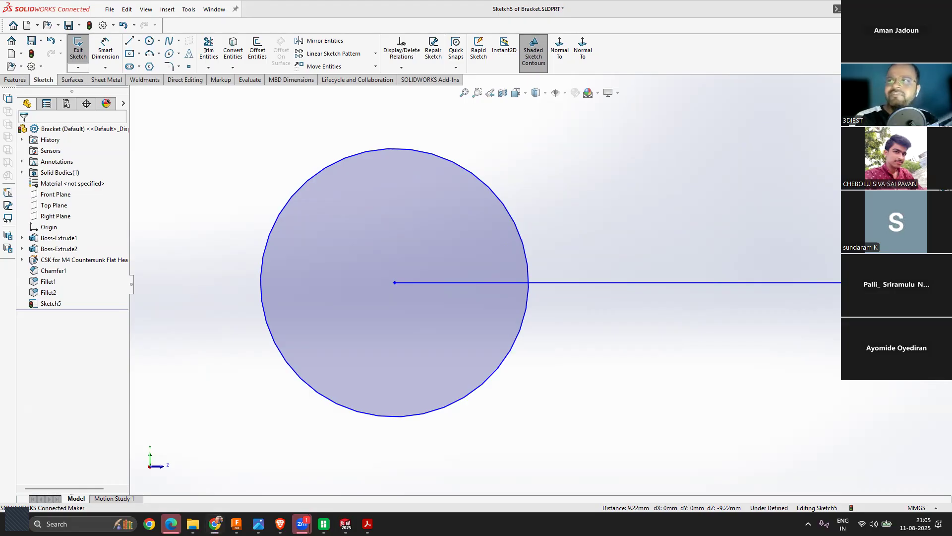
Step: Switch to the 3Diest YouTube channel in the browser, and open and pause the video "Solidworks bootcamp 2025 | Batch 1 | Day 2"
key("alt+Tab")
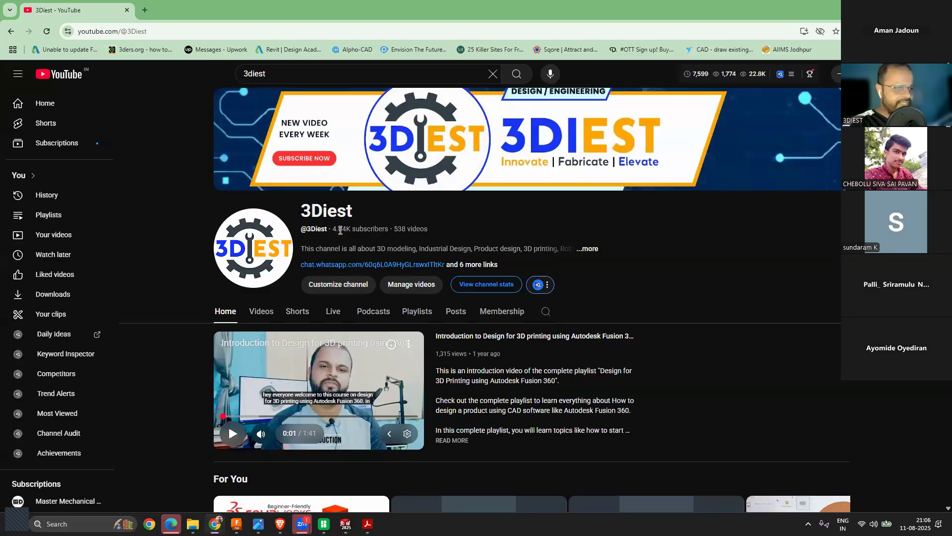
scroll(580, 242, "down", 4)
scroll(580, 242, "down", 3)
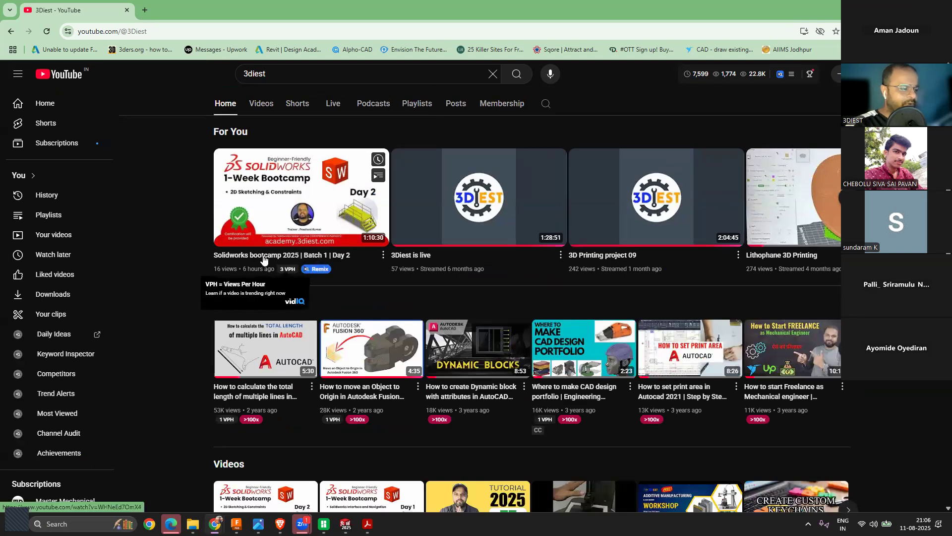
left_click(264, 256)
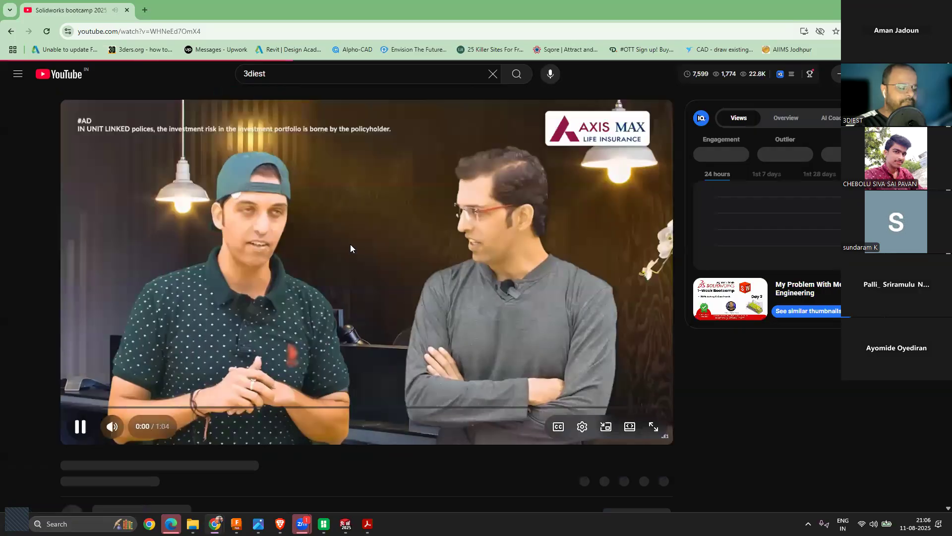
left_click(386, 276)
scroll(504, 276, "down", 5)
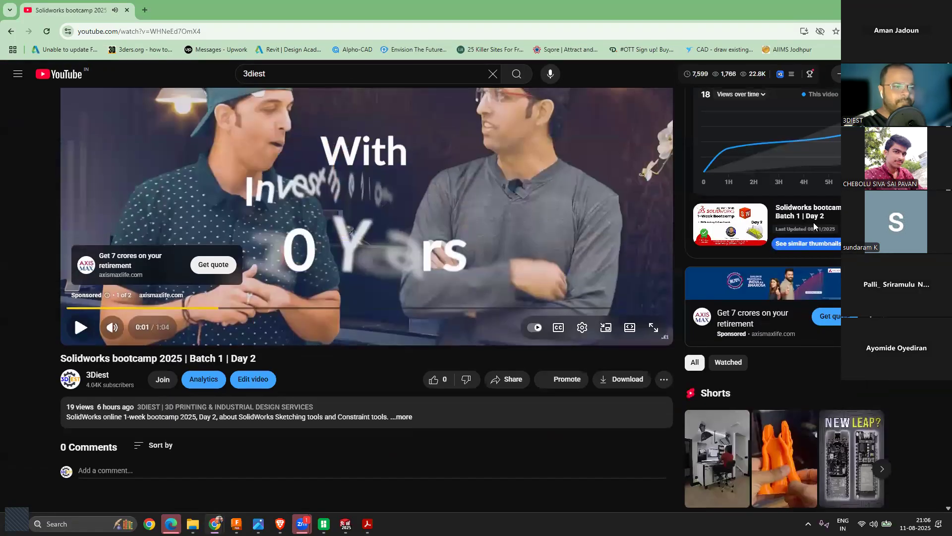
scroll(491, 240, "up", 2)
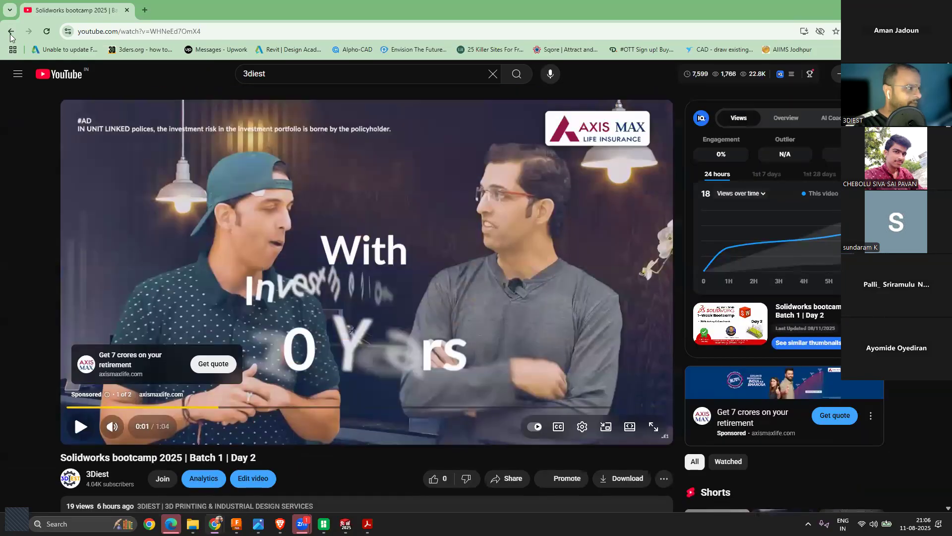
Step: Return to the channel, open the playlist "Solidworks 1-week Bootcamp | Batch 1" with its video paused, and review its list of videos
left_click(10, 34)
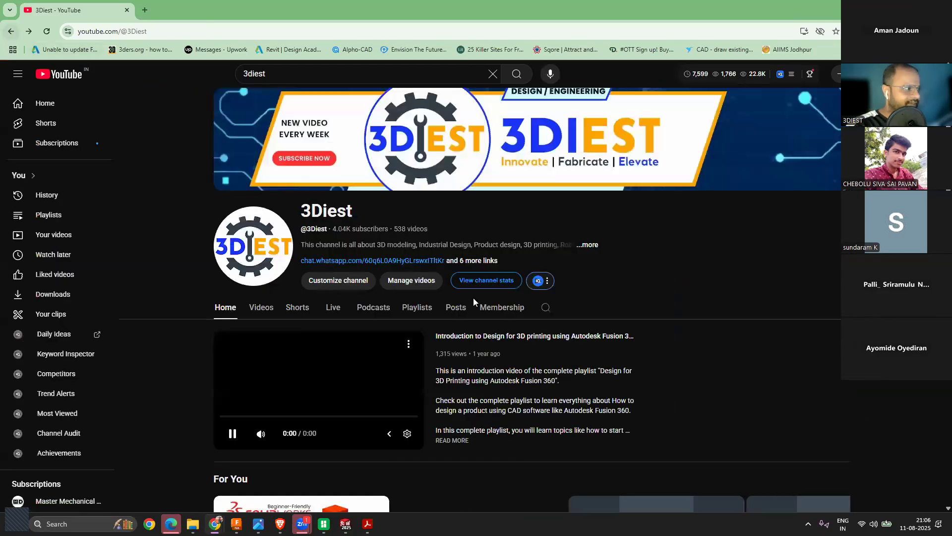
left_click(416, 308)
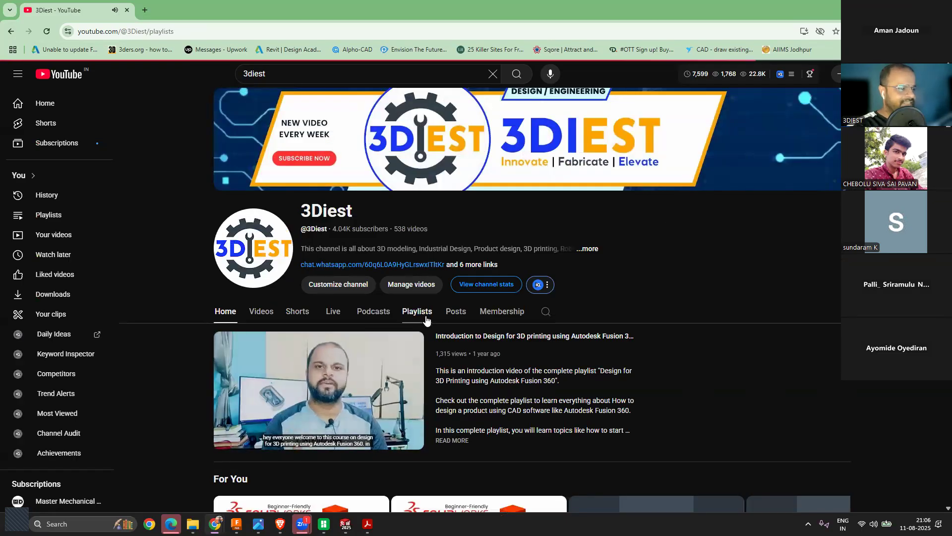
scroll(474, 312, "down", 3)
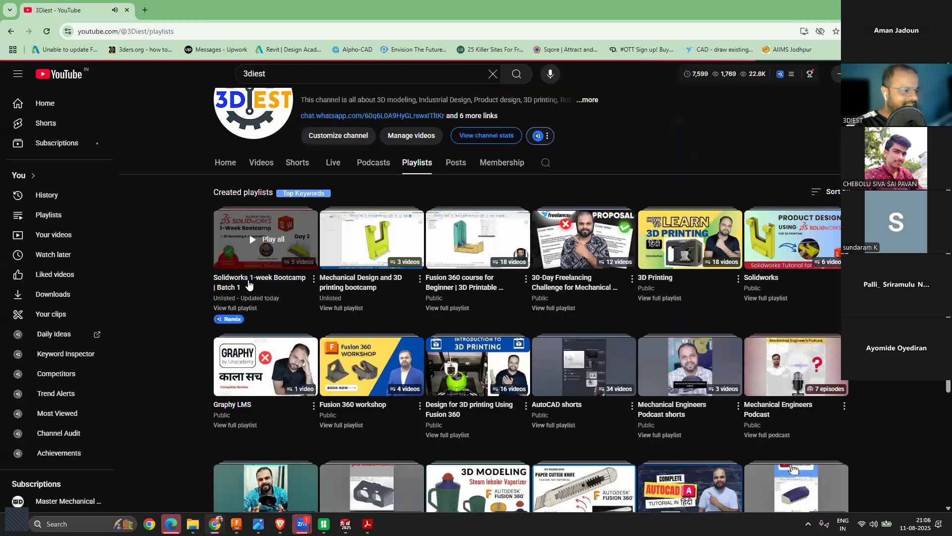
scroll(264, 396, "up", 3)
left_click(264, 396)
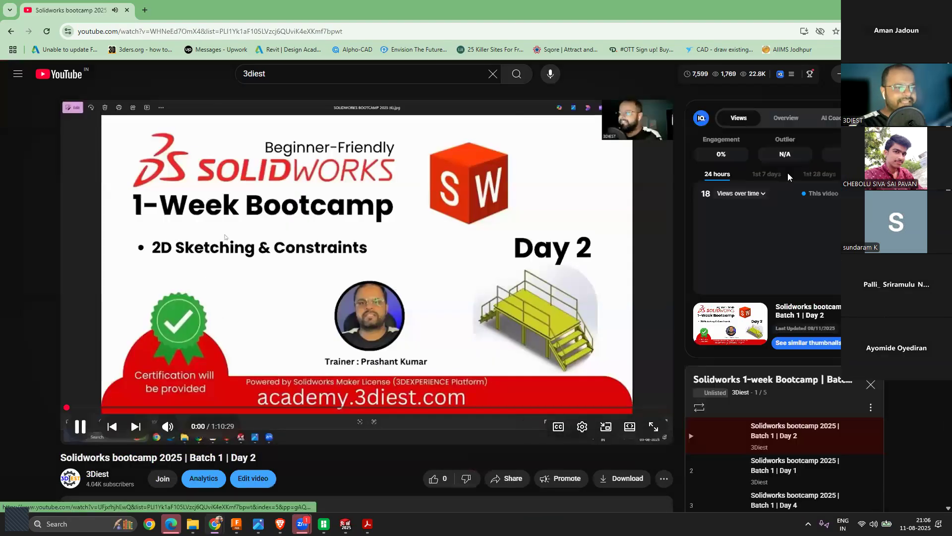
left_click(429, 232)
scroll(429, 233, "down", 5)
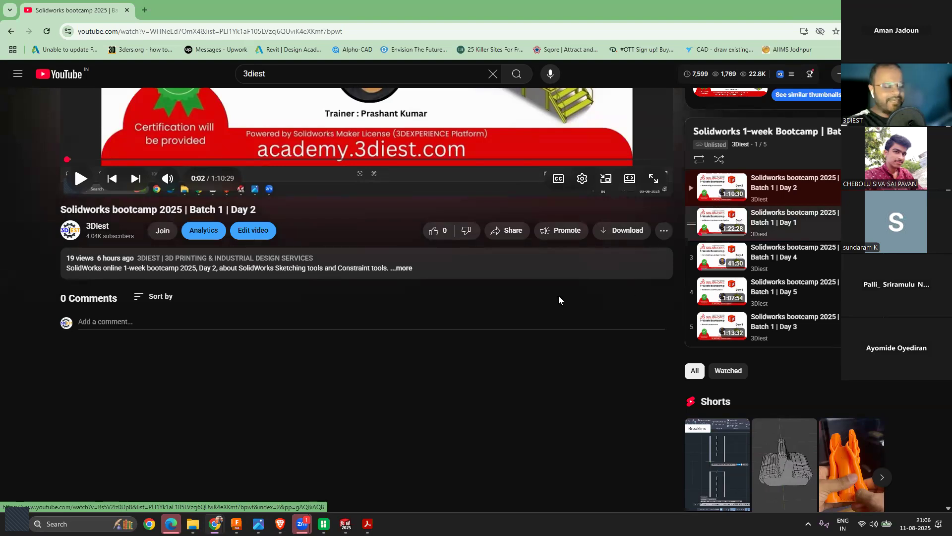
scroll(558, 295, "up", 4)
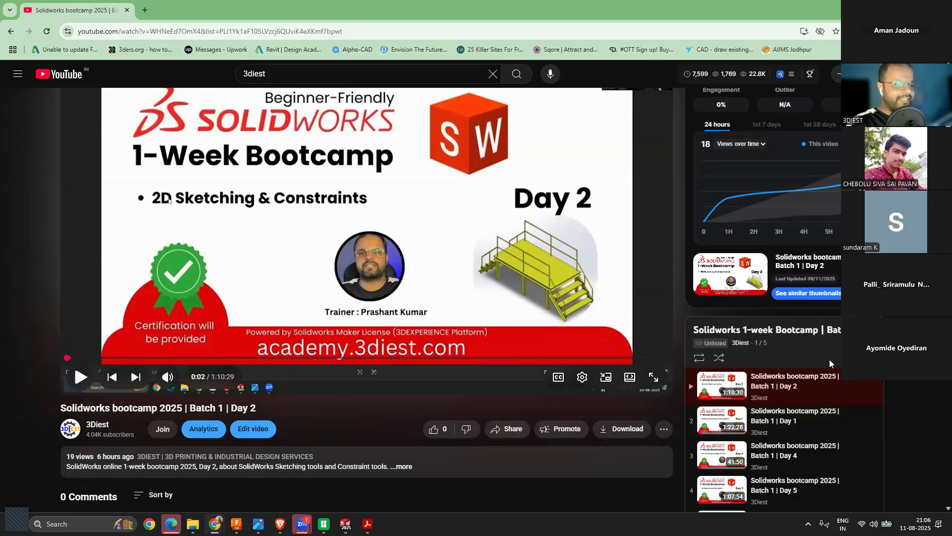
Step: Examine the bootcamp playlist's options on the video page and in the channel's playlist overview
left_click(871, 358)
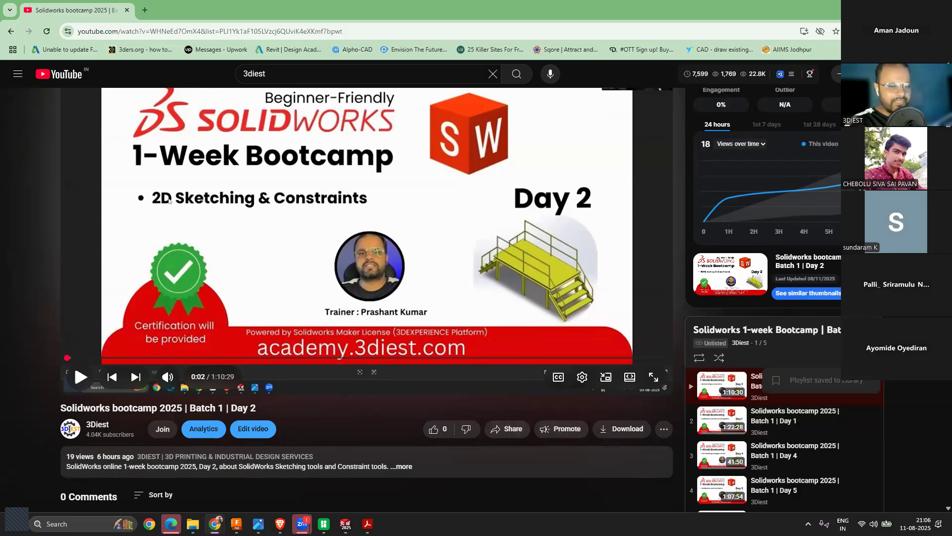
scroll(169, 200, "down", 4)
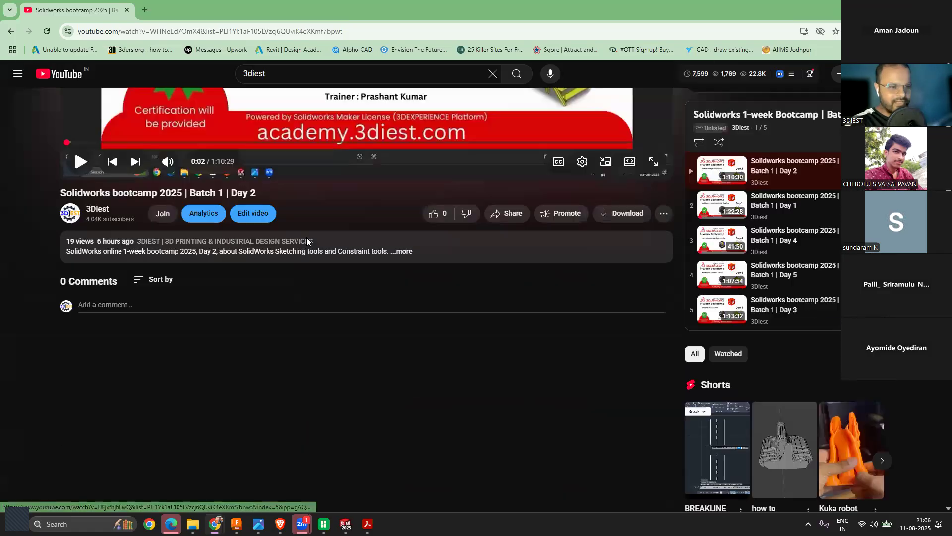
scroll(307, 239, "up", 3)
left_click(11, 32)
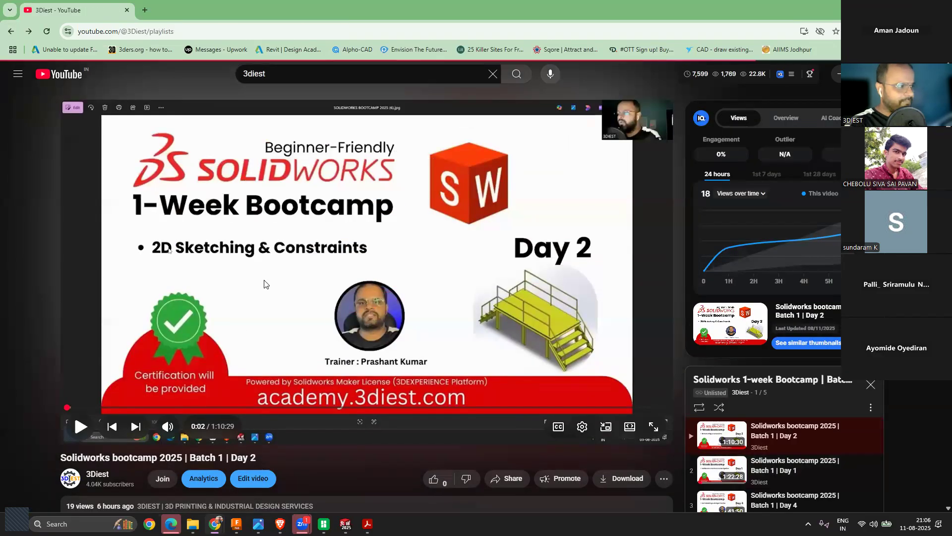
scroll(279, 347, "down", 1)
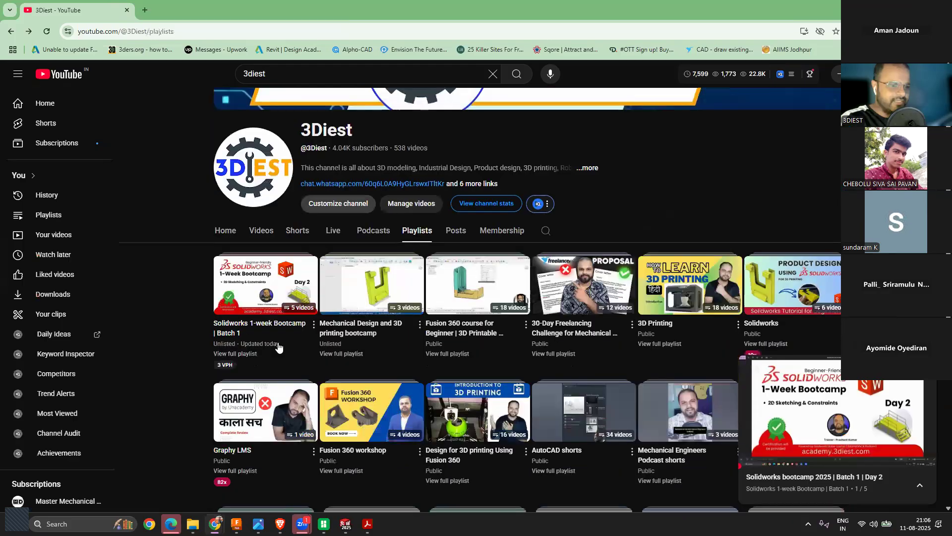
left_click(314, 324)
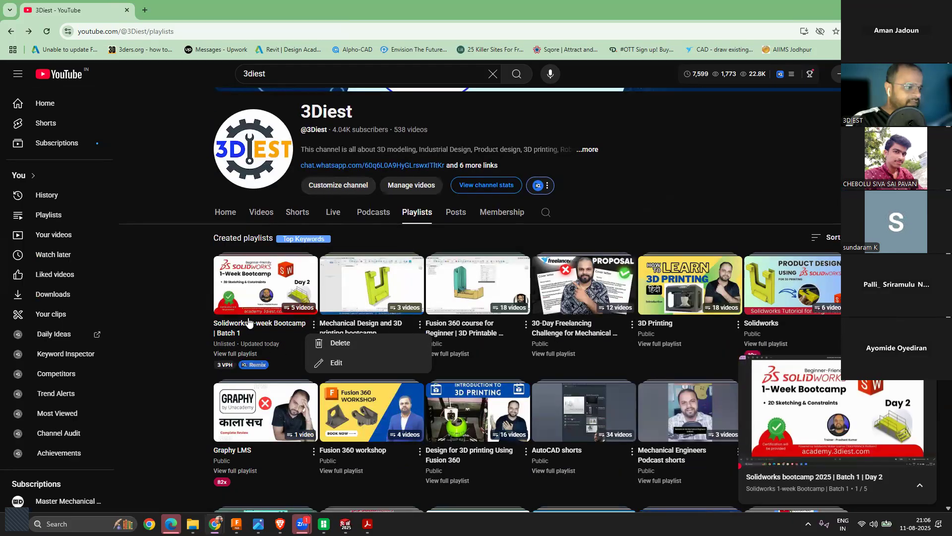
Step: Reopen the bootcamp playlist, pause its video, and check the playlist's options beside the video list
left_click(262, 335)
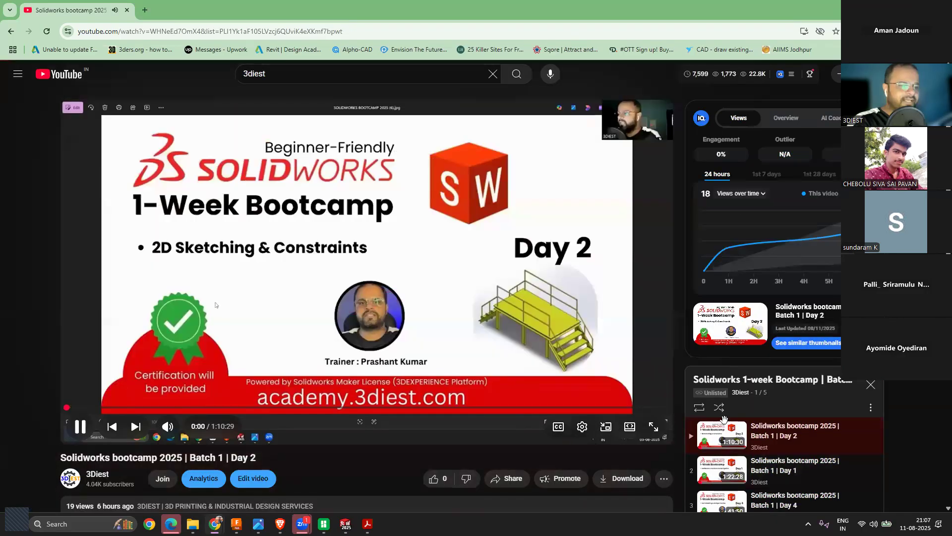
left_click(312, 232)
scroll(382, 286, "down", 3)
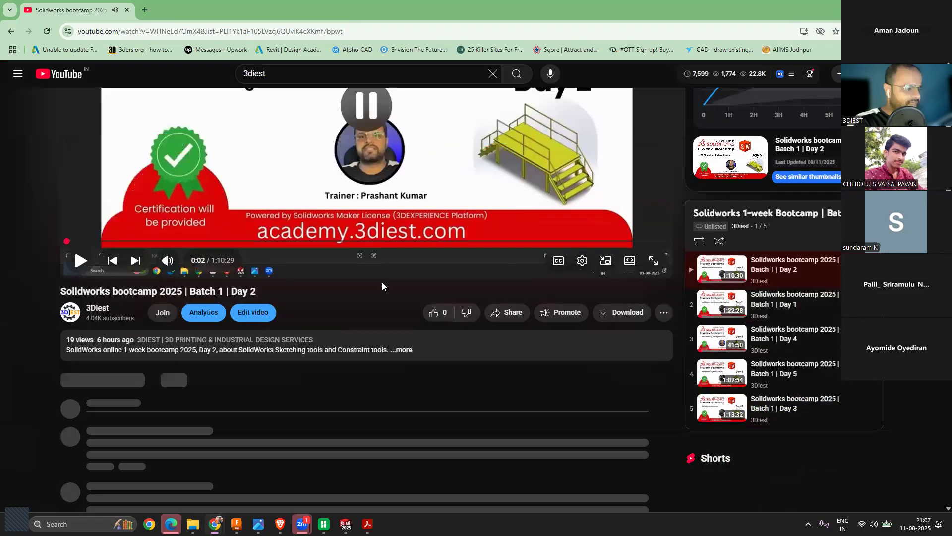
scroll(794, 368, "up", 1)
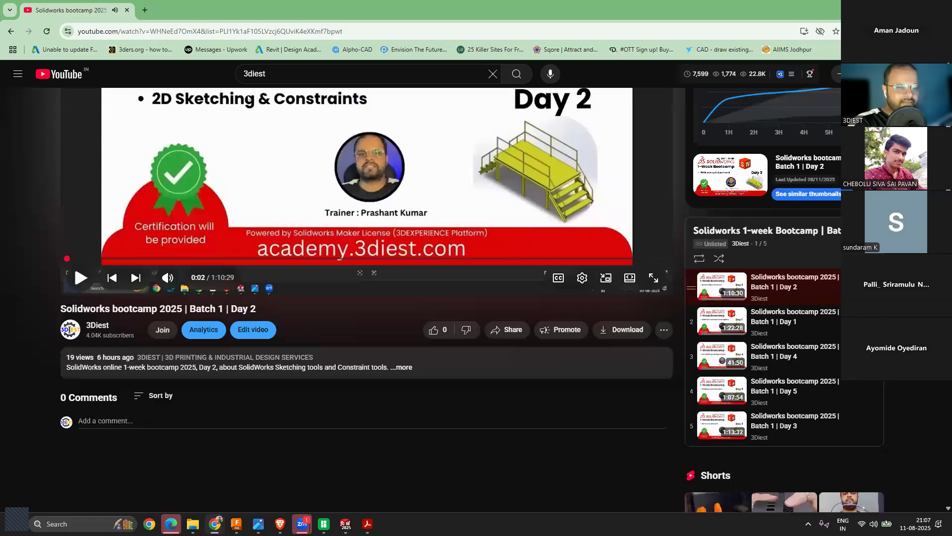
left_click(871, 259)
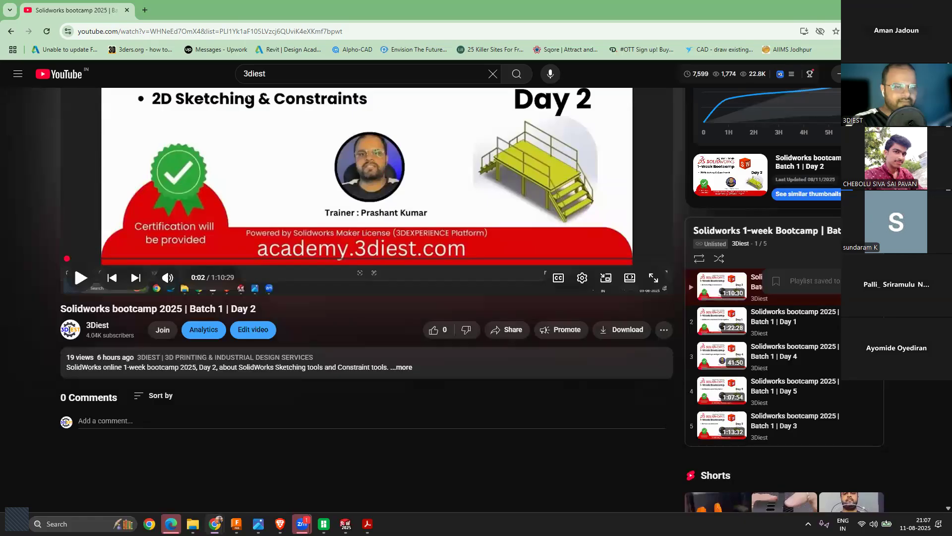
scroll(487, 266, "up", 3)
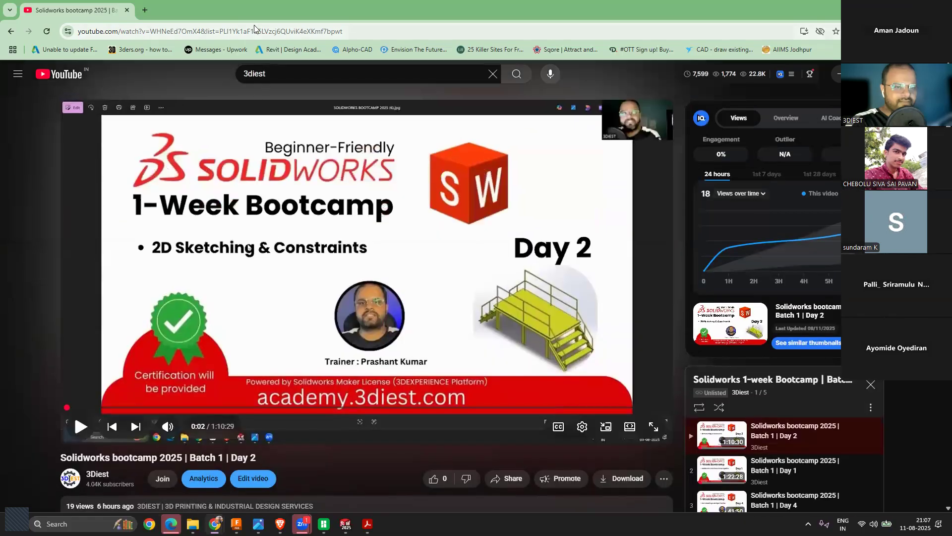
Step: Select the playlist page's full web address, and switch back to the Bracket sketch in SOLIDWORKS
left_click(254, 28)
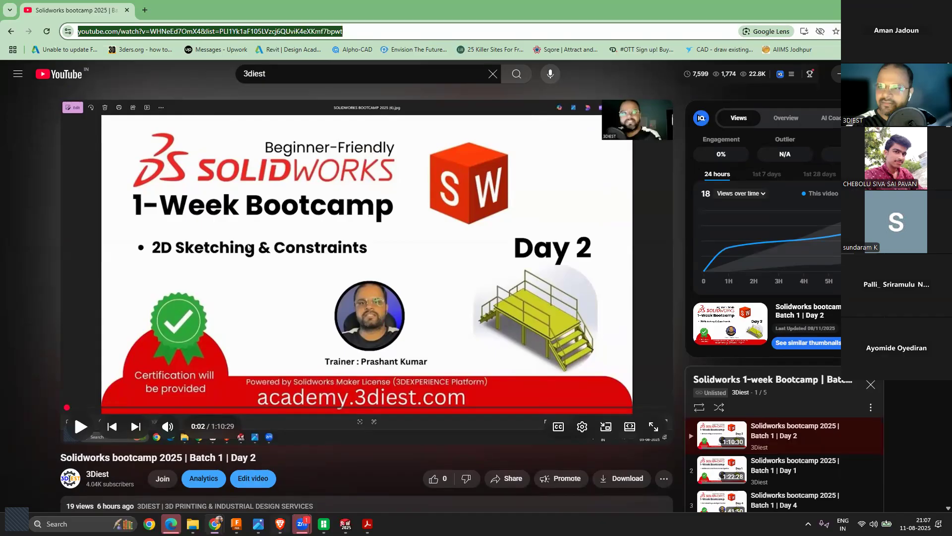
left_click(345, 524)
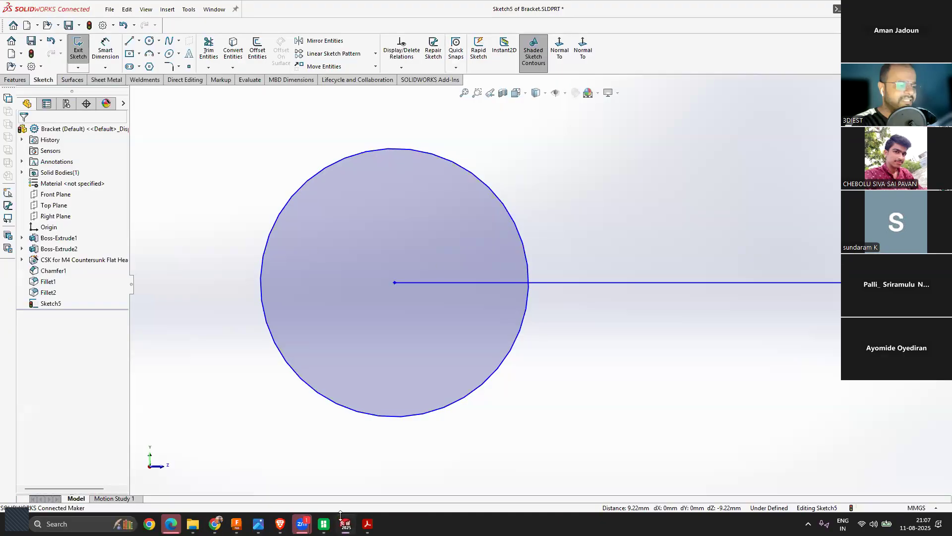
left_click(346, 524)
left_click(346, 524)
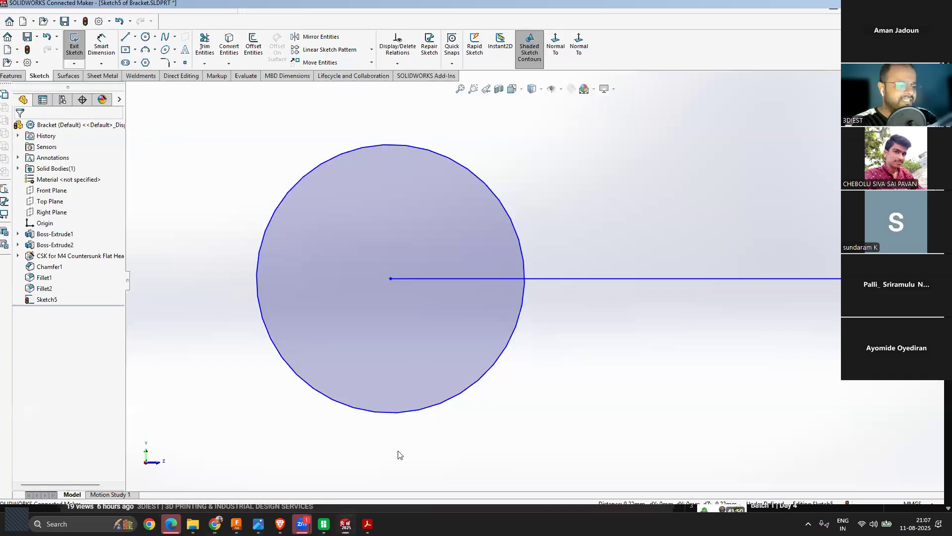
Step: Close the Bracket part without saving it, and discard its changes in the Bracket drawing
key("ctrl+w")
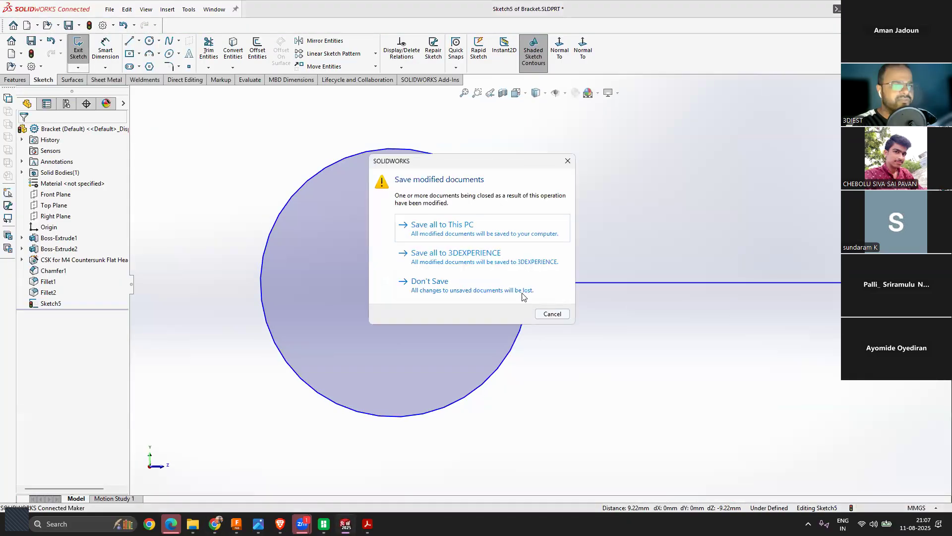
left_click(478, 292)
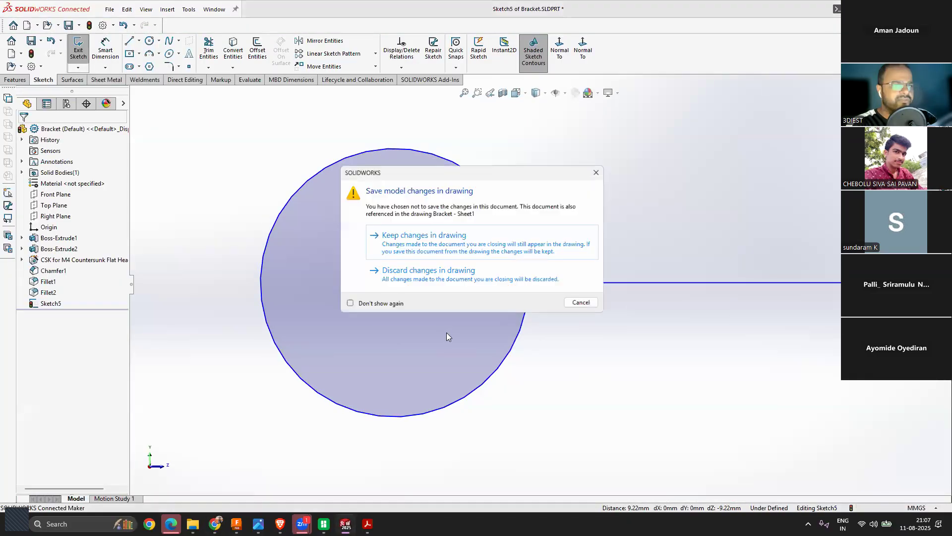
left_click(452, 277)
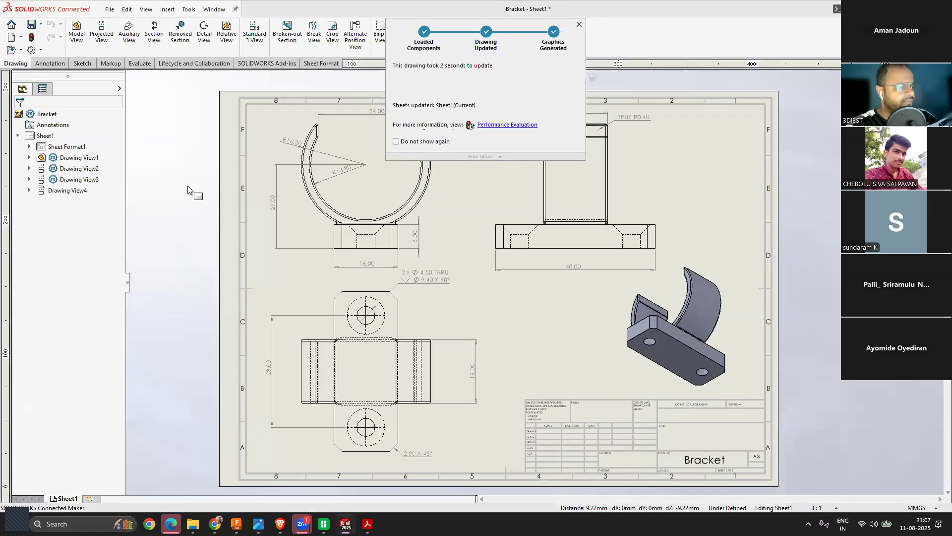
Step: Expand Drawing View1 down to the Bracket part's features, and examine the sheet's title block and overall layout
left_click(30, 158)
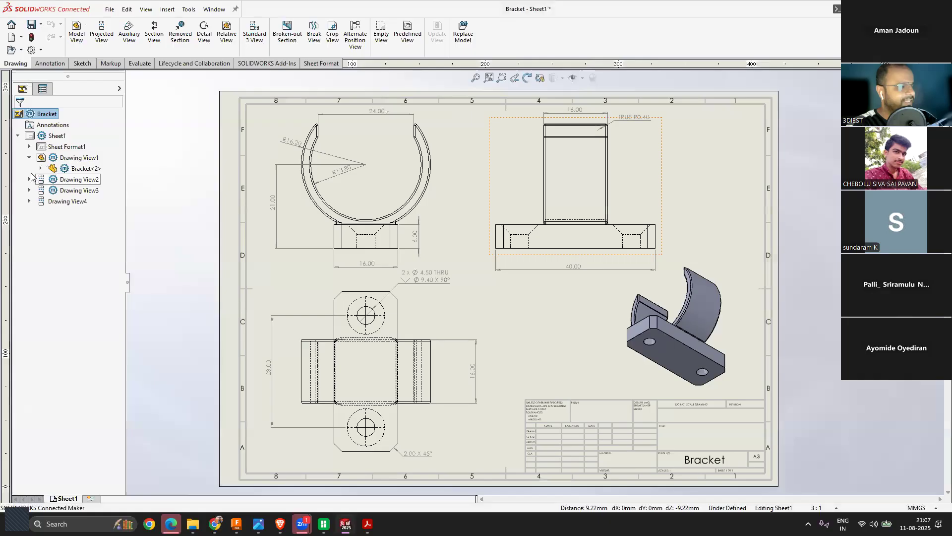
left_click(41, 169)
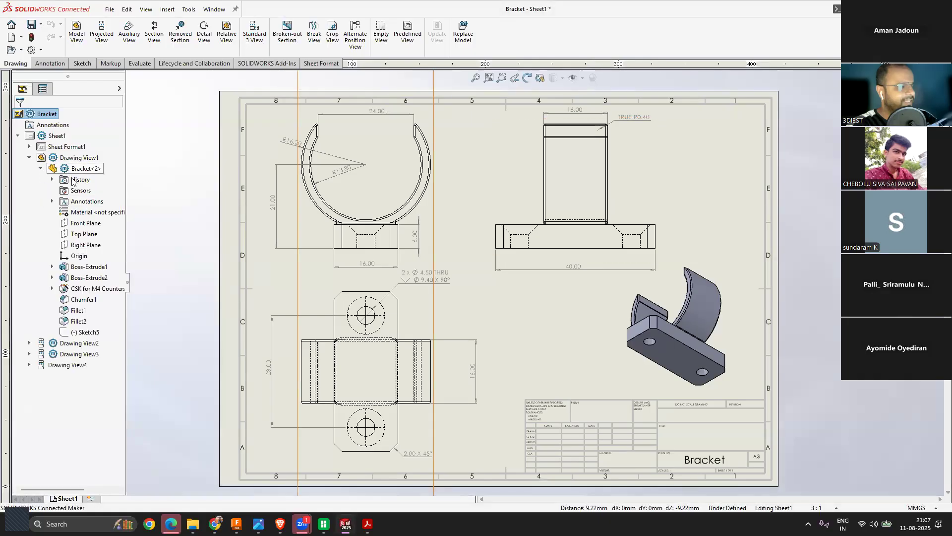
scroll(737, 247, "up", 3)
scroll(526, 315, "down", 2)
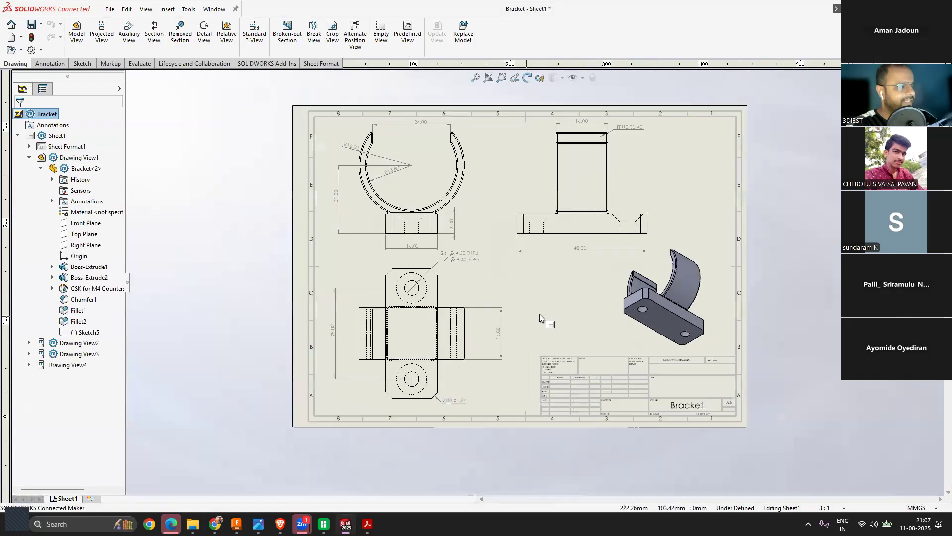
scroll(724, 404, "down", 2)
scroll(672, 381, "down", 2)
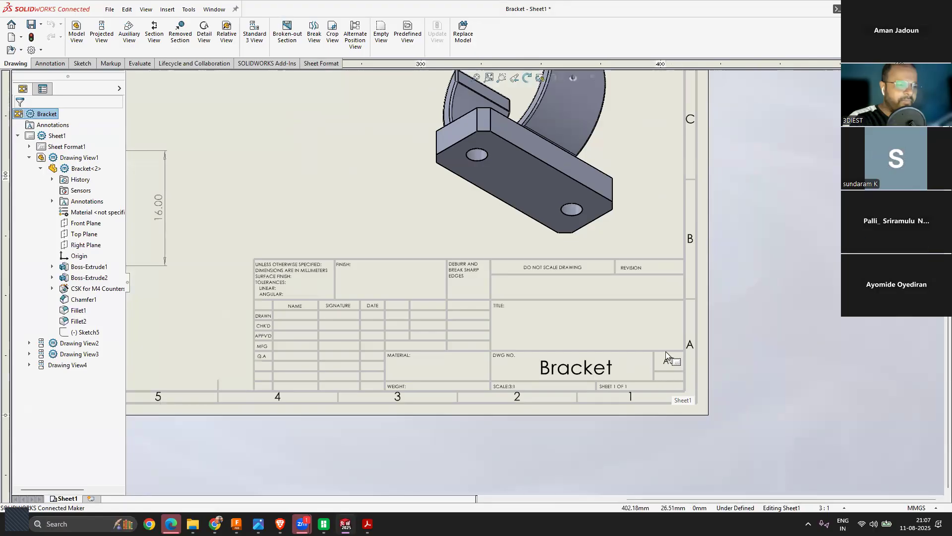
key("f")
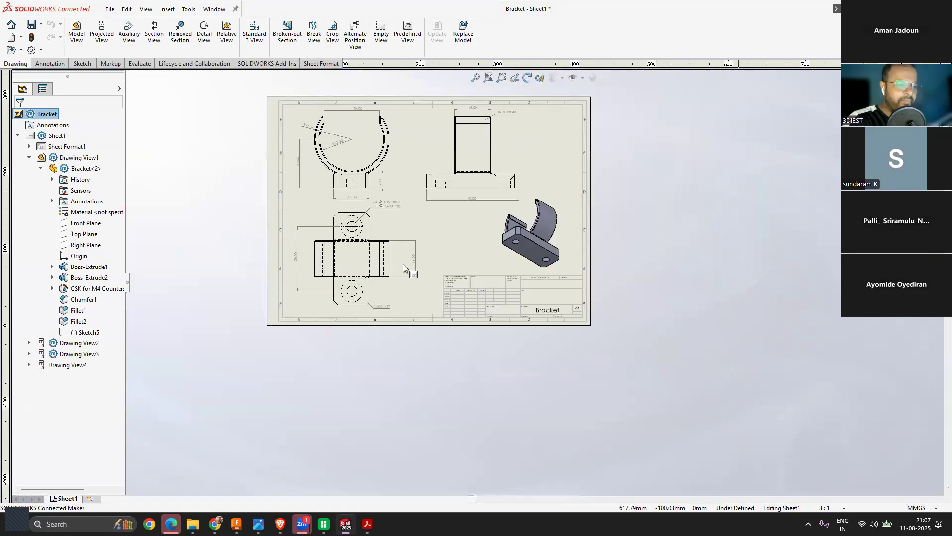
Step: Change the Bracket drawing's standard sheet size to A1 (ISO) and delete the modified notes of the current sheet format
left_click(29, 147)
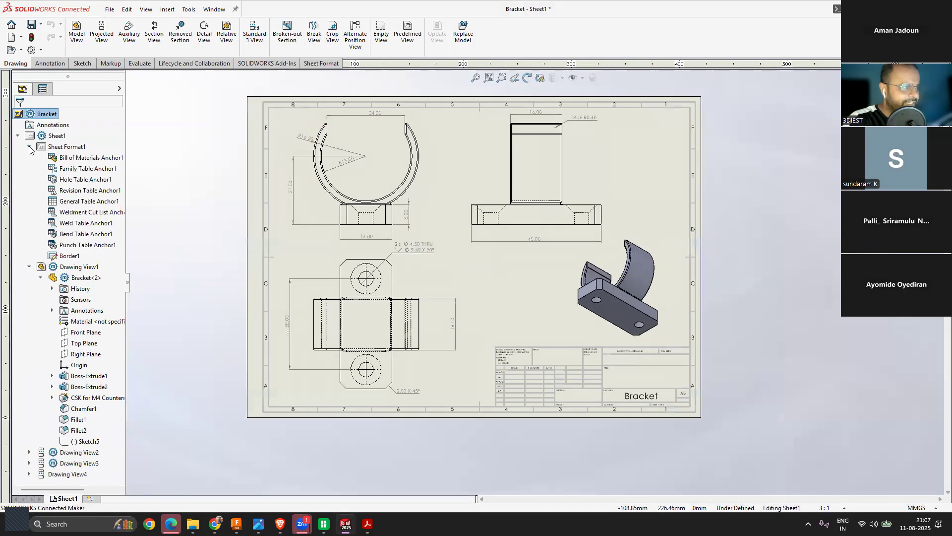
right_click(55, 147)
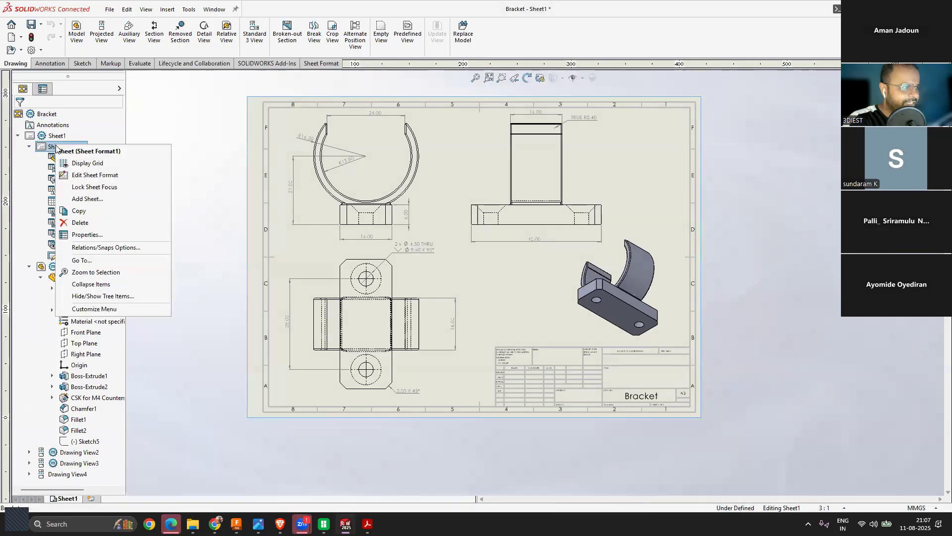
left_click(87, 235)
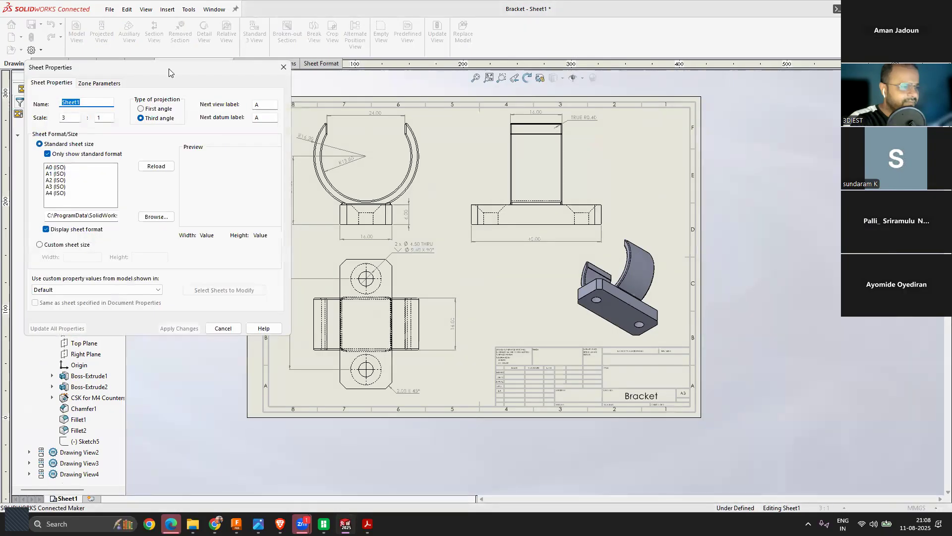
left_click_drag(167, 76, 661, 127)
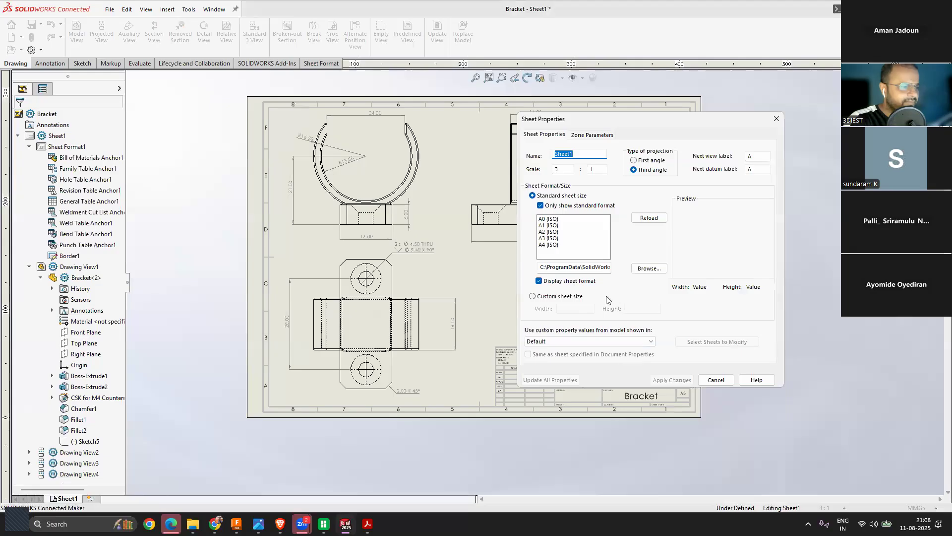
left_click(546, 226)
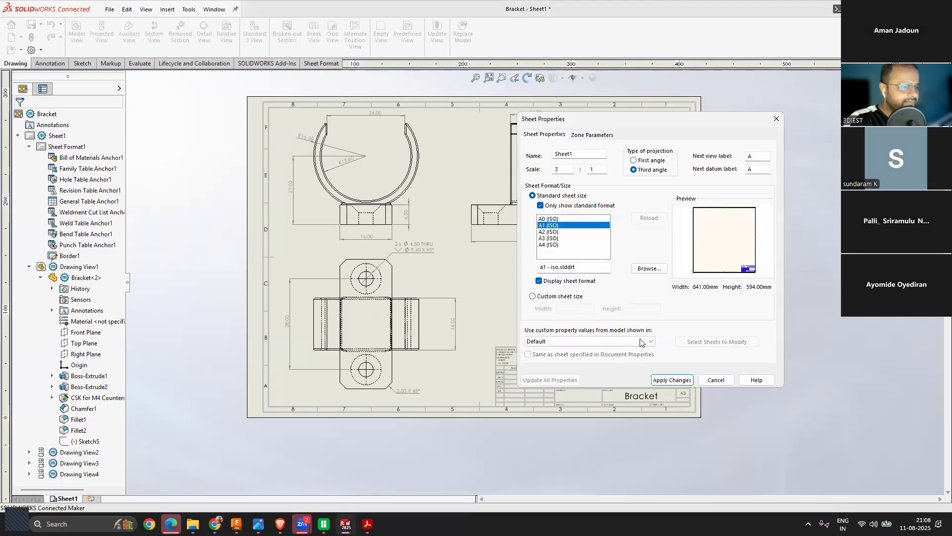
left_click(680, 382)
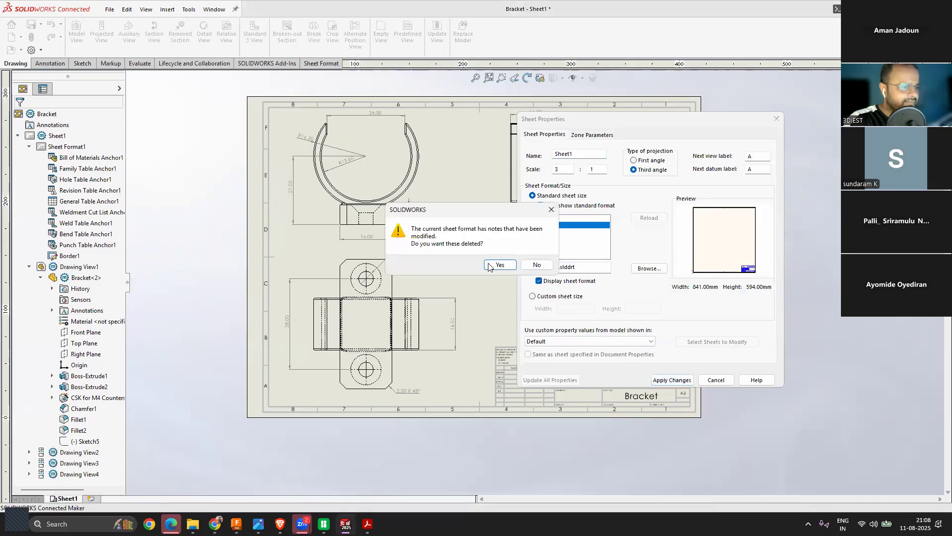
left_click(490, 266)
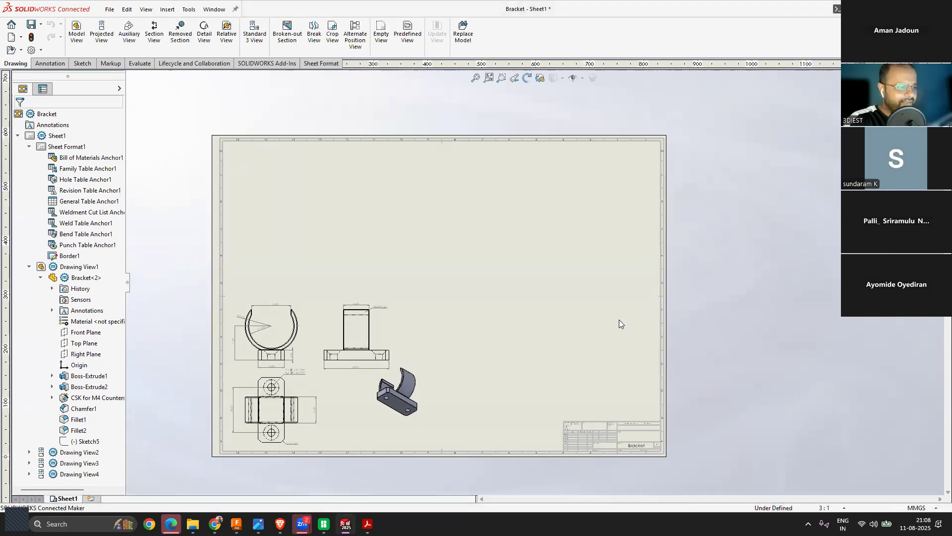
Step: Examine the size label in the Bracket sheet's title block and the placement of the views on the sheet
scroll(619, 320, "down", 4)
scroll(466, 298, "up", 5)
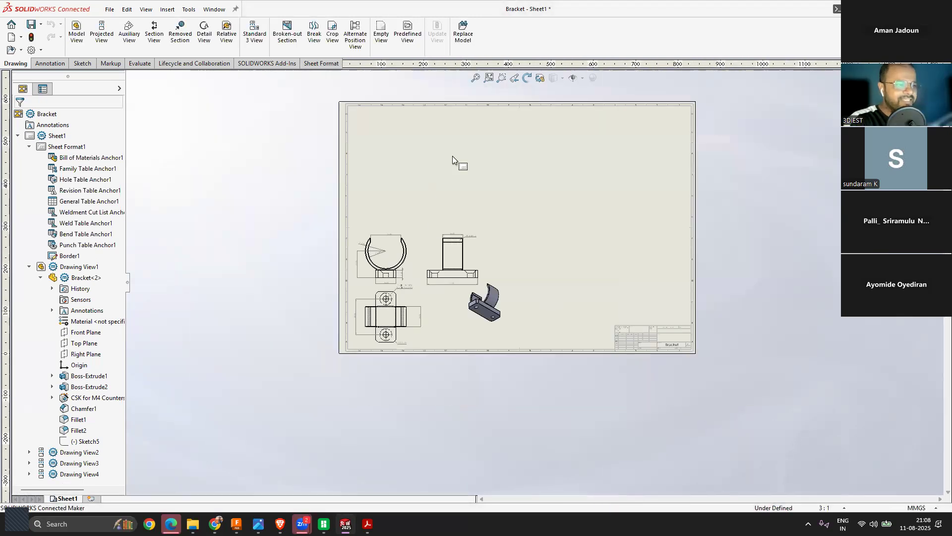
scroll(441, 228, "down", 2)
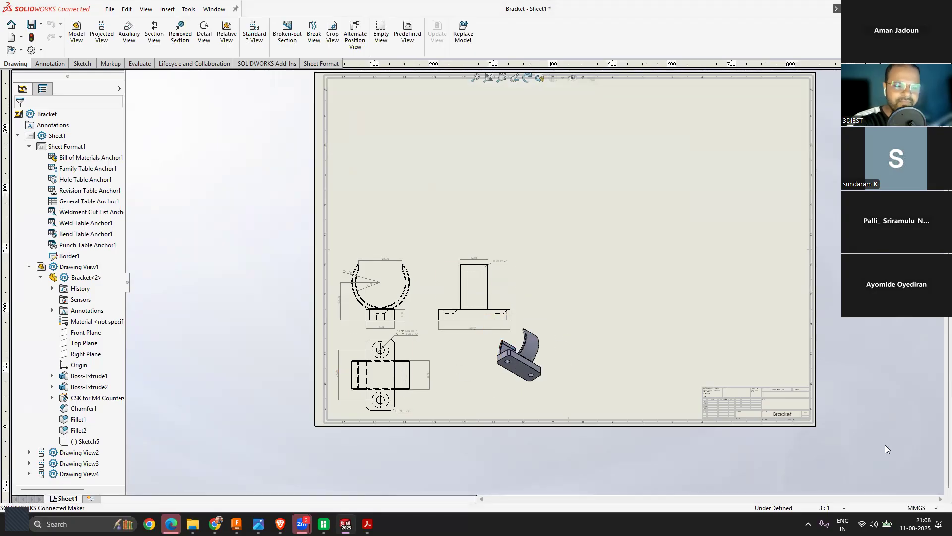
scroll(688, 369, "down", 5)
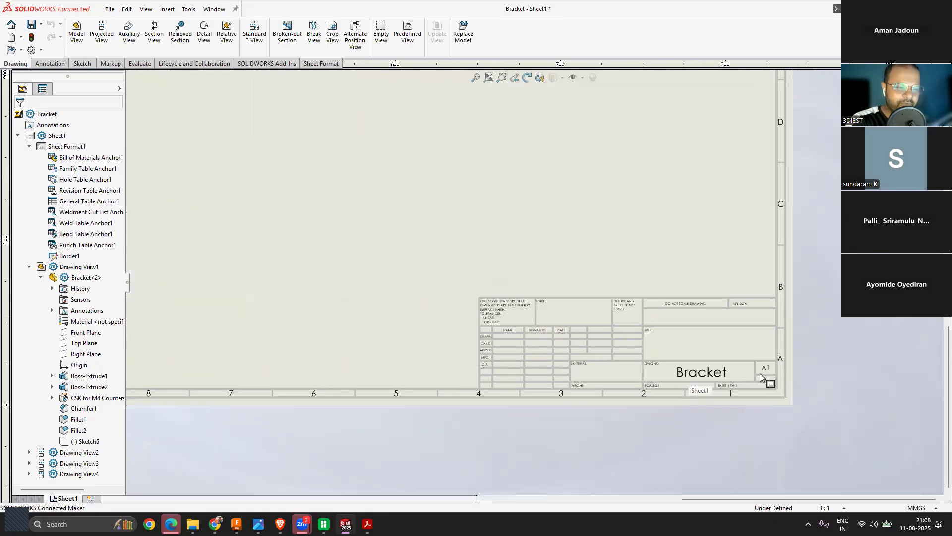
scroll(781, 384, "up", 10)
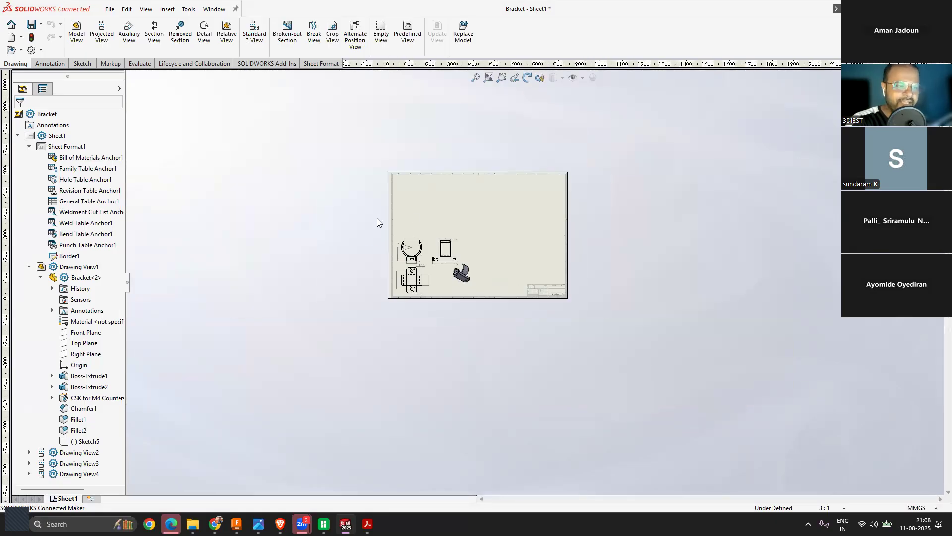
scroll(442, 235, "down", 4)
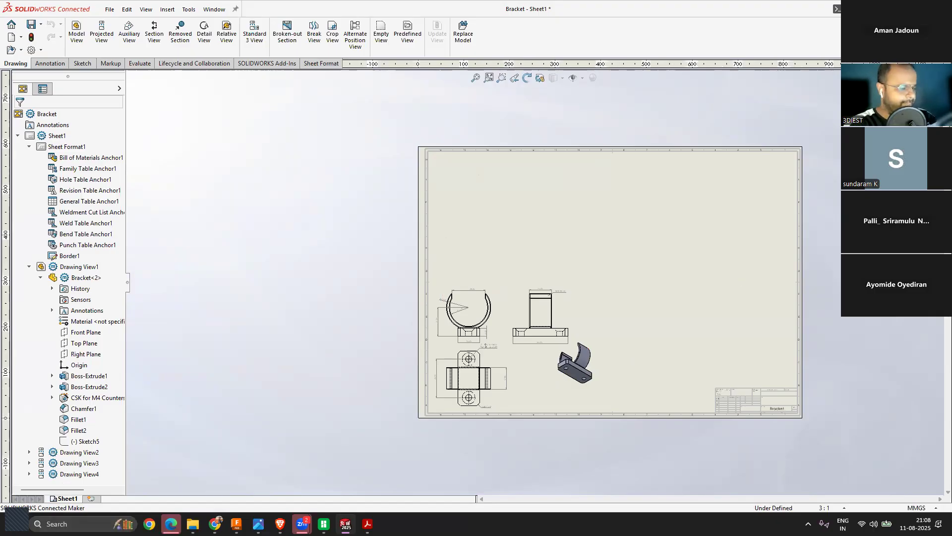
Step: Bring up the SOLIDWORKS 1-Week Bootcamp course page in Brave, and minimise it to return to the Bracket drawing
left_click(281, 523)
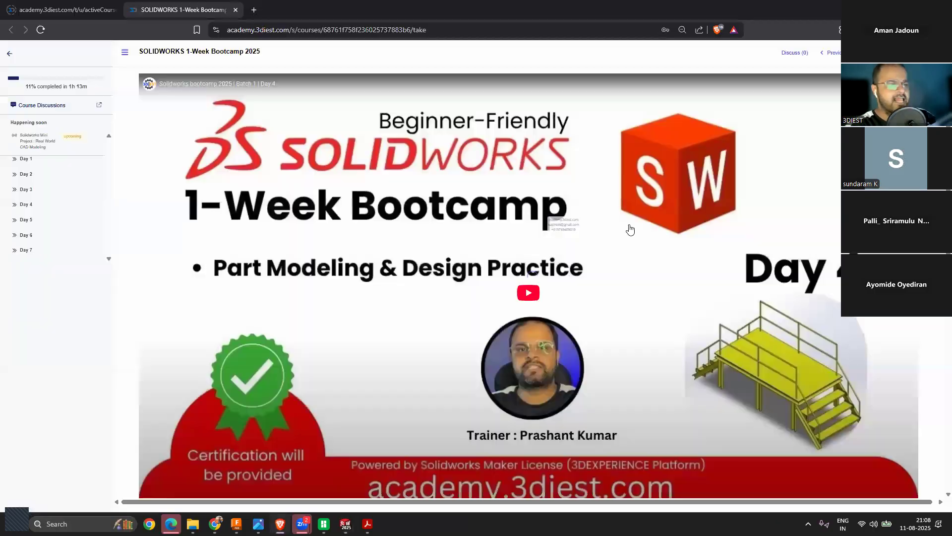
left_click(895, 8)
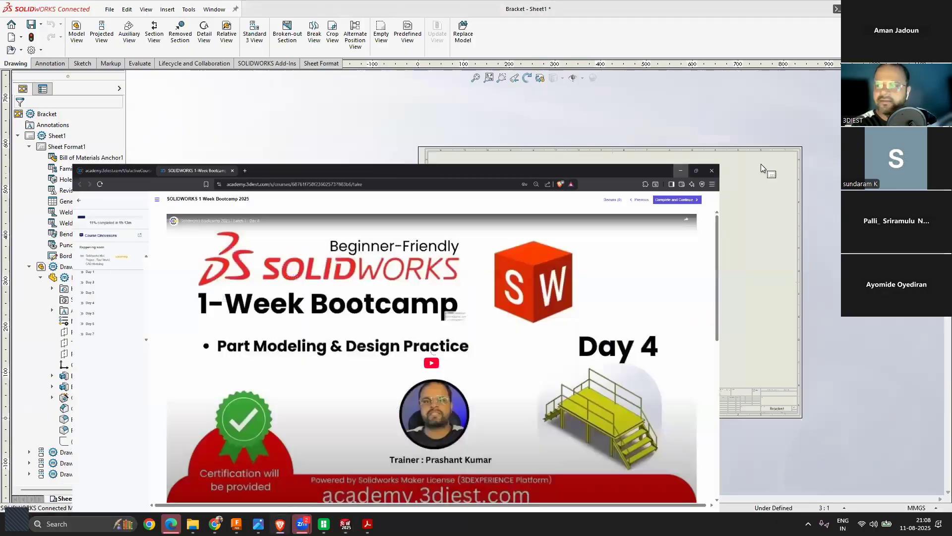
scroll(679, 291, "down", 2)
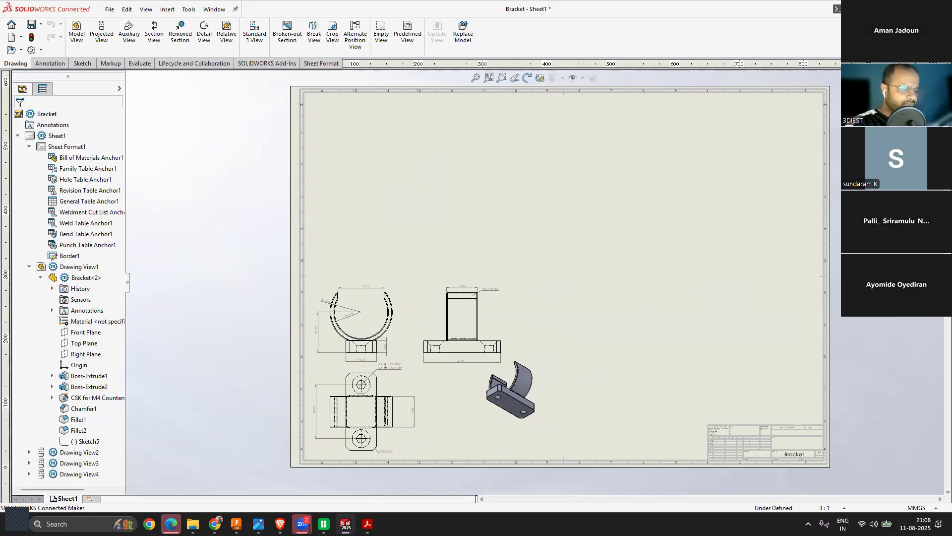
Step: Switch to Chrome, load 3diest.com in a new tab, and replace it with academy.3diest.com
left_click(215, 524)
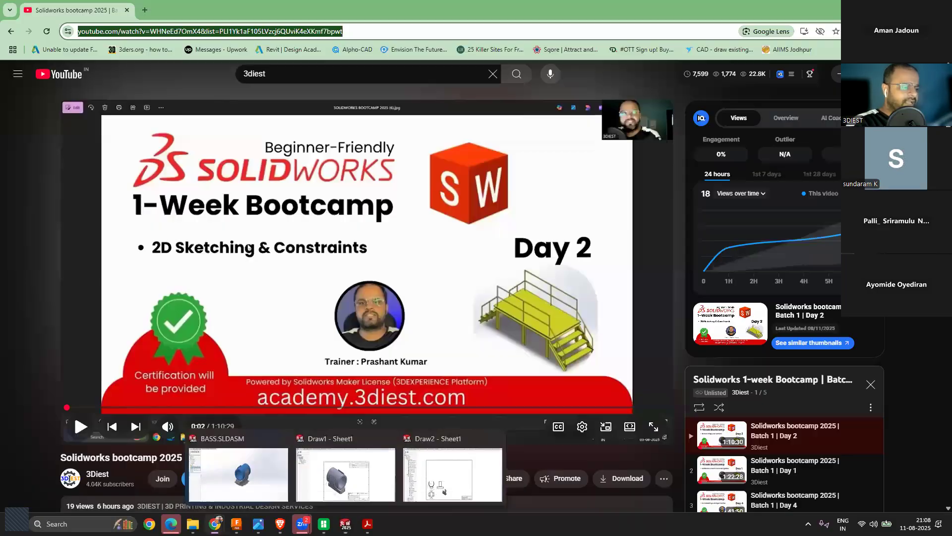
left_click(145, 11)
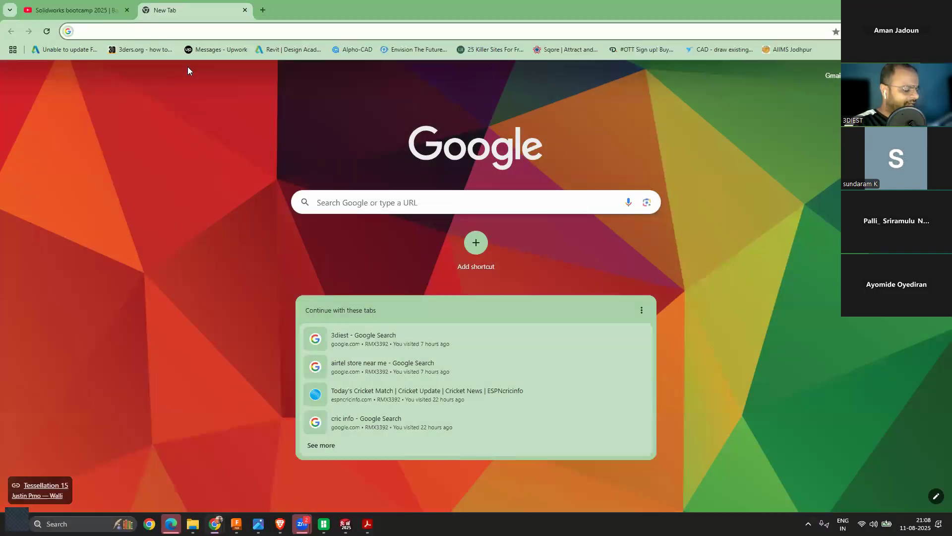
type("3diest.com")
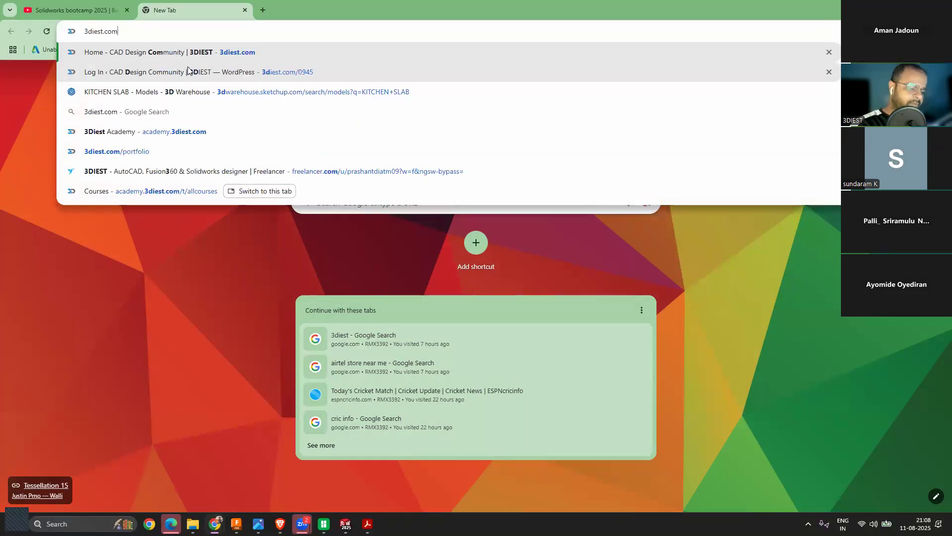
key("Return")
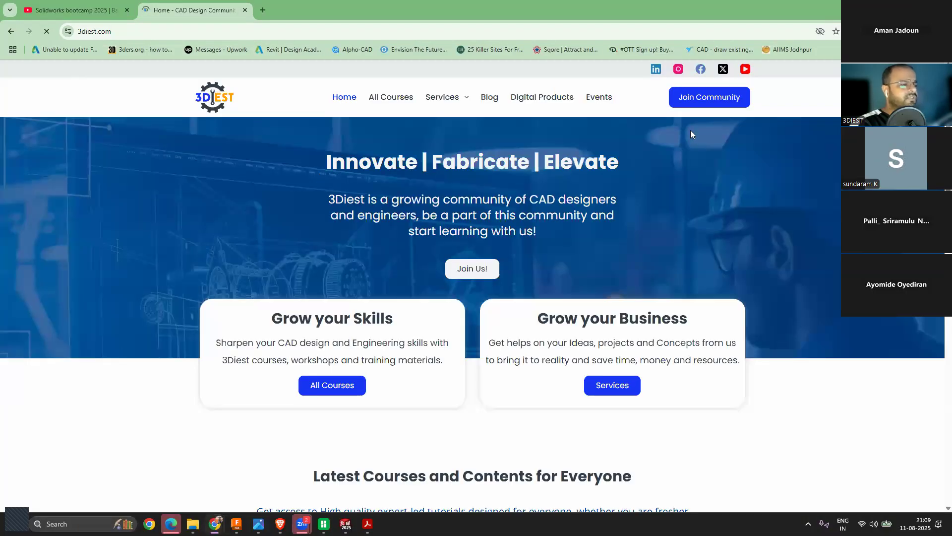
left_click(255, 26)
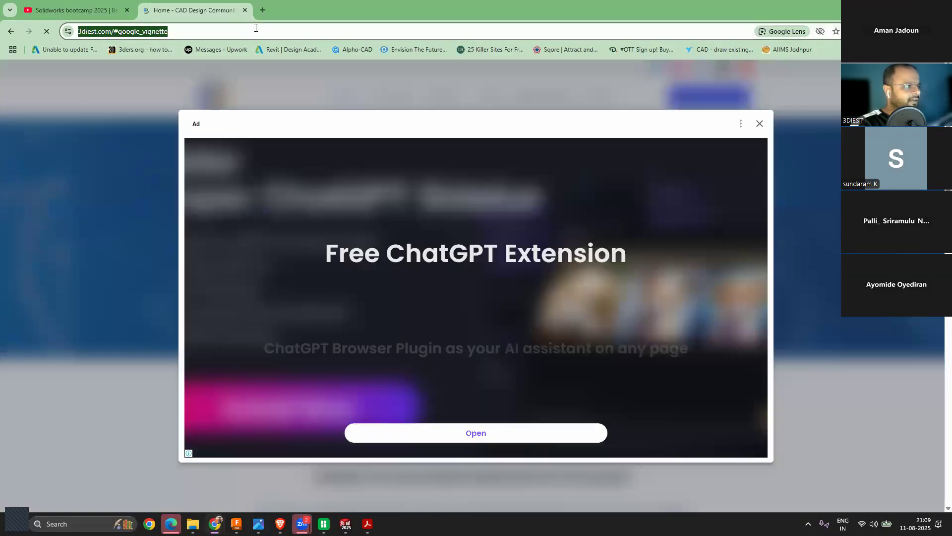
type("academy.3diest.com")
key("Return")
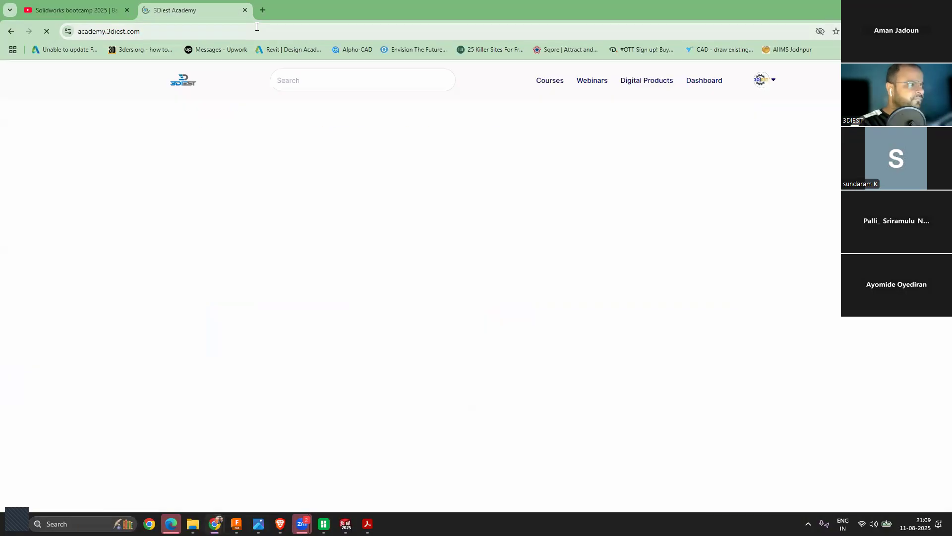
Step: Open the AutoCAD 2-Week Online bootcamp 2025 from the course list, review its page, and minimise Bracket.pdf to reach the desktop
left_click(545, 83)
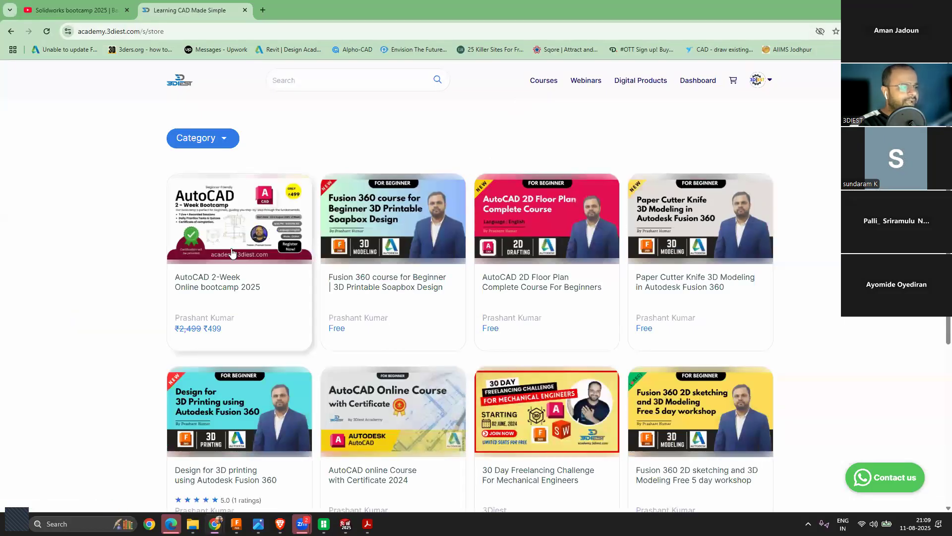
left_click(236, 247)
scroll(650, 276, "down", 3)
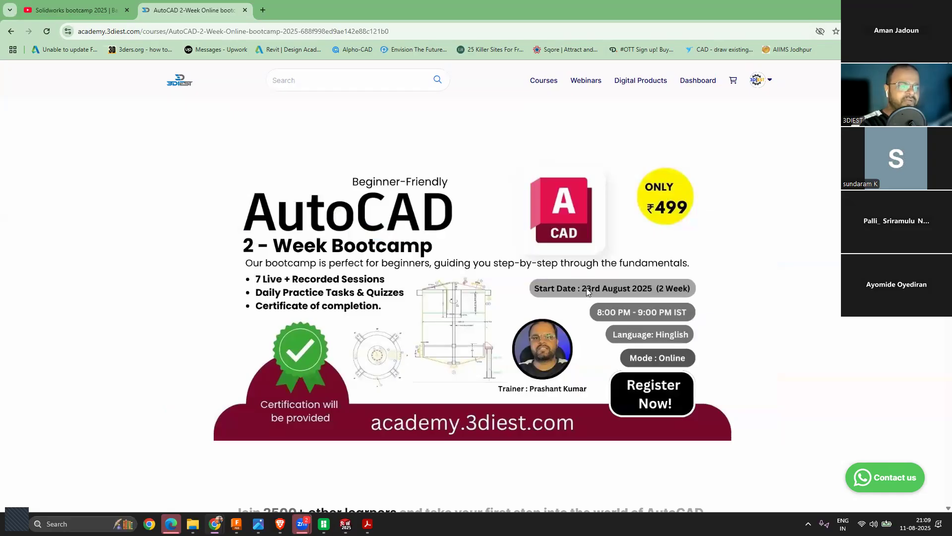
scroll(545, 307, "down", 10)
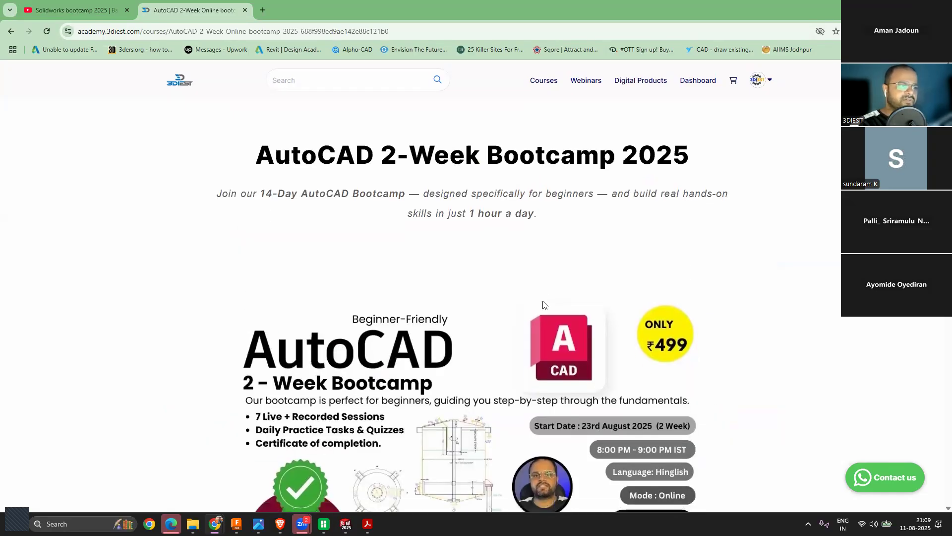
scroll(545, 312, "down", 6)
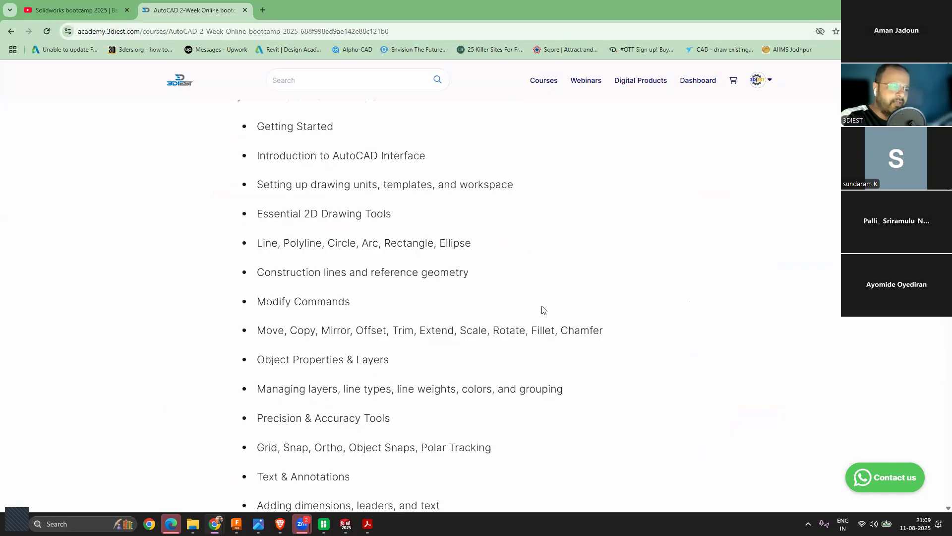
scroll(550, 314, "up", 15)
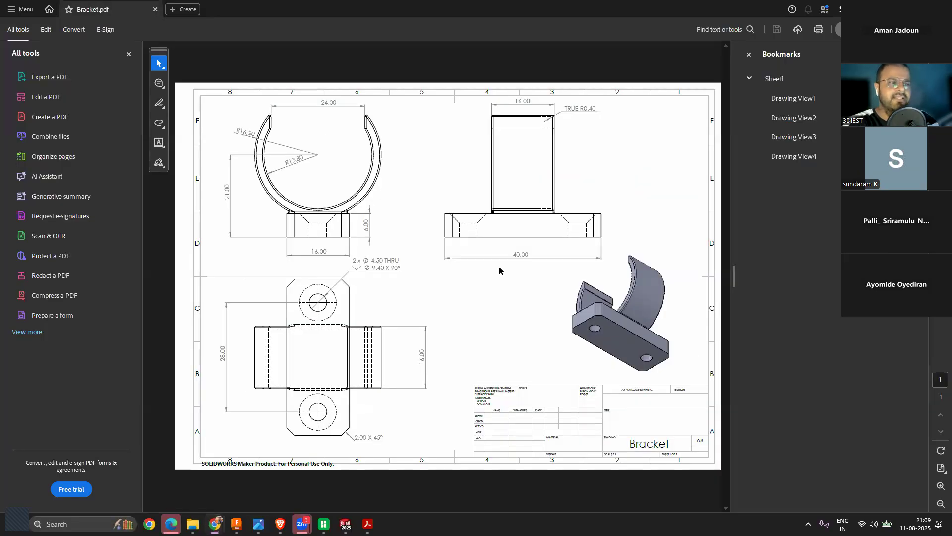
left_click(891, 9)
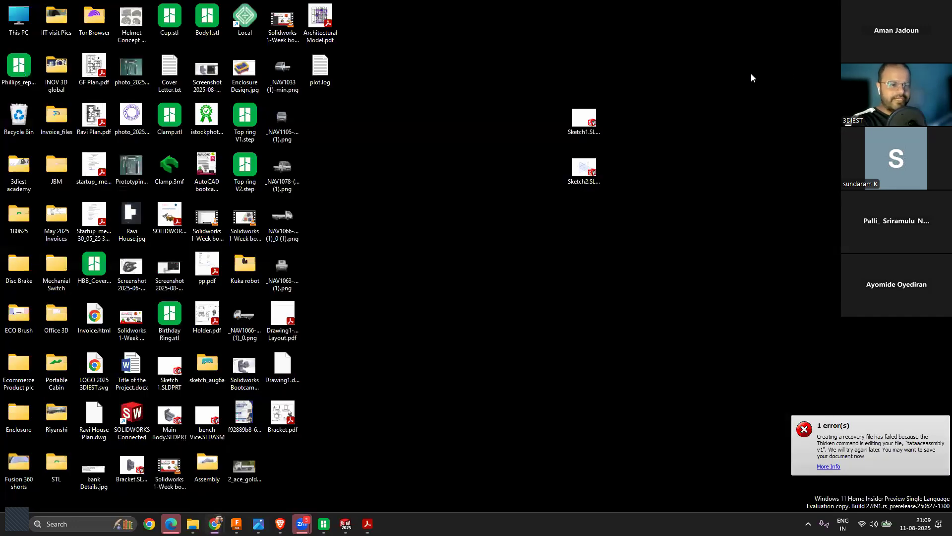